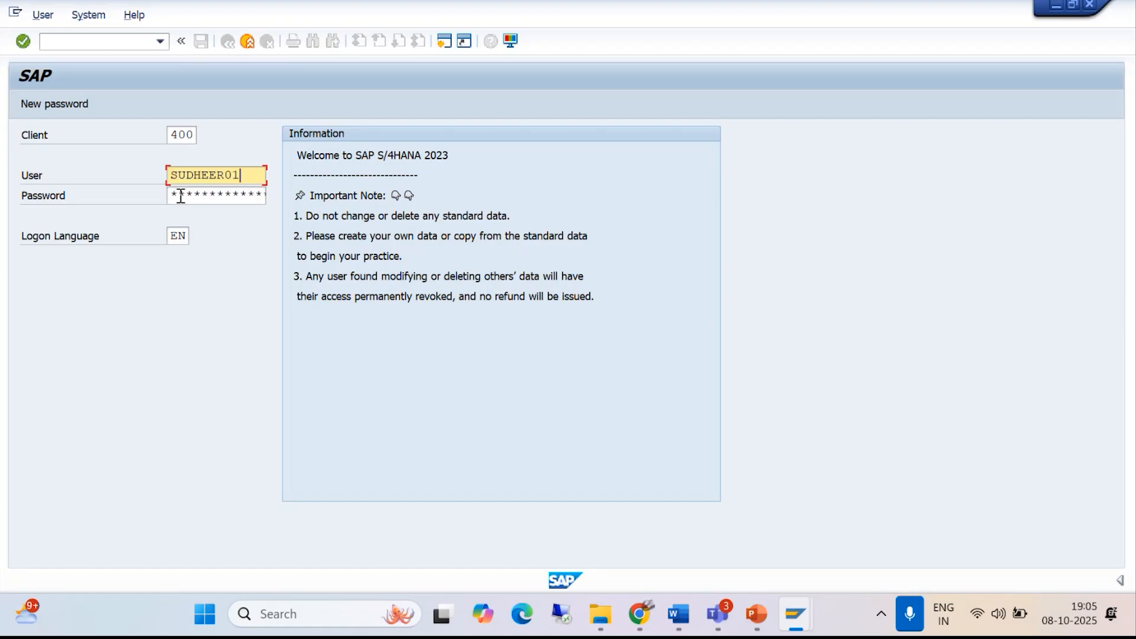
- Enter the account password and log on to the SAP client
text(**)
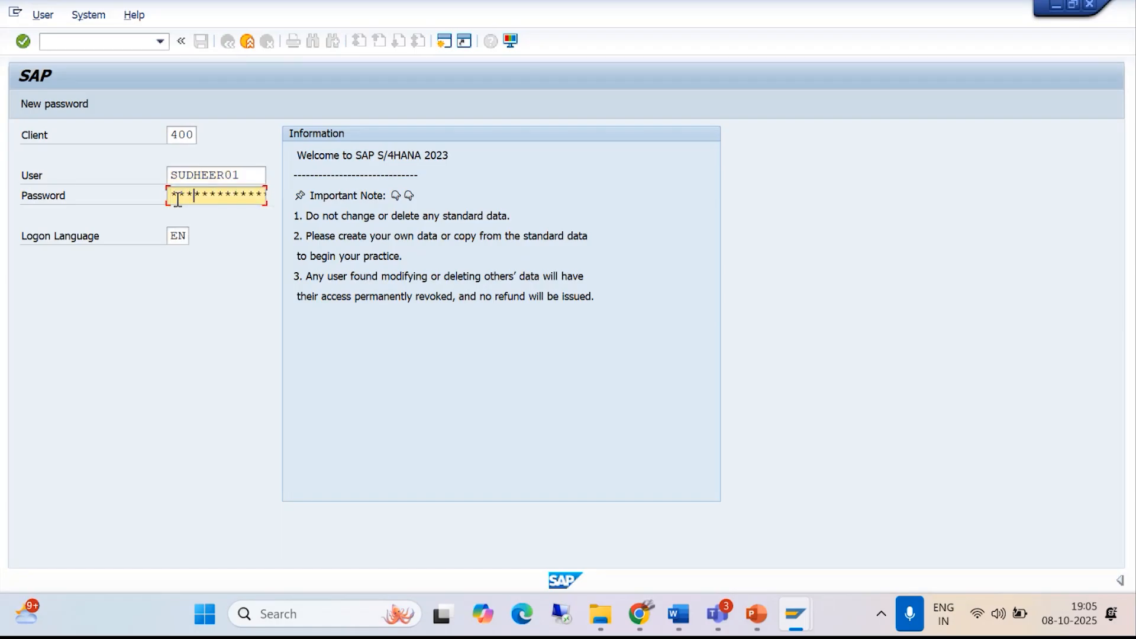
key(Return)
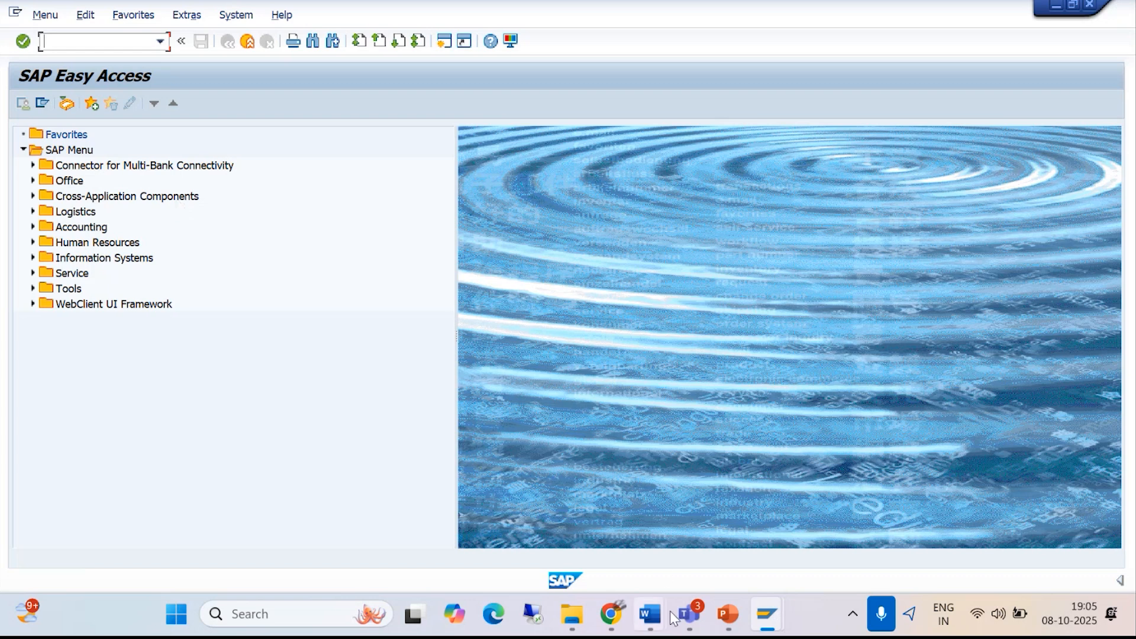
- Switch to the Teams meeting window, open the meeting chat, and return to SAP
click(688, 615)
click(658, 523)
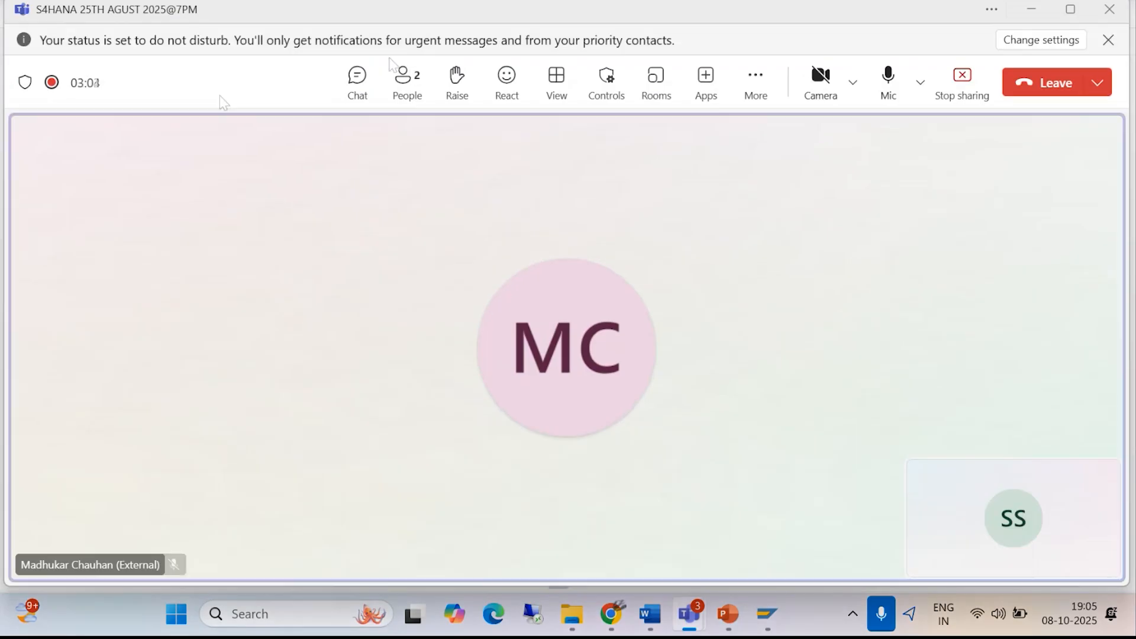
click(362, 87)
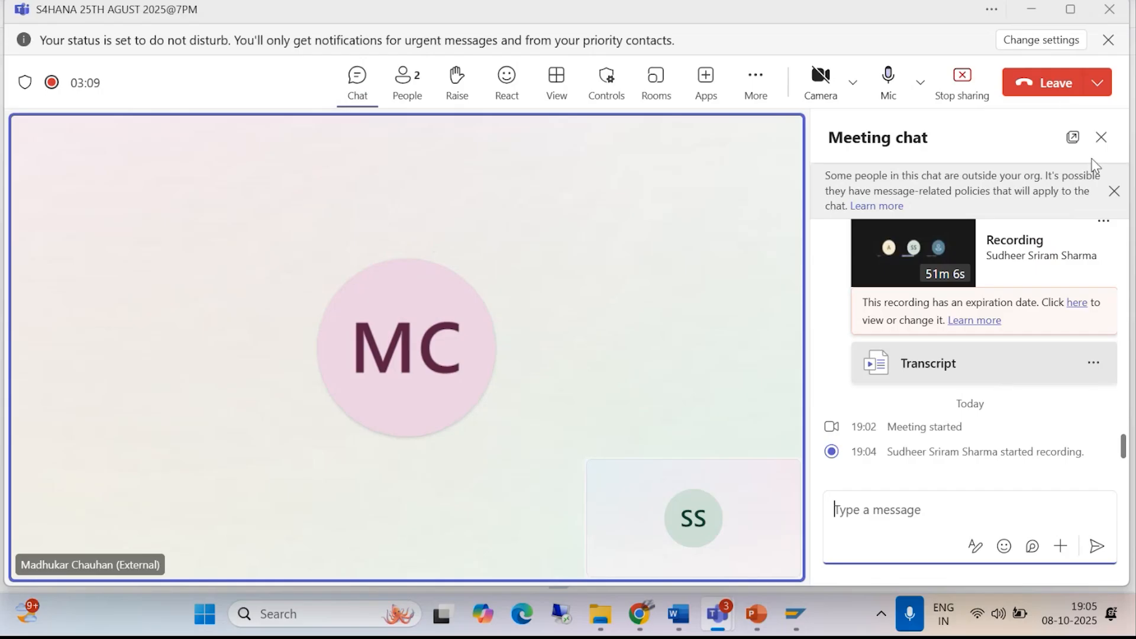
click(1032, 11)
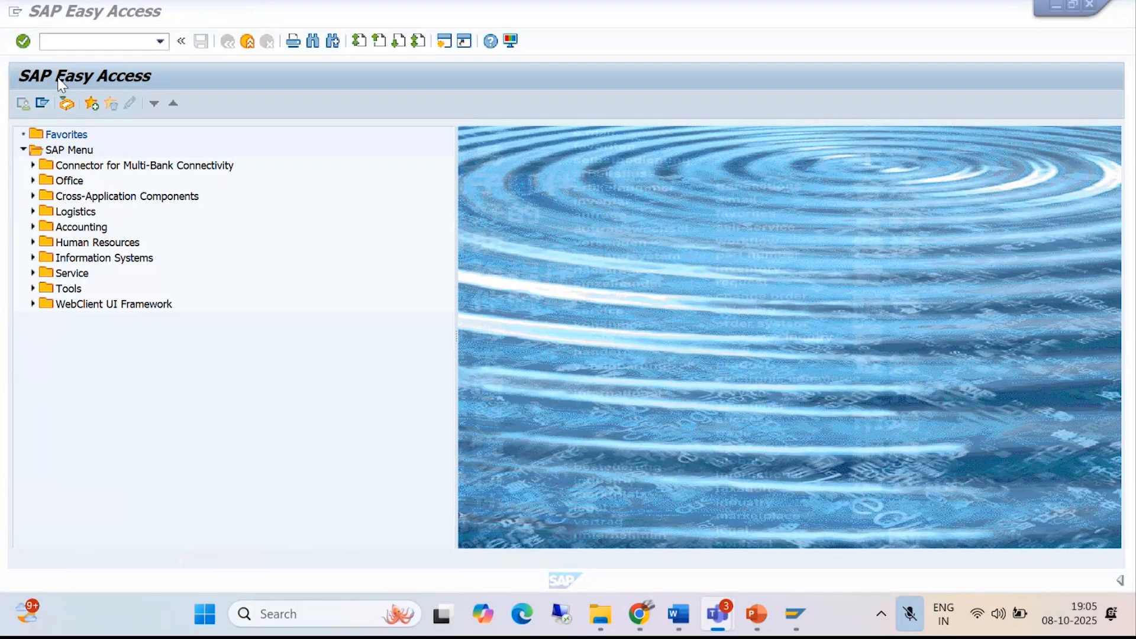
- Start the Maintain Business Partner transaction with the command /NBP
click(76, 39)
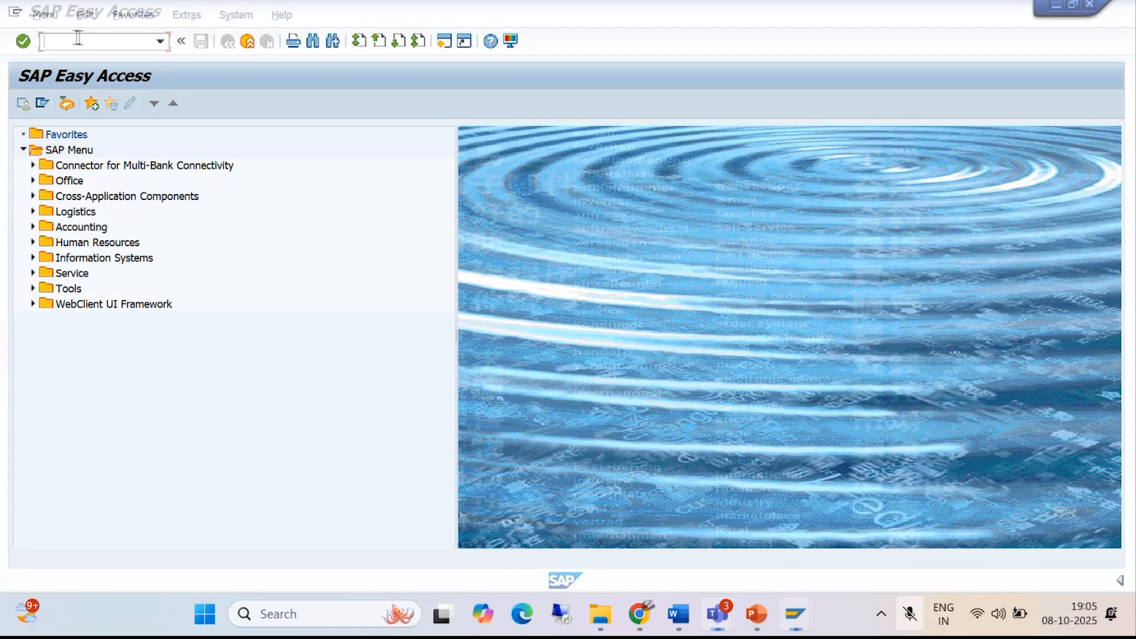
text(/NBP)
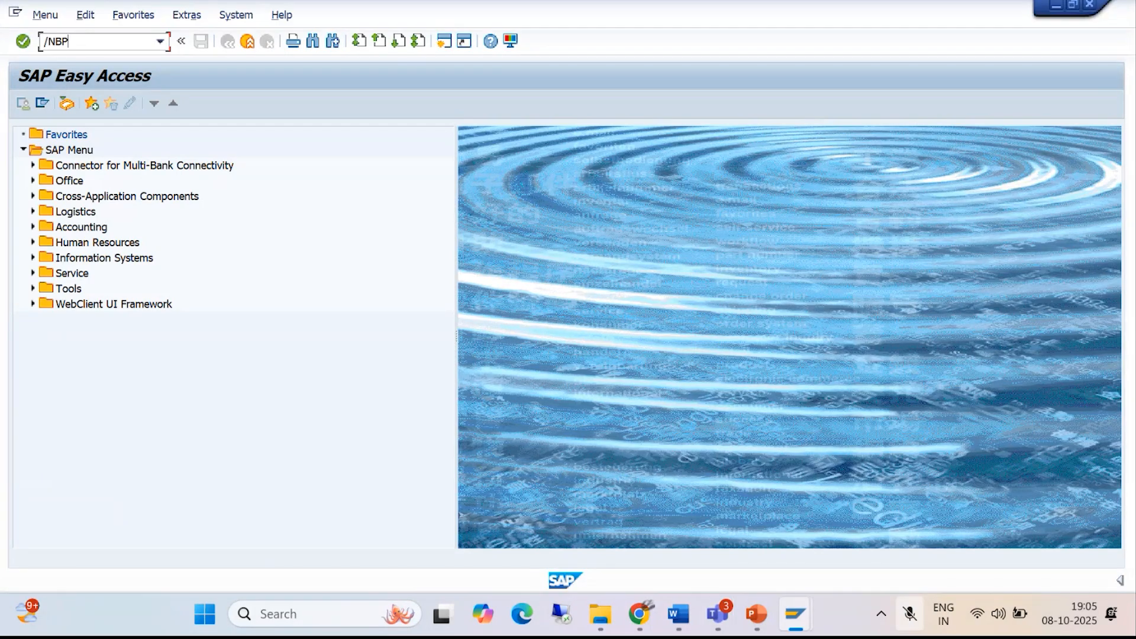
key(Return)
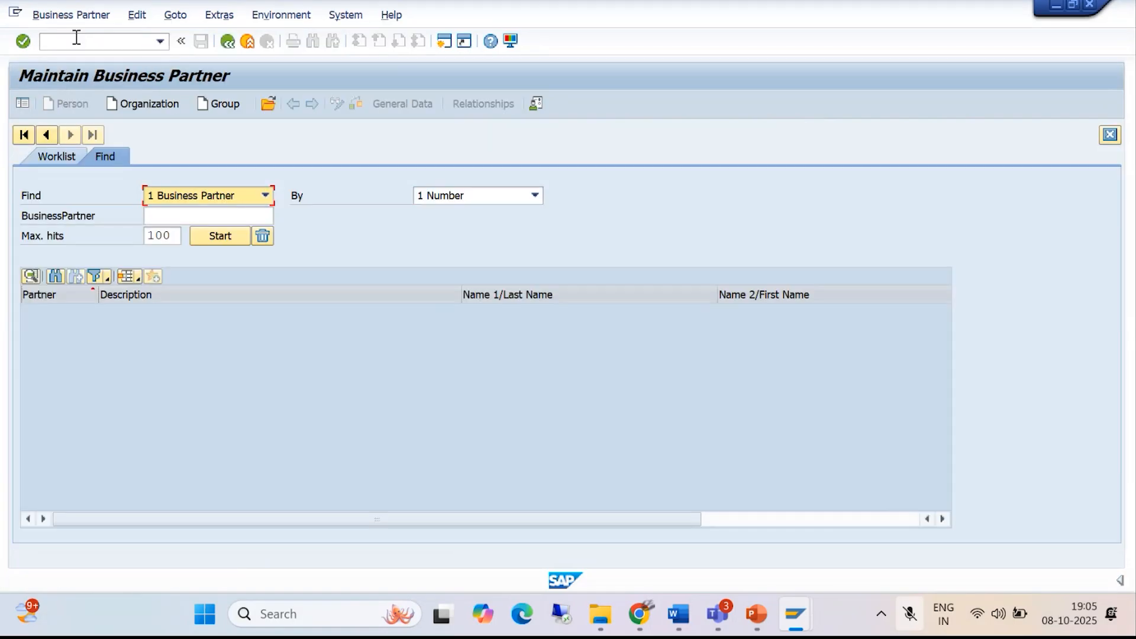
- Open the business partner record of MADHUKAR ENTERPRISES by entering its business partner number
click(268, 104)
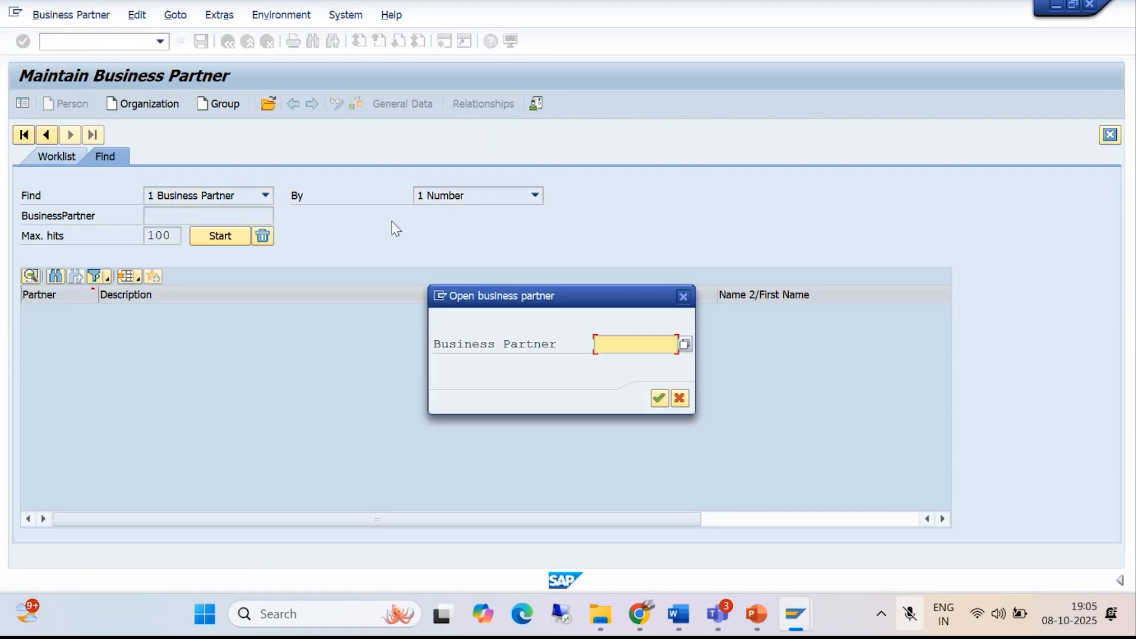
text(823)
click(658, 398)
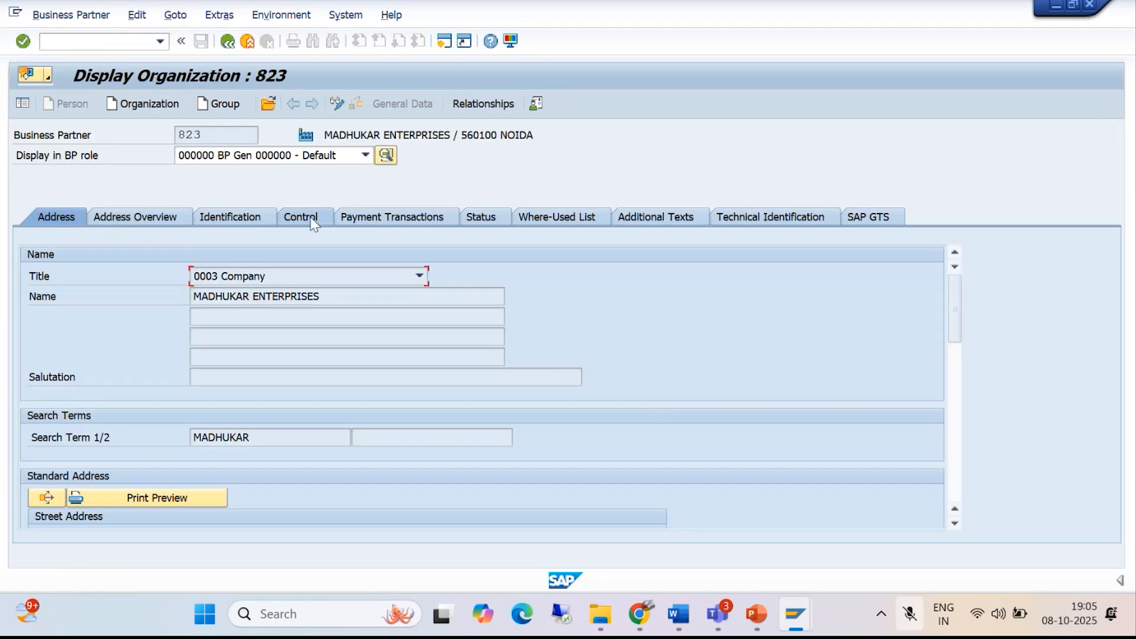
- Switch the organization record between display and change, leaving it in change mode
click(335, 103)
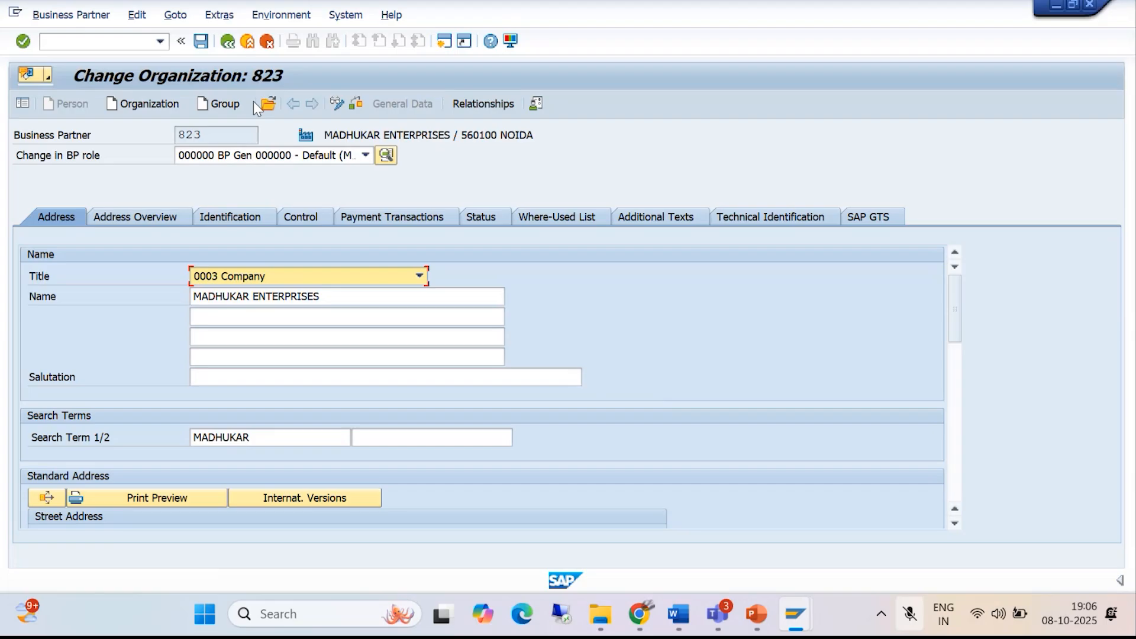
click(338, 104)
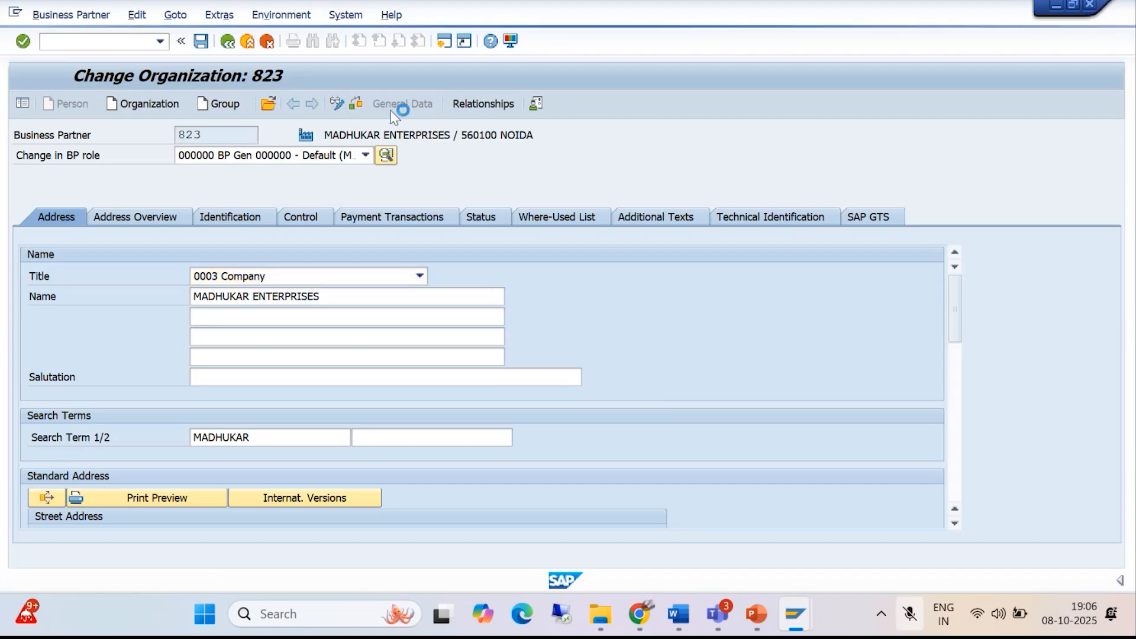
click(333, 104)
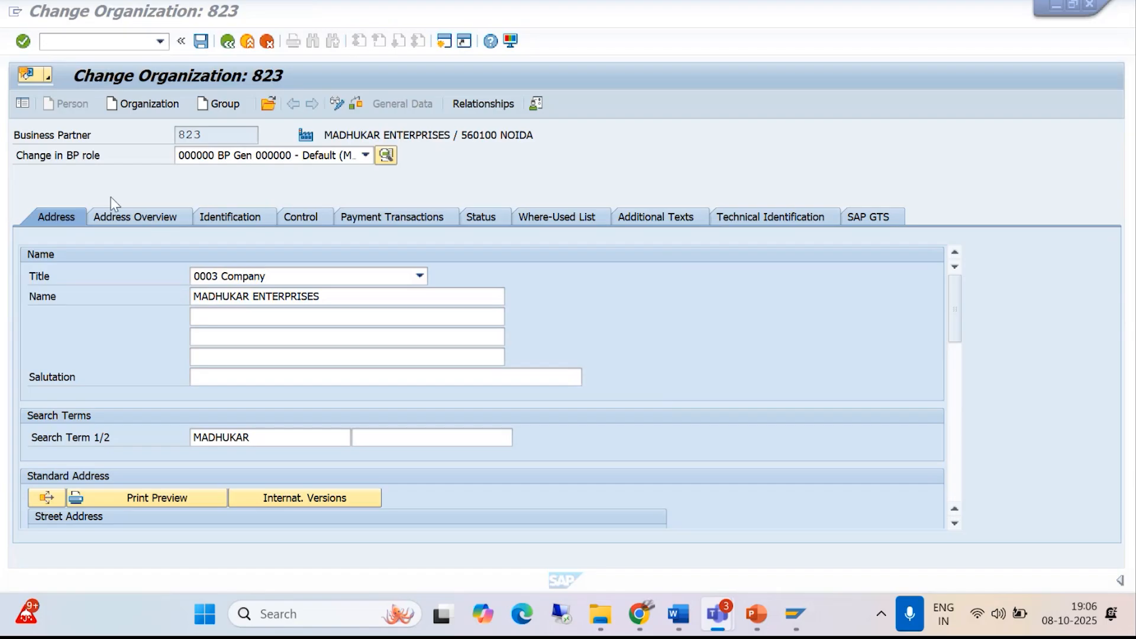
click(335, 104)
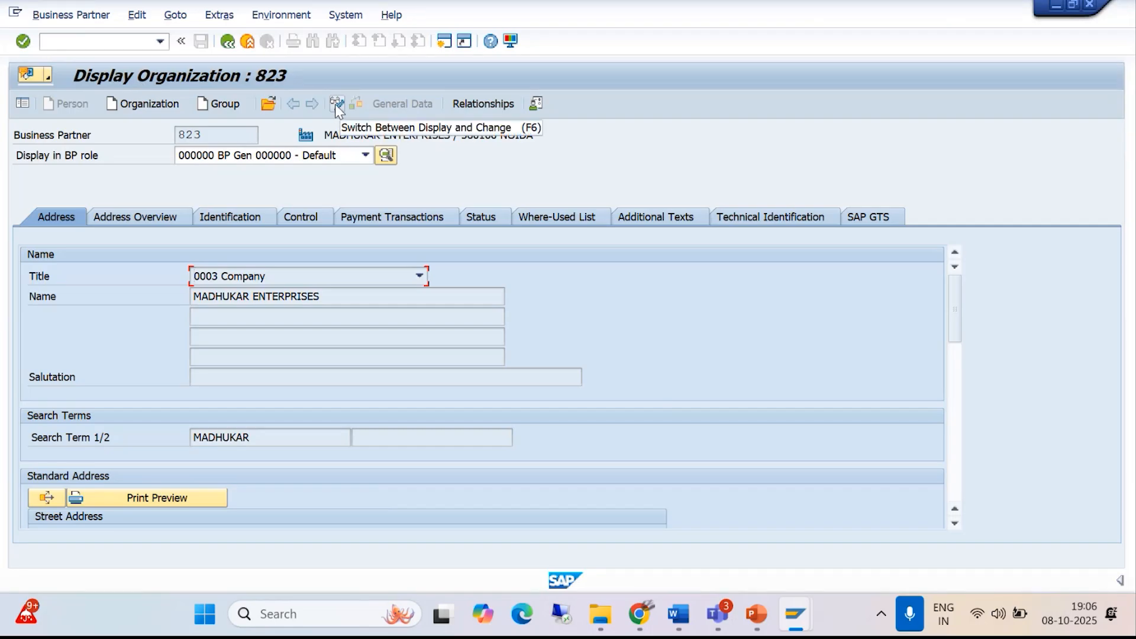
click(335, 104)
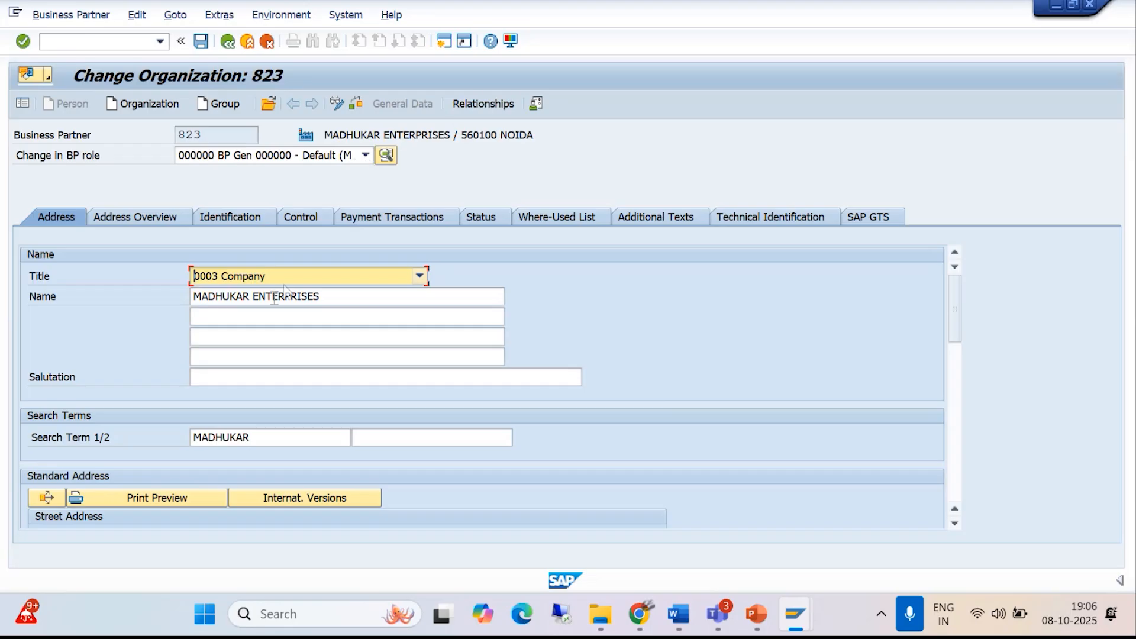
- Set the organization's business partner role to FLVN00 - FI (Maintained)
click(363, 155)
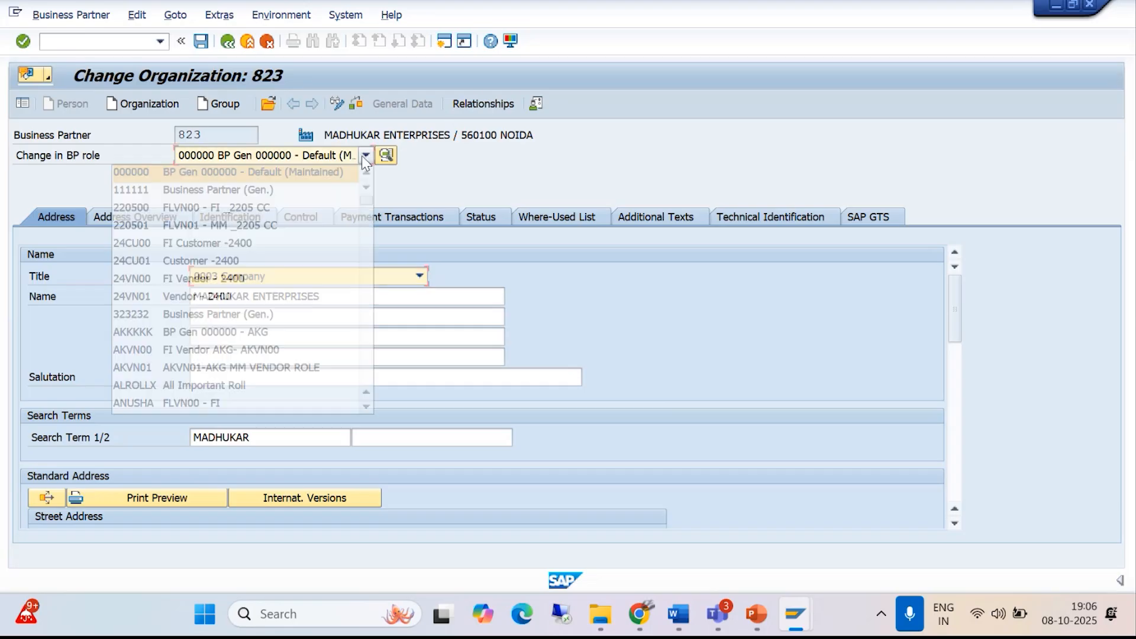
key(f)
key(f)
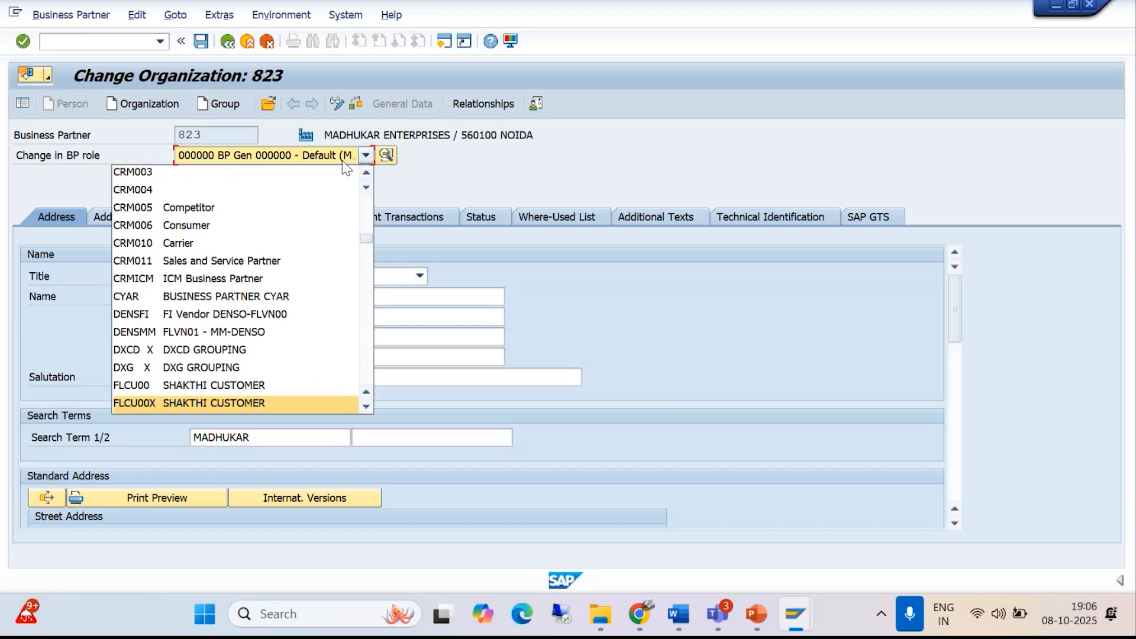
key(Down)
key(Down)
key(Down)
key(Down)
key(Down)
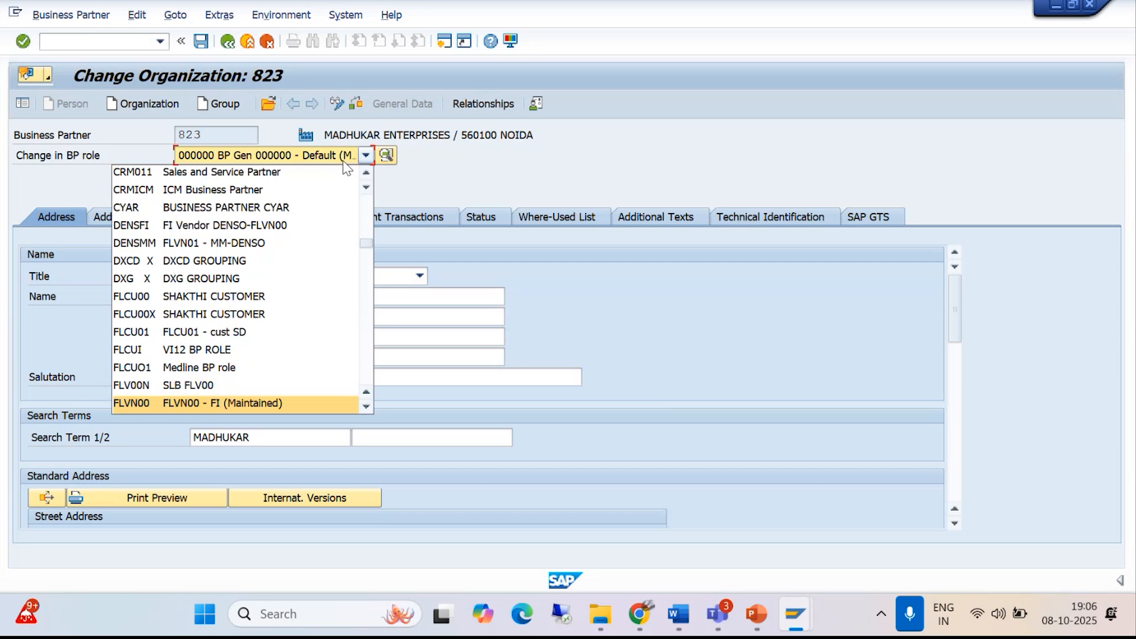
click(284, 403)
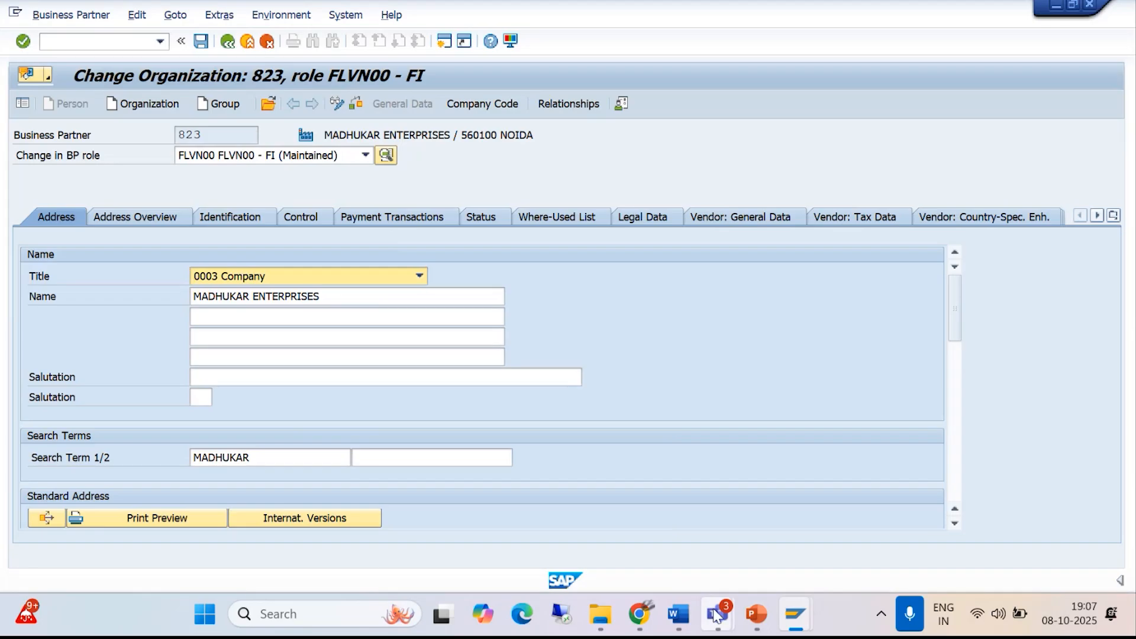
- Switch to Teams to mute and unmute the meeting microphone, and return to SAP
mouse_move(716, 615)
click(704, 523)
click(889, 80)
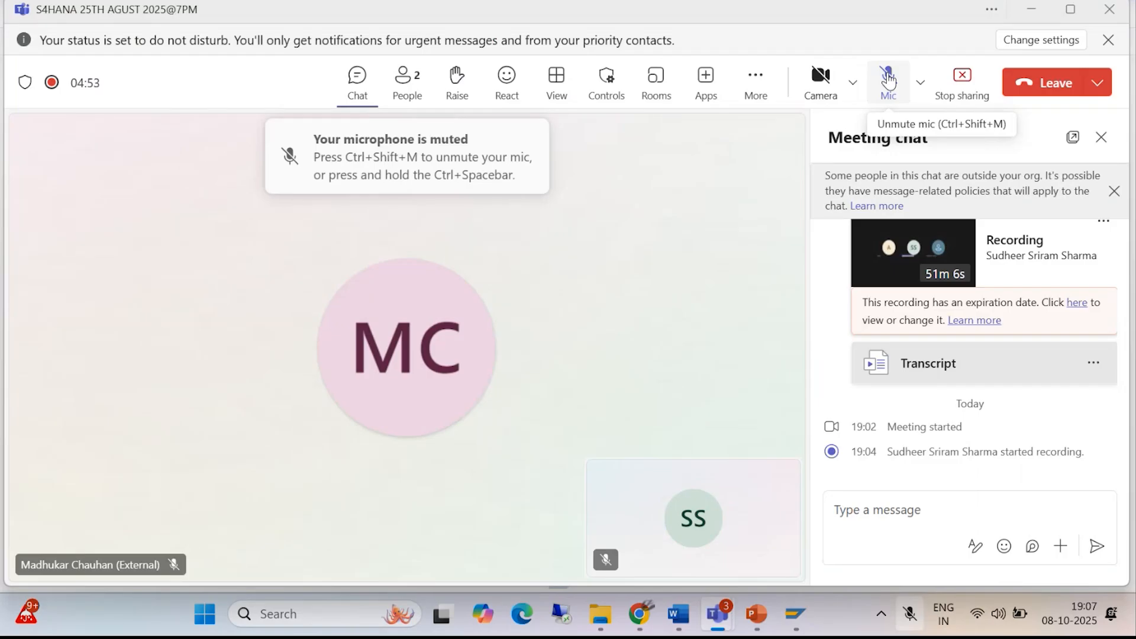
click(889, 81)
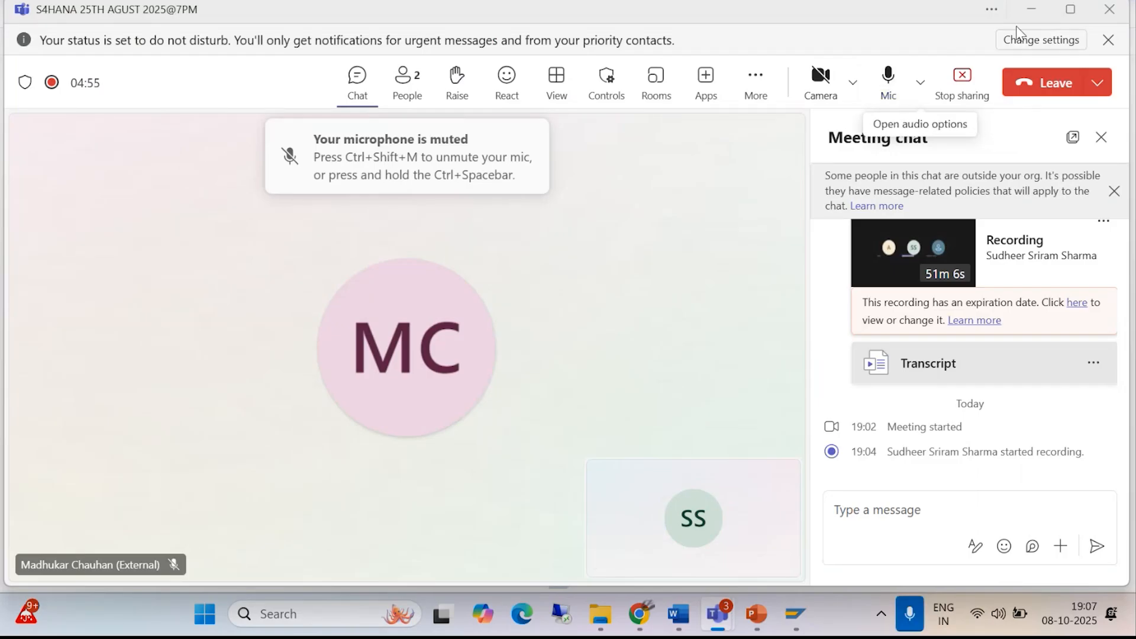
click(1034, 10)
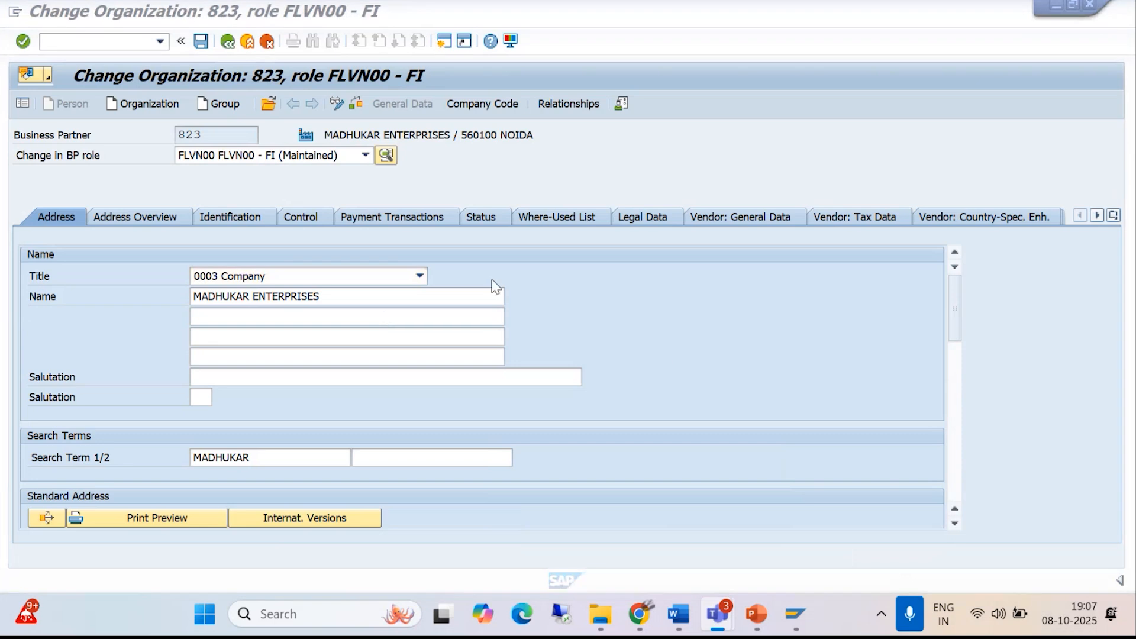
- Open the vendor withholding tax data in the partner's company code settings for BAJM
click(493, 105)
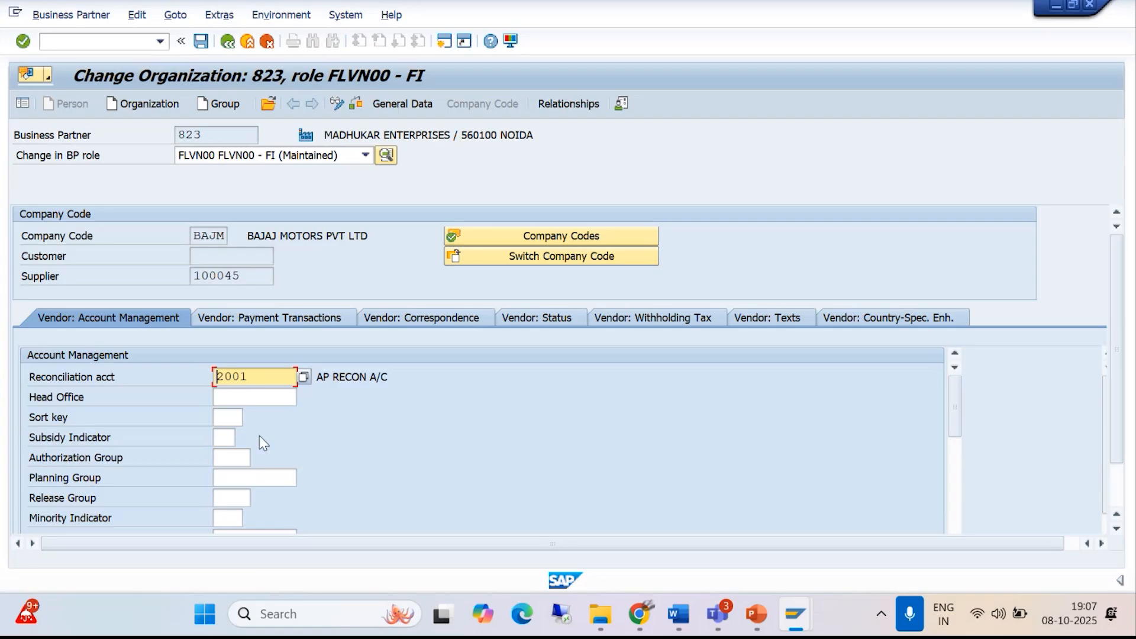
click(1018, 332)
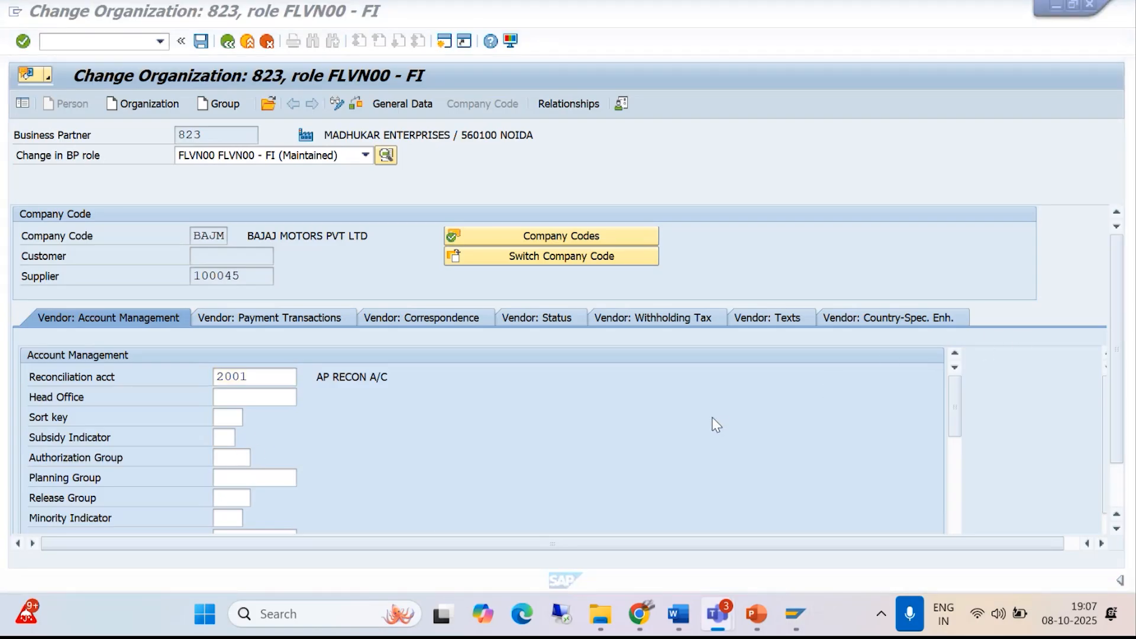
click(651, 319)
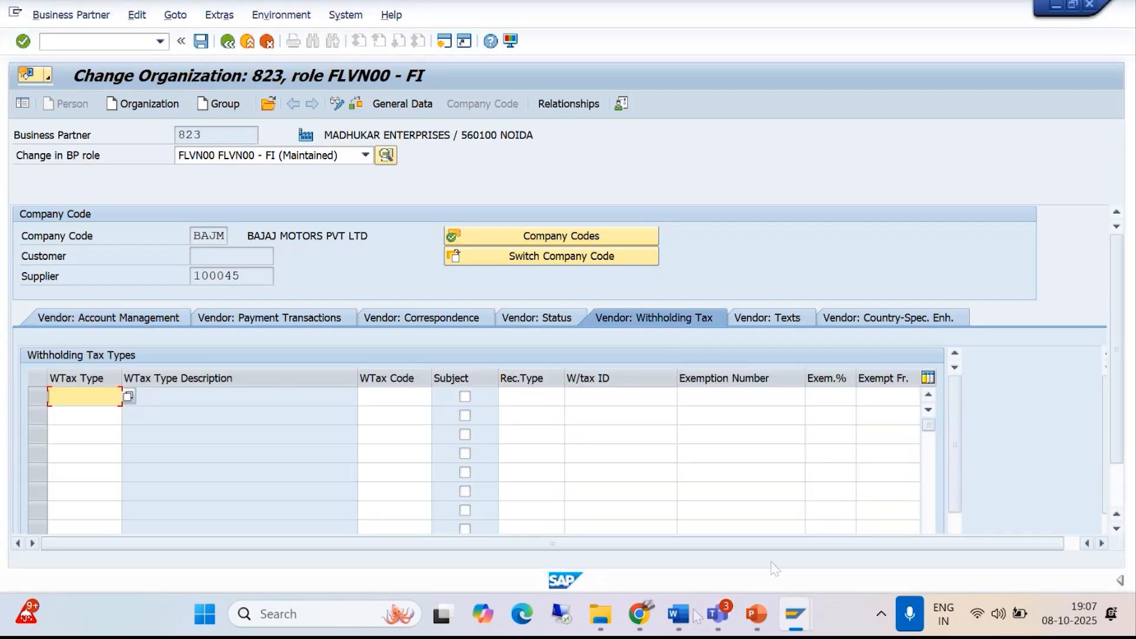
- Switch to File Explorer and open the Word document "14. Withholding Tax" from the SAP CONFIGURATION STEPS folder
mouse_move(601, 623)
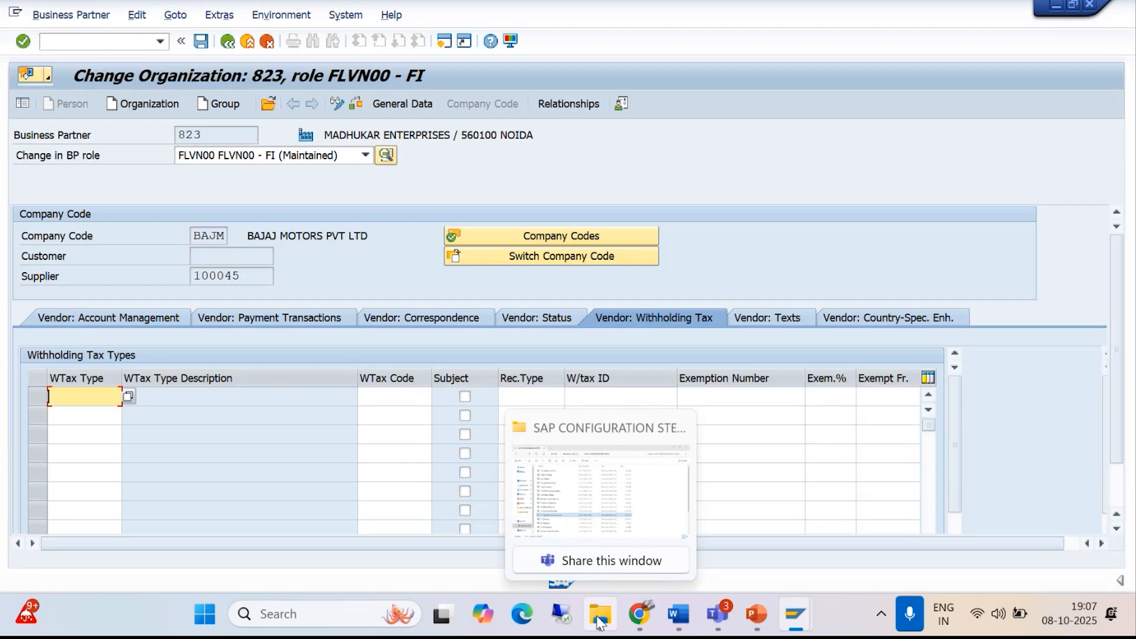
click(599, 622)
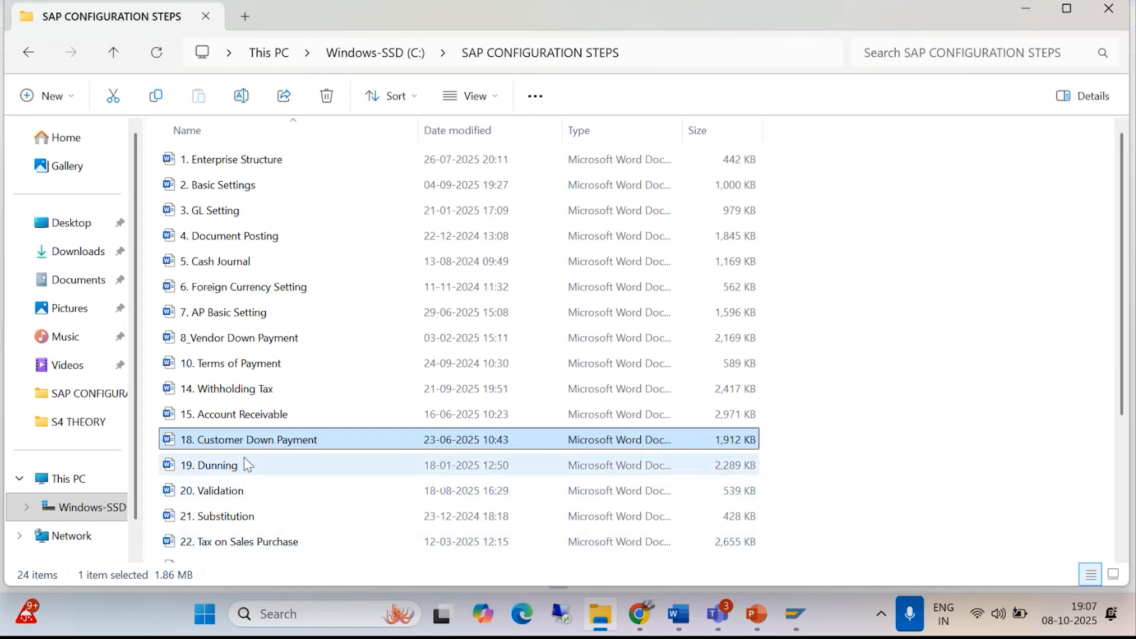
click(238, 393)
double_click(239, 393)
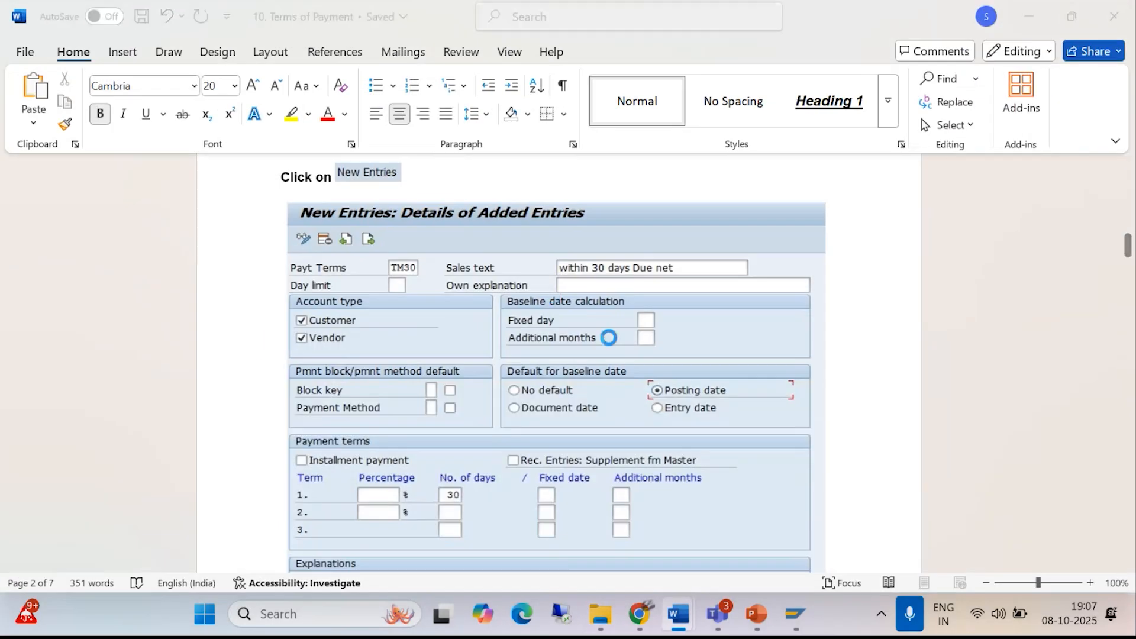
- Look through the withholding tax guide's configuration sections to find "Assign Withholding Tax to Vendor Master – BP"
scroll(674, 368, down, 8)
scroll(666, 374, down, 15)
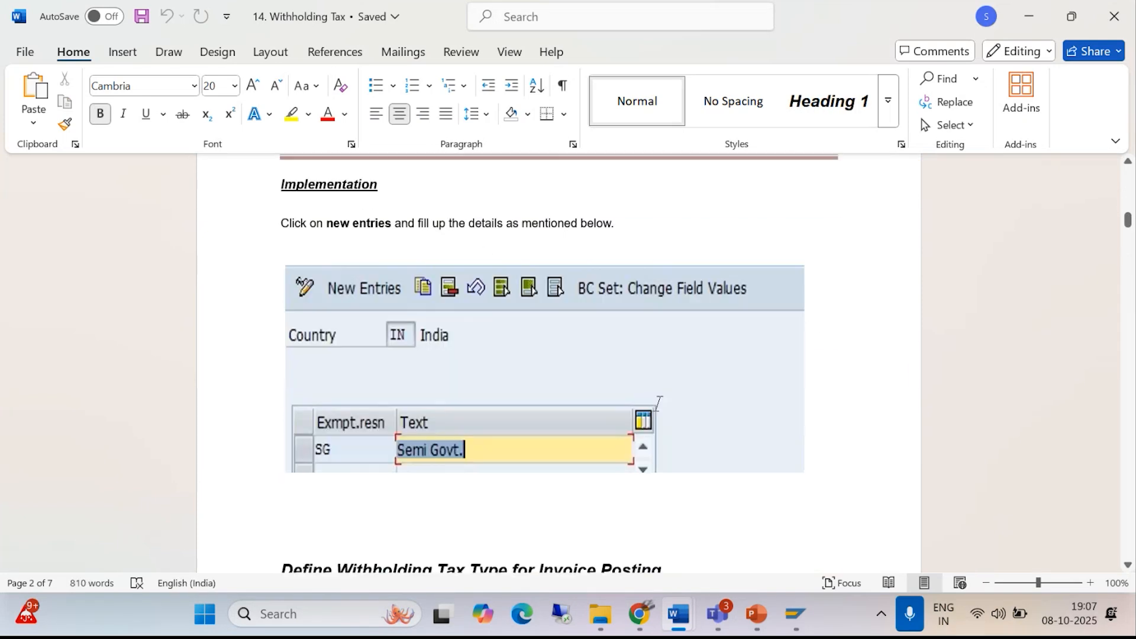
scroll(654, 415, down, 15)
scroll(648, 427, down, 15)
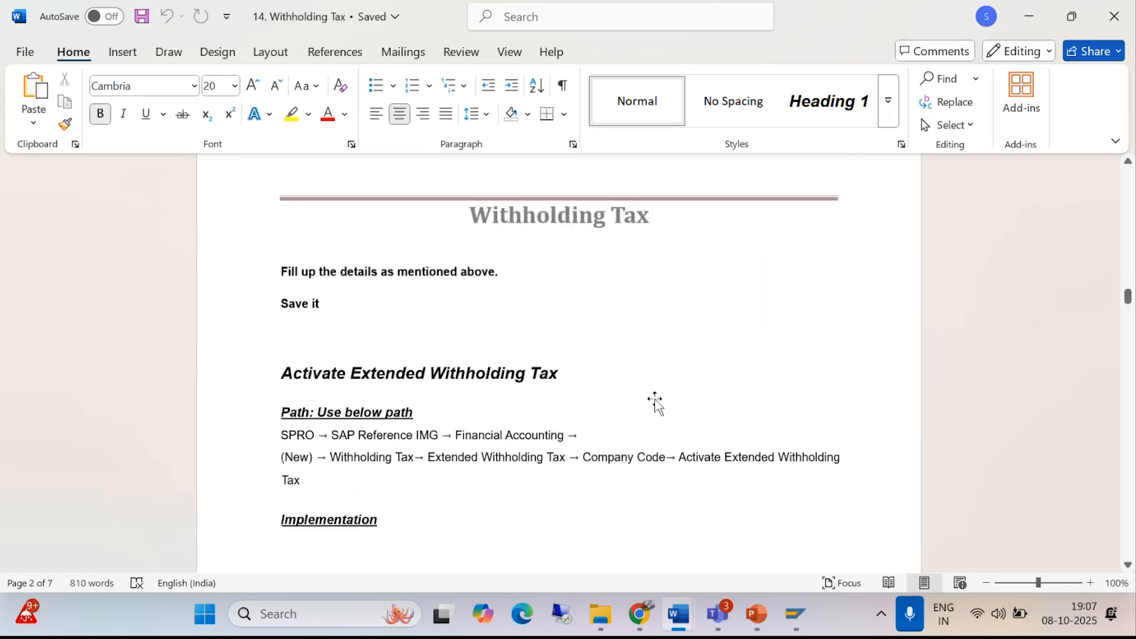
scroll(653, 398, down, 10)
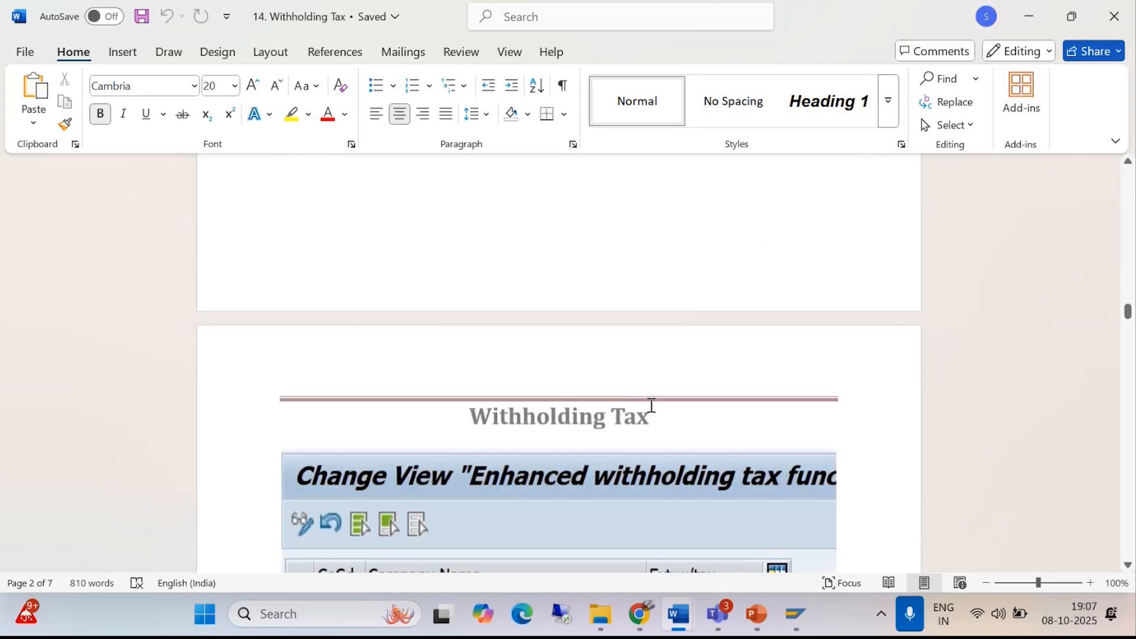
scroll(651, 406, down, 15)
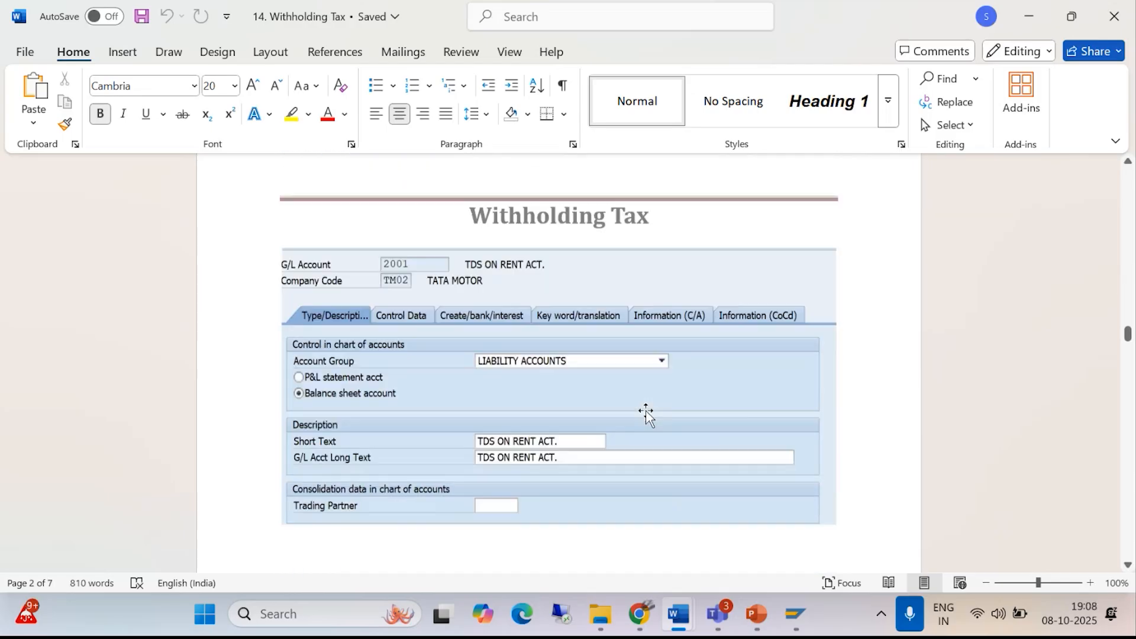
scroll(646, 413, down, 5)
scroll(644, 414, down, 12)
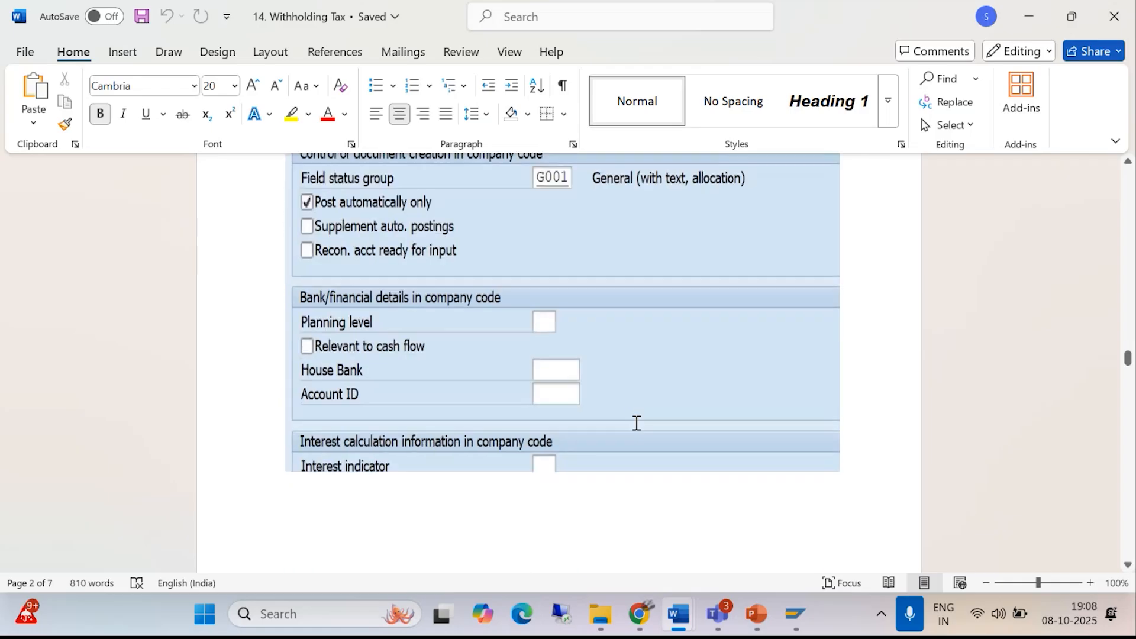
scroll(636, 438, down, 15)
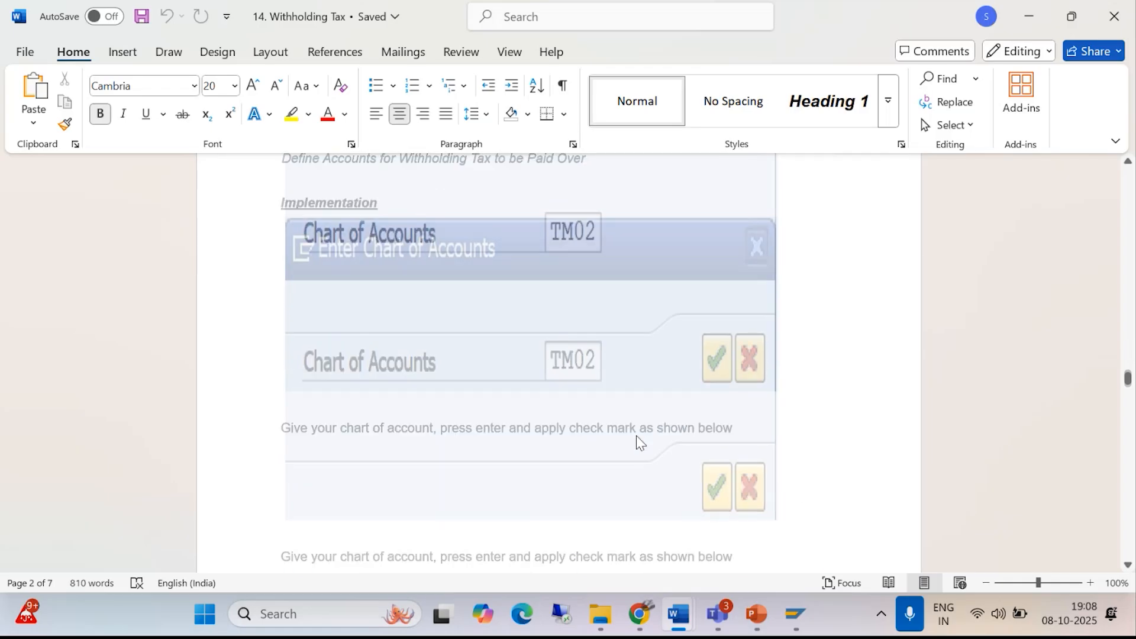
scroll(637, 438, down, 6)
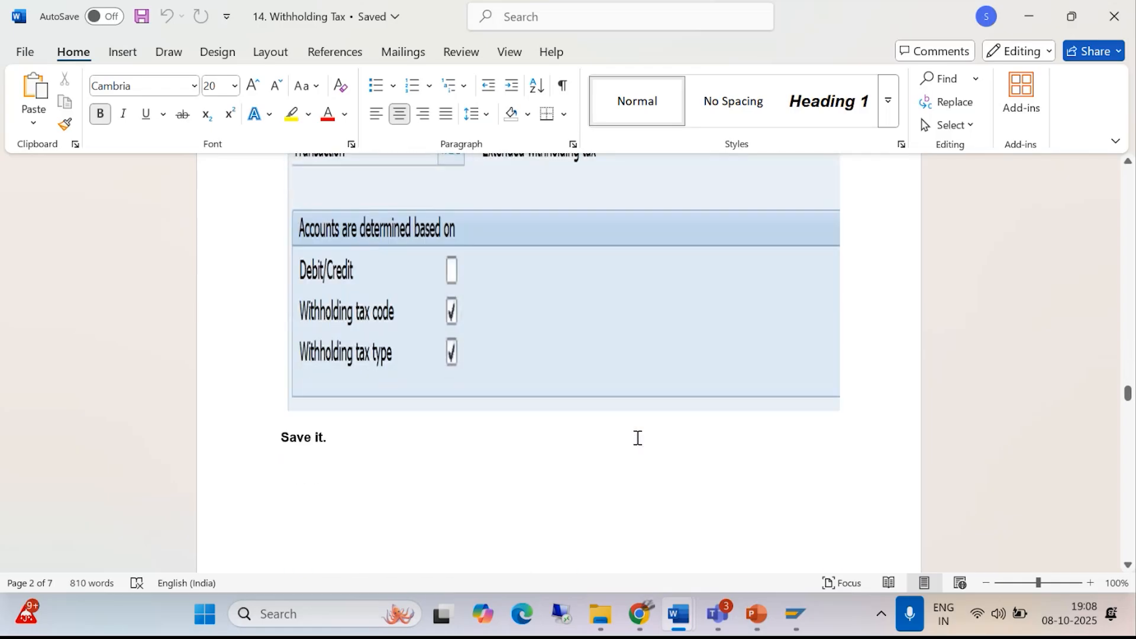
scroll(637, 438, down, 10)
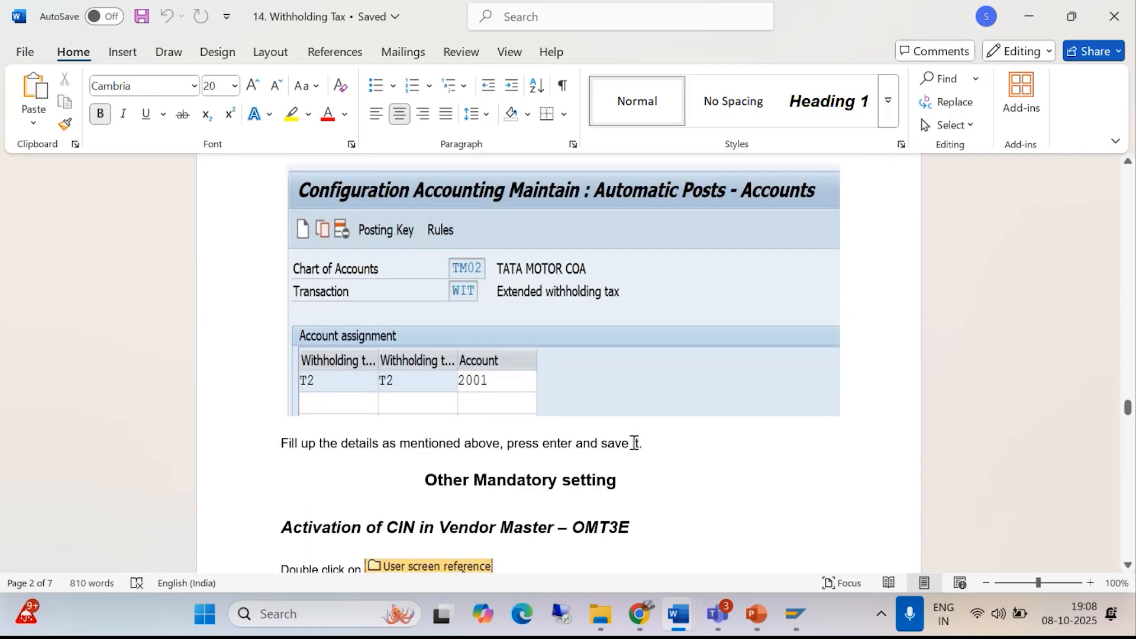
scroll(585, 445, down, 4)
scroll(585, 451, down, 15)
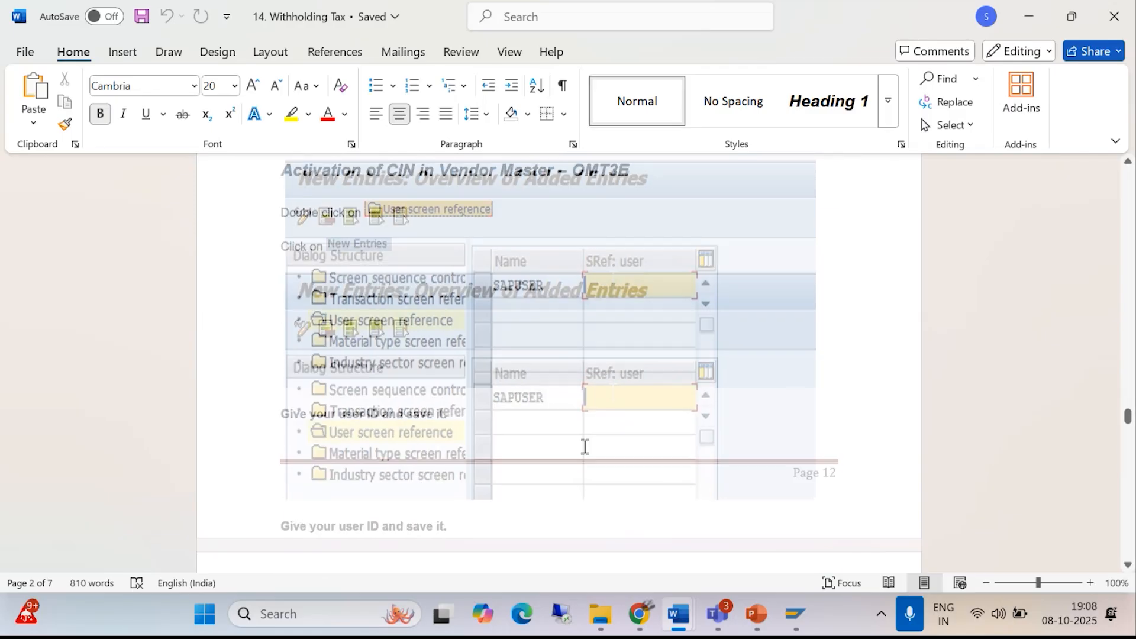
scroll(583, 451, down, 3)
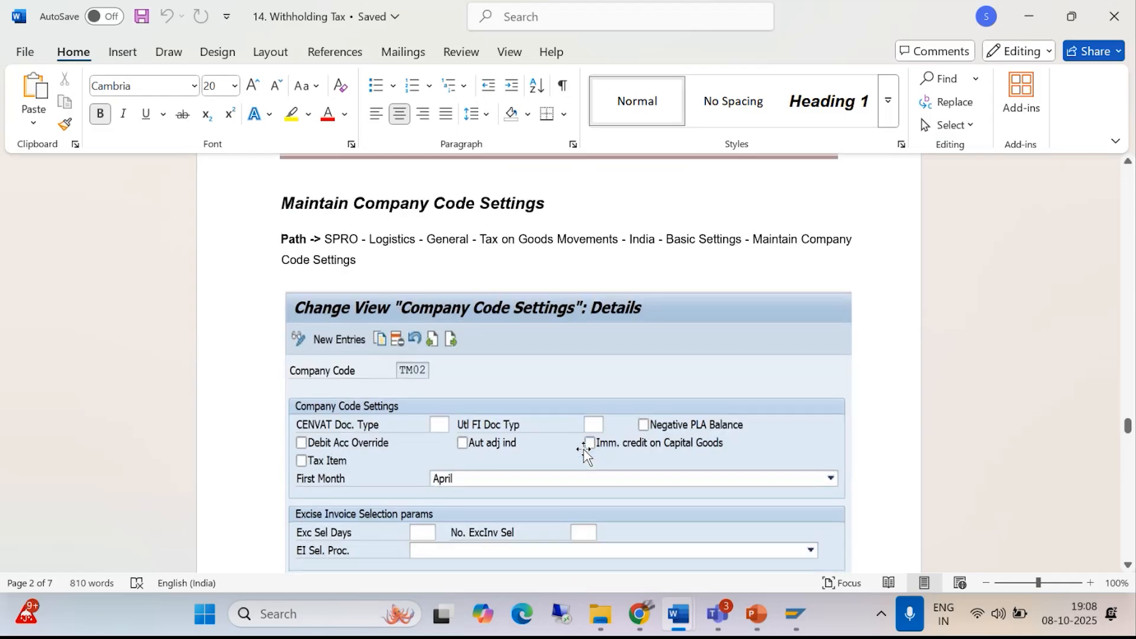
scroll(584, 451, up, 4)
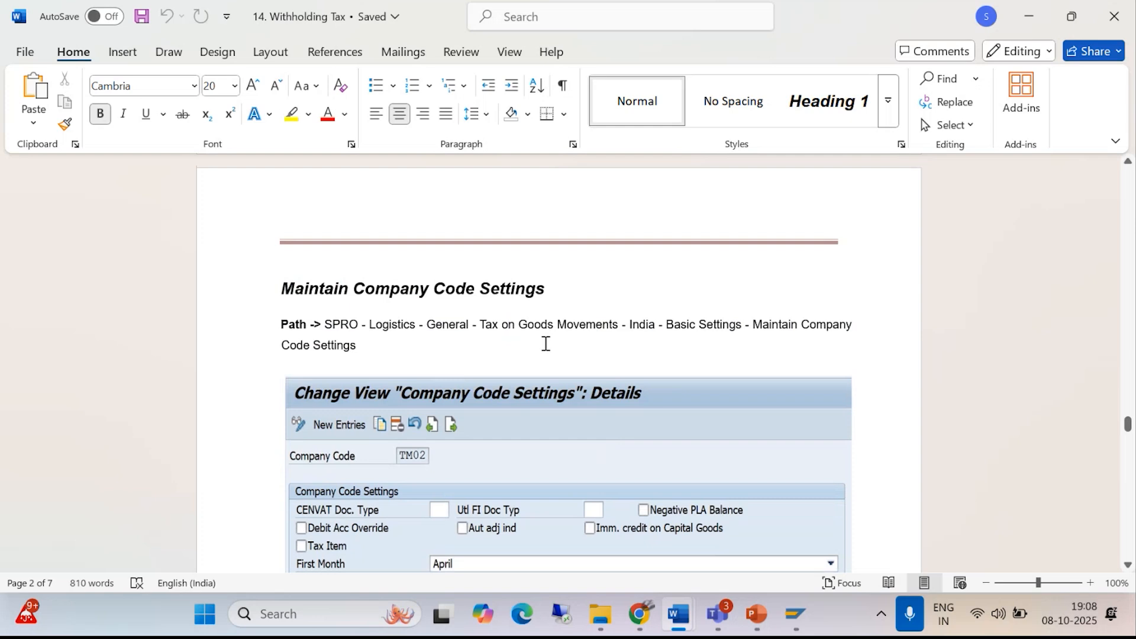
scroll(544, 349, down, 7)
scroll(545, 362, down, 5)
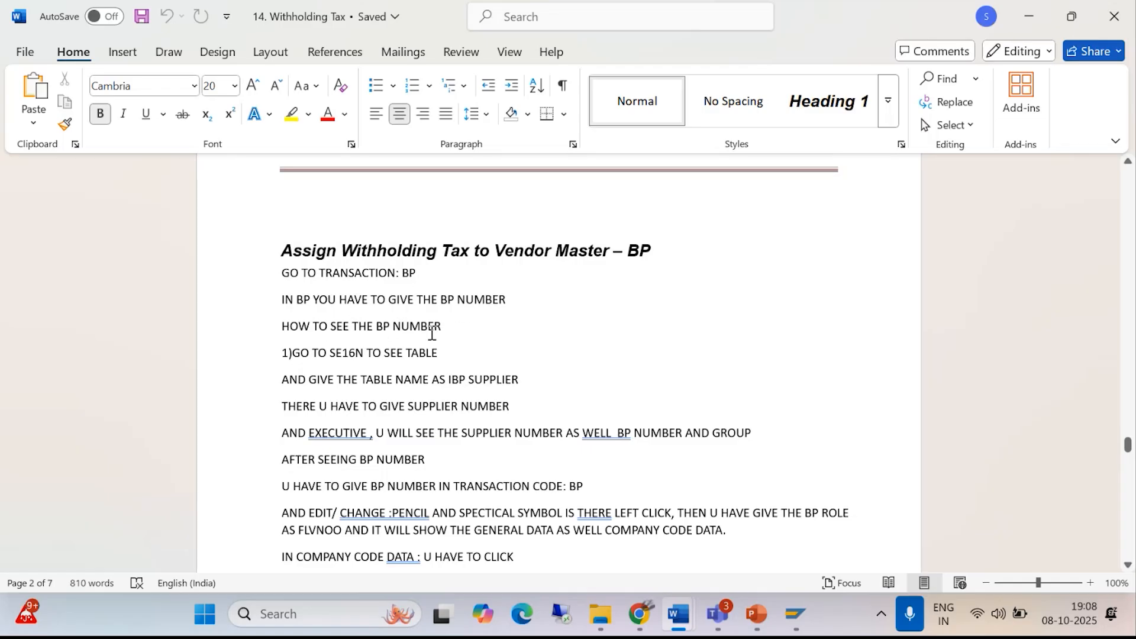
- Examine the guide's vendor master instructions, including the PAN entry under CIN details and the withholding tax type and code example
scroll(416, 414, down, 3)
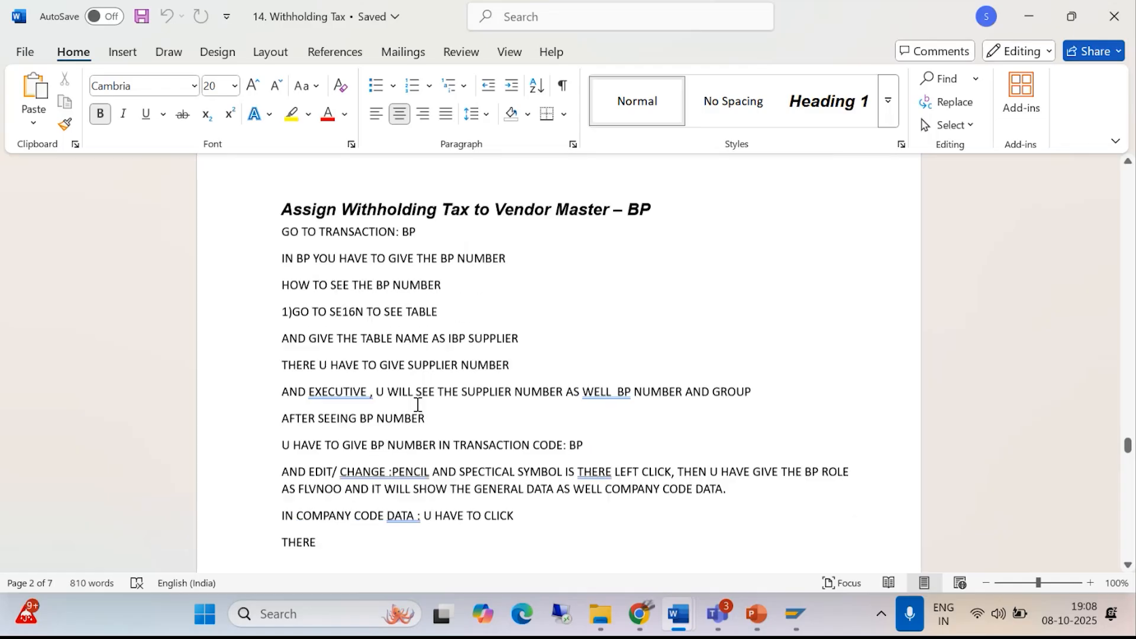
scroll(416, 417, down, 1)
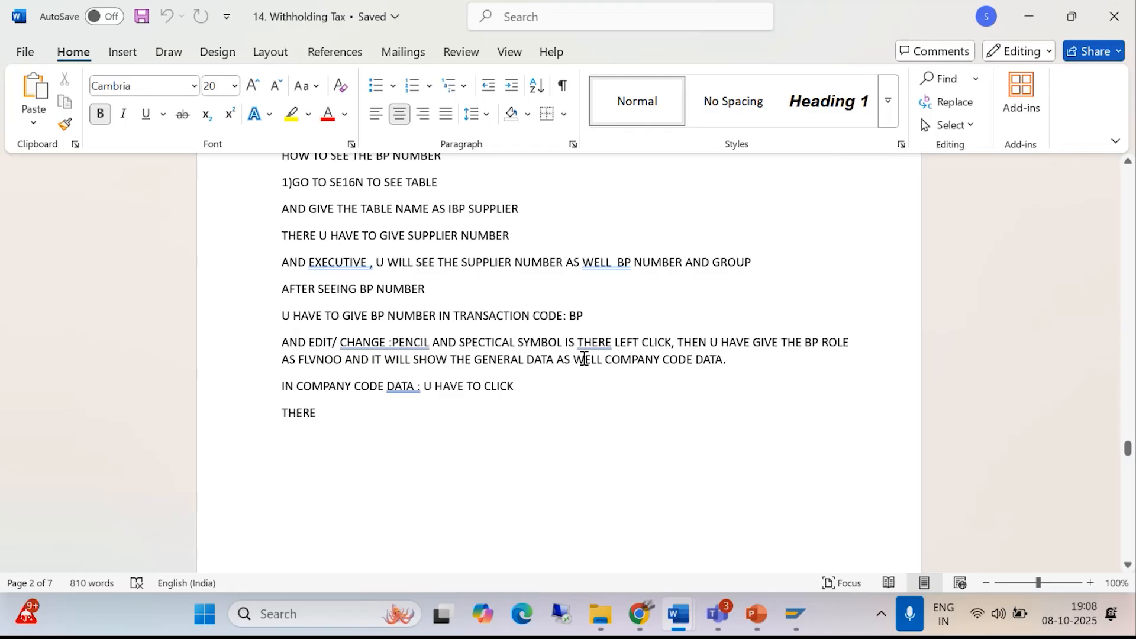
scroll(349, 403, down, 10)
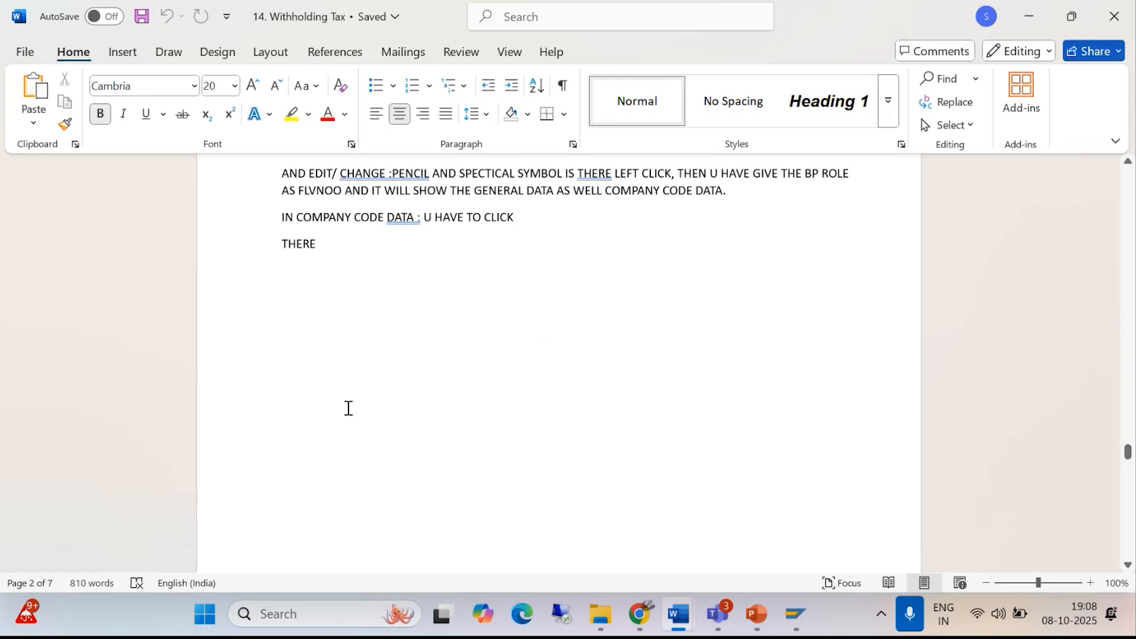
scroll(352, 408, down, 10)
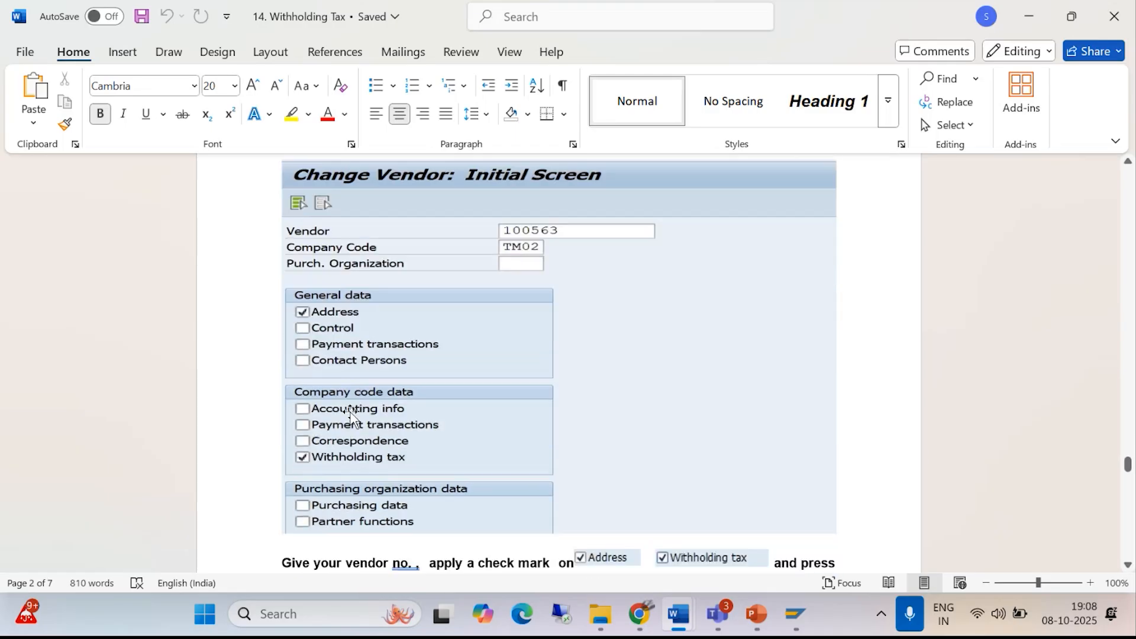
scroll(359, 410, down, 10)
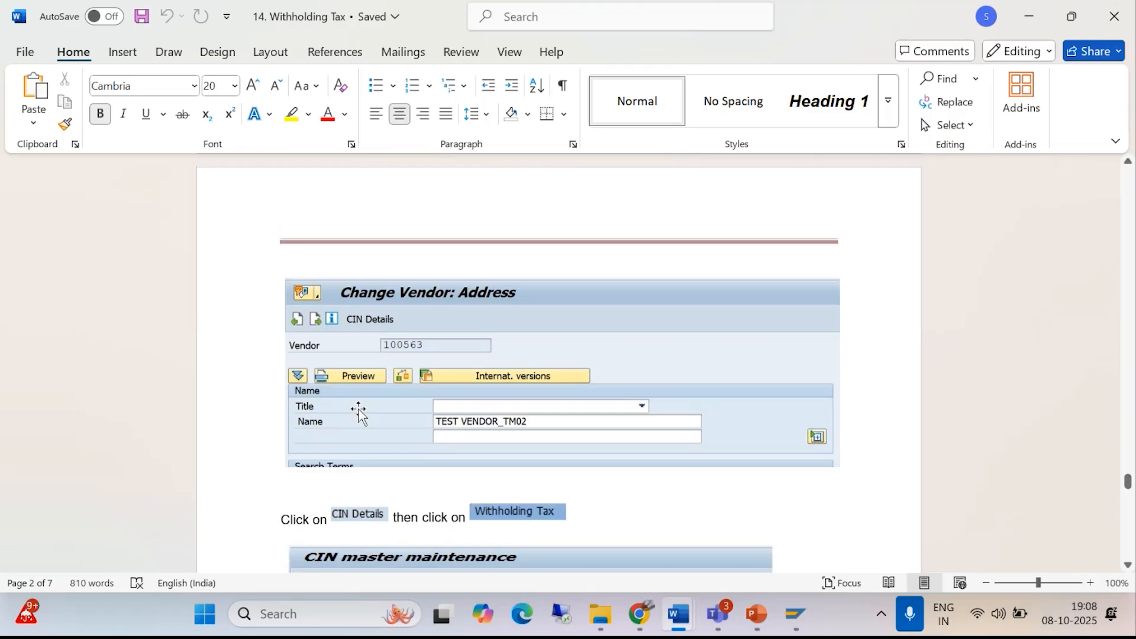
scroll(359, 409, up, 5)
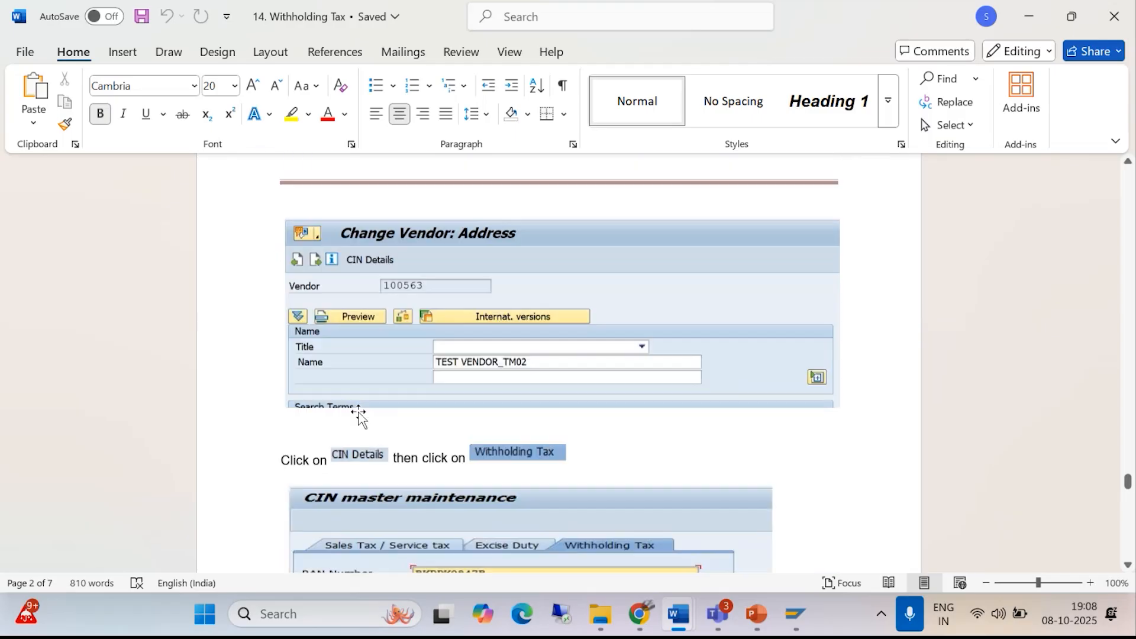
scroll(358, 412, down, 12)
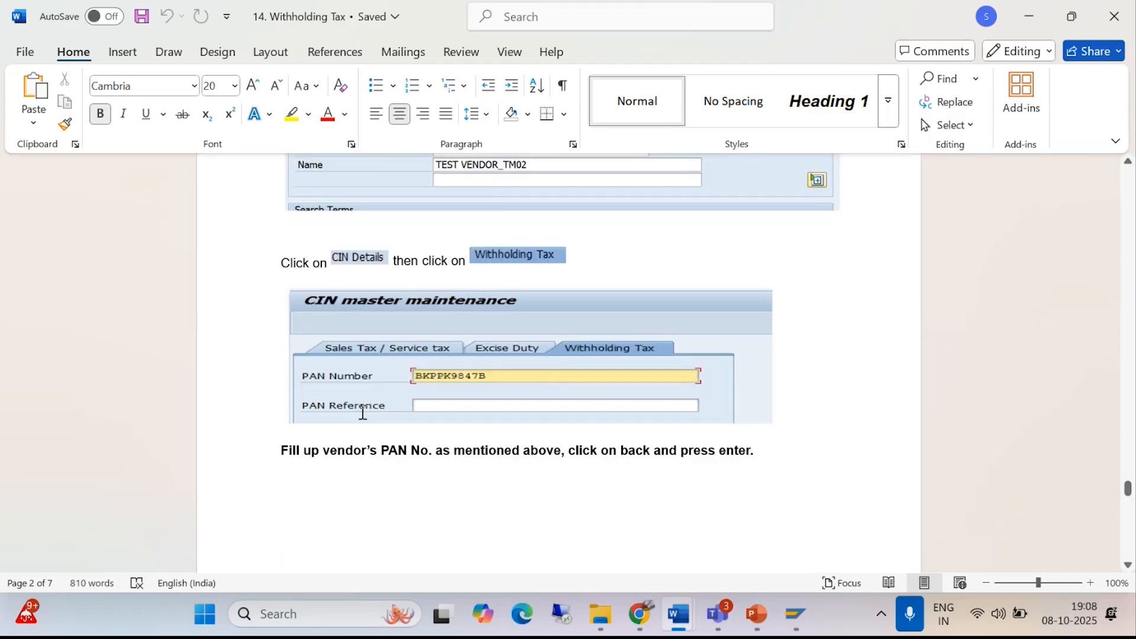
scroll(364, 420, down, 2)
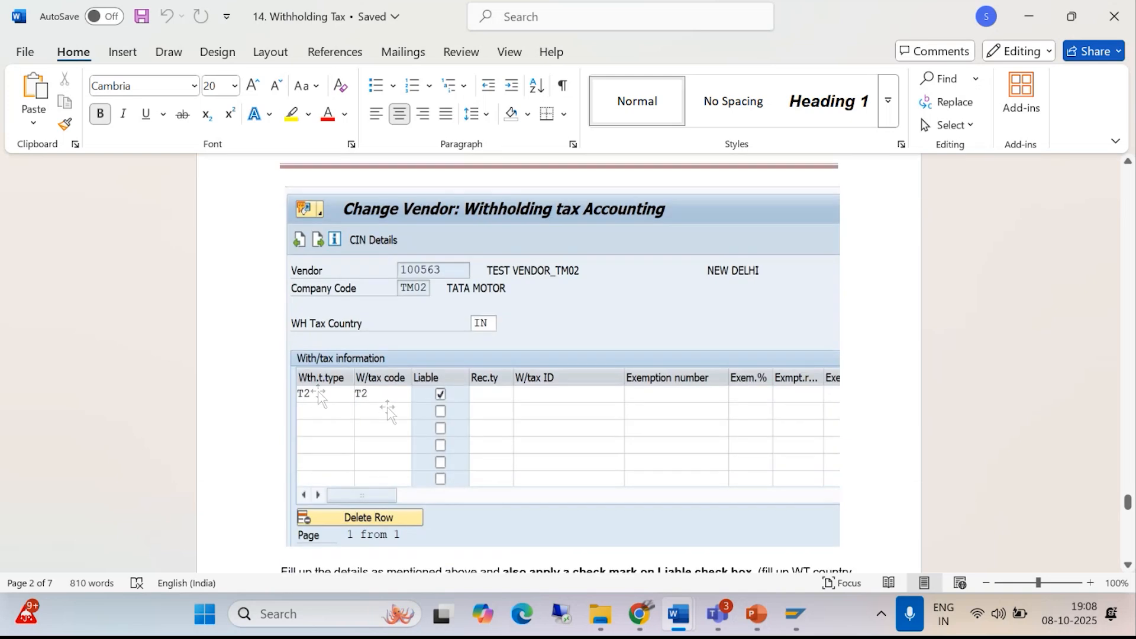
- Switch back to SAP and select withholding tax type BA for the vendor's first withholding tax line
mouse_move(796, 617)
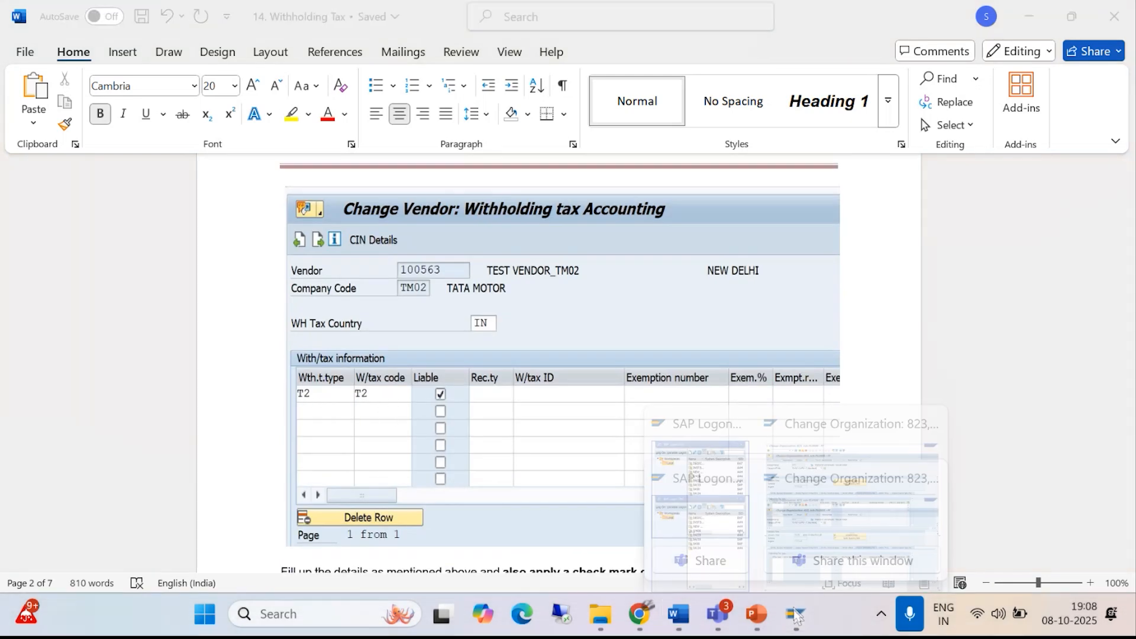
click(843, 491)
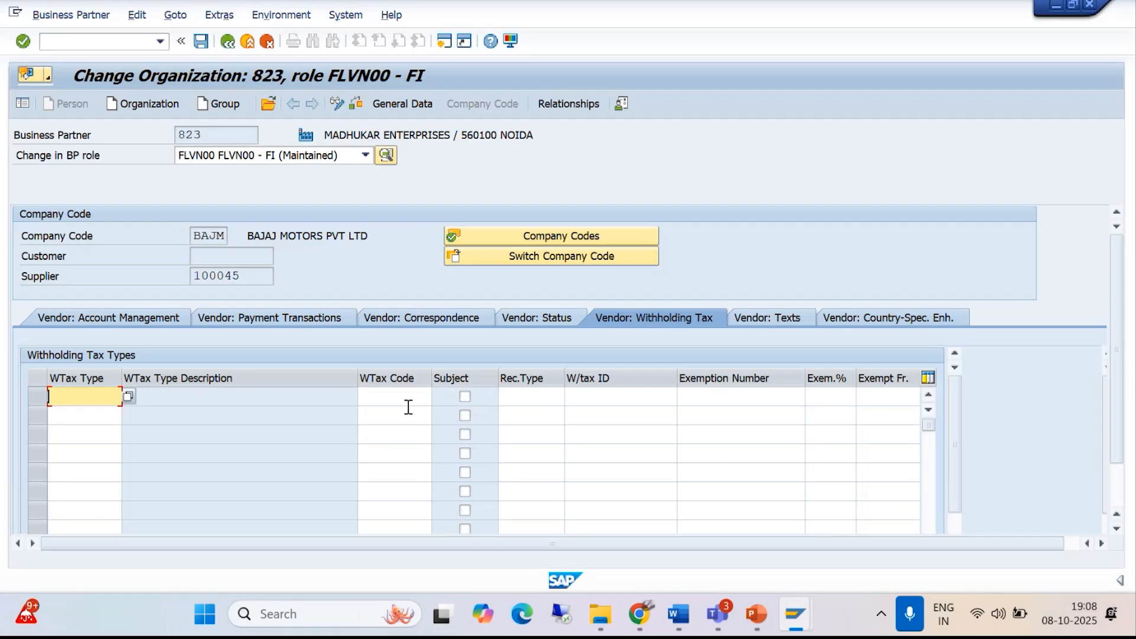
click(128, 398)
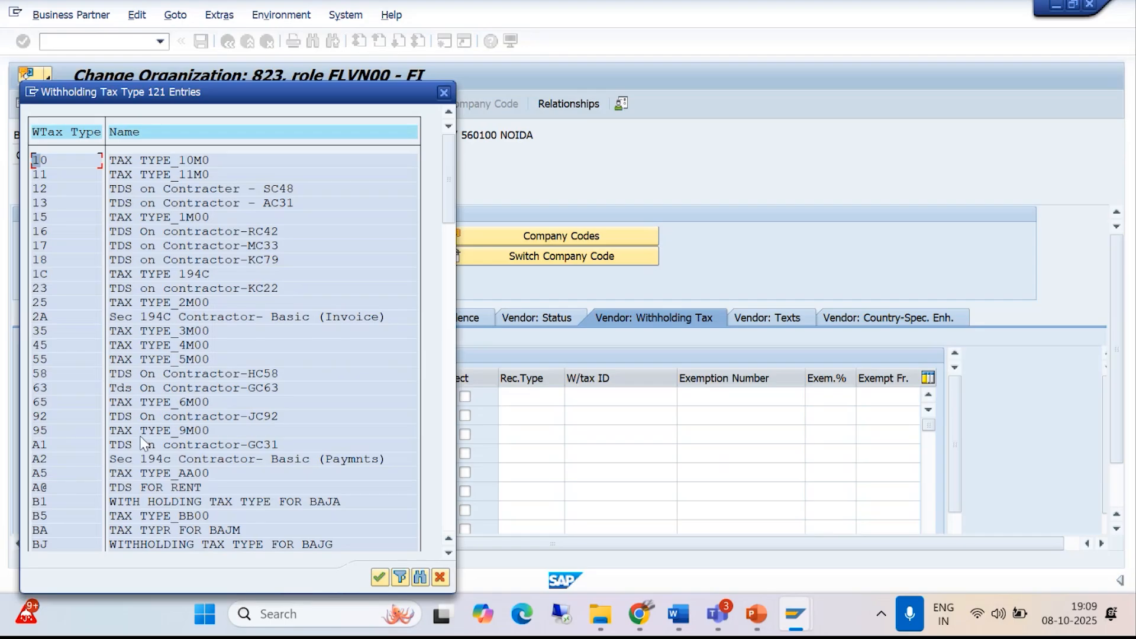
double_click(151, 530)
- Assign withholding tax code B1 to the BA line, mark it as subject to withholding tax, and save the business partner
click(401, 400)
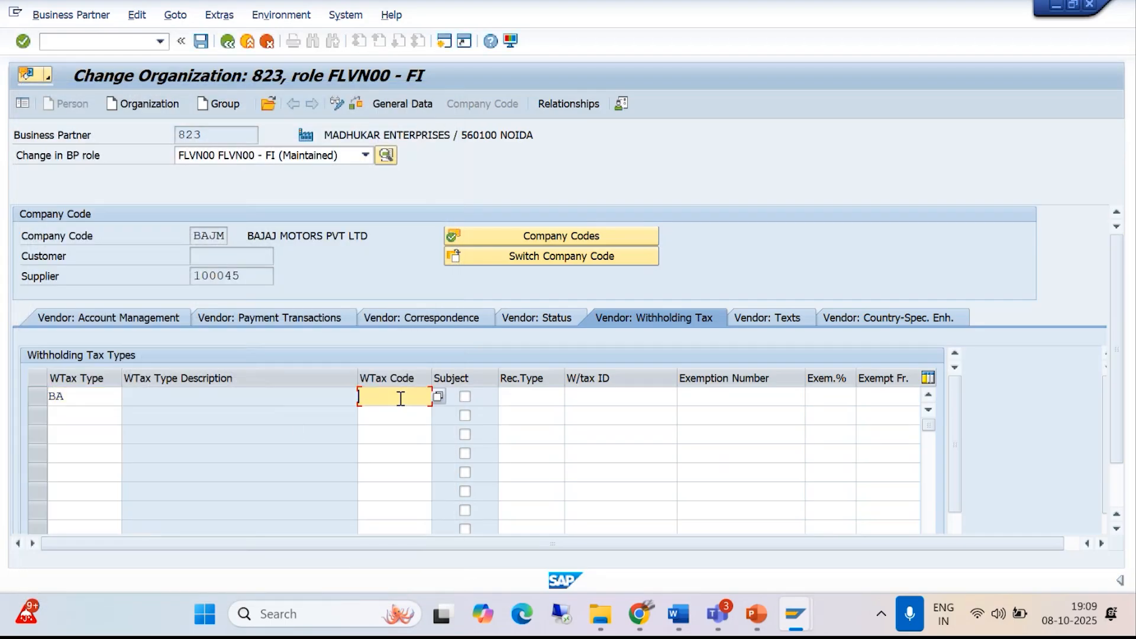
text(BA)
click(439, 397)
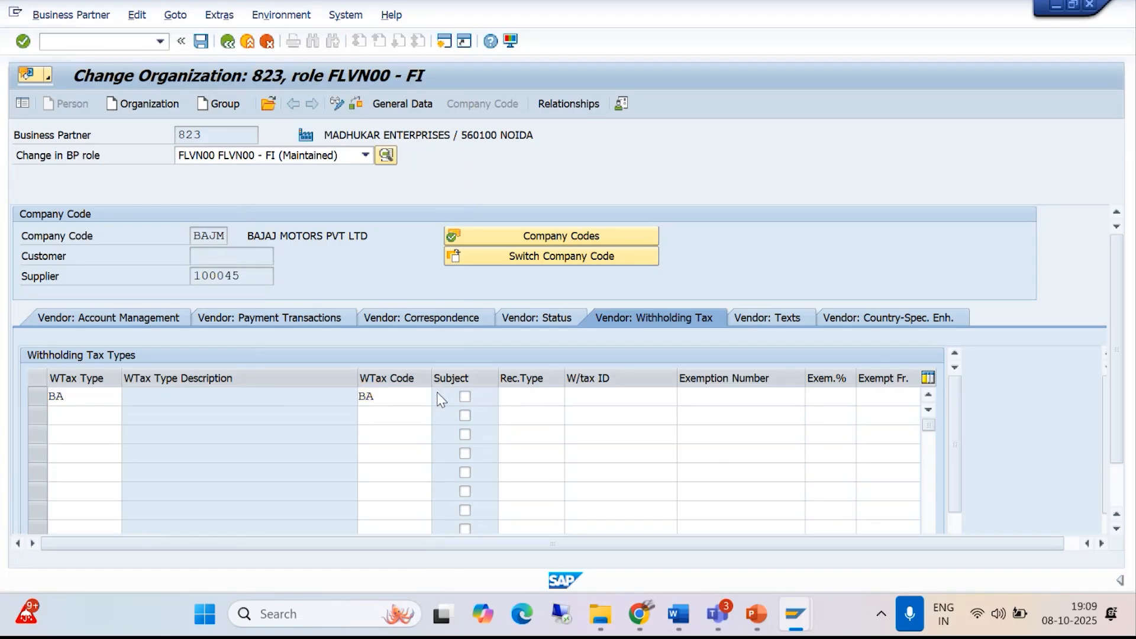
double_click(175, 202)
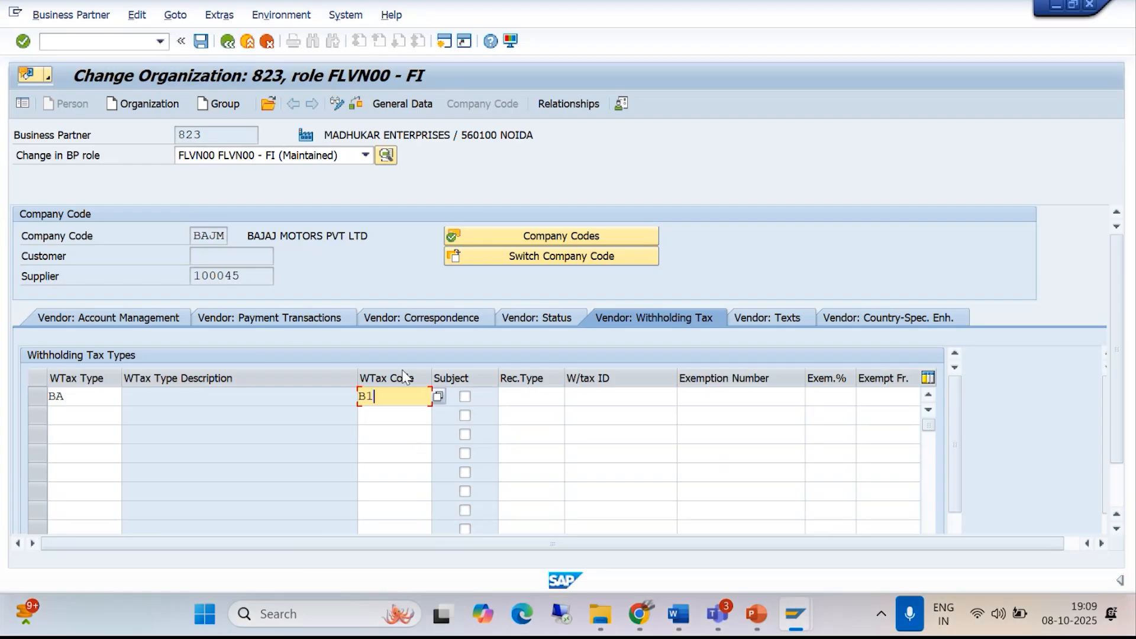
click(466, 397)
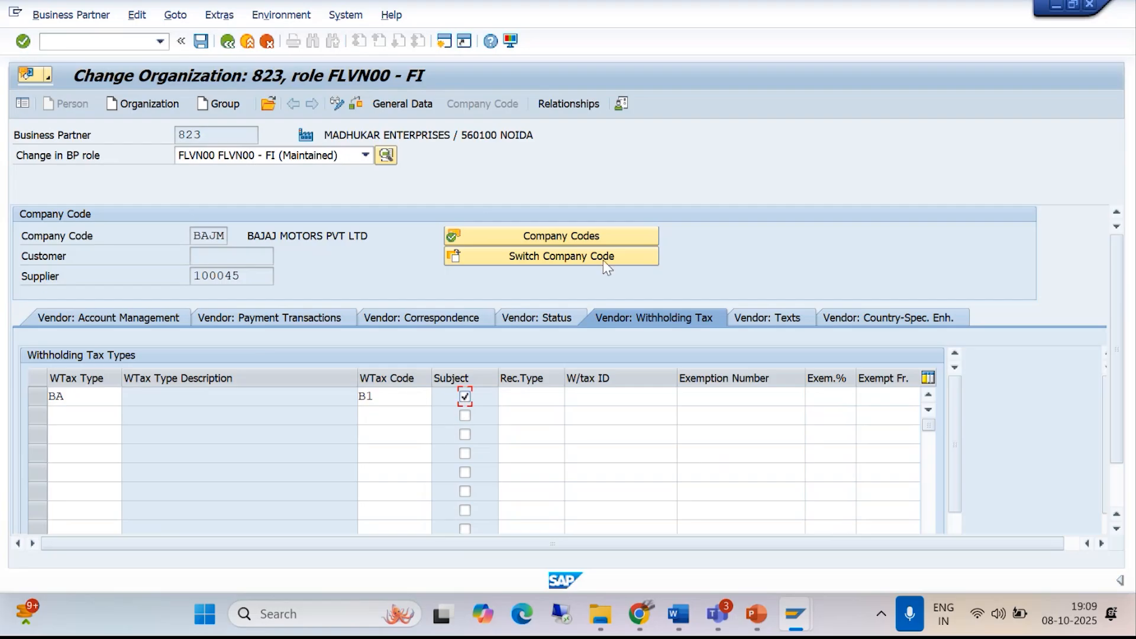
click(200, 41)
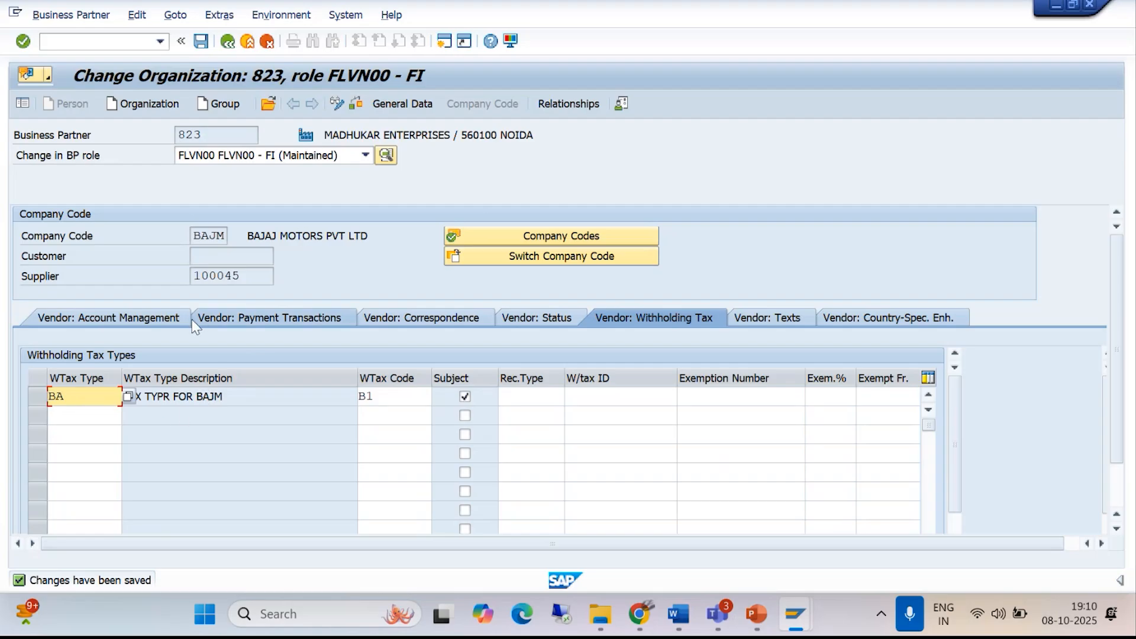
- Enter the vendor's PAN under India: Withholding Tax in the general data's country-specific enhancements, and save the business partner
click(389, 112)
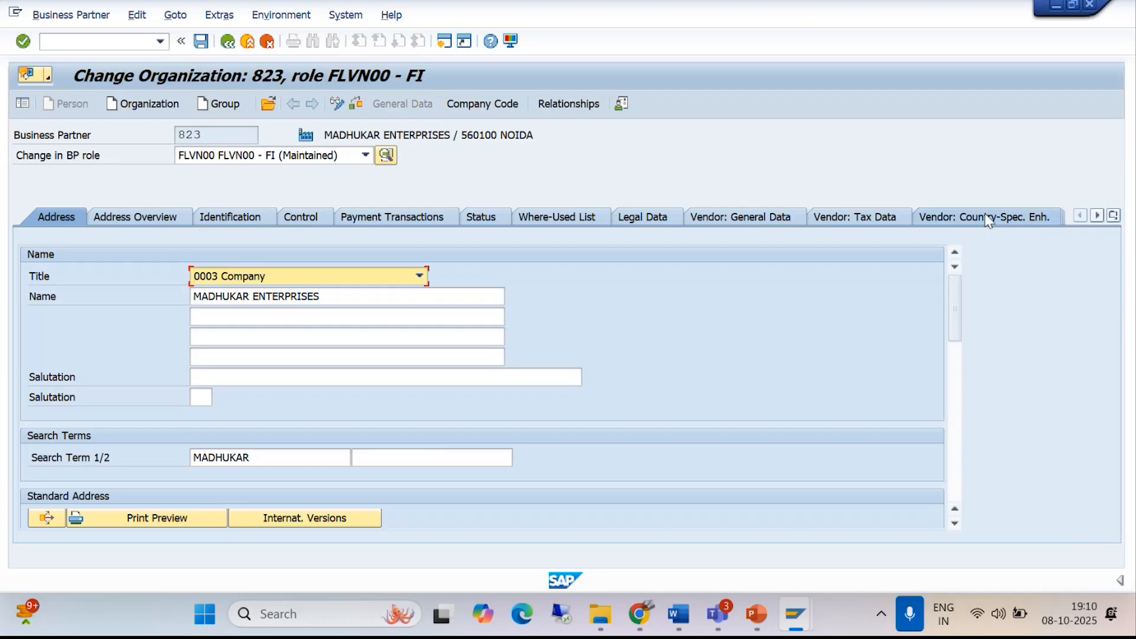
click(1019, 219)
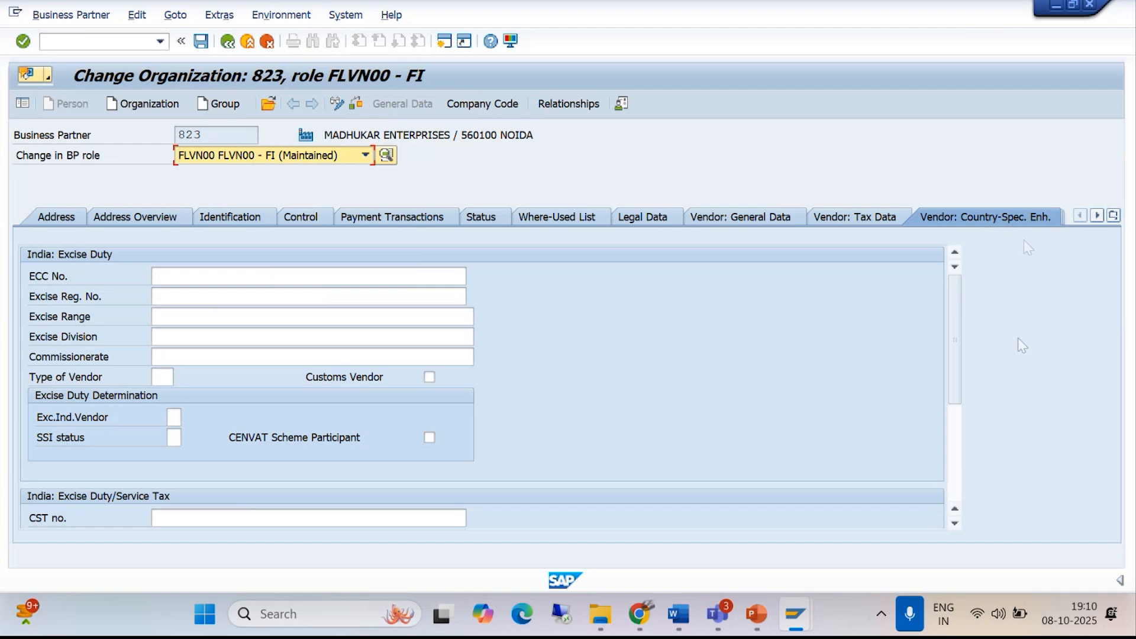
drag(948, 367, 956, 457)
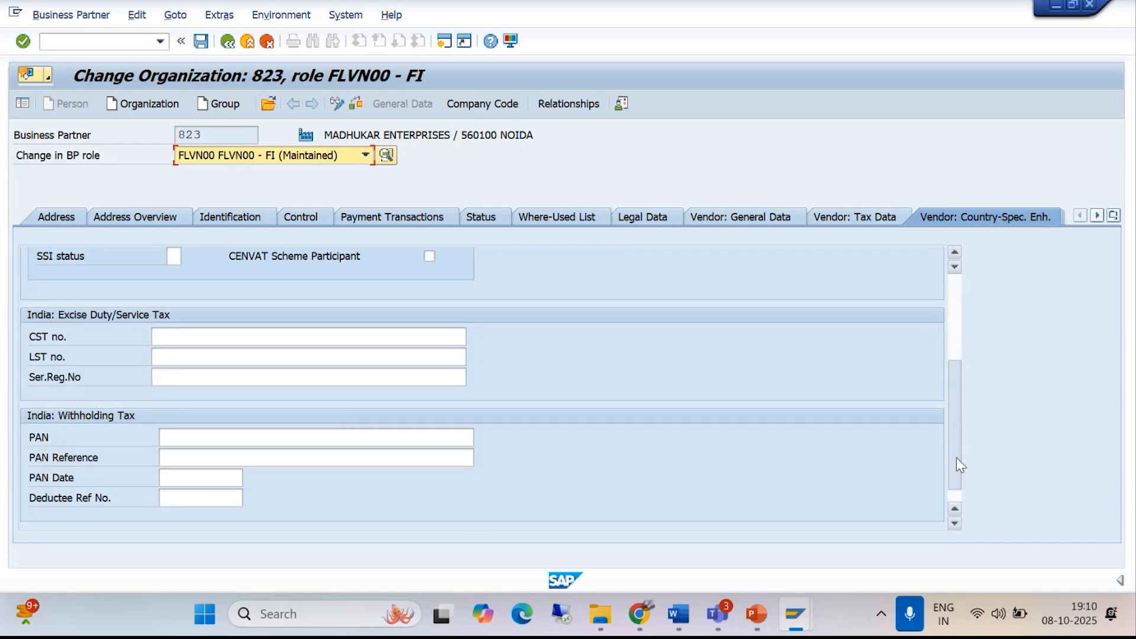
click(187, 440)
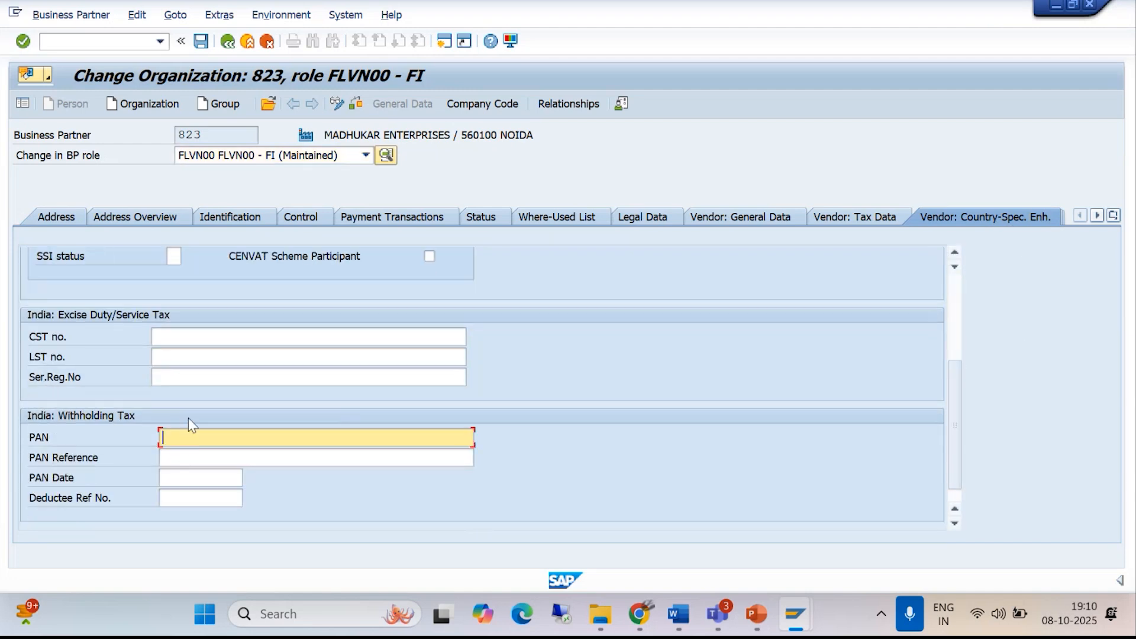
click(198, 42)
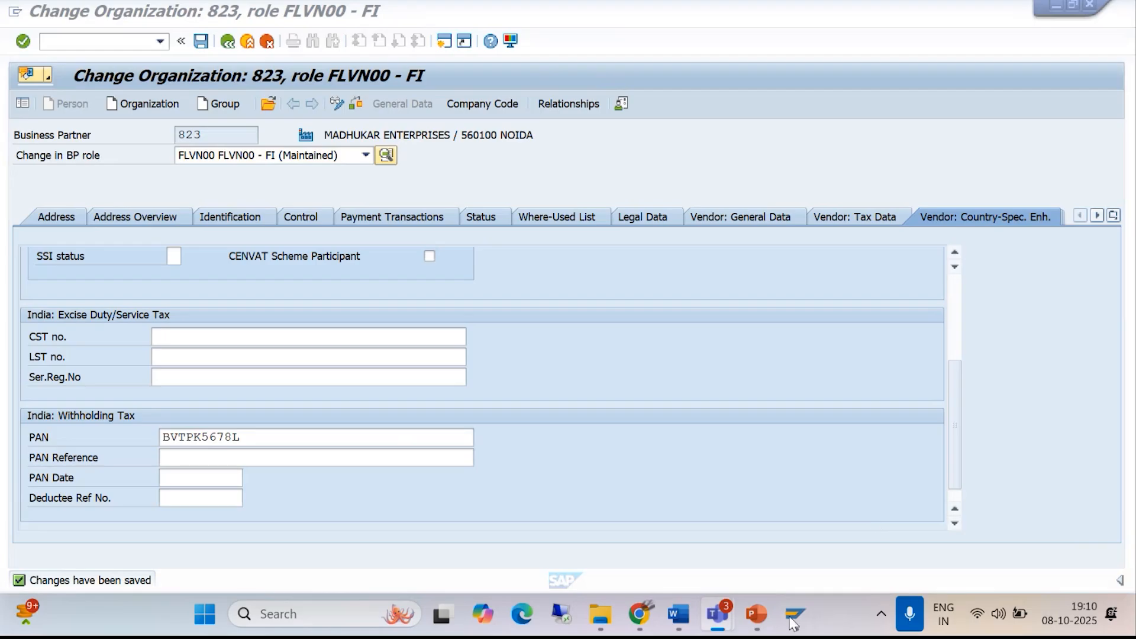
- Close the Word document "10. Terms of Payment" and return to SAP
mouse_move(679, 615)
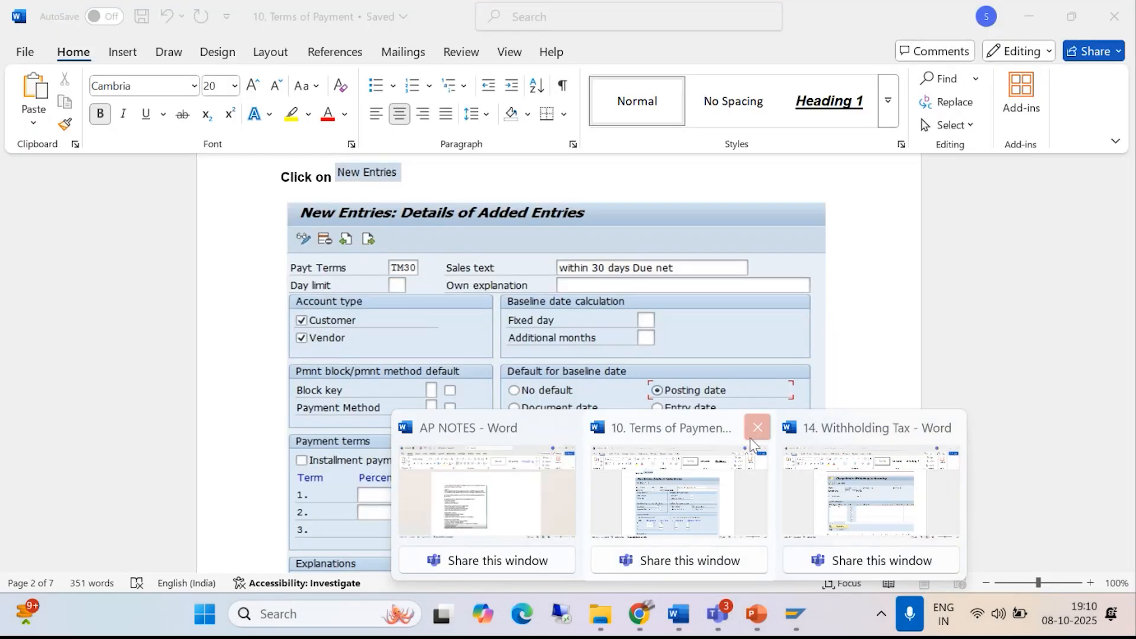
click(757, 427)
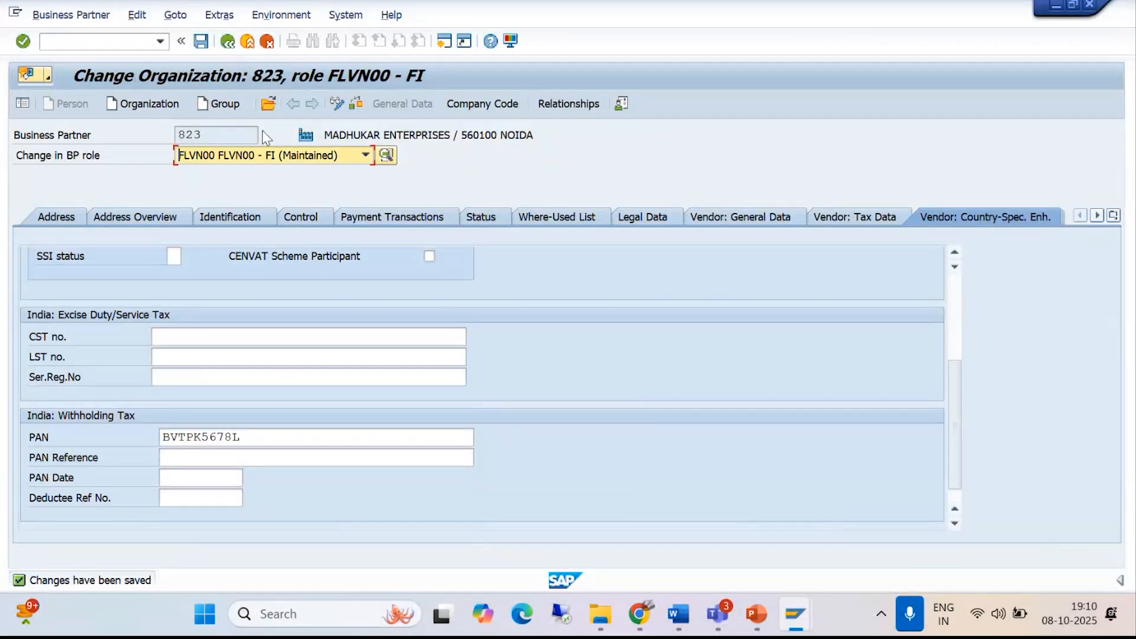
- Switch to the Word guide "14. Withholding Tax" and look up the path under Maintain Company Code Settings
click(54, 39)
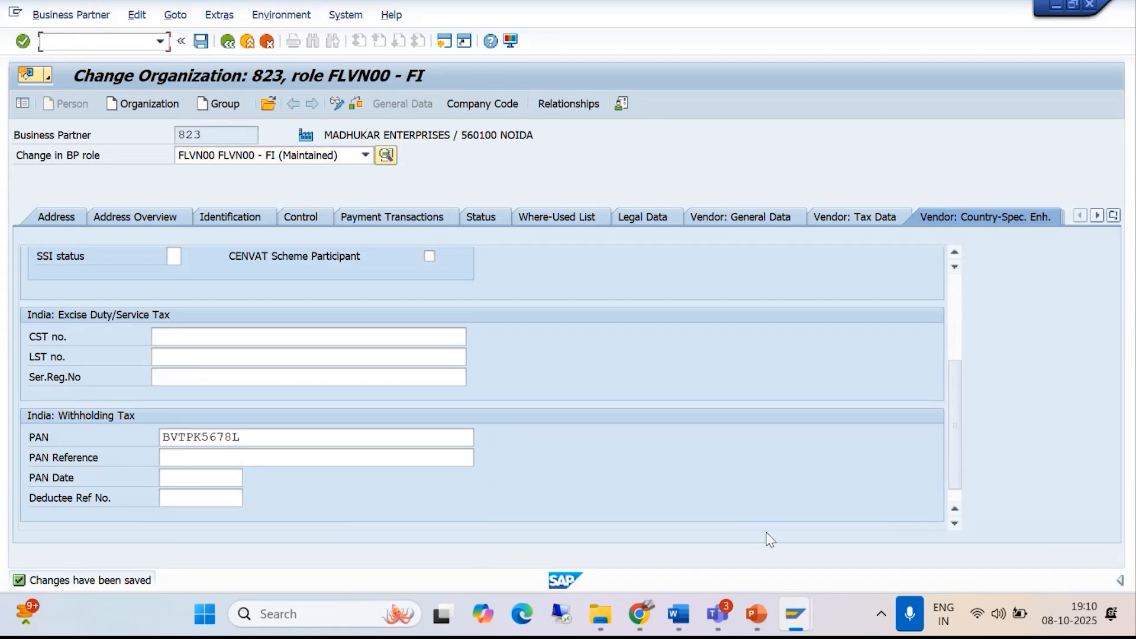
mouse_move(678, 615)
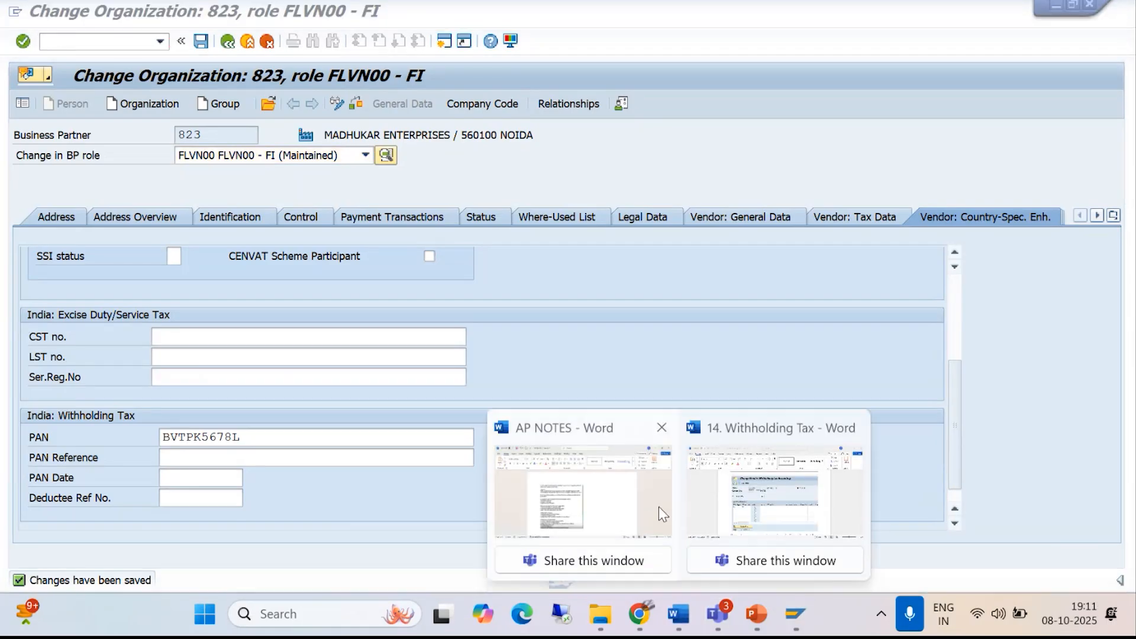
click(658, 506)
scroll(622, 417, up, 15)
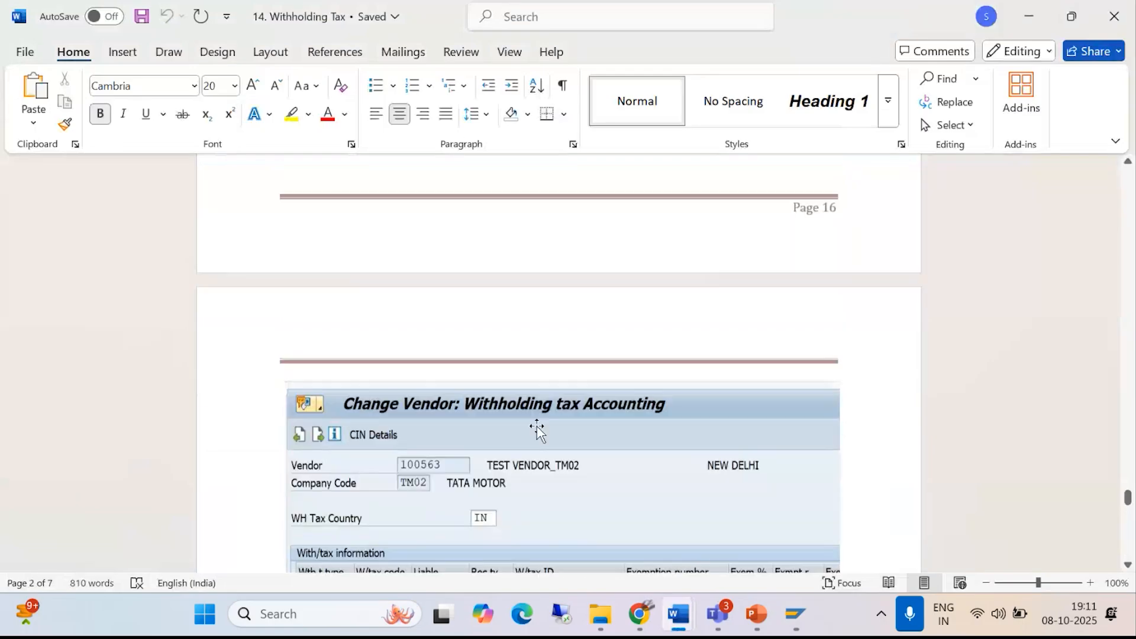
scroll(491, 459, up, 12)
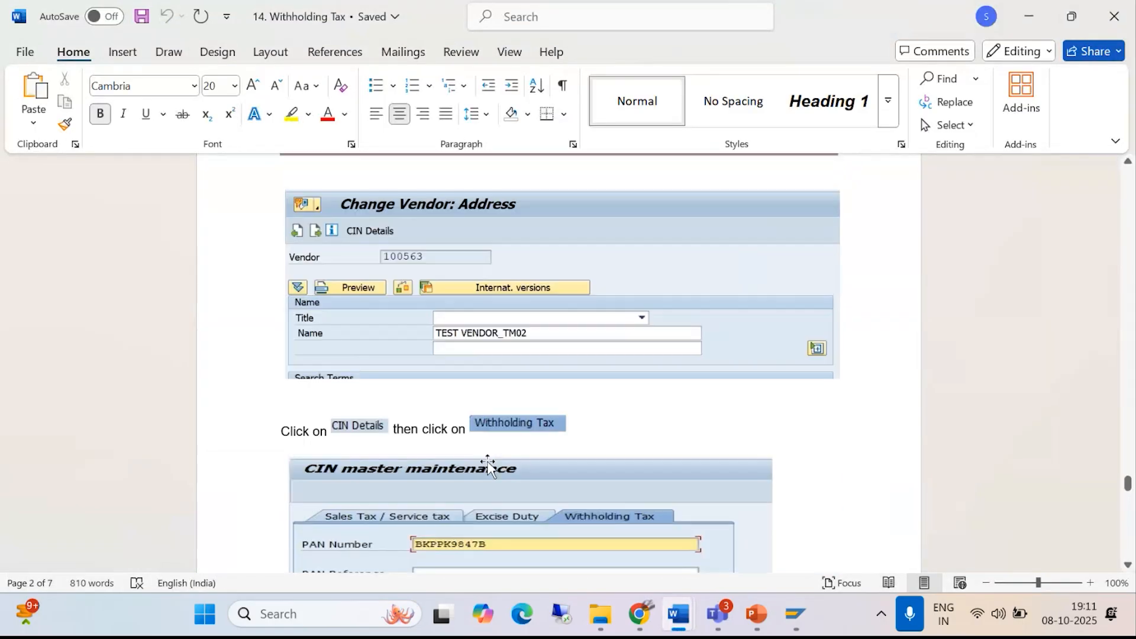
scroll(484, 465, up, 15)
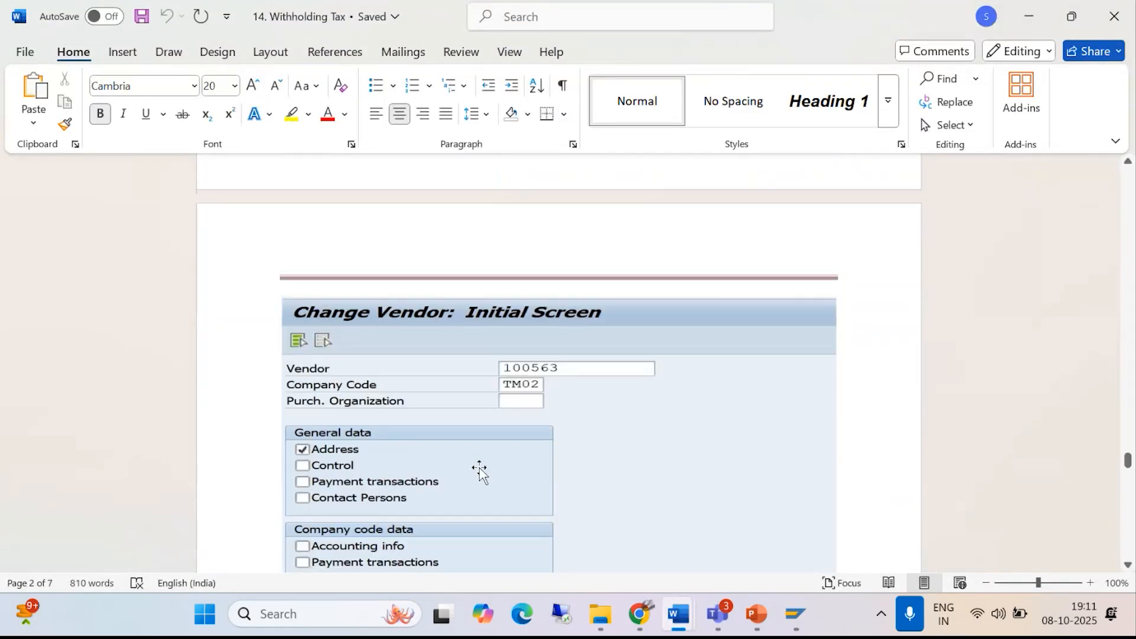
scroll(470, 467, up, 10)
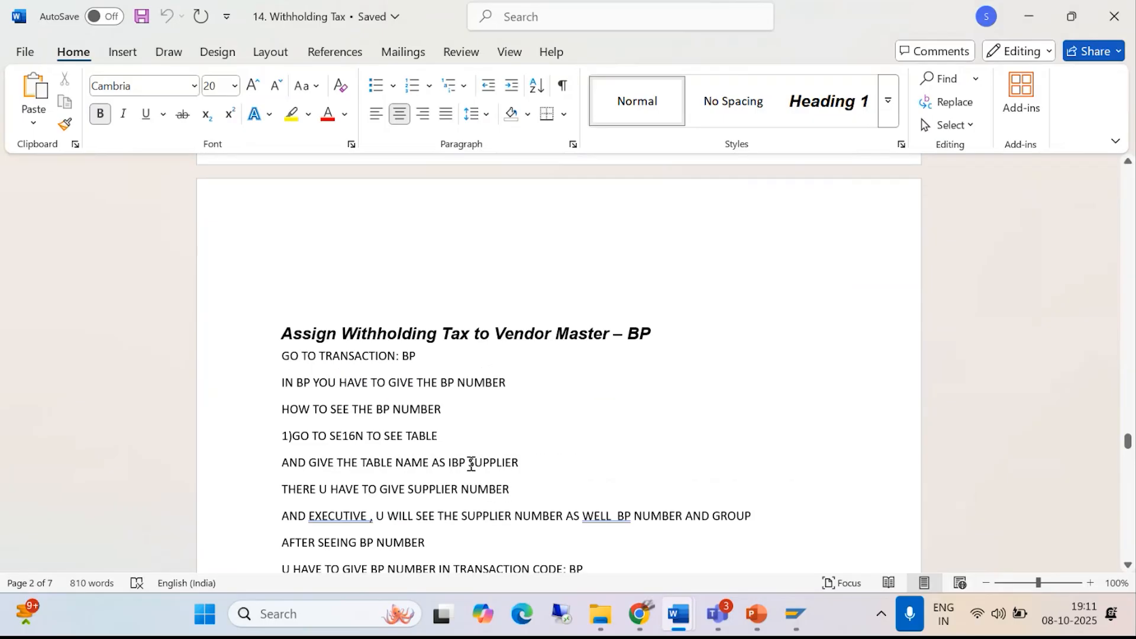
scroll(469, 467, up, 6)
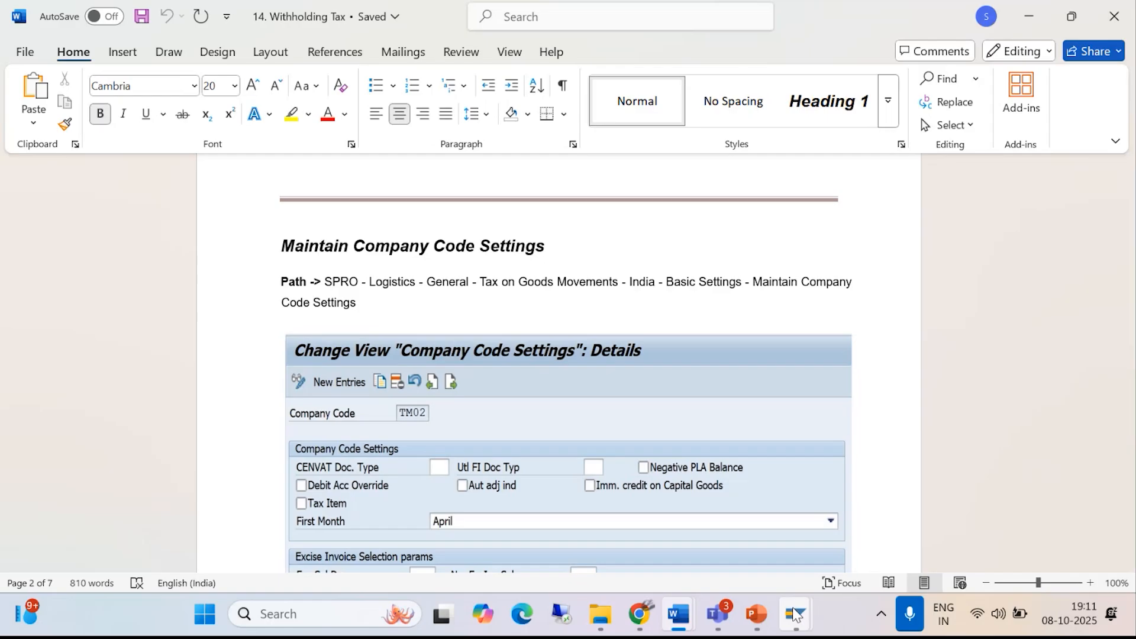
- Switch back to SAP, start transaction SPRO and display the SAP Reference IMG
mouse_move(796, 615)
click(832, 507)
text(/N)
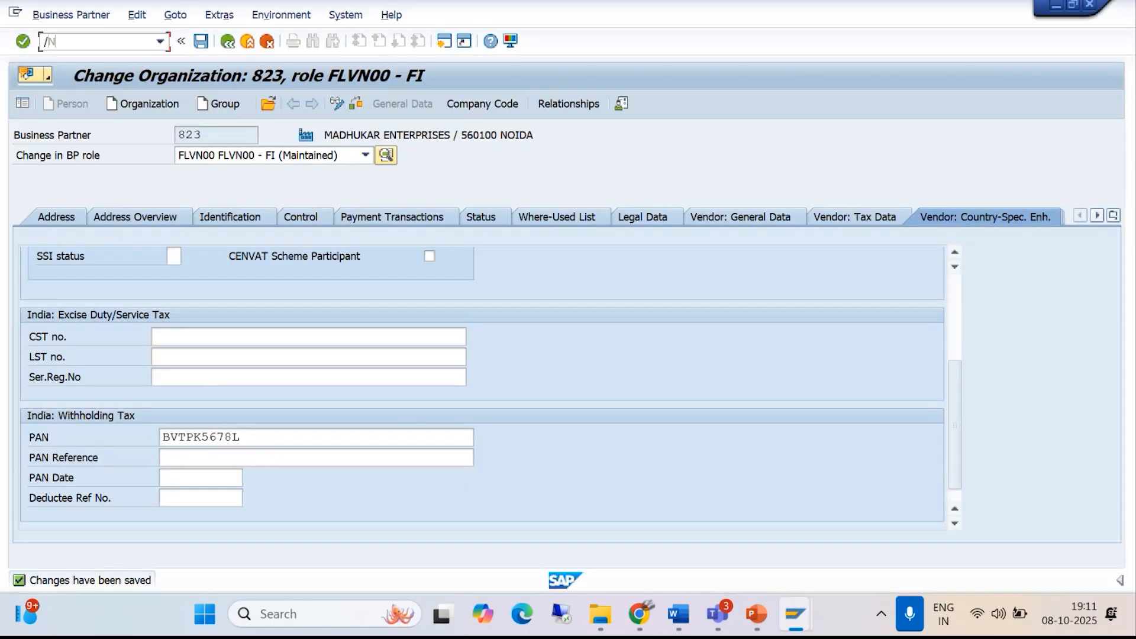
text(SPRO)
key(Return)
click(57, 105)
- Expand Logistics - General and Tax on Goods Movements in the IMG, checking the path against the Word guide
key(alt+Tab)
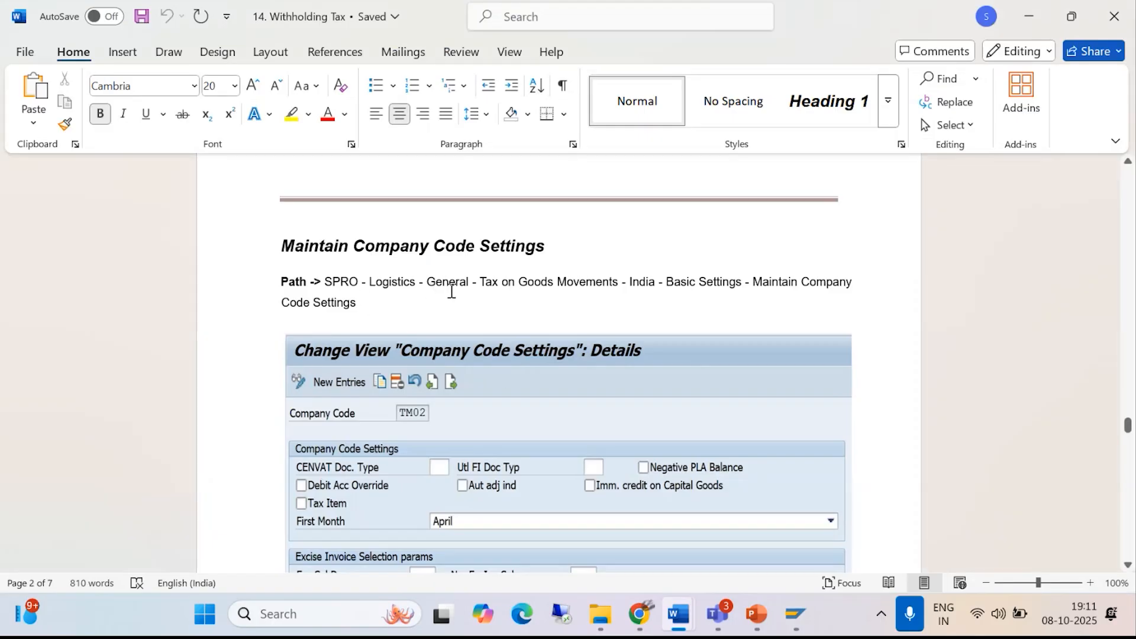
key(alt+Tab)
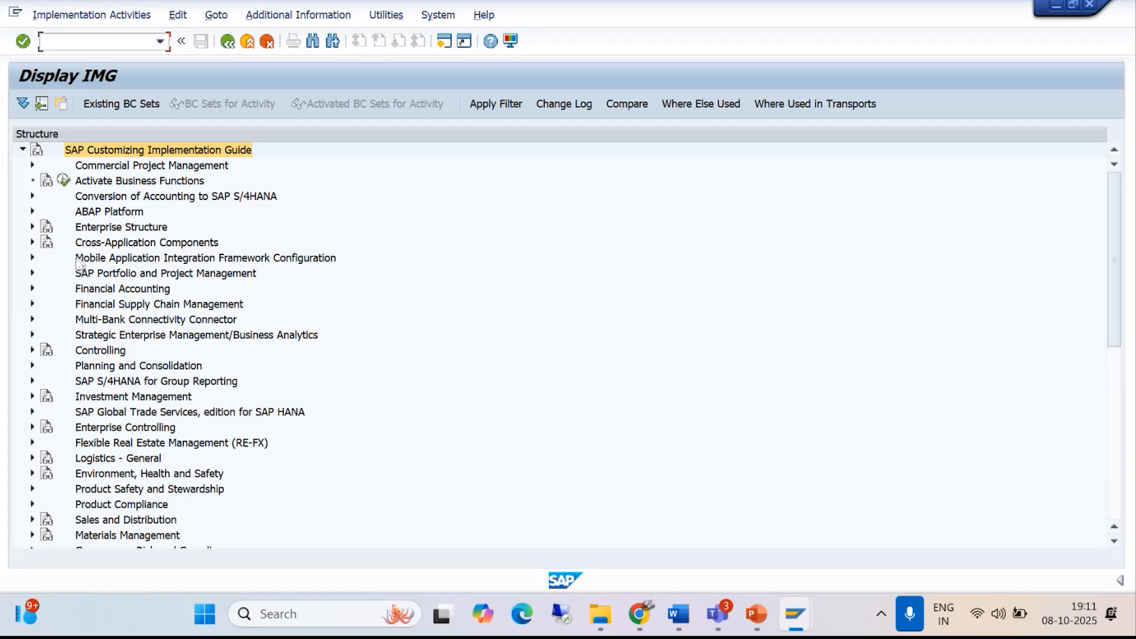
click(33, 459)
key(alt+Tab)
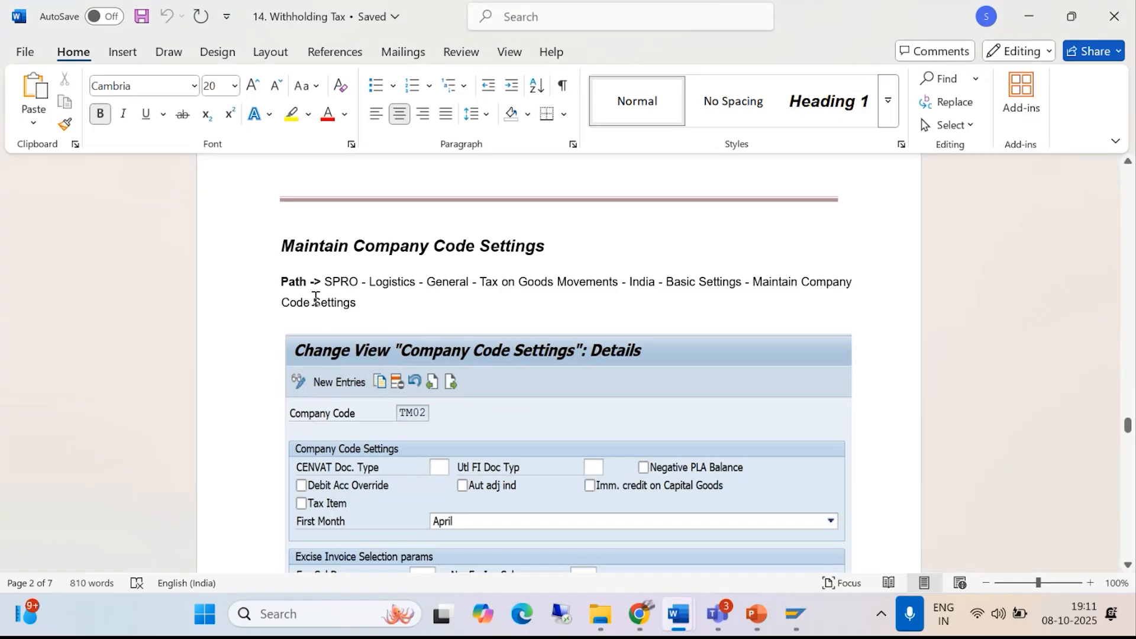
key(alt+Tab)
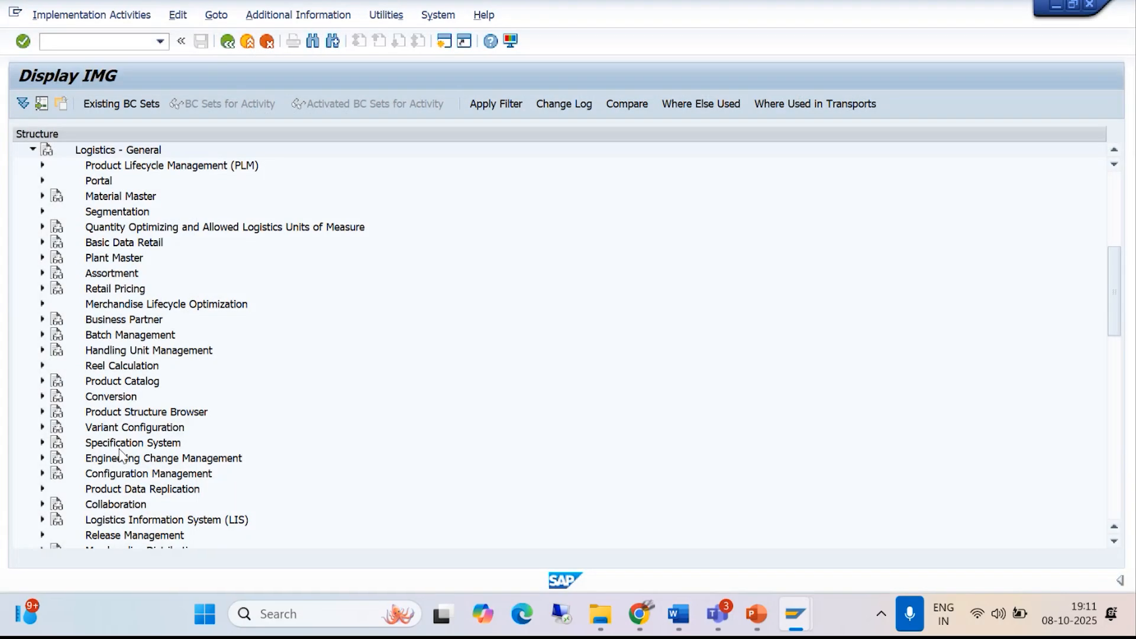
scroll(131, 408, down, 2)
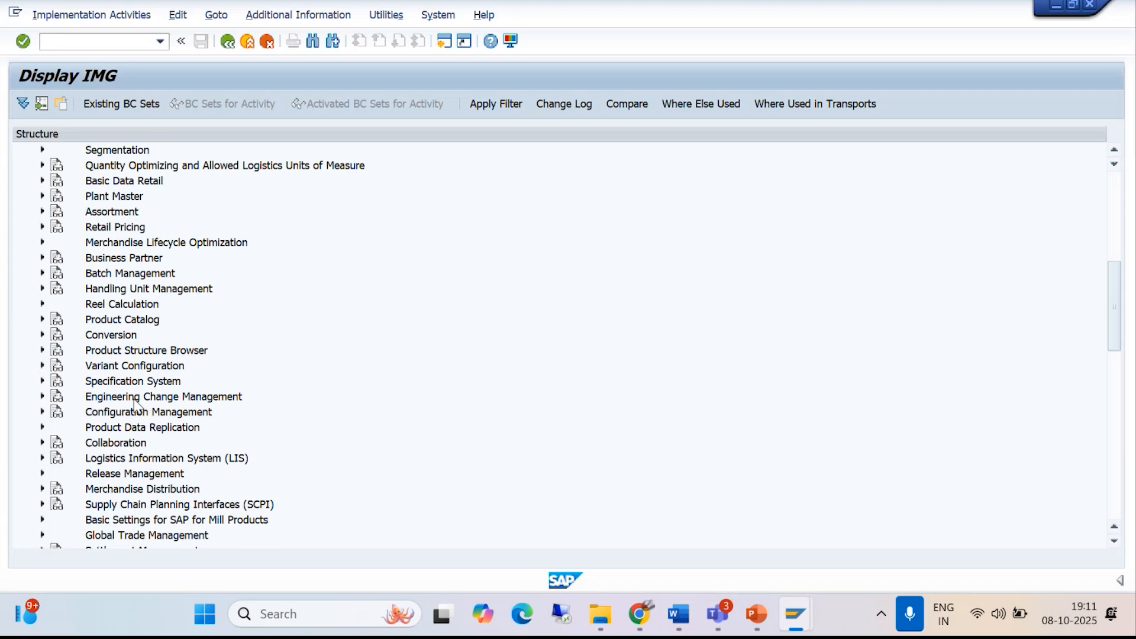
scroll(136, 405, down, 3)
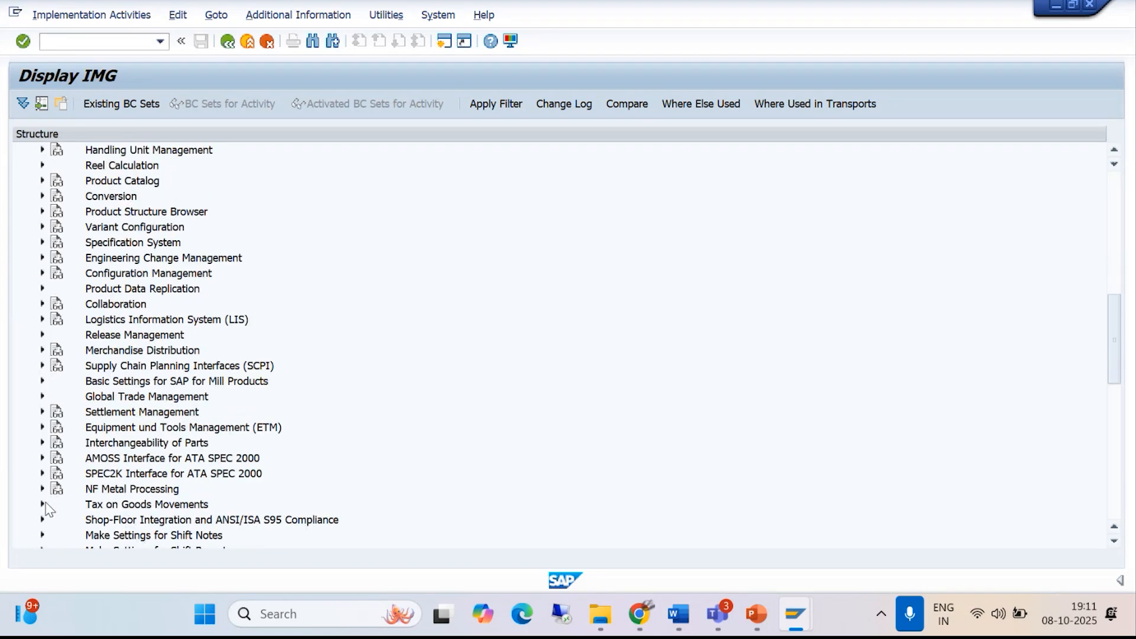
click(42, 504)
- Execute Maintain Company Code Settings under India > Basic Settings, checking the path in the Word guide
scroll(50, 500, down, 1)
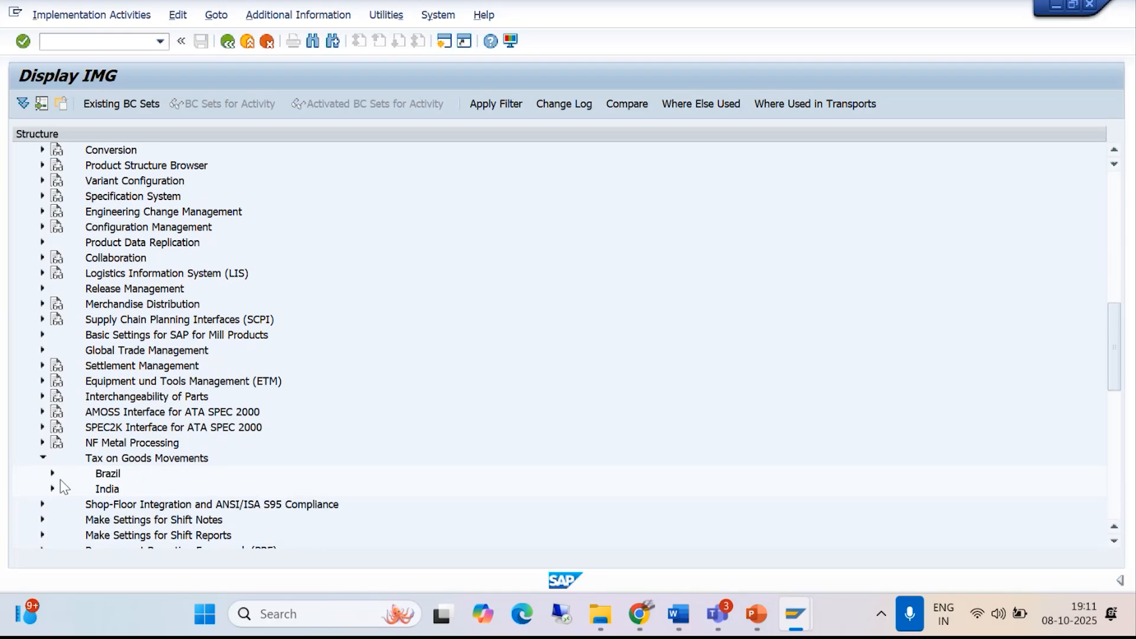
click(52, 489)
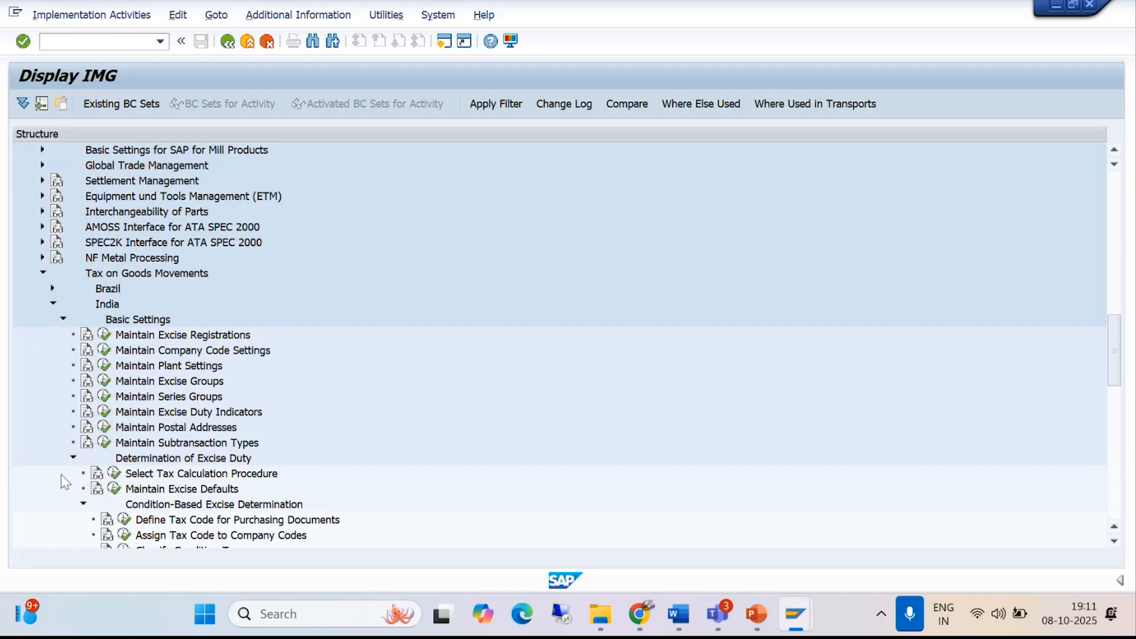
key(alt+Tab)
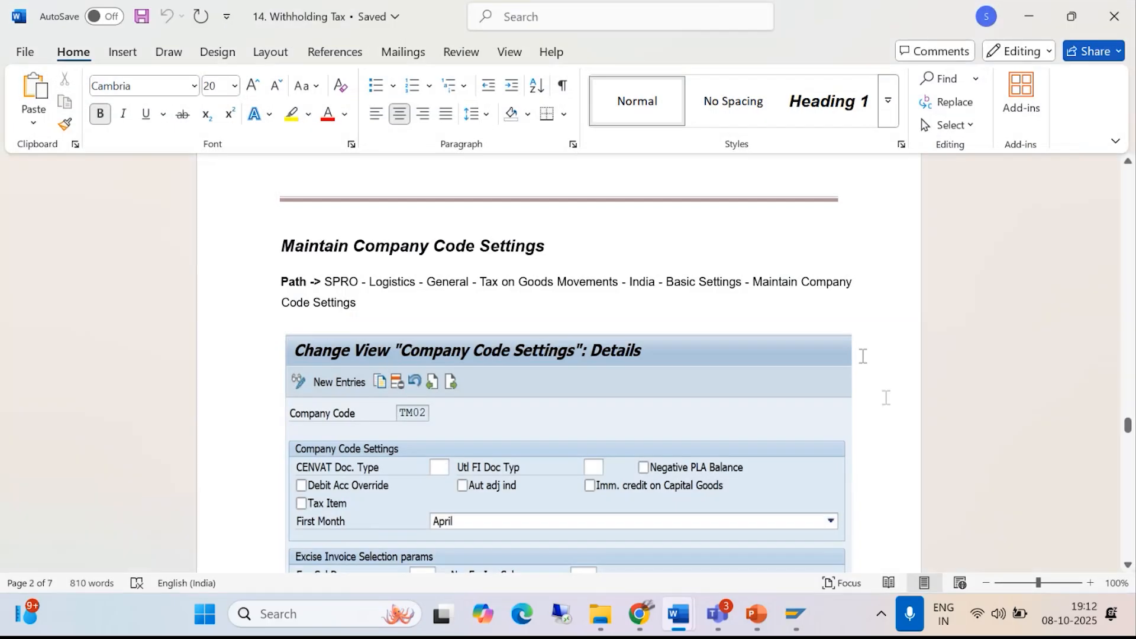
key(alt+Tab)
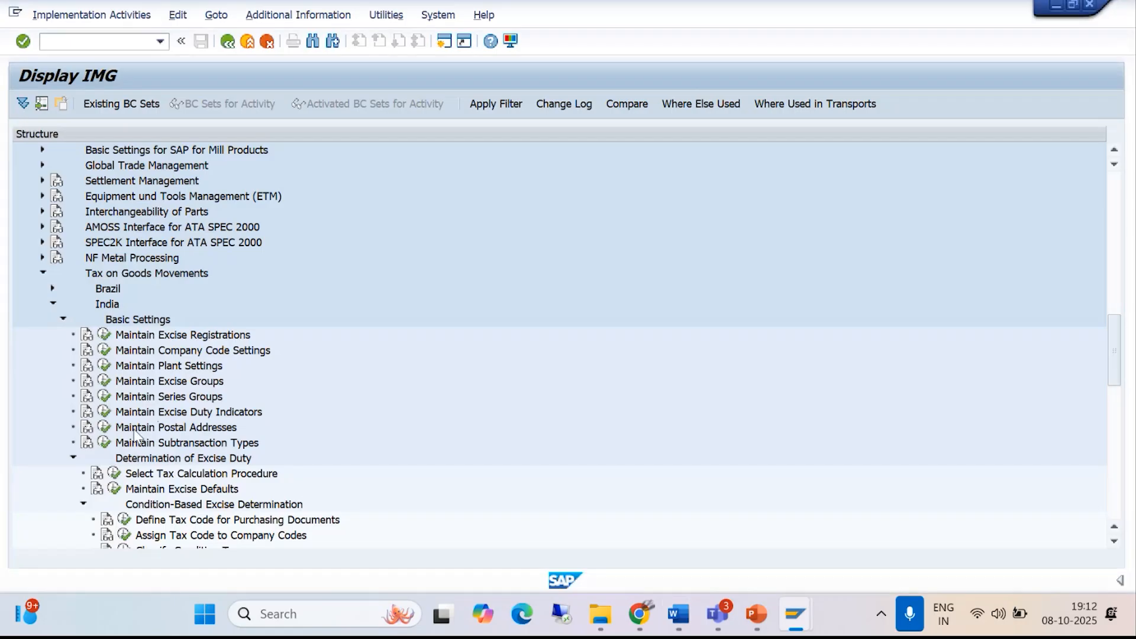
click(105, 351)
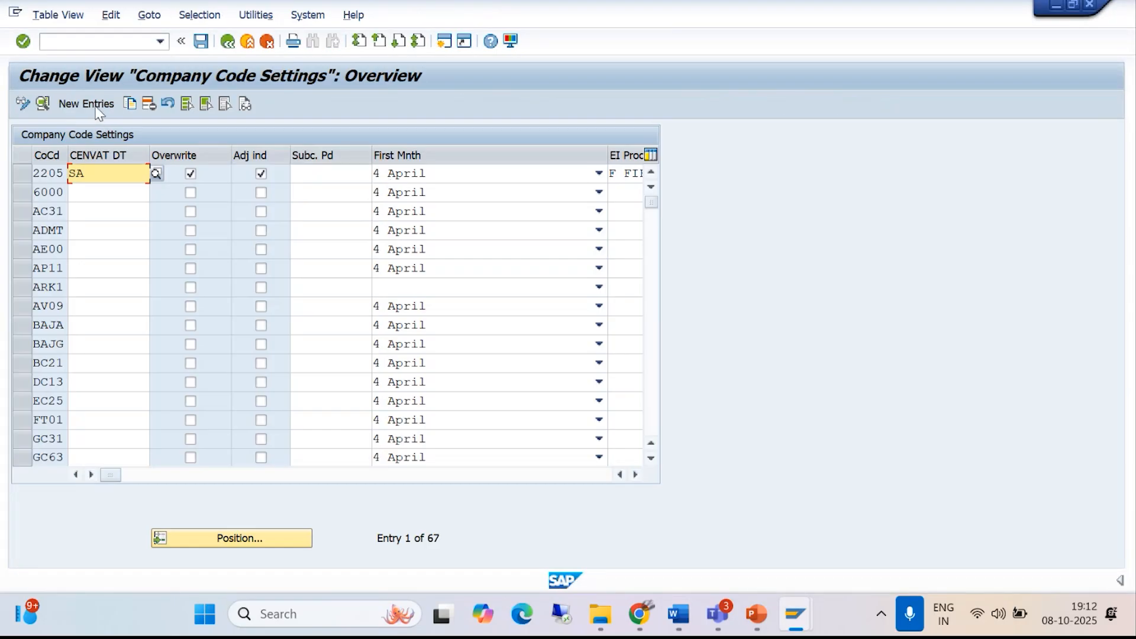
- Add a new company code settings entry for company code BAJM with first month 4 April
click(87, 104)
text(BAJM)
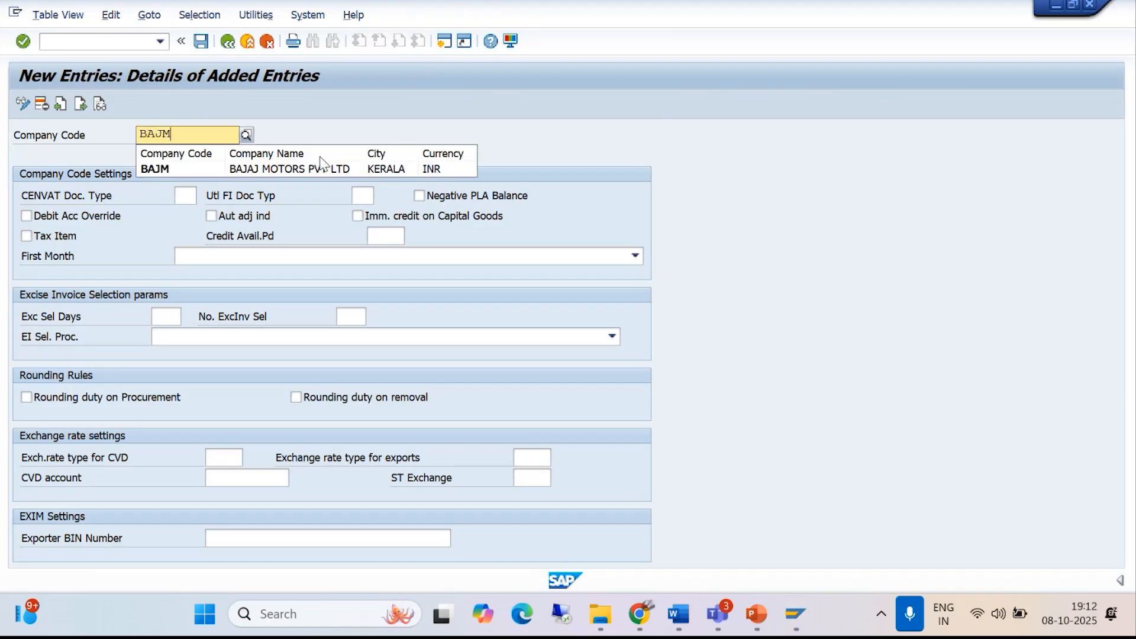
click(326, 169)
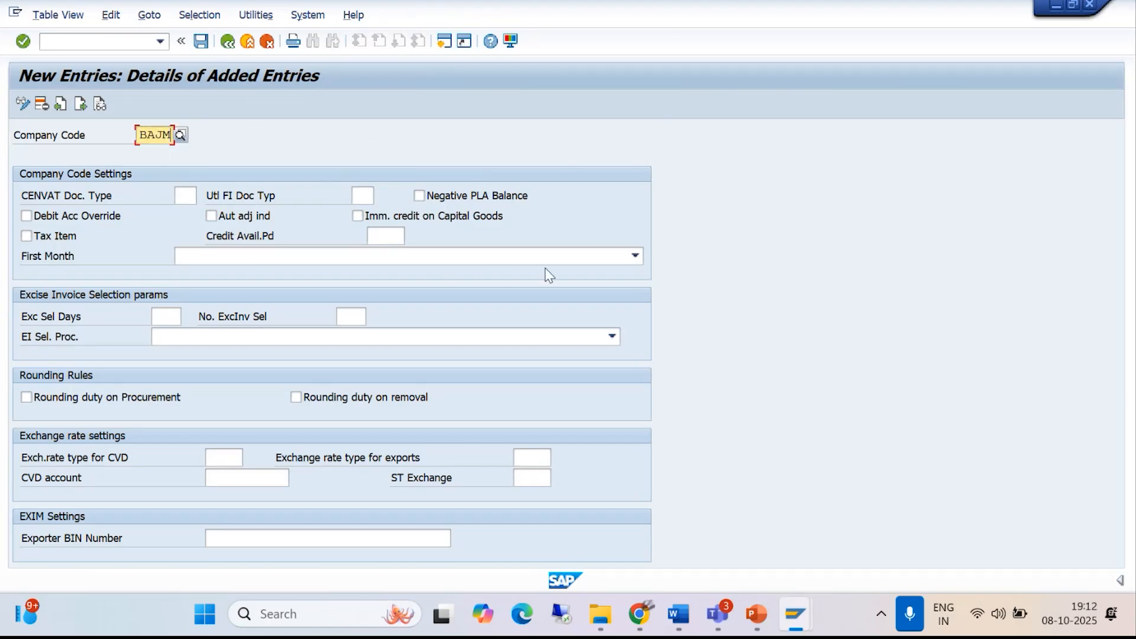
click(634, 255)
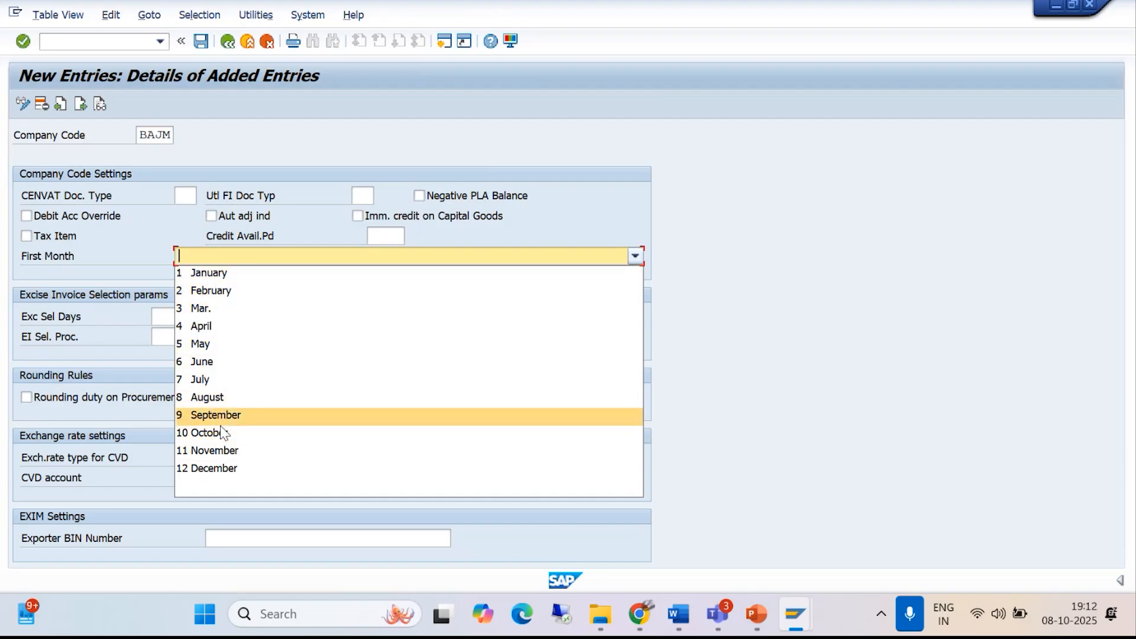
click(225, 327)
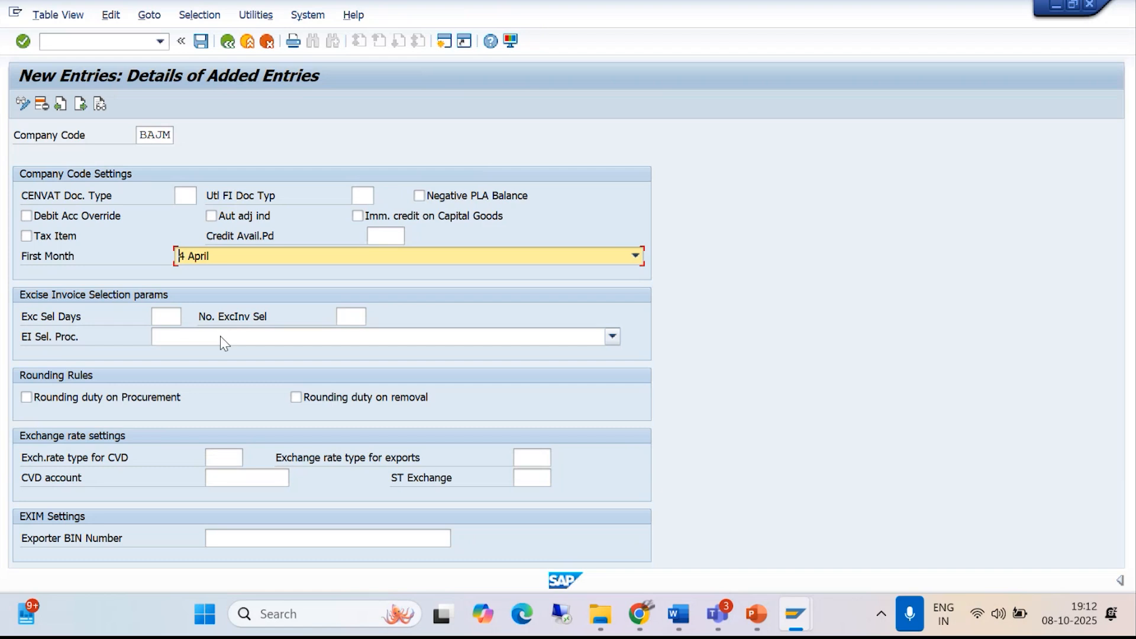
- Compare the entry with the Word guide, then save it to the BAJAJ GROUP OF COMPANIES customizing request A4HK900901
key(alt+Tab)
scroll(573, 419, down, 3)
scroll(559, 427, down, 4)
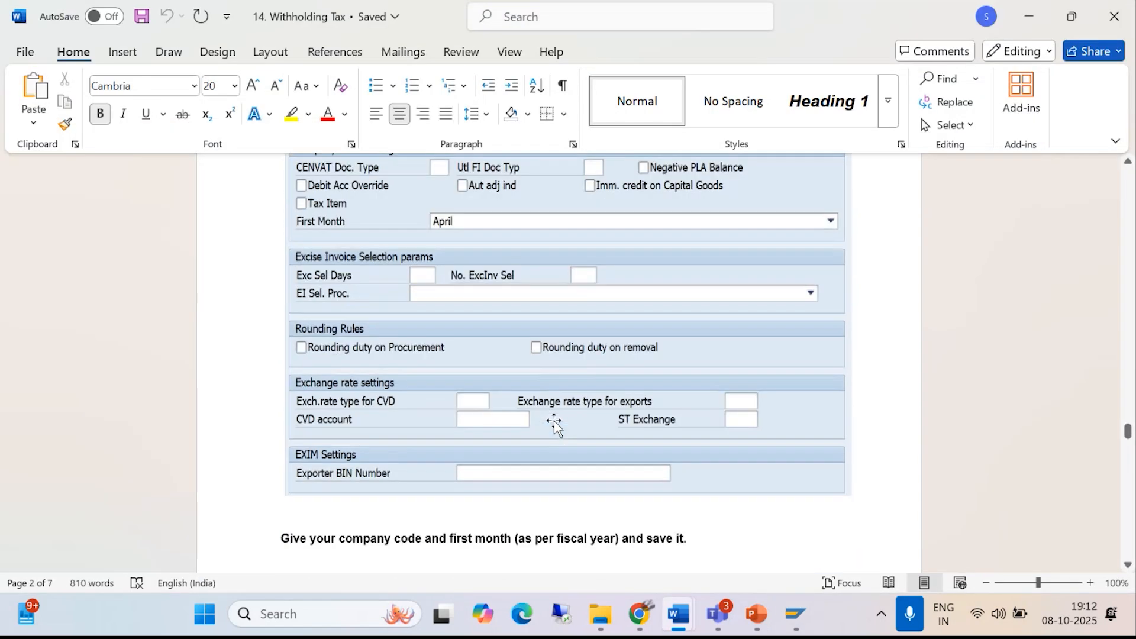
key(alt+Tab)
click(201, 42)
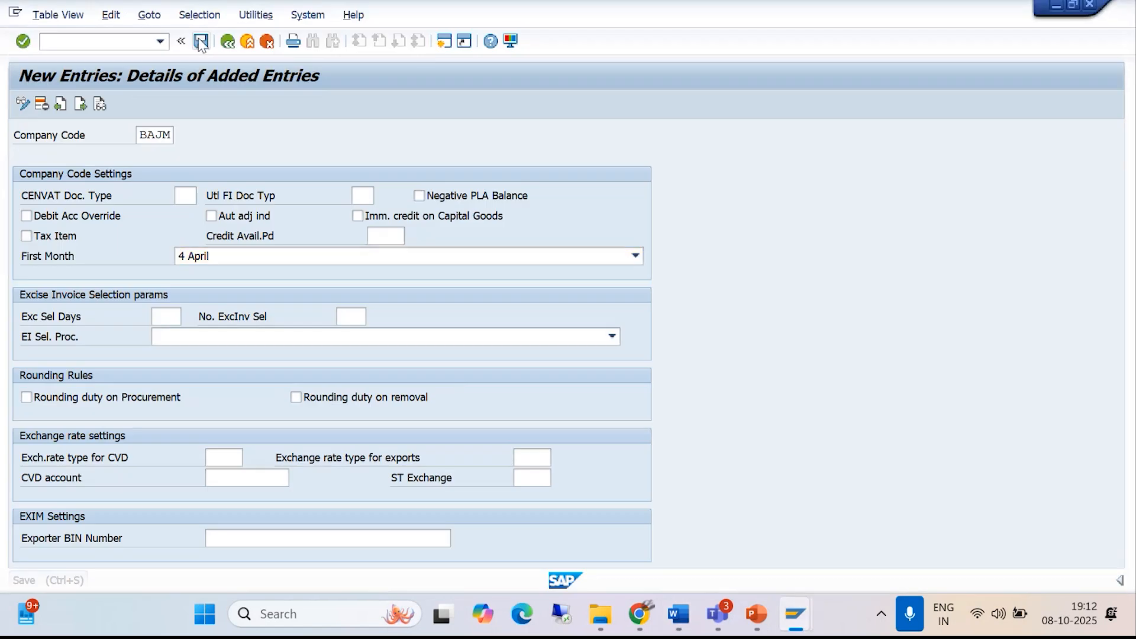
click(429, 298)
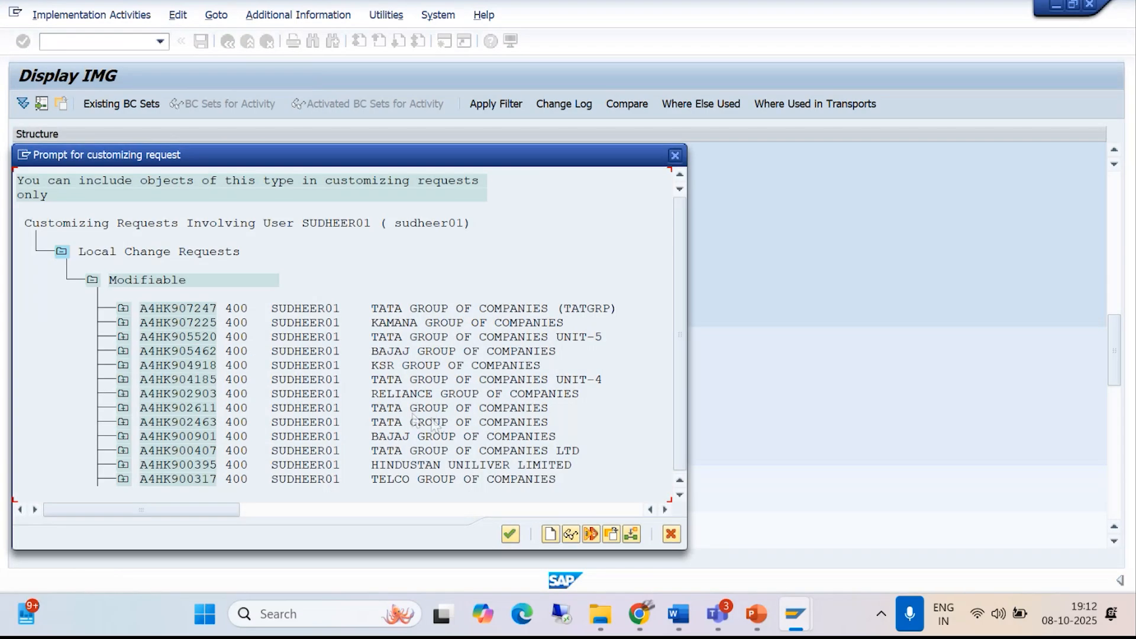
click(414, 436)
click(509, 535)
click(371, 297)
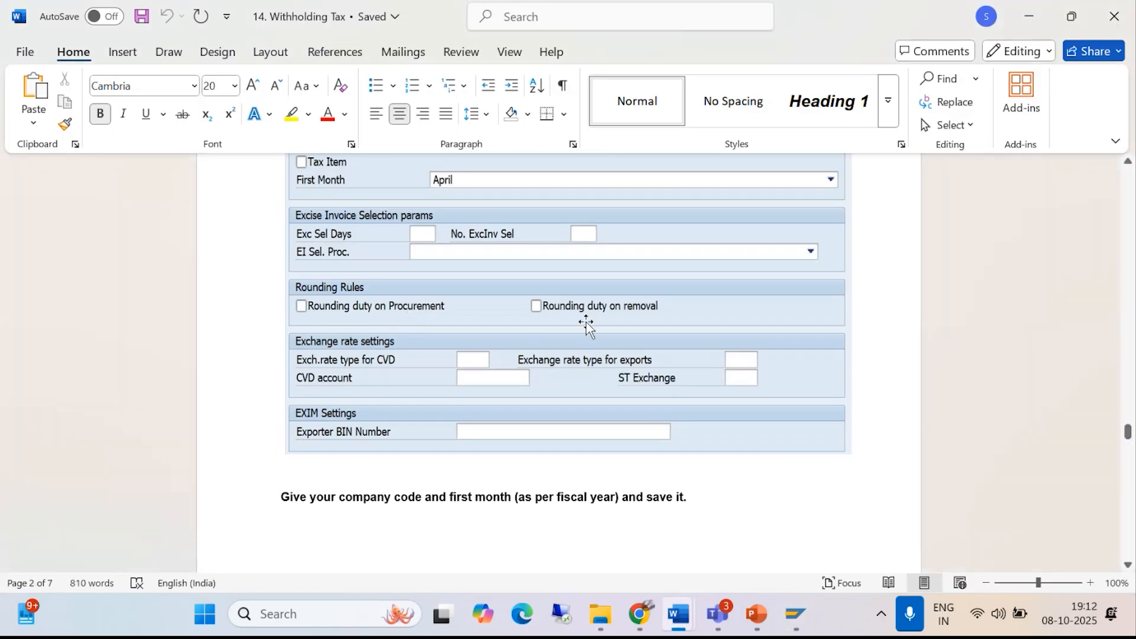
- In the Word guide, delete five blank lines between END USER STEP/ TRANSACTION DATA and Post vendor Invoice – FB60
scroll(562, 322, down, 15)
scroll(545, 341, down, 12)
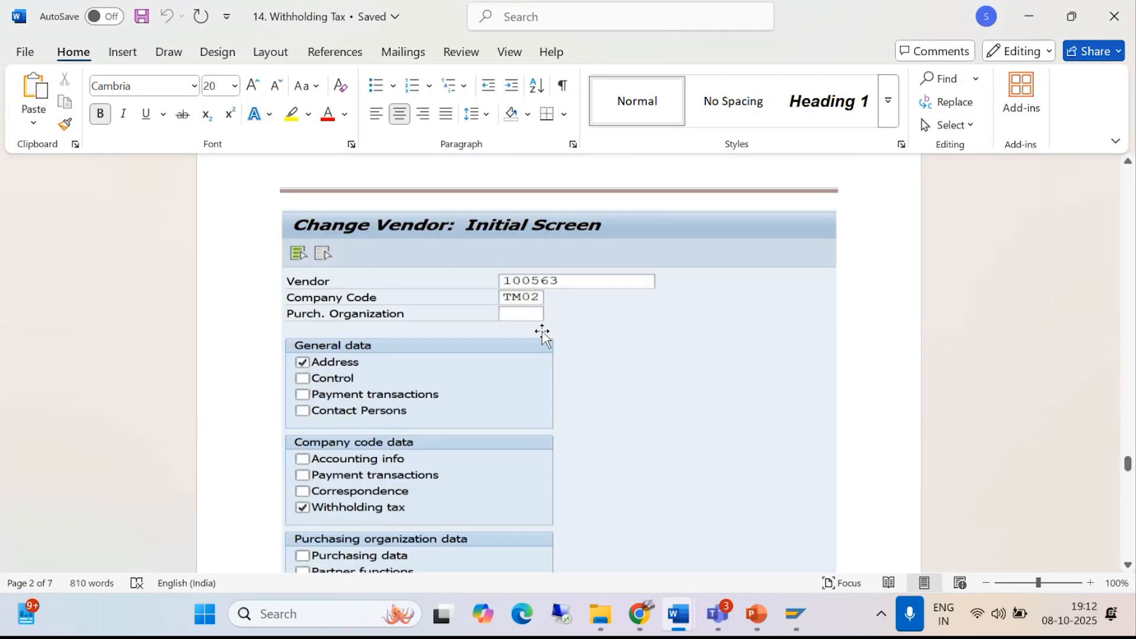
scroll(522, 336, down, 13)
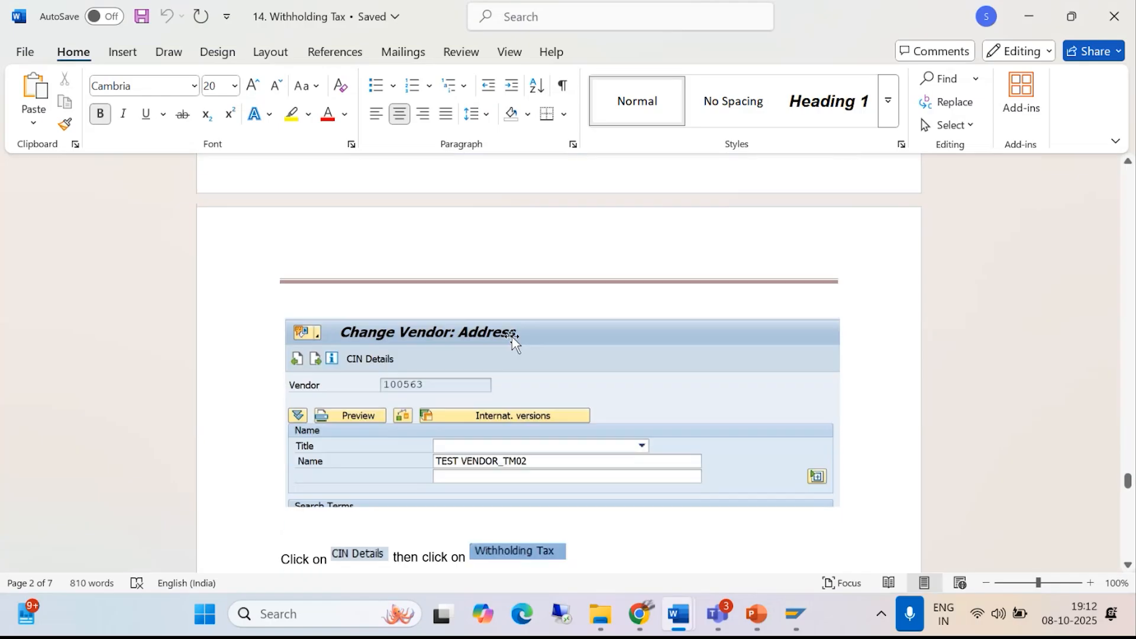
scroll(503, 344, down, 6)
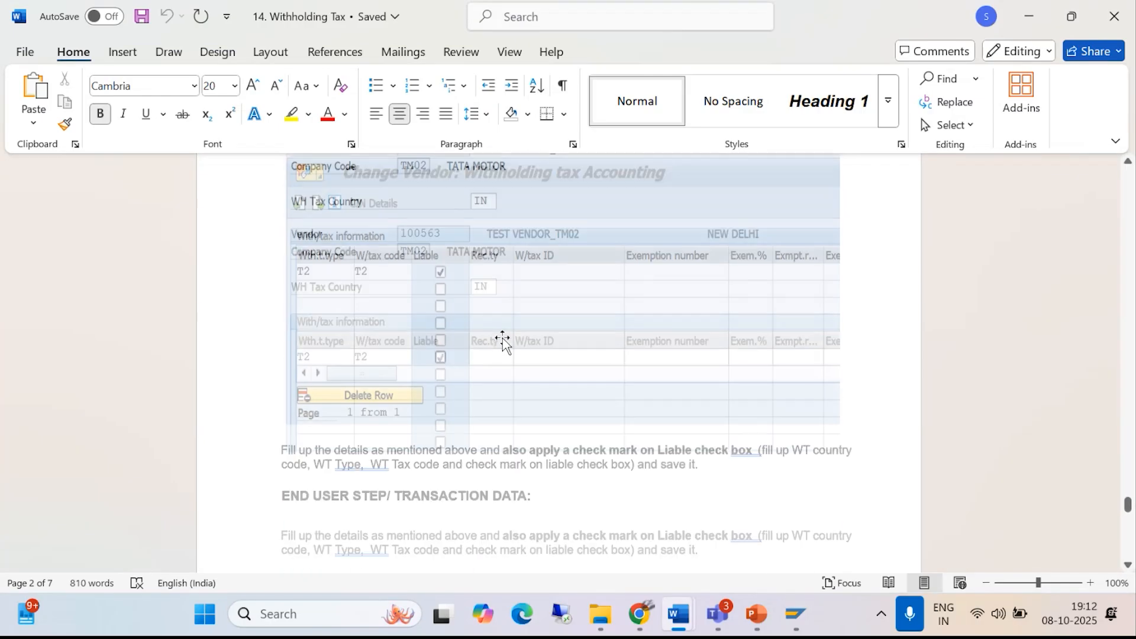
scroll(502, 342, down, 4)
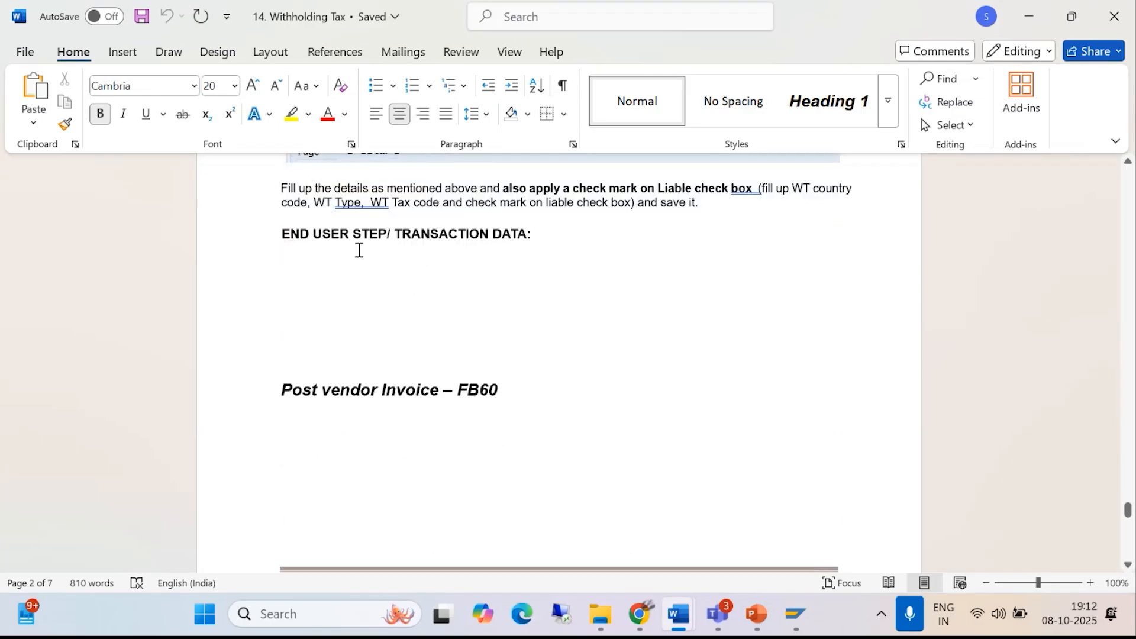
click(540, 240)
key(Delete)
key(Delete)
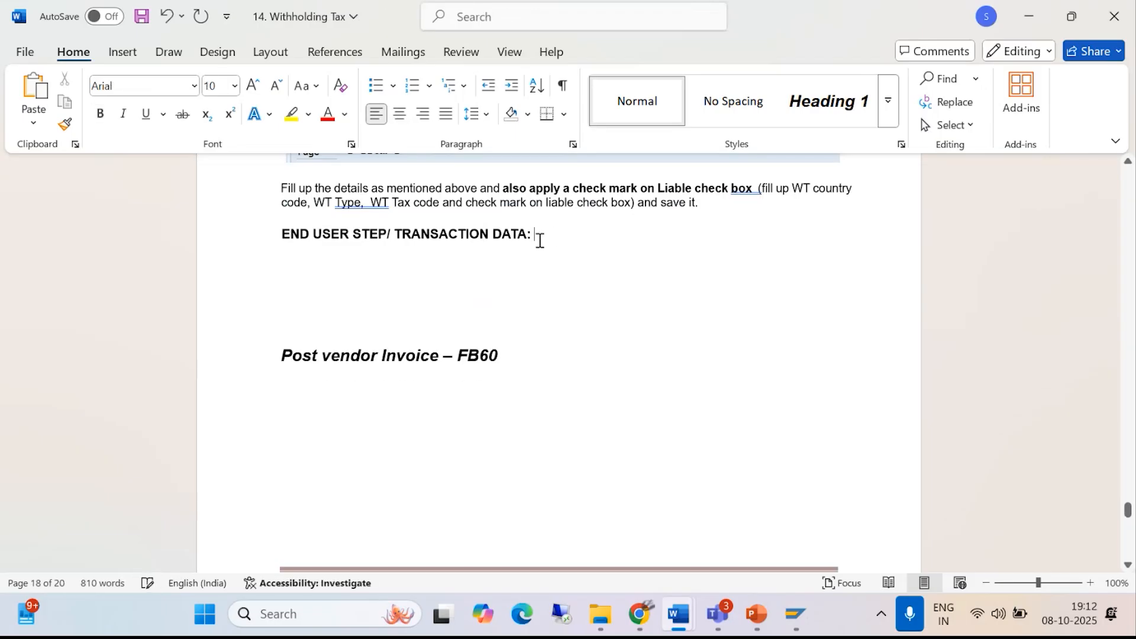
key(Delete)
key(Delete)
key(Delete)
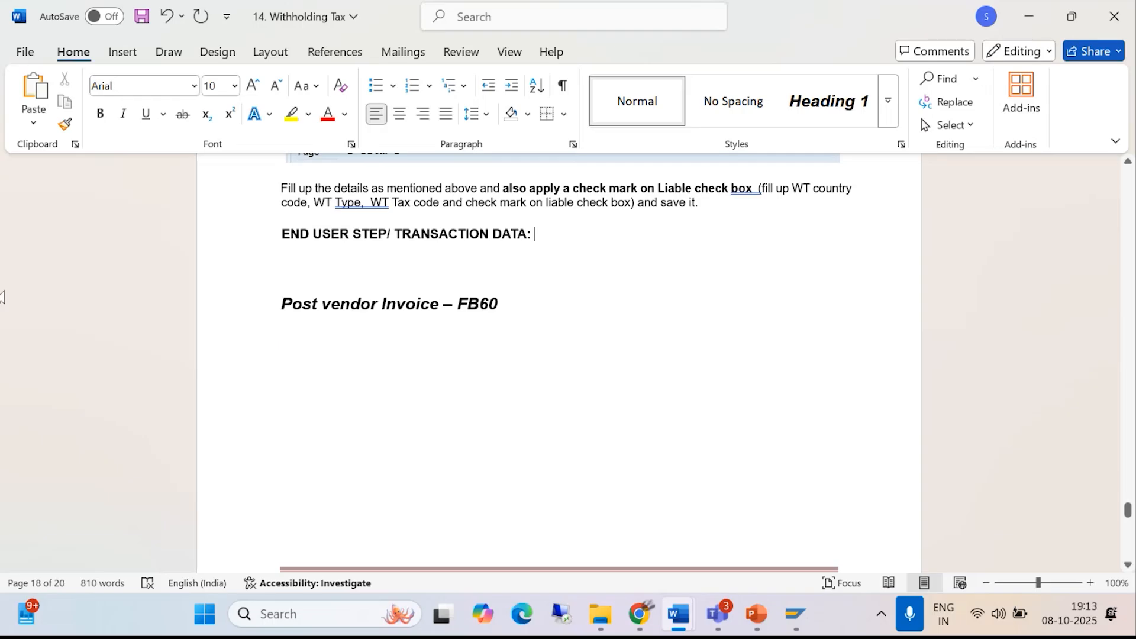
- Check the vendor invoice example in the Word guide, then switch to SAP and start transaction FB60
scroll(481, 368, down, 10)
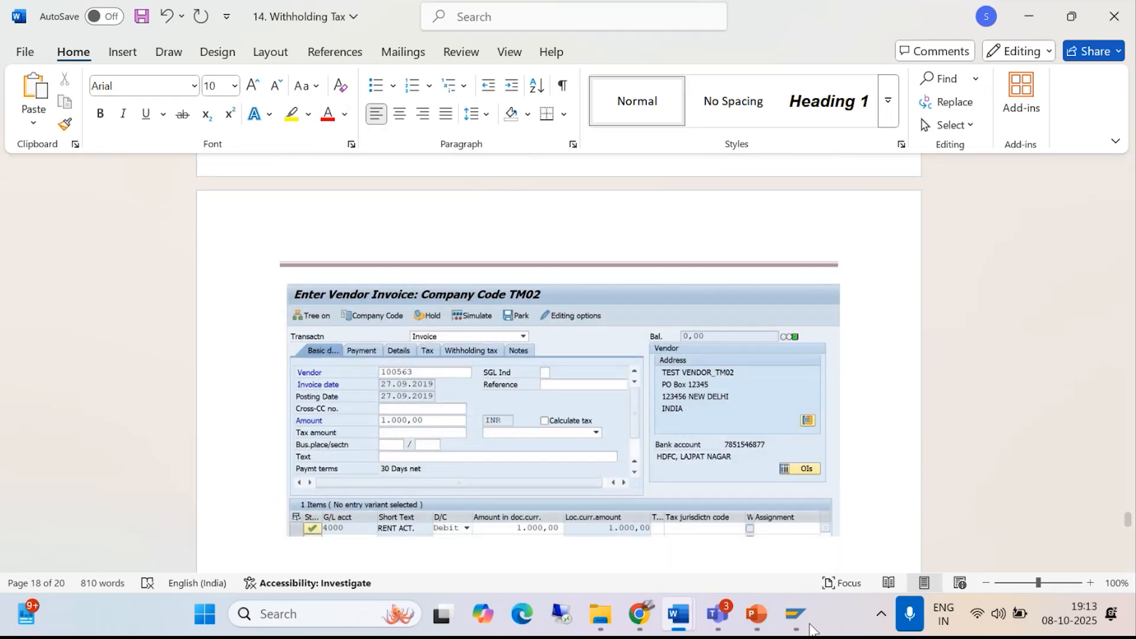
click(839, 506)
click(67, 44)
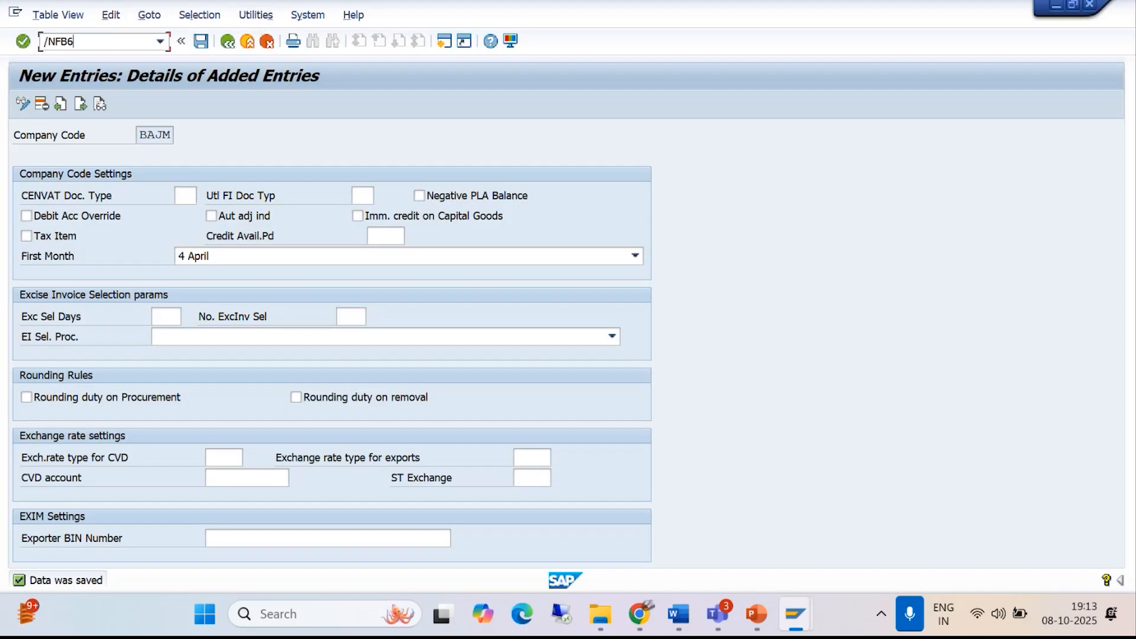
key(Return)
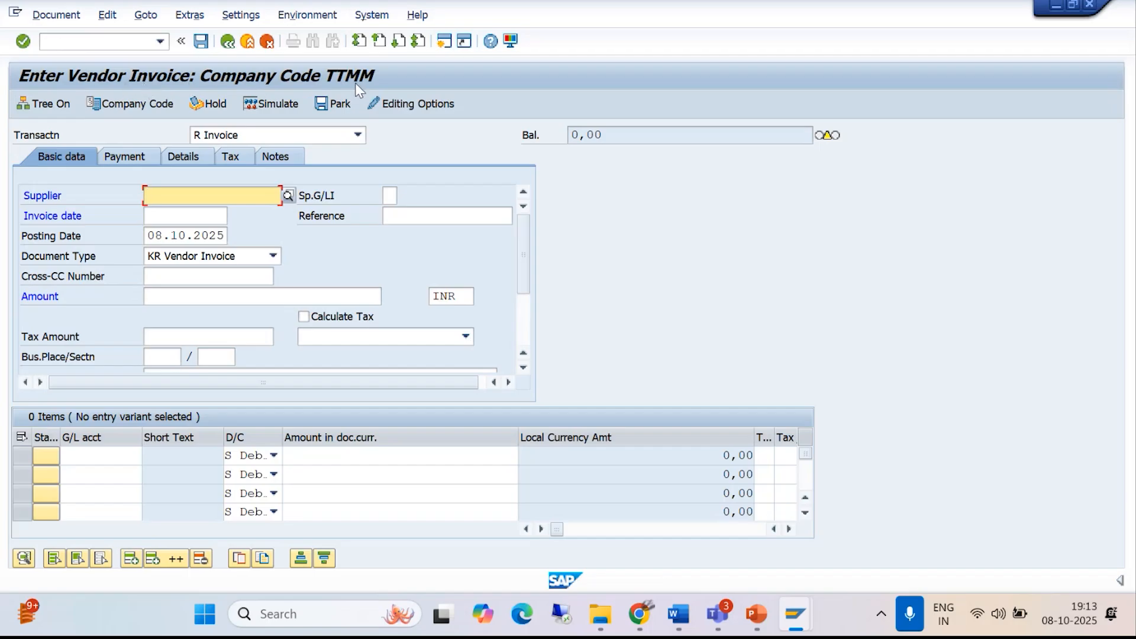
- Change the vendor invoice's company code to BAJM
click(135, 103)
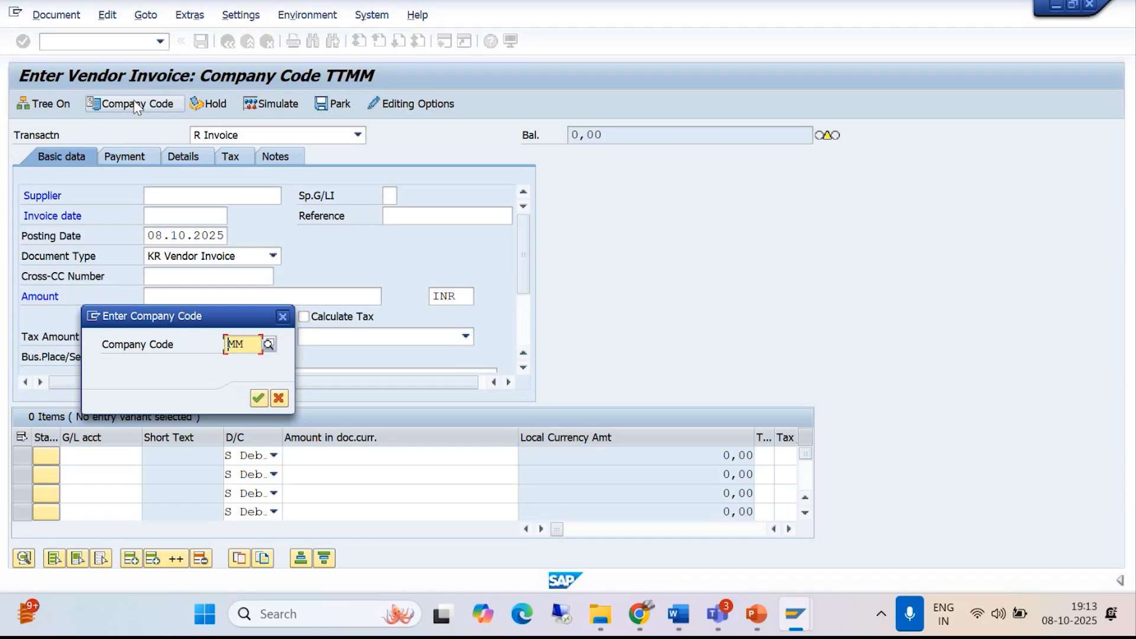
text(BA)
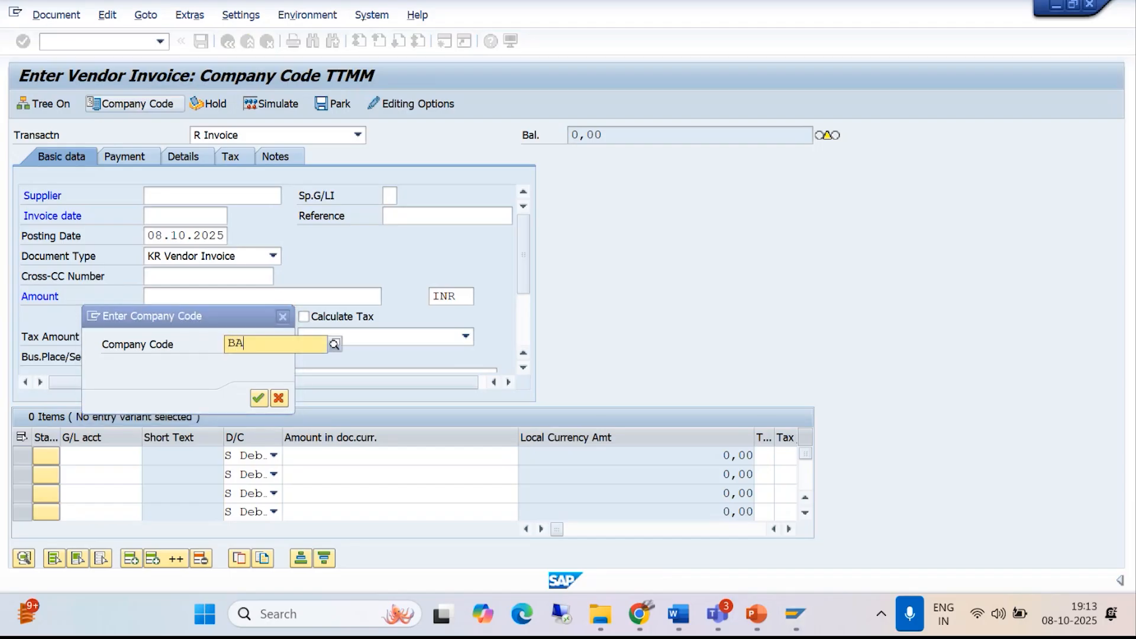
text(JM)
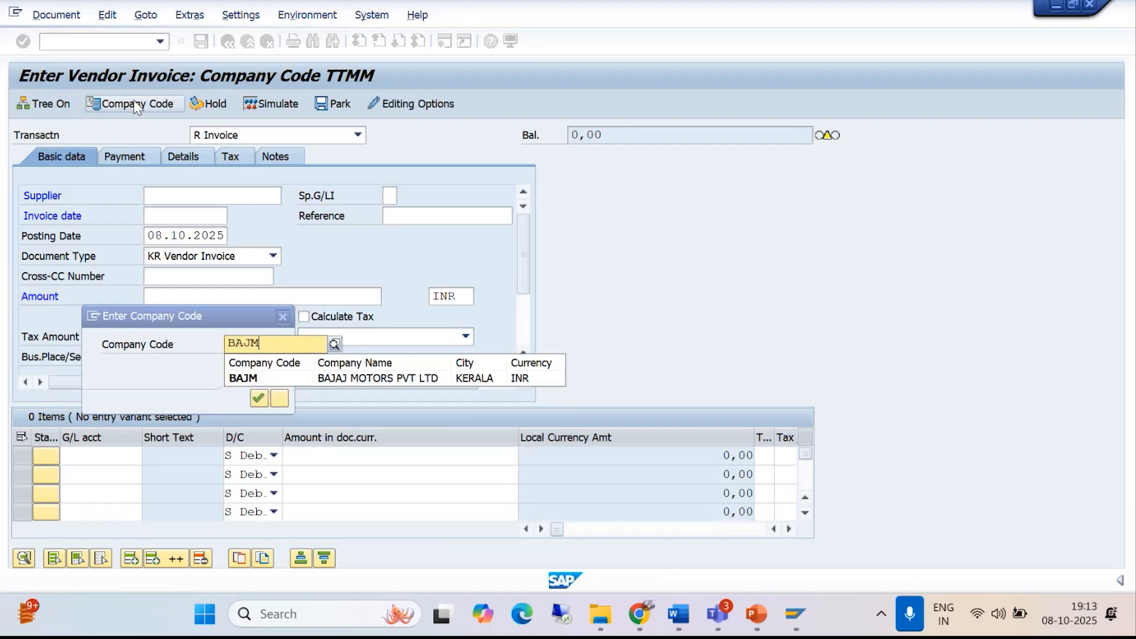
click(246, 380)
click(259, 398)
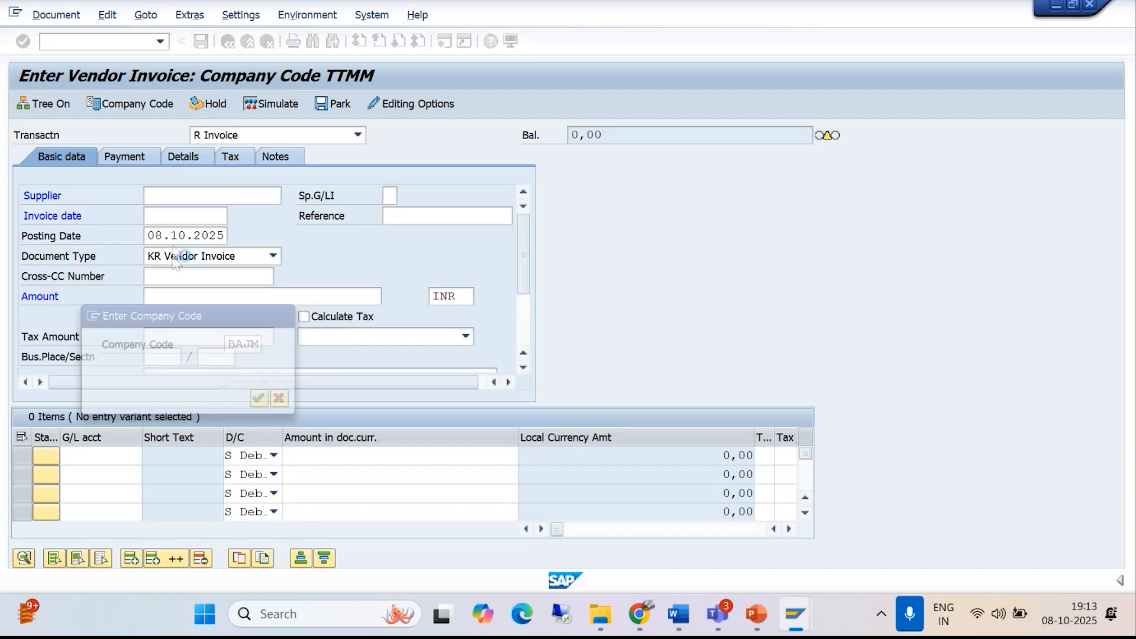
- Look up suppliers with country key IN and select MADHUKAR ENTERPRISES as the invoice's supplier
click(288, 196)
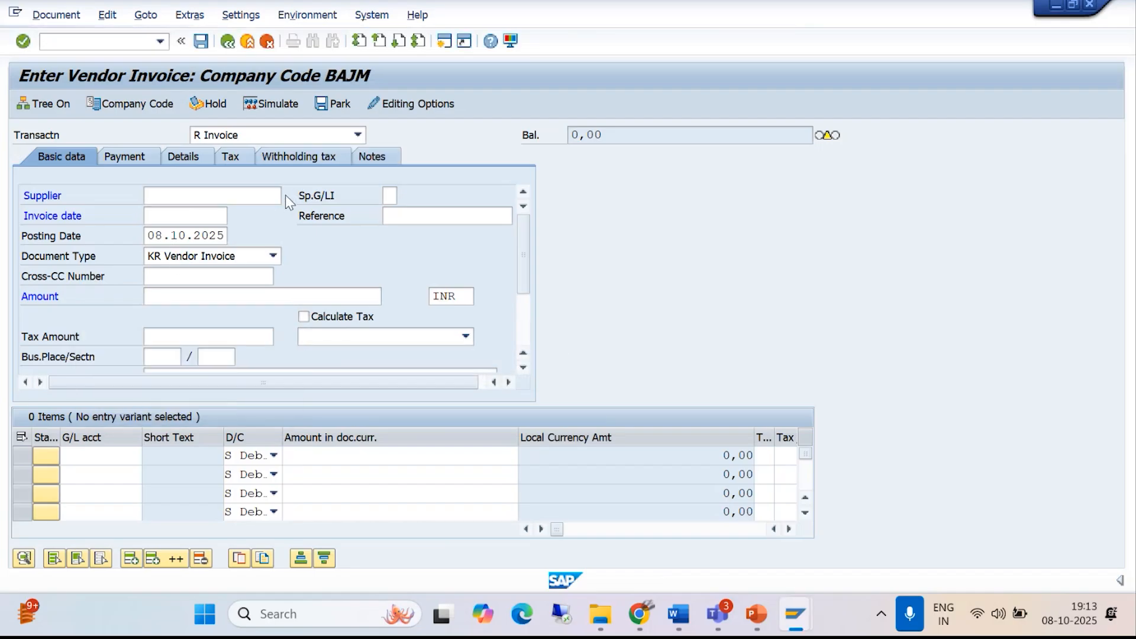
text(IN)
click(601, 498)
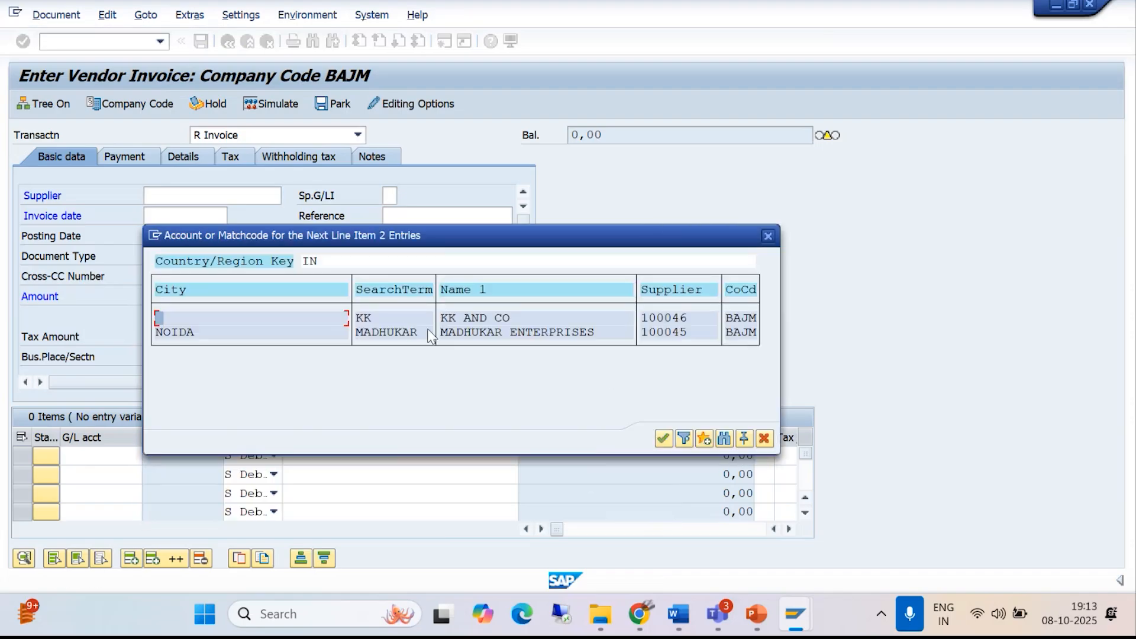
click(467, 332)
click(663, 437)
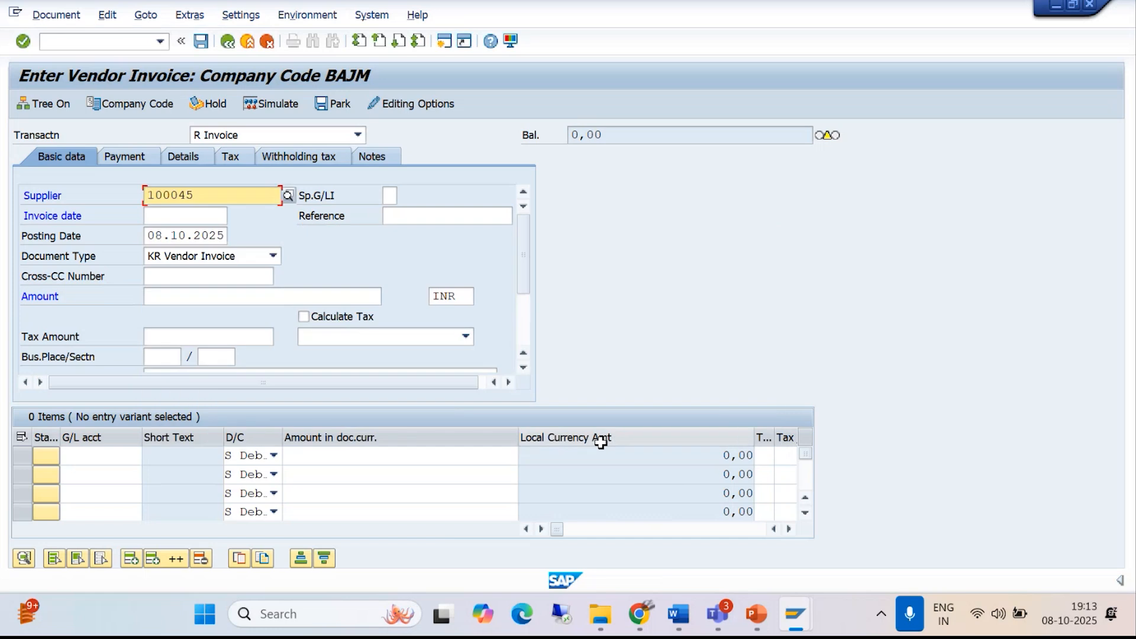
click(173, 200)
- Set the invoice date to 08.10.2025 and the invoice amount to 10000 INR
click(170, 216)
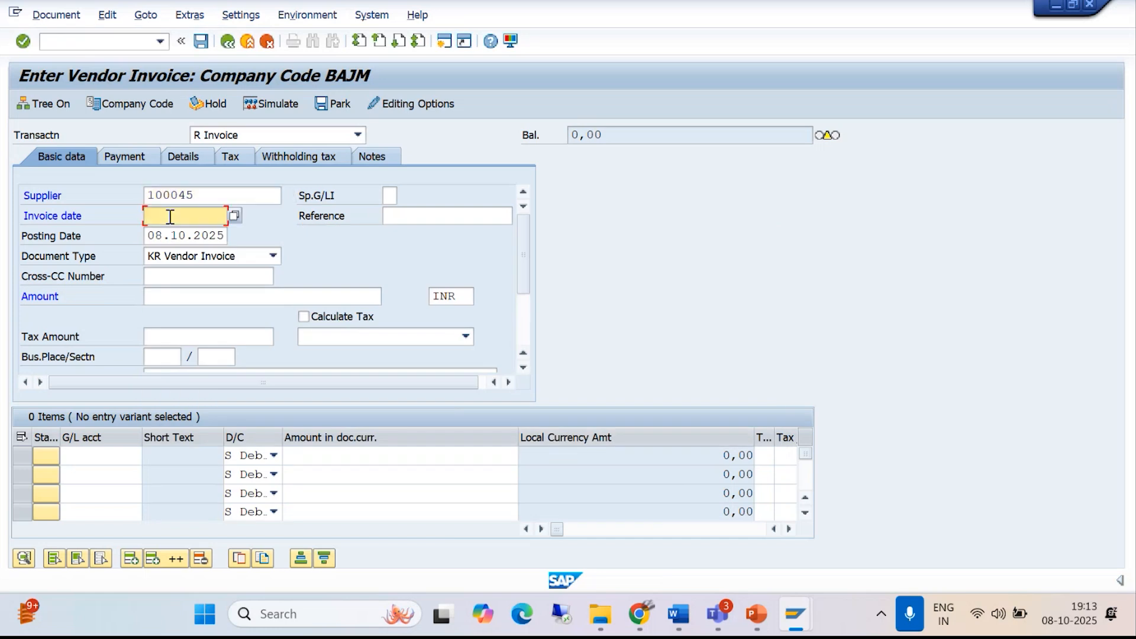
text(08)
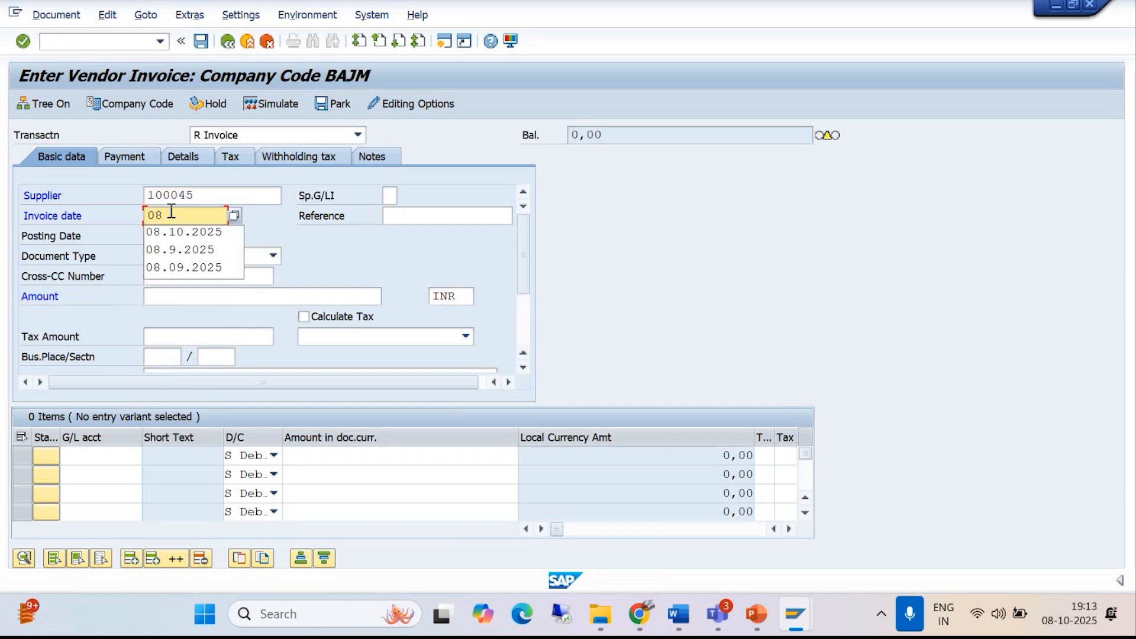
text(.10.2025)
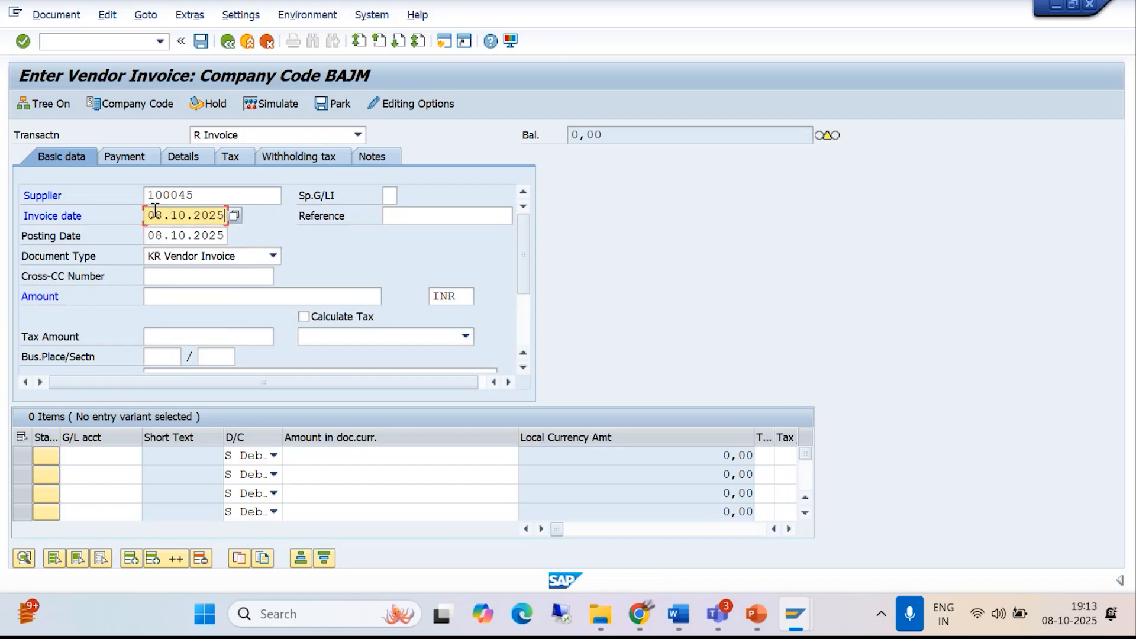
click(170, 297)
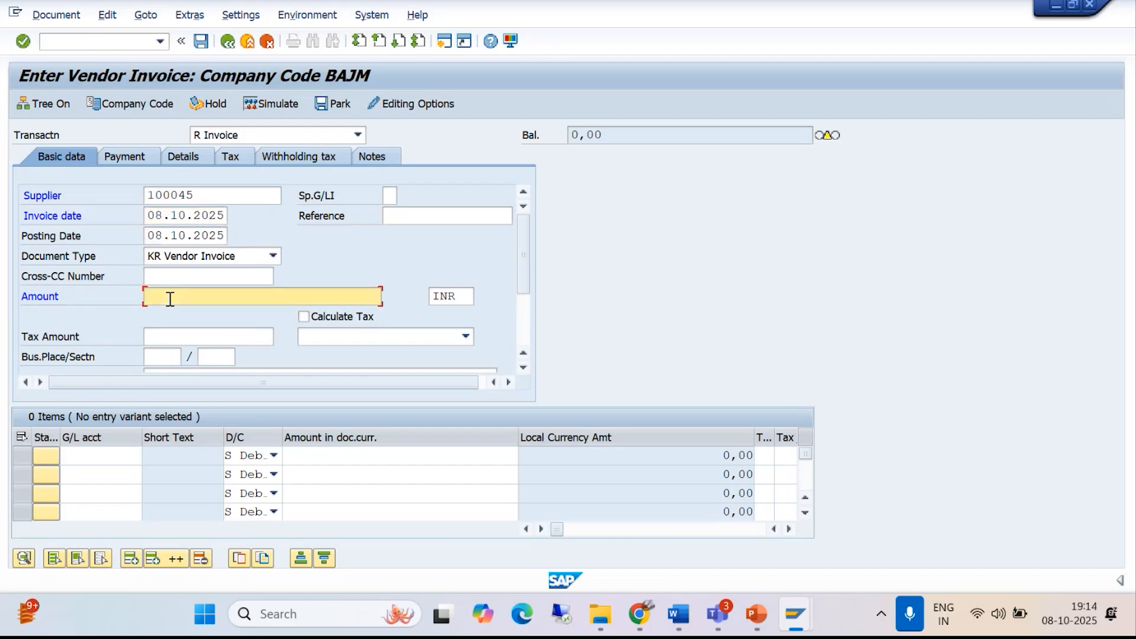
text(10000)
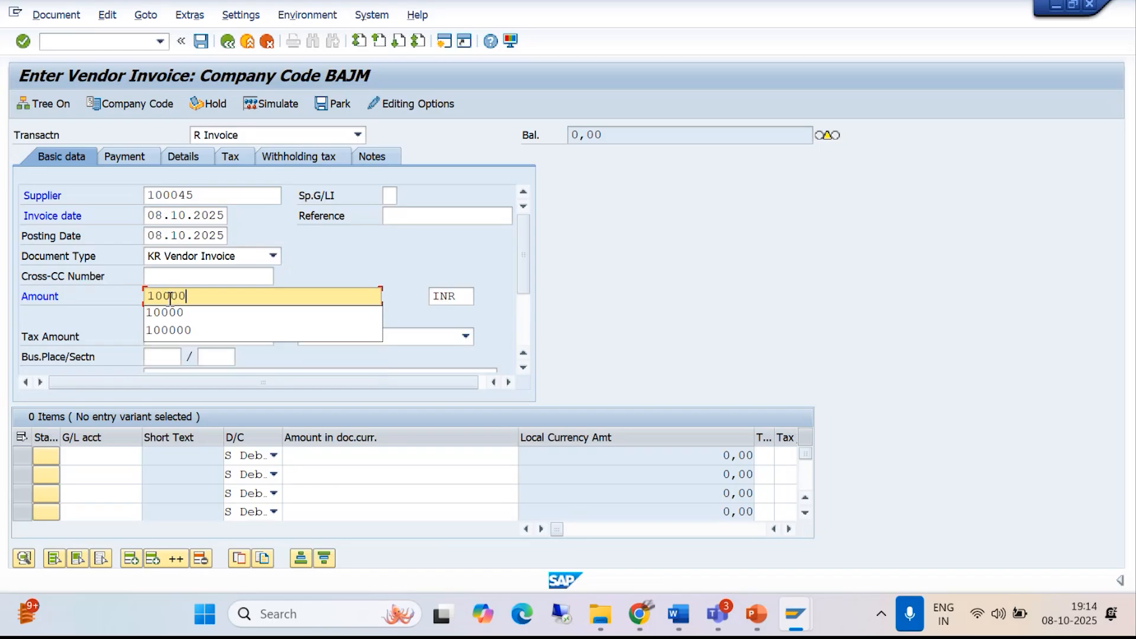
click(731, 278)
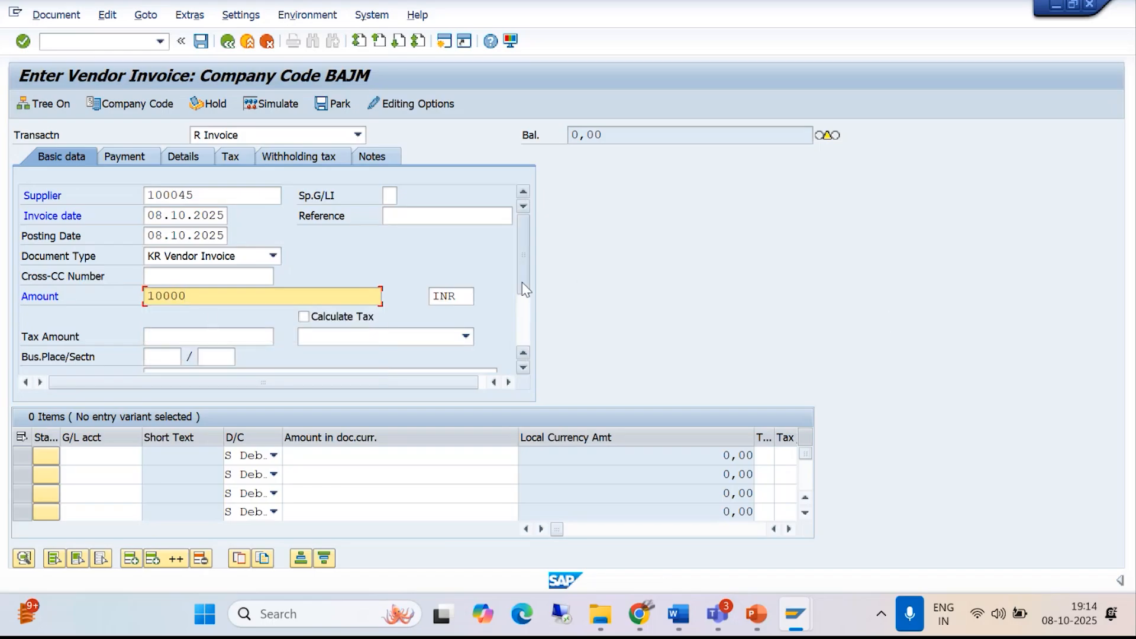
- Enter BEING INVOICE POSTED FOR AUDIT FEE as the invoice header text
drag(522, 282, 521, 325)
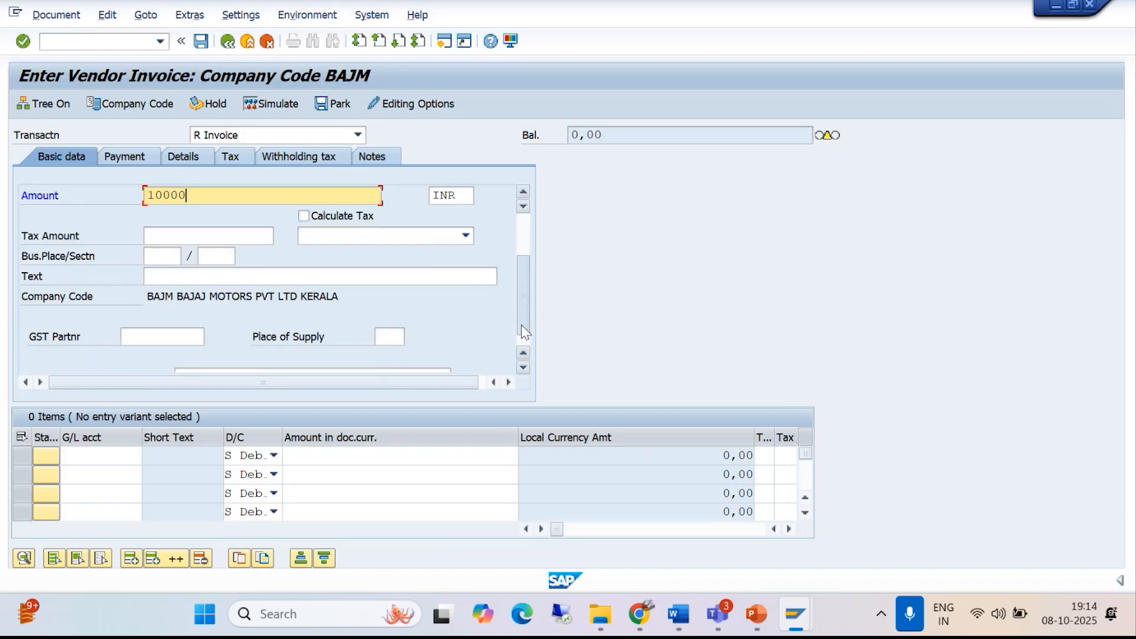
click(205, 279)
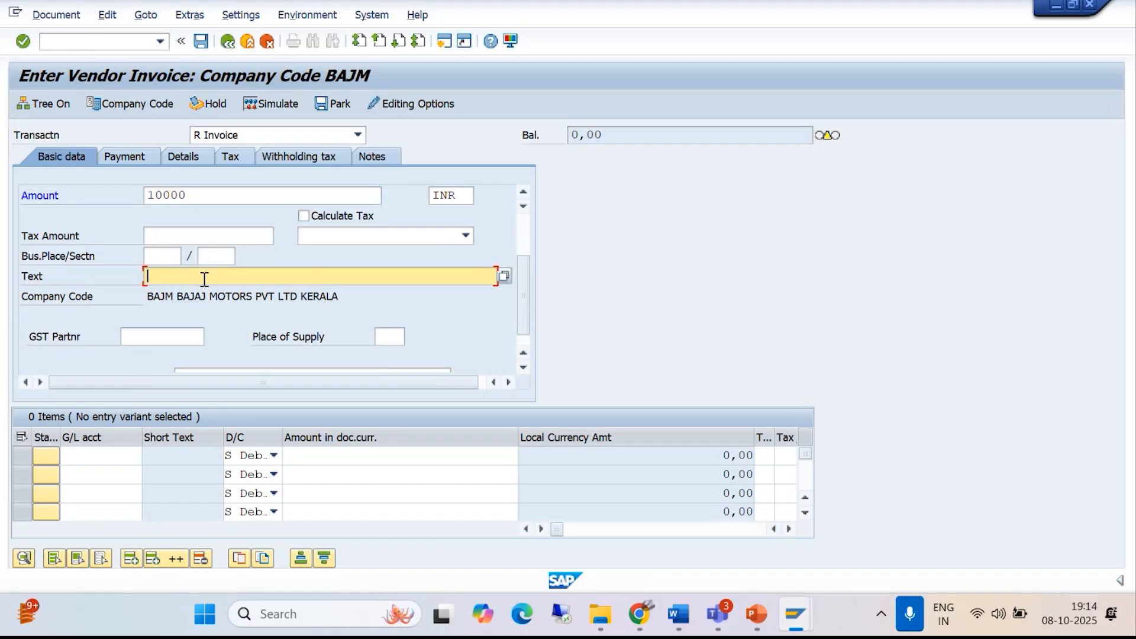
text(BI)
key(BackSpace)
text(EING INVOICE POSTED)
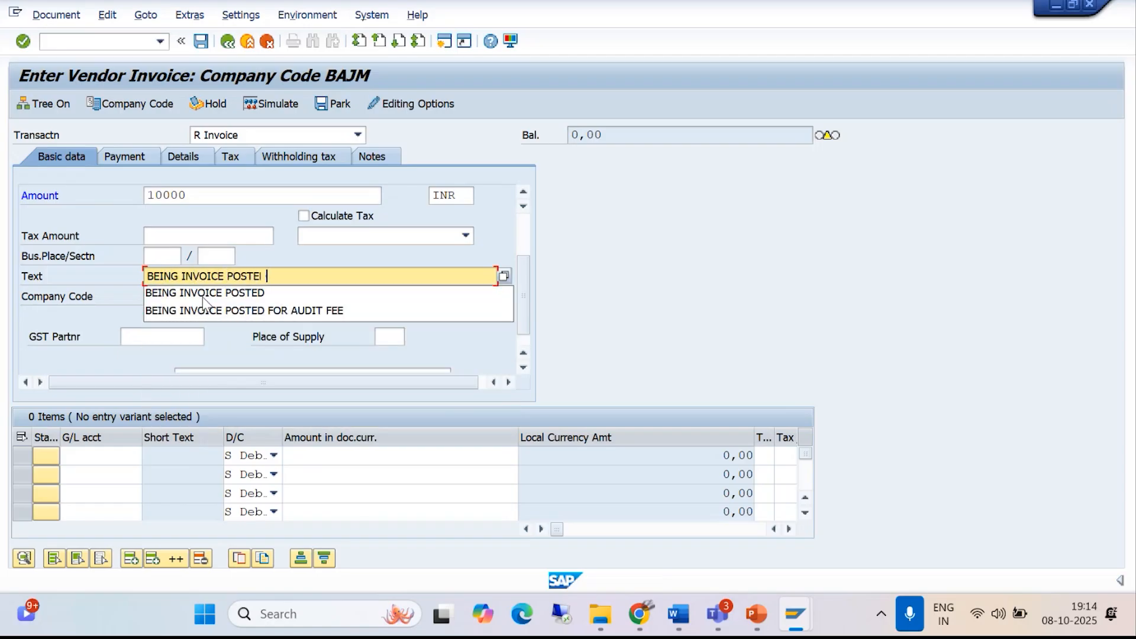
click(275, 311)
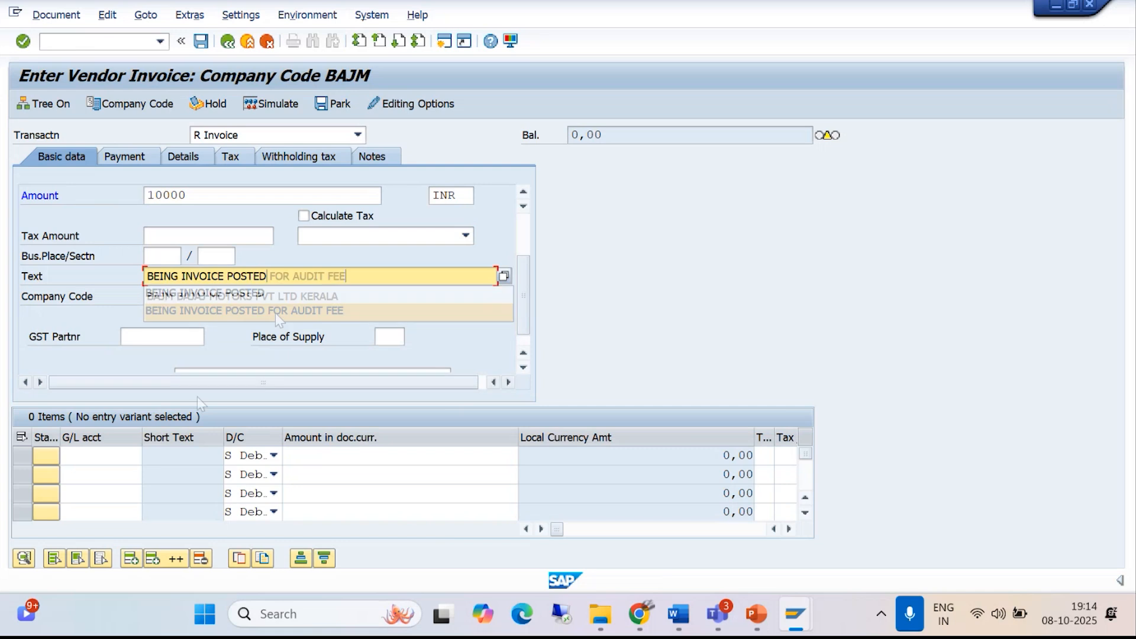
- Look up AUDIT FEE A/C as the first line item's G/L account and copy the header amount of 10000 into it
click(110, 459)
click(145, 456)
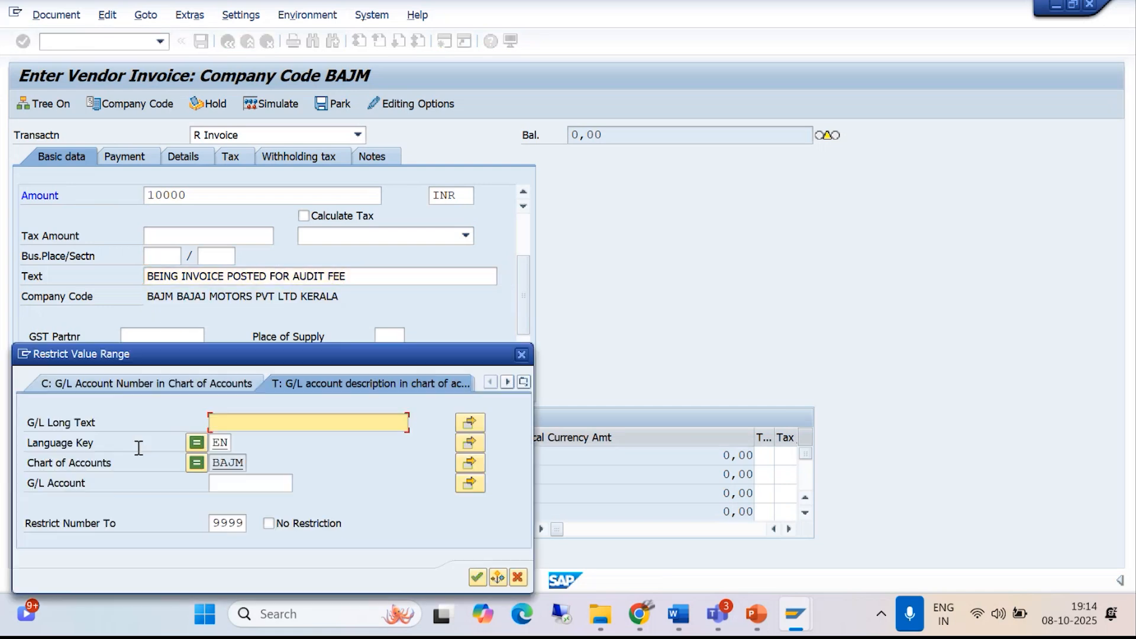
click(477, 577)
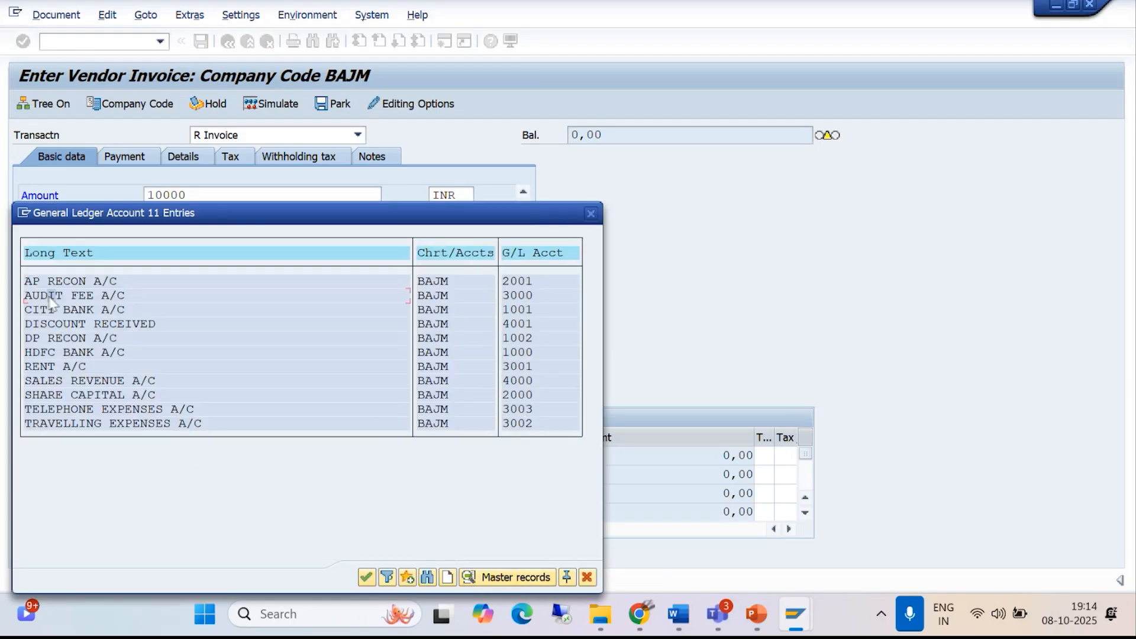
double_click(50, 295)
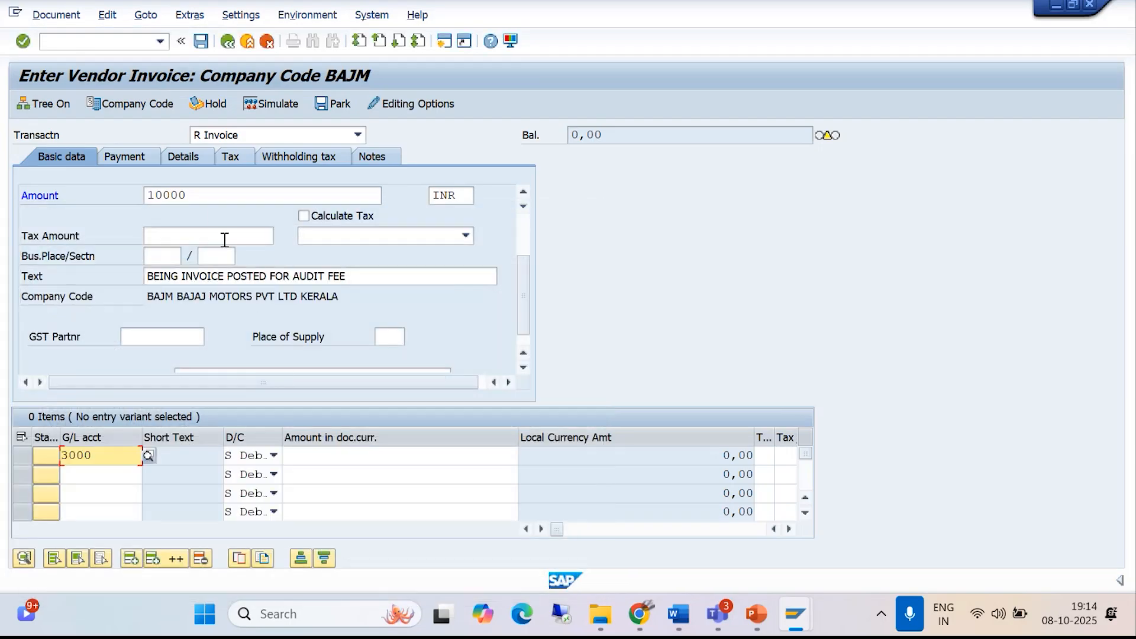
drag(212, 195, 116, 195)
key(ctrl+c)
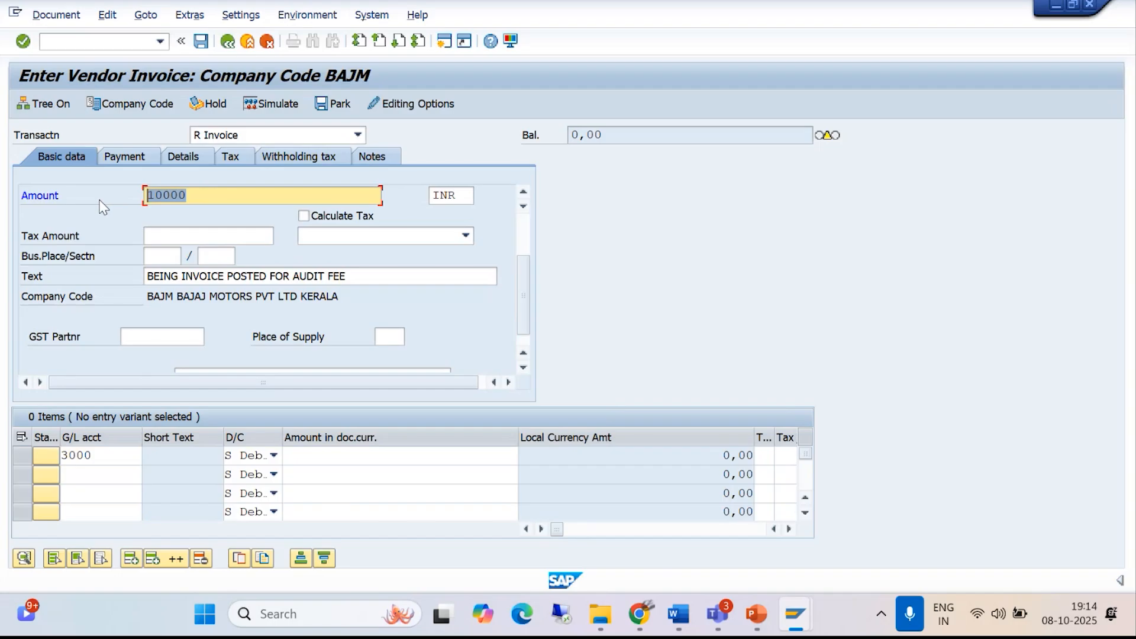
click(303, 459)
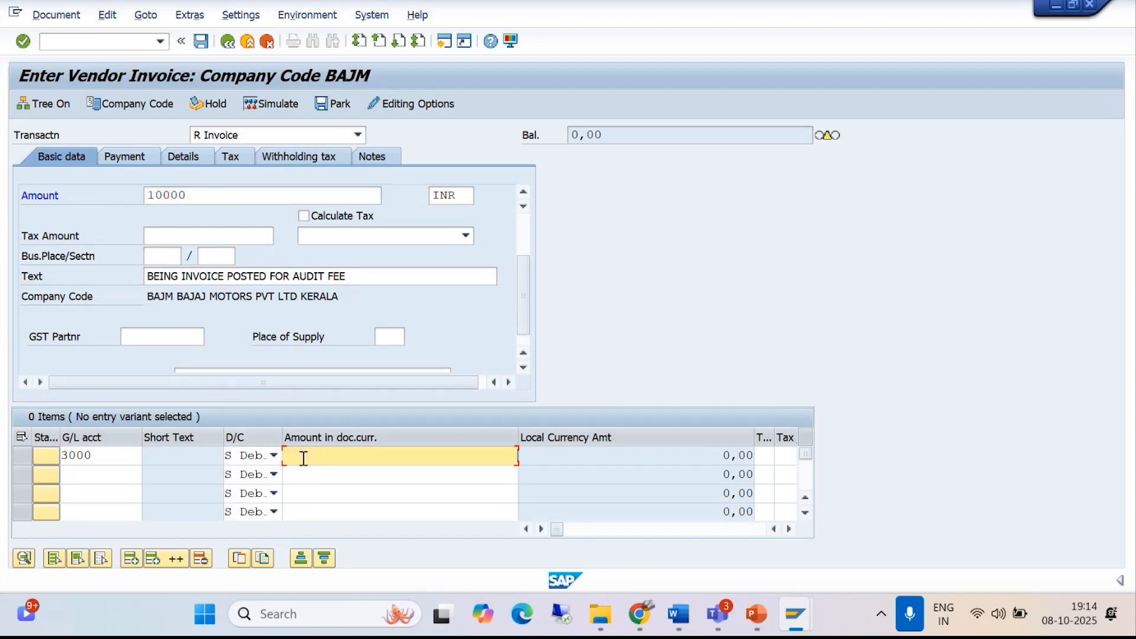
key(ctrl+v)
- Copy the header text BEING INVOICE POSTED FOR AUDIT FEE into the first line item's text and validate the invoice entries
drag(369, 275, 109, 282)
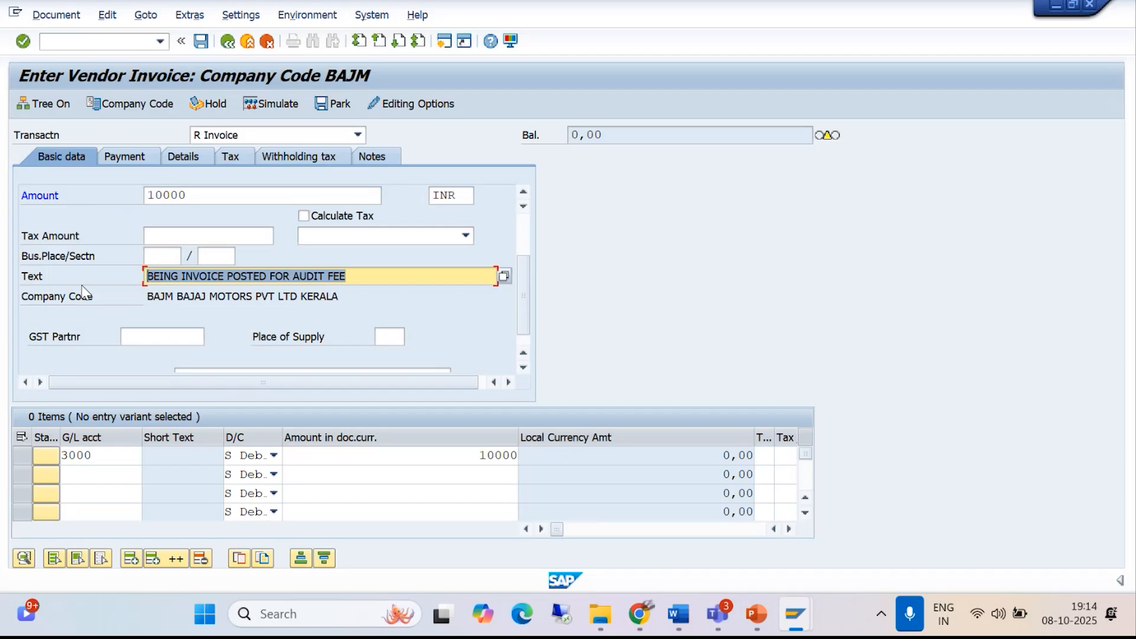
click(790, 529)
click(789, 529)
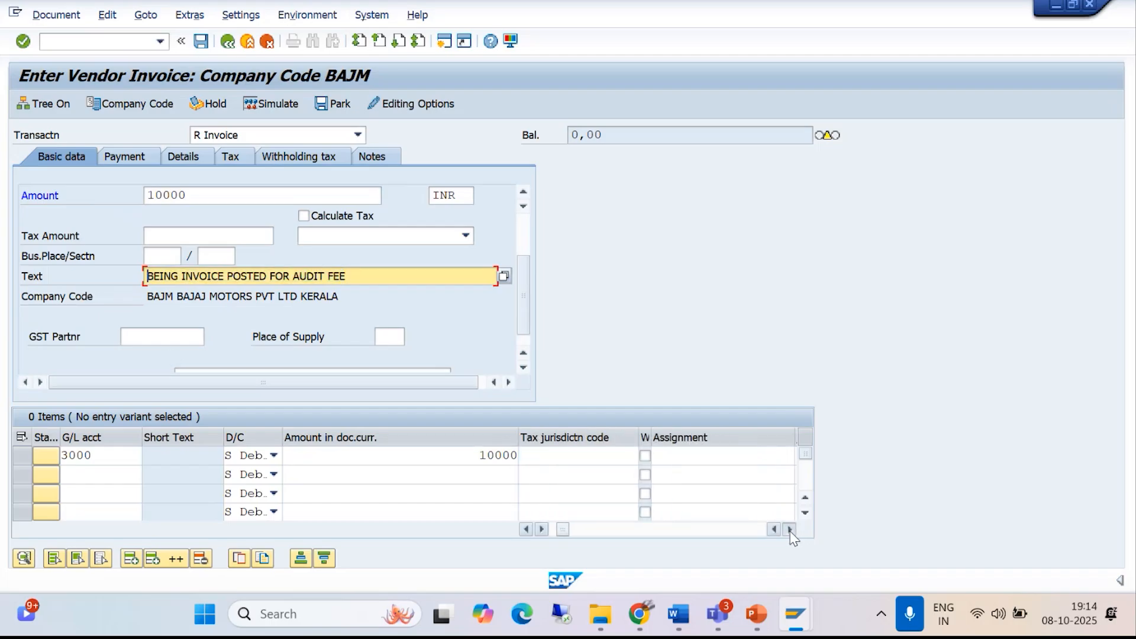
click(790, 528)
click(769, 455)
key(ctrl+v)
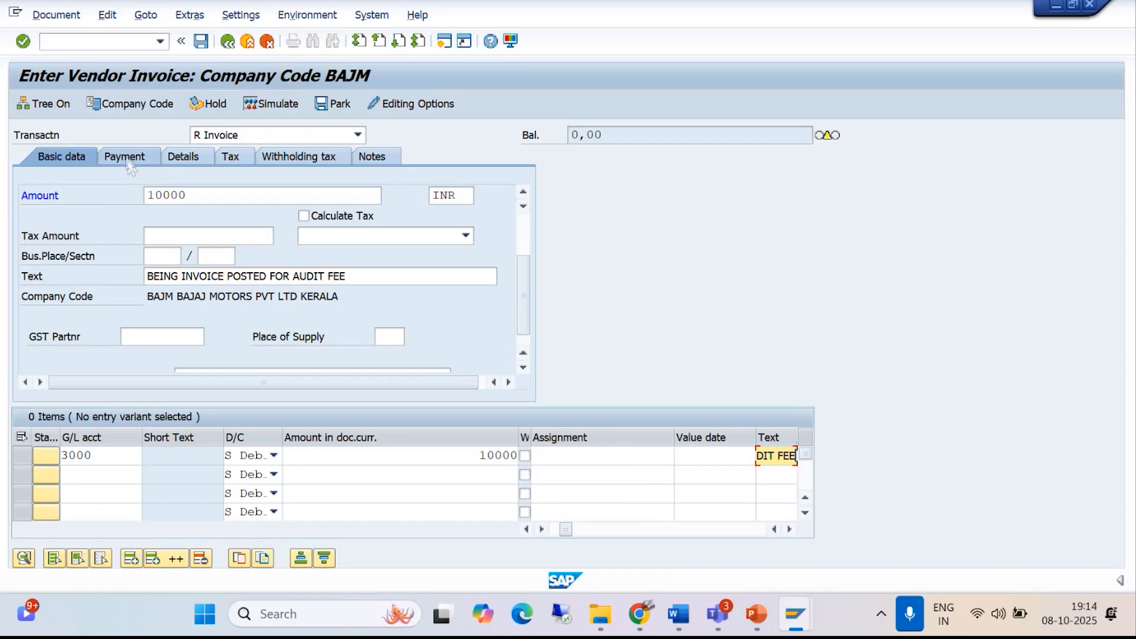
key(Return)
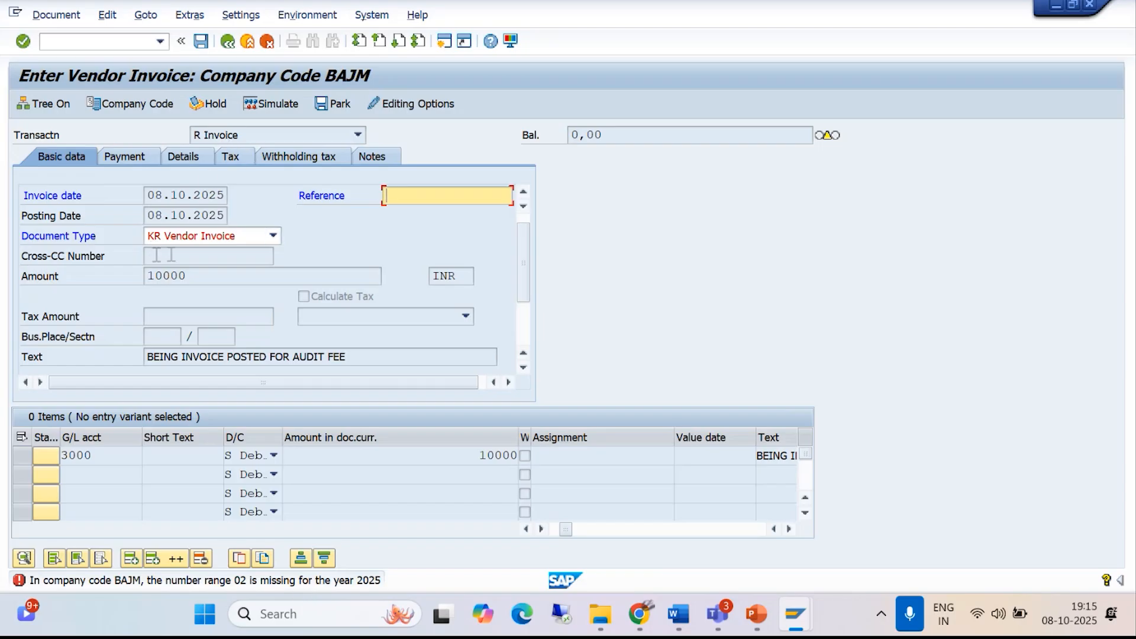
- Open a new SAP session and start transaction OBA7 for document types
click(444, 42)
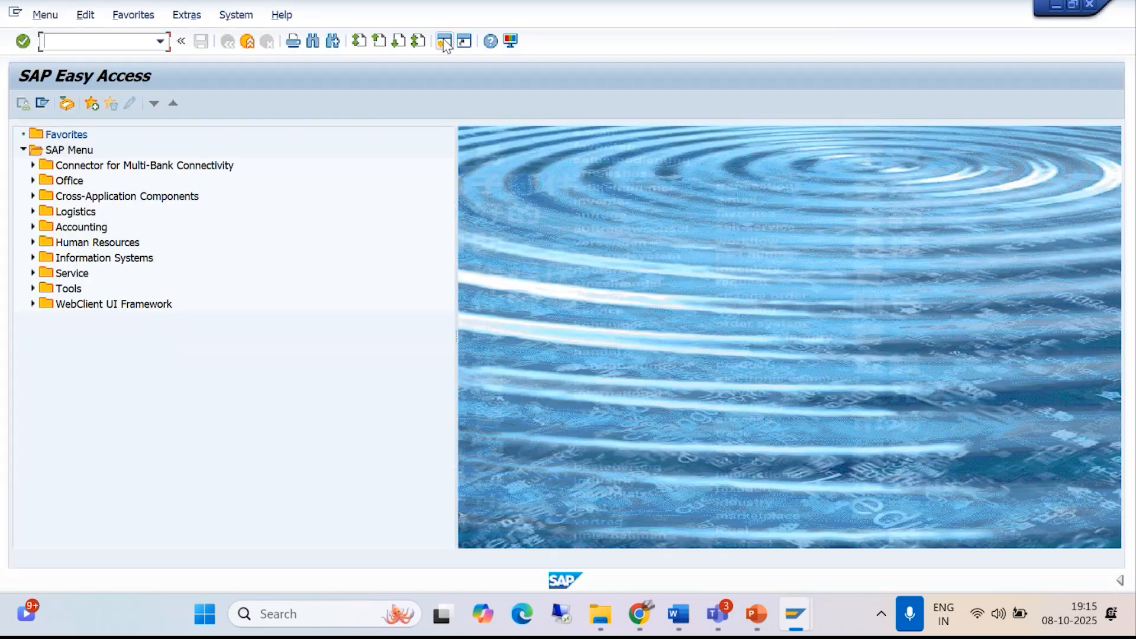
text(/NOBA7)
key(Return)
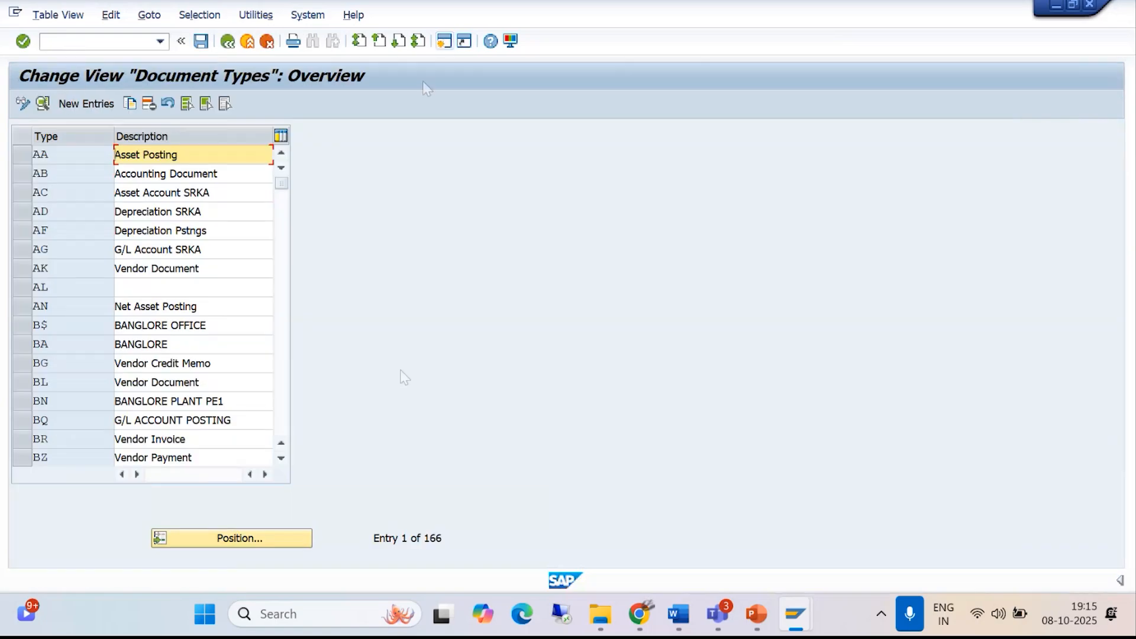
- Find document type KR, display its details and open its number range maintenance
click(229, 539)
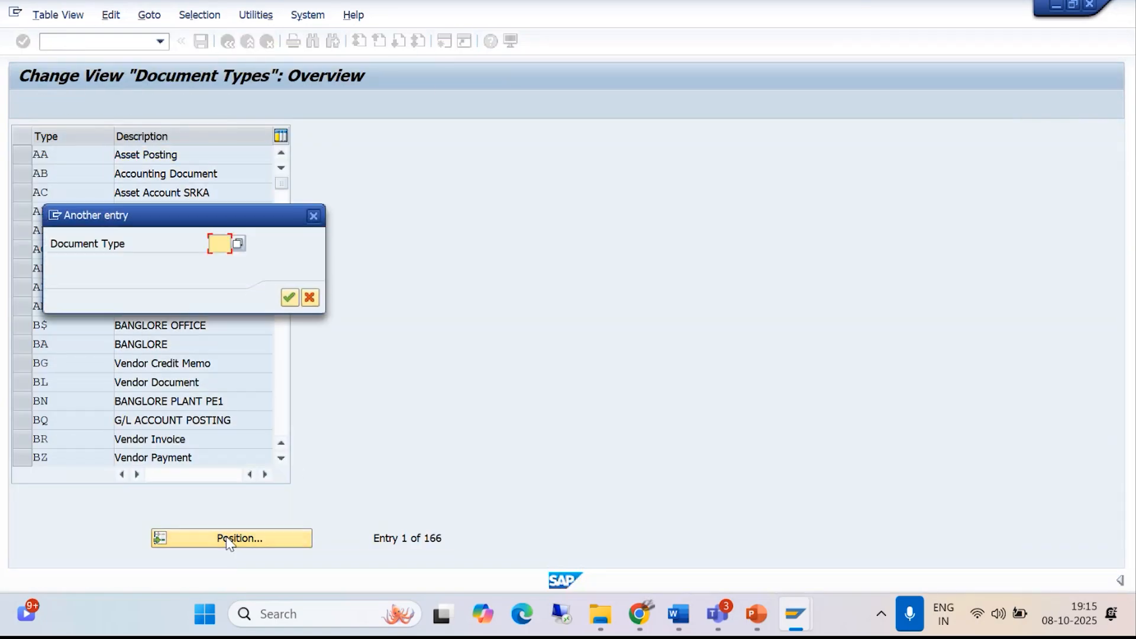
text(KR)
click(290, 297)
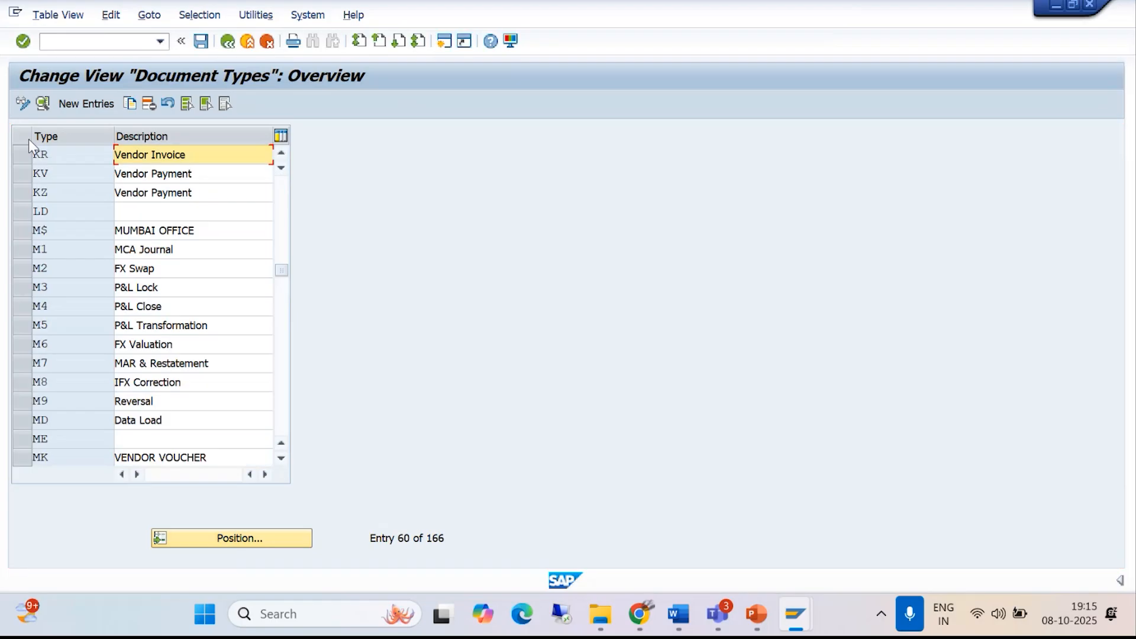
click(19, 152)
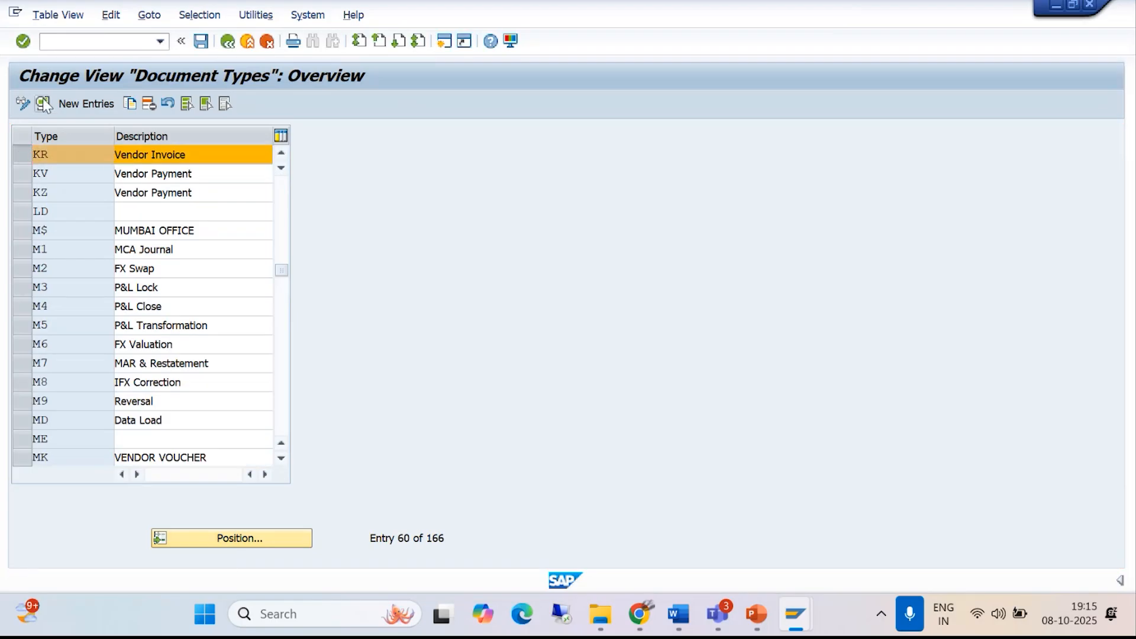
click(43, 104)
click(404, 203)
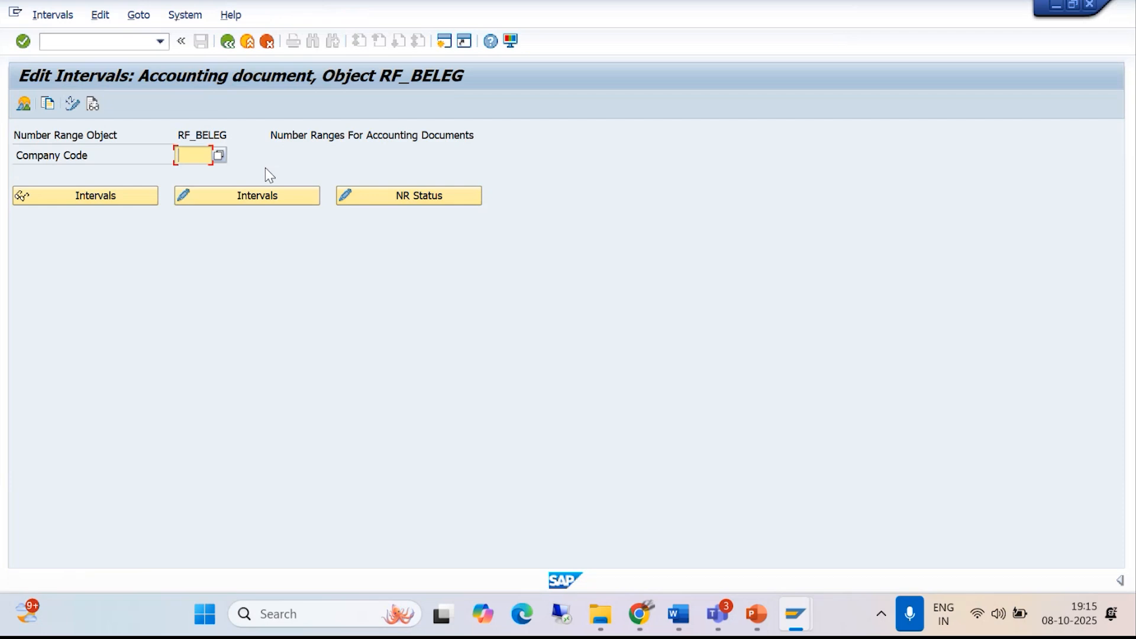
- Open the intervals of company code BAJM for editing and insert number range 02 for year 2025
text(BAJM)
click(254, 196)
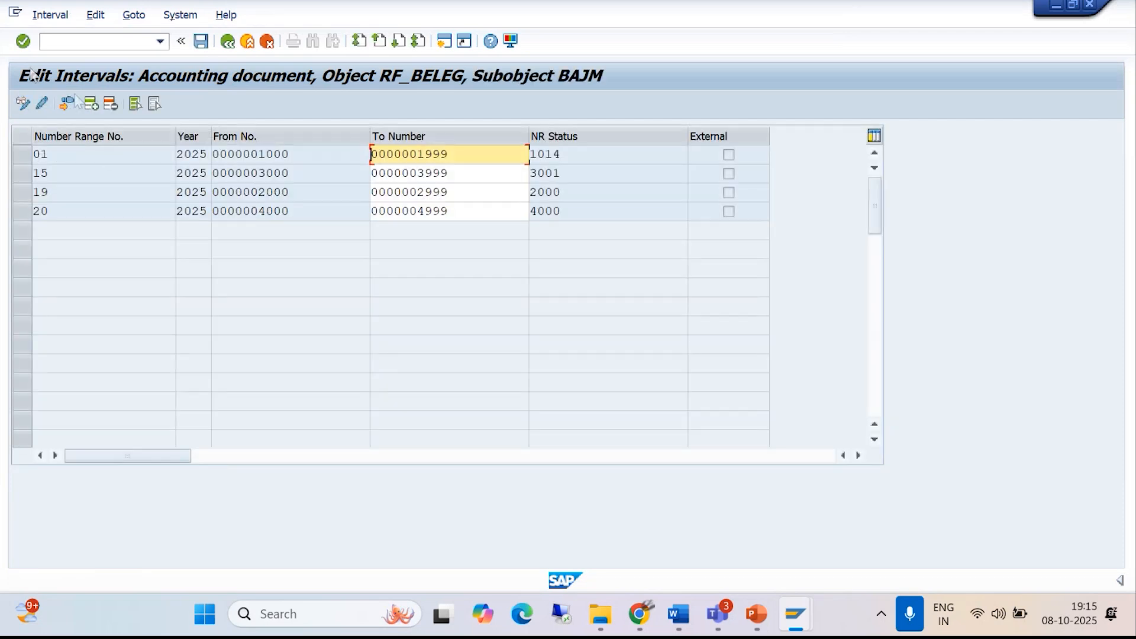
click(91, 104)
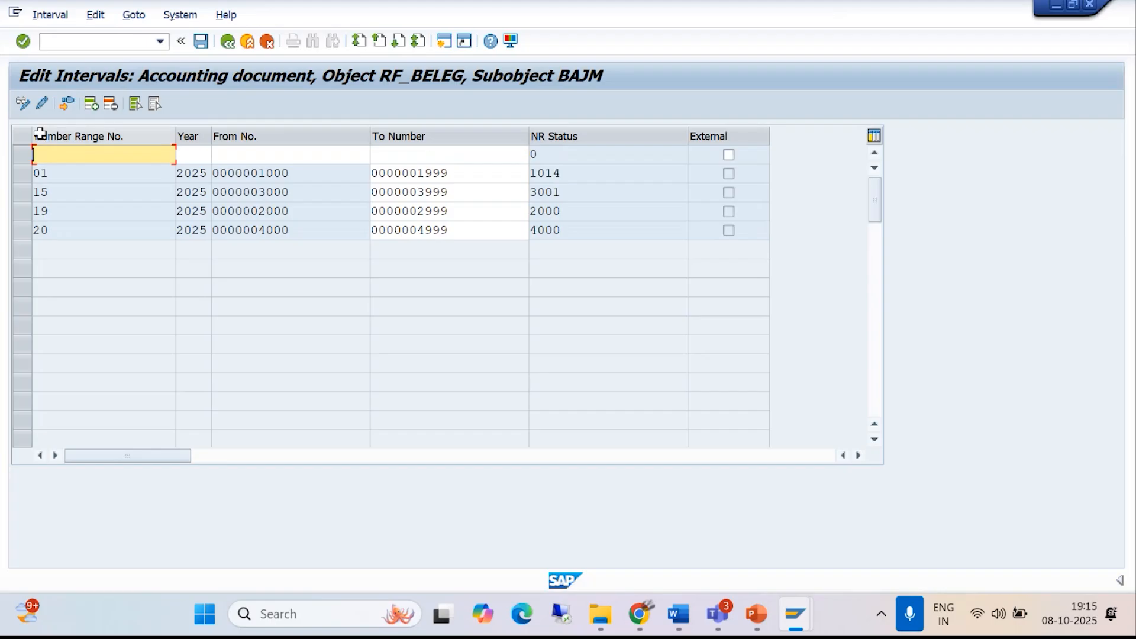
text(02)
click(195, 155)
text(2)
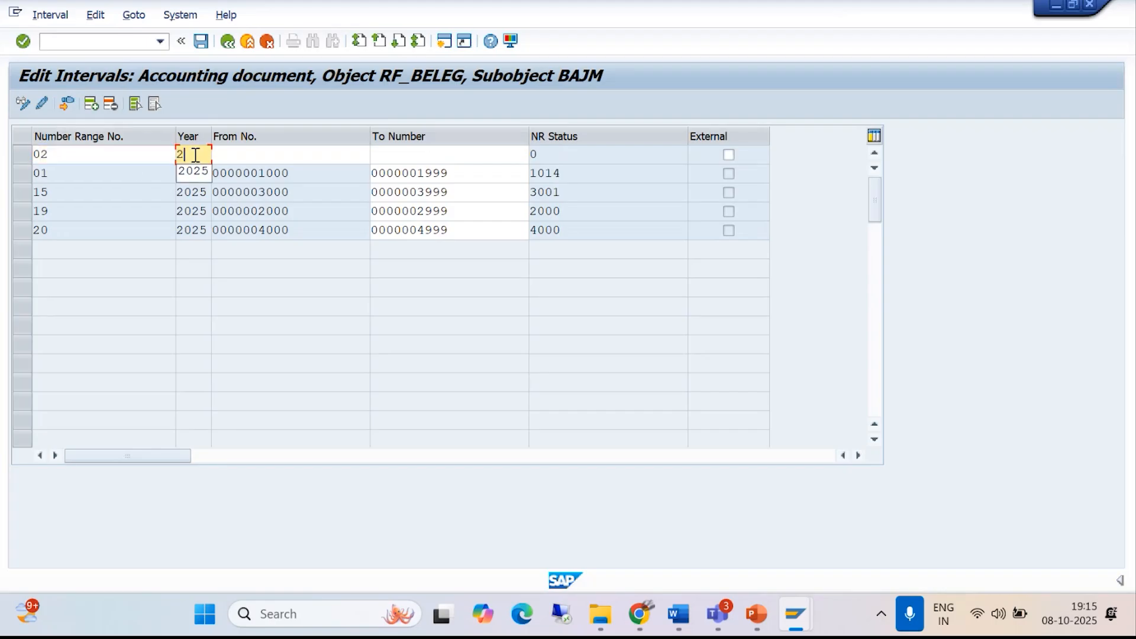
text(025)
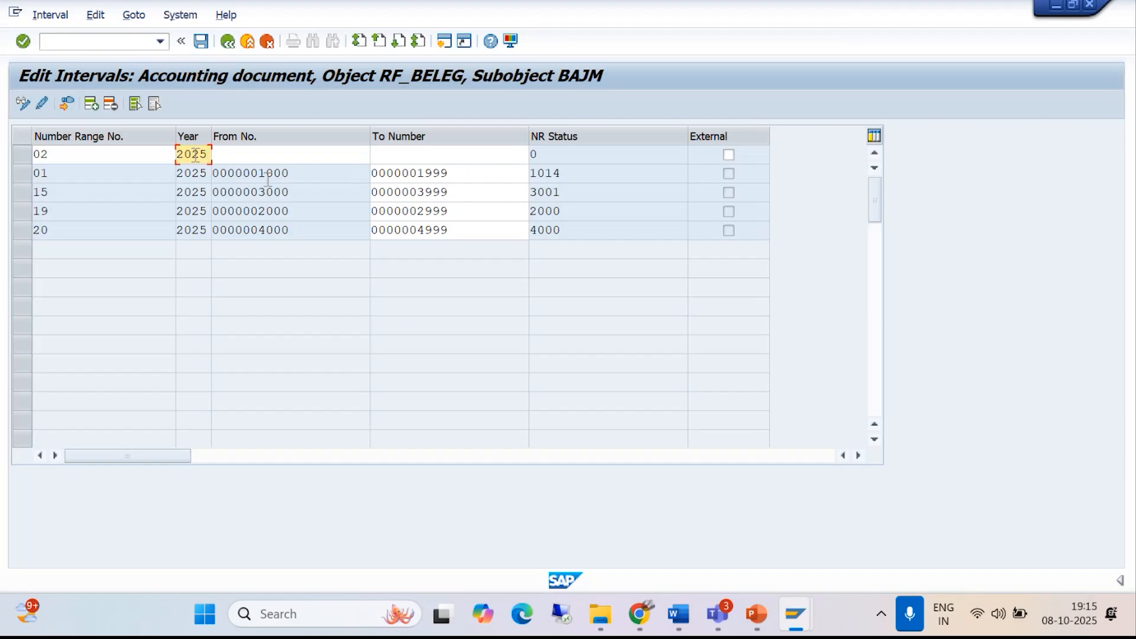
- Set the new number range interval from 5000 to 5999 and save it, acknowledging the transport notice
click(268, 154)
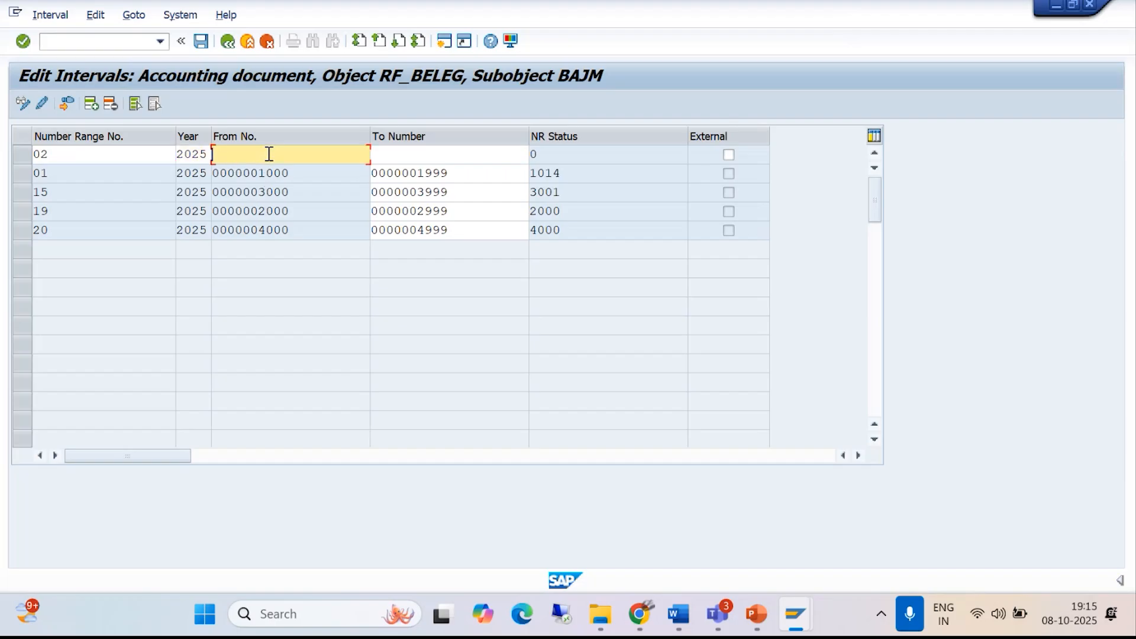
text(5000)
click(404, 159)
text(5999)
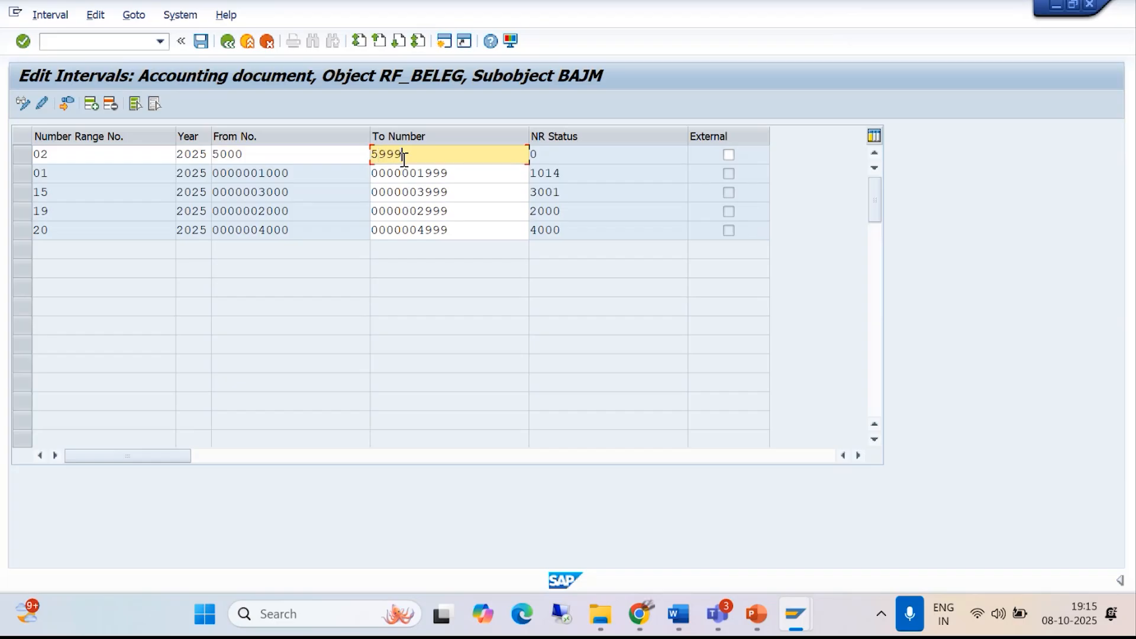
key(Return)
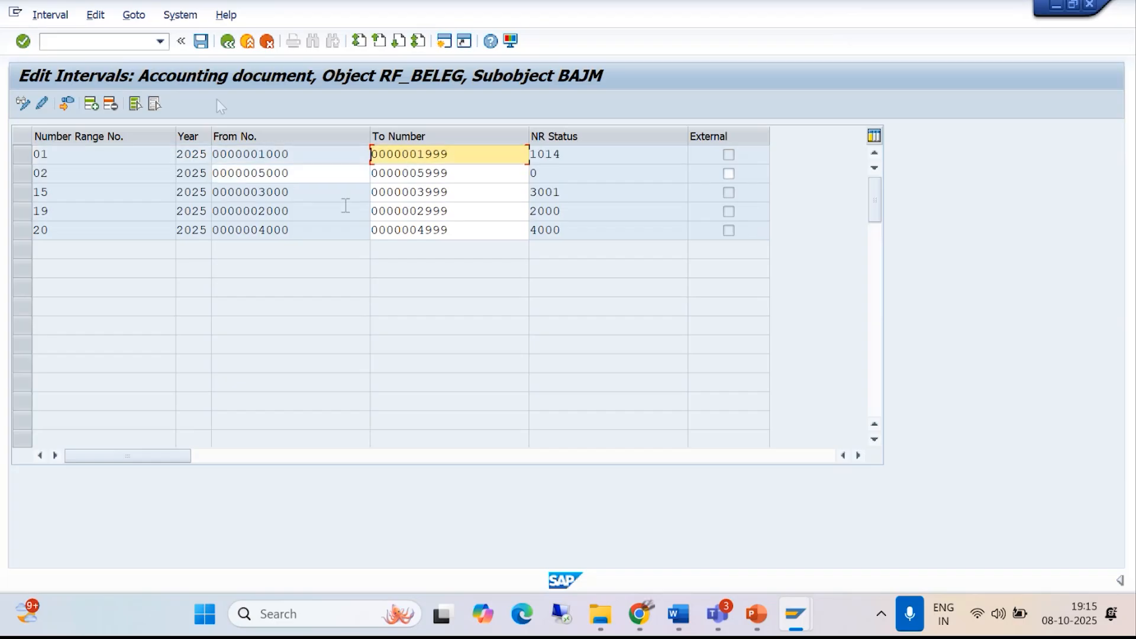
click(202, 41)
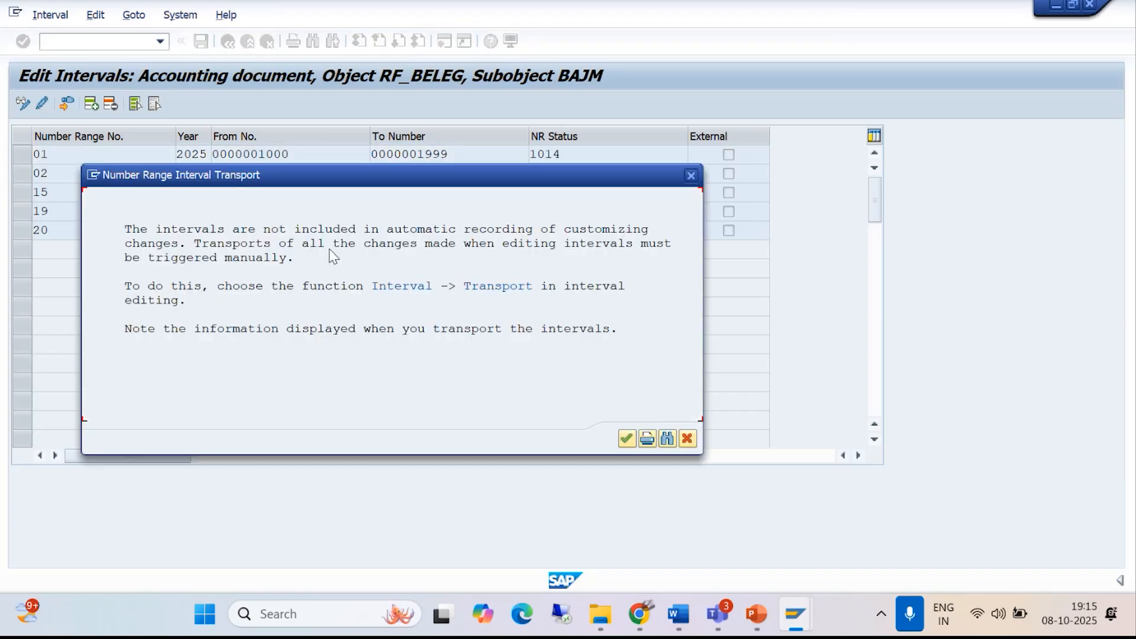
click(623, 438)
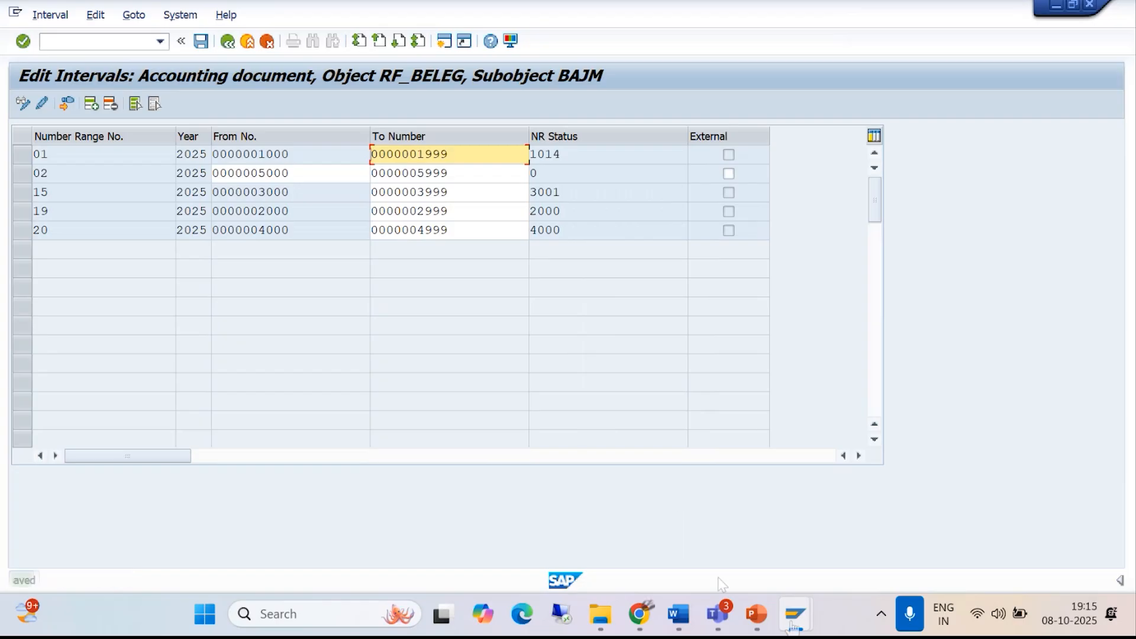
- Switch back to the vendor invoice session, validate the entries and display the invoice's withholding tax data
click(796, 613)
click(751, 540)
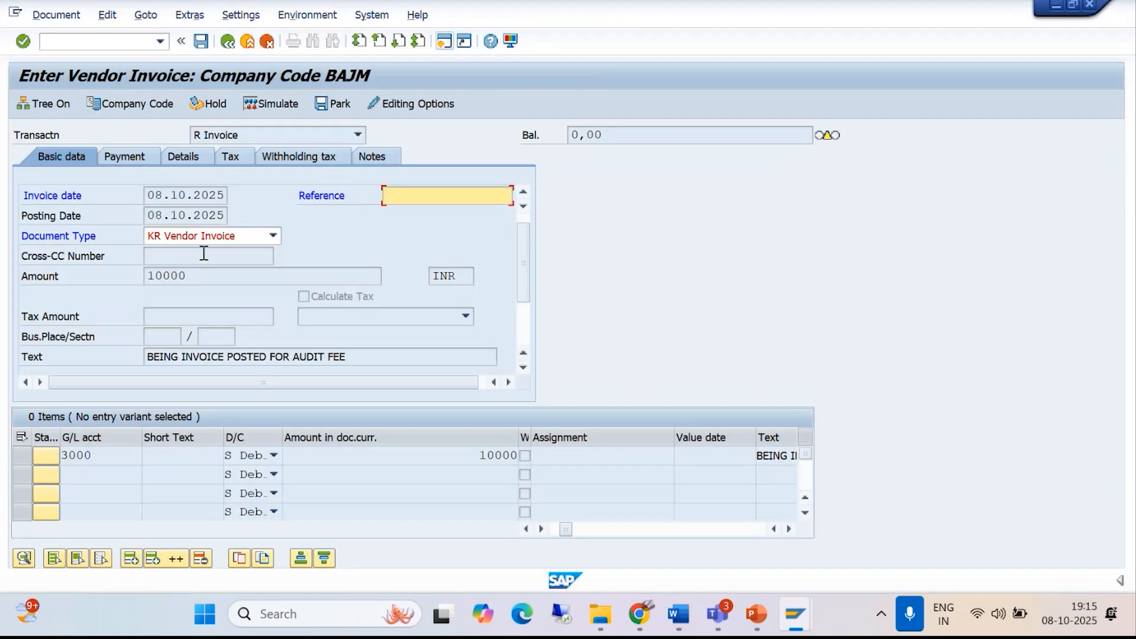
key(Return)
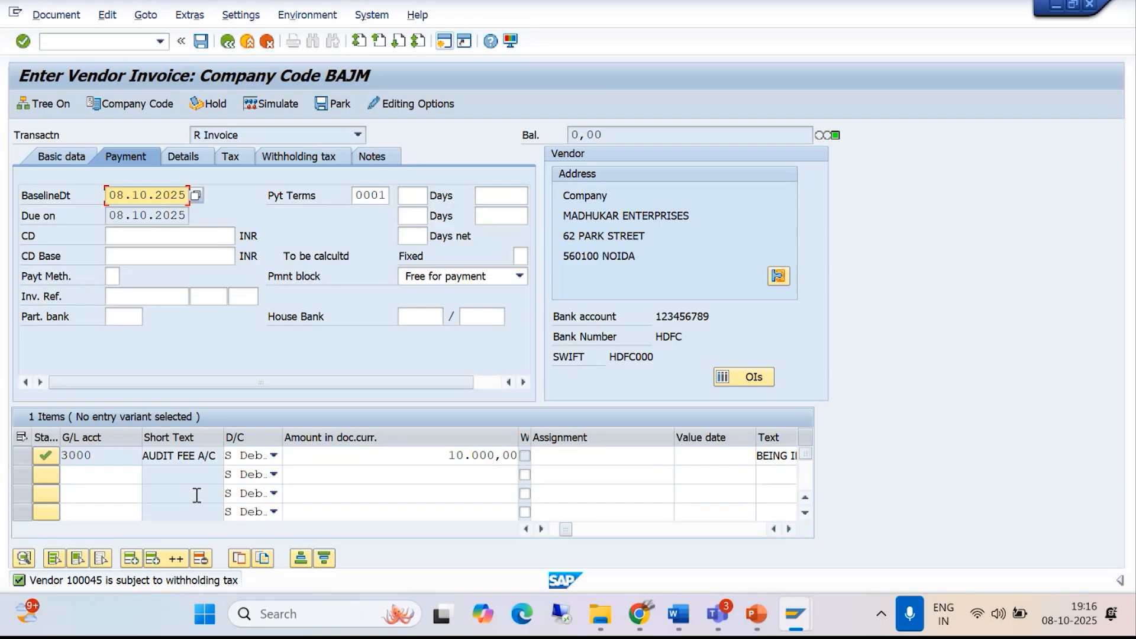
click(301, 158)
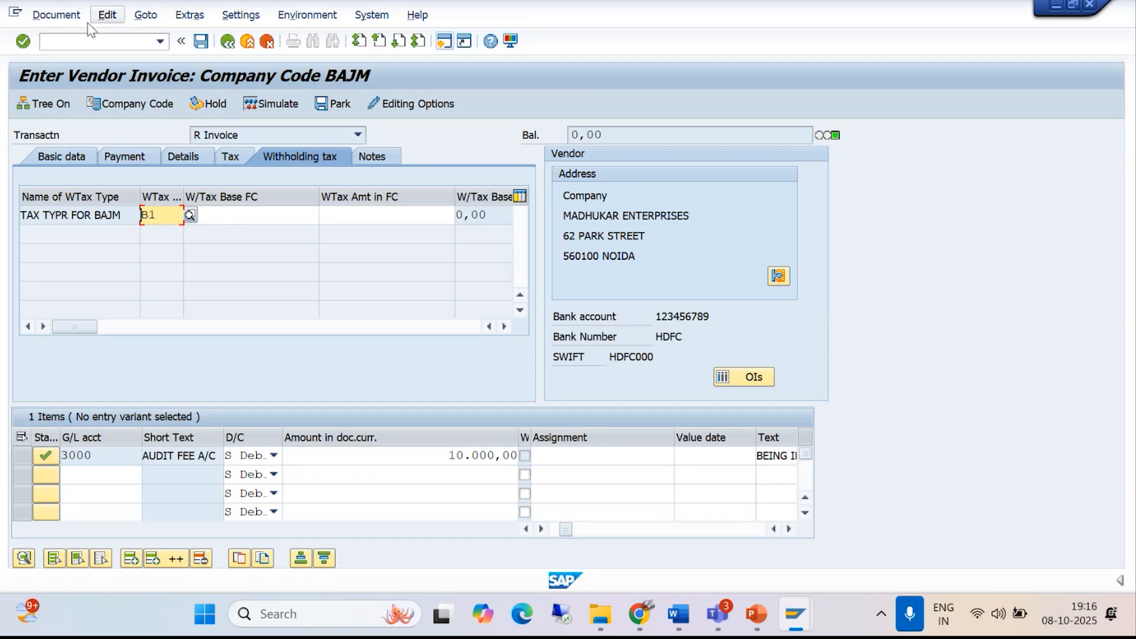
- Try to simulate the vendor invoice with withholding tax code B1
click(56, 15)
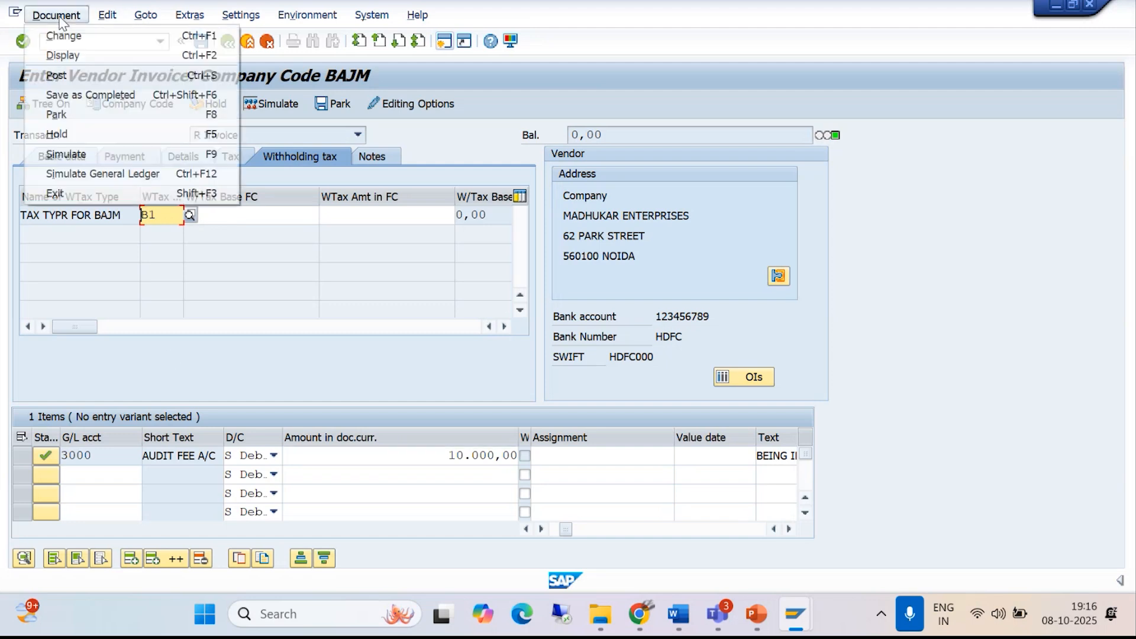
click(59, 155)
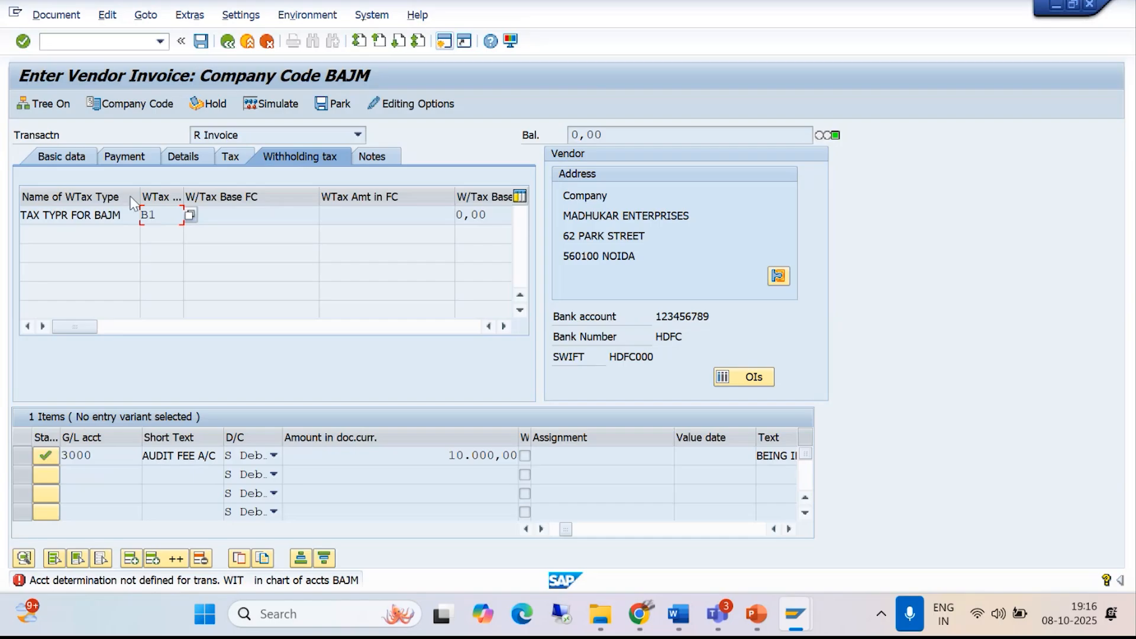
click(24, 44)
- Switch to the 14. Withholding Tax document in Word and find the section on defining accounts for withholding tax to be paid over
mouse_move(689, 616)
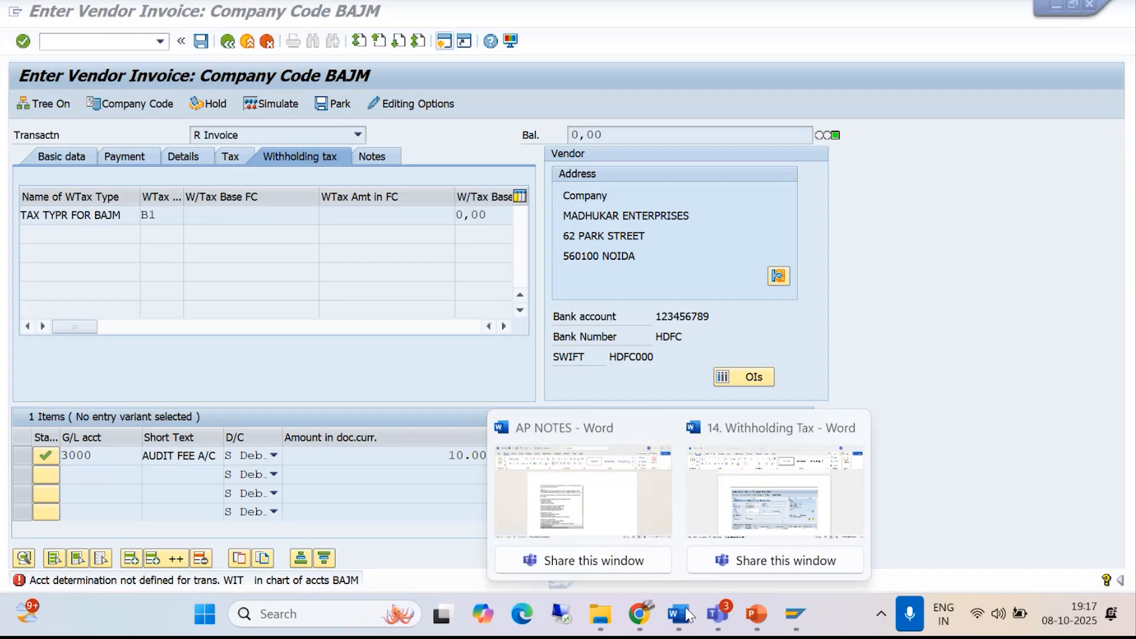
click(781, 497)
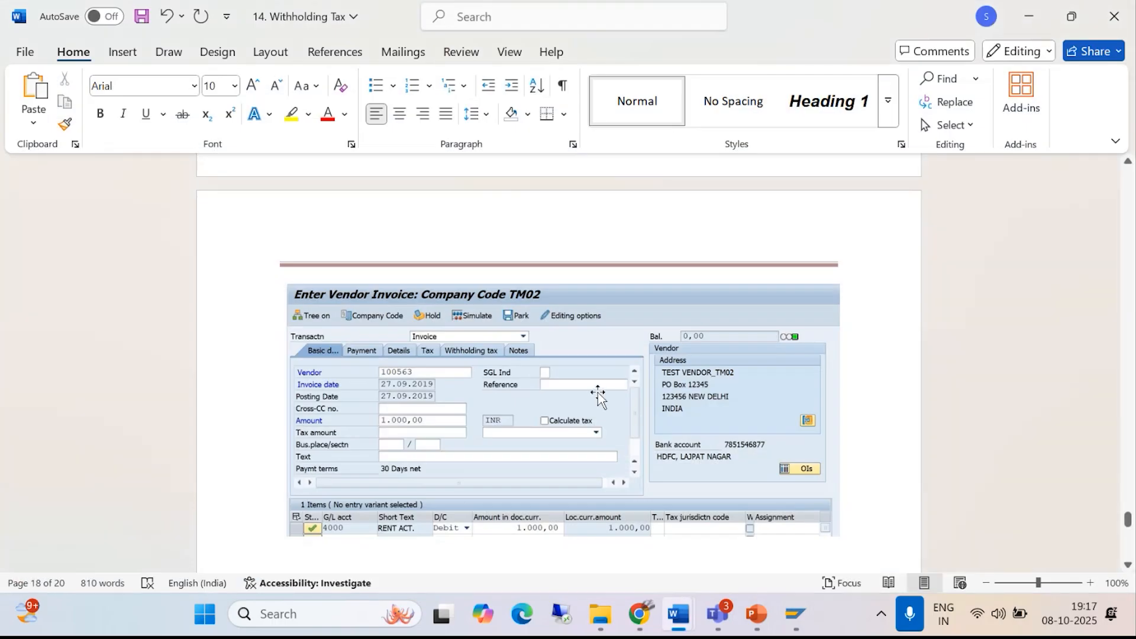
scroll(597, 391, up, 10)
drag(1128, 501, 1128, 425)
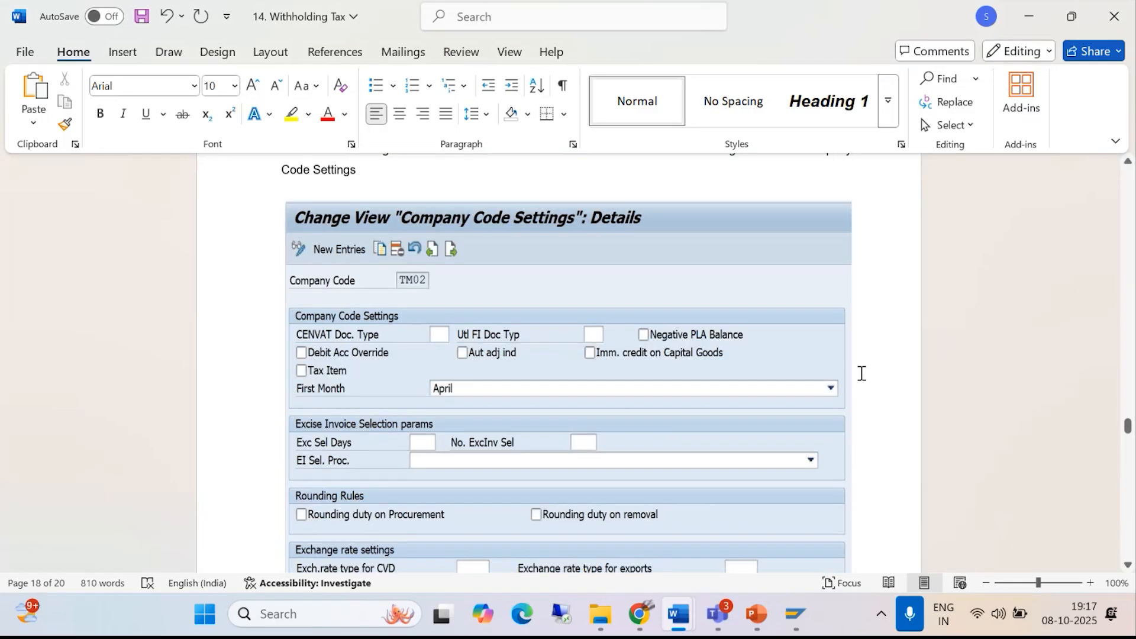
scroll(858, 379, up, 15)
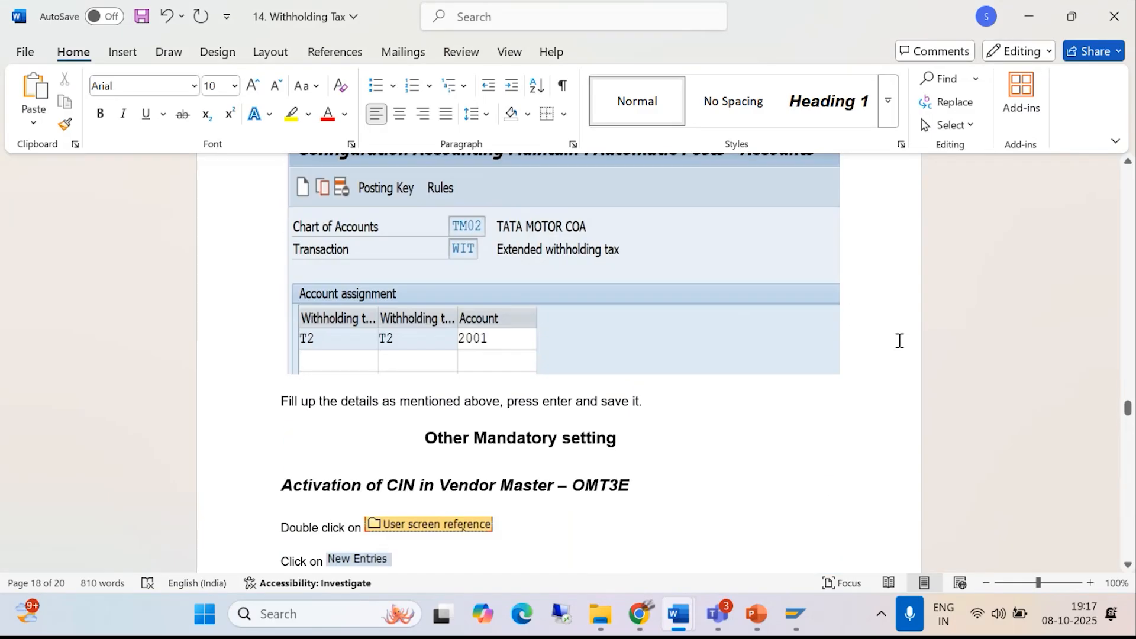
scroll(899, 341, up, 6)
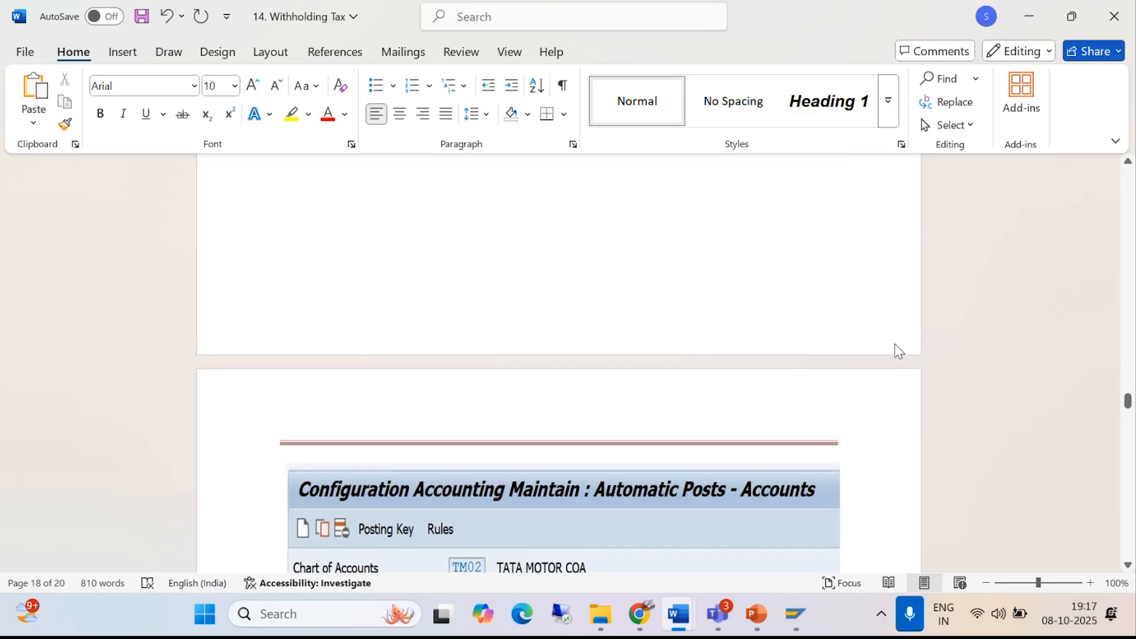
scroll(895, 343, up, 5)
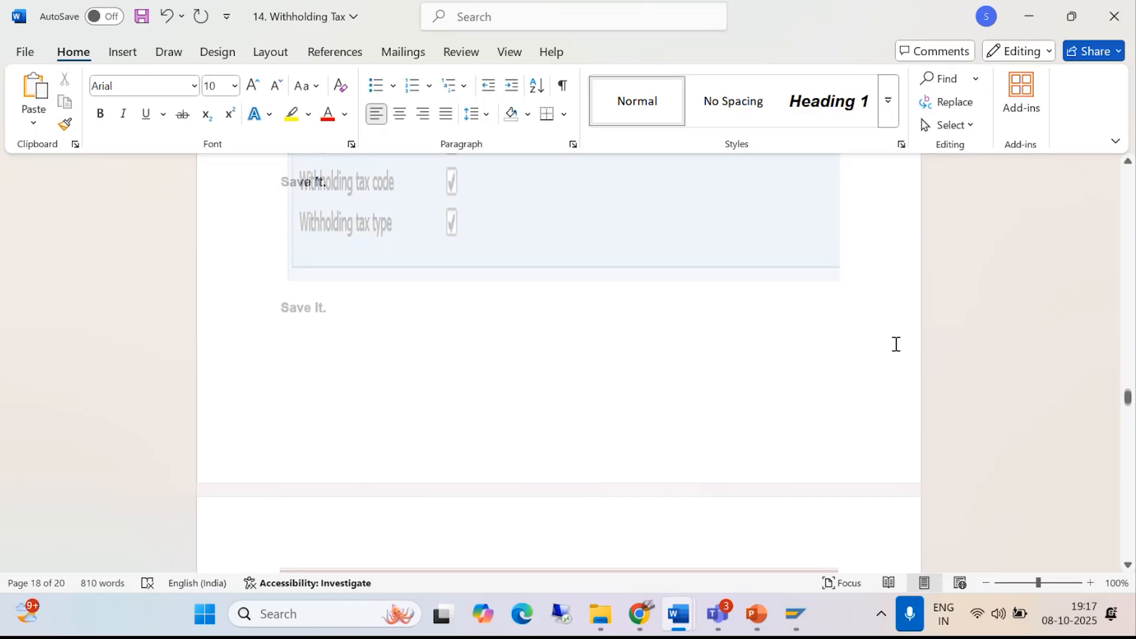
scroll(895, 344, up, 5)
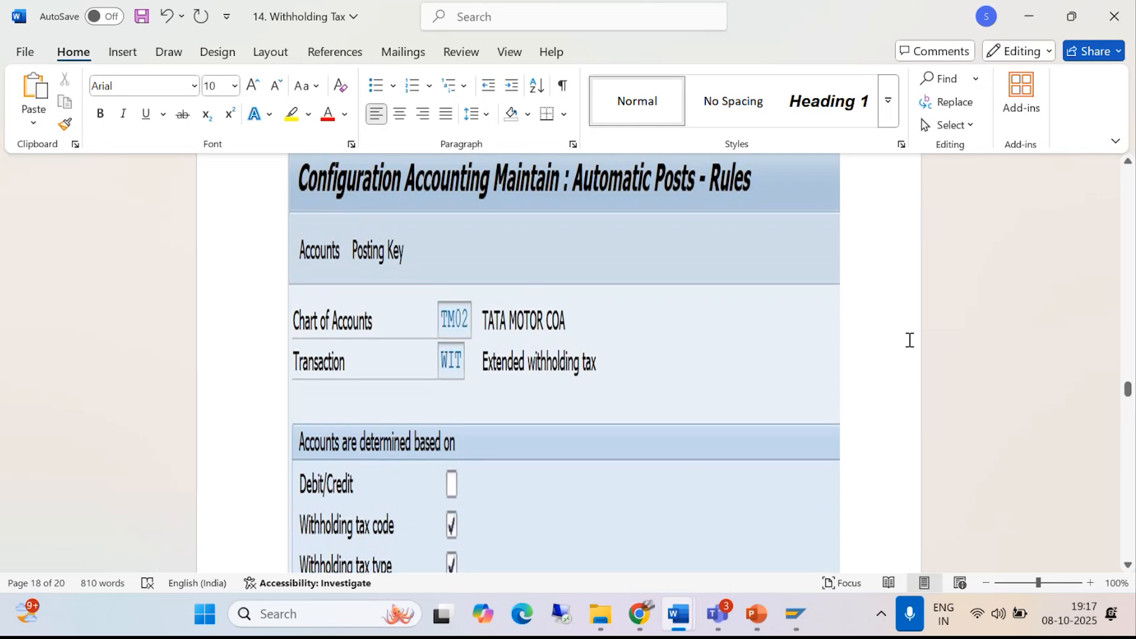
scroll(909, 343, up, 3)
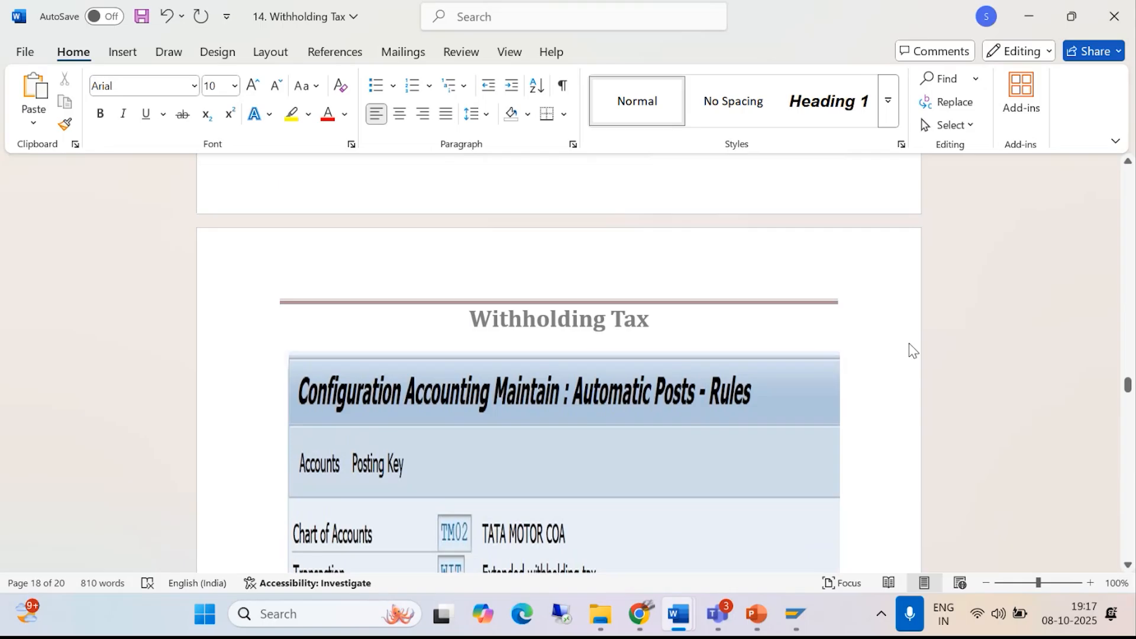
scroll(909, 343, up, 5)
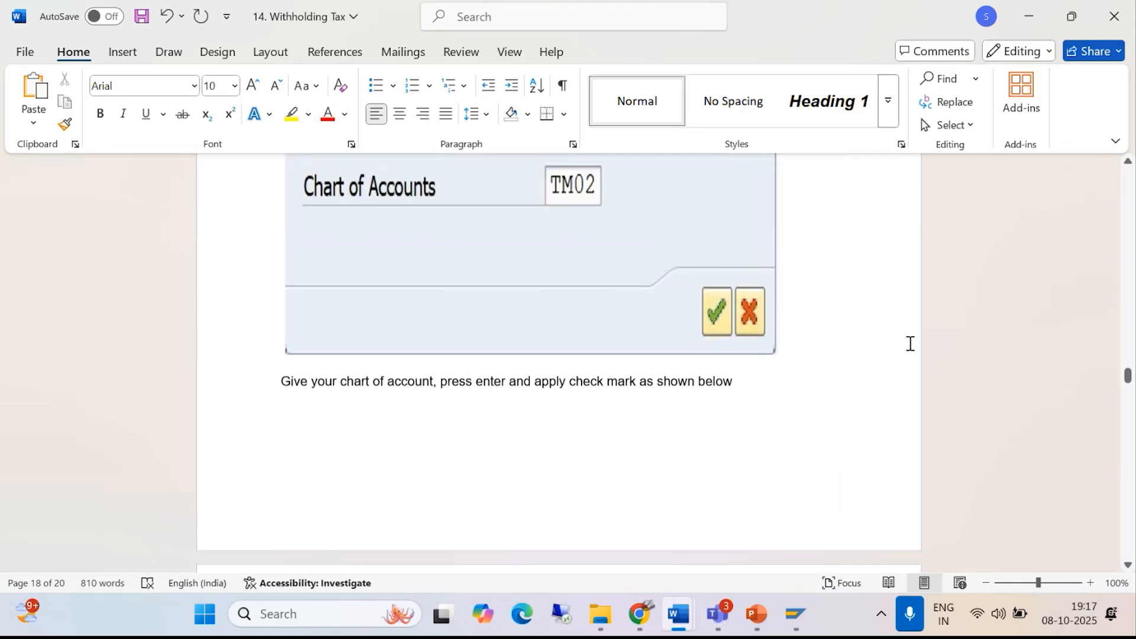
scroll(910, 343, up, 2)
scroll(910, 343, up, 3)
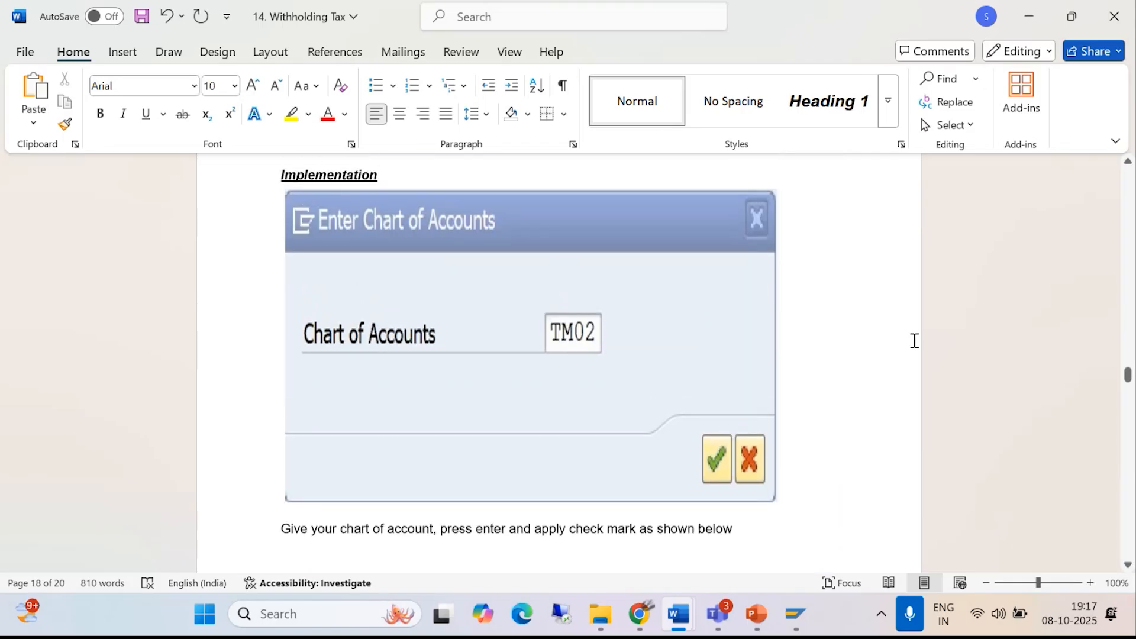
scroll(915, 341, up, 2)
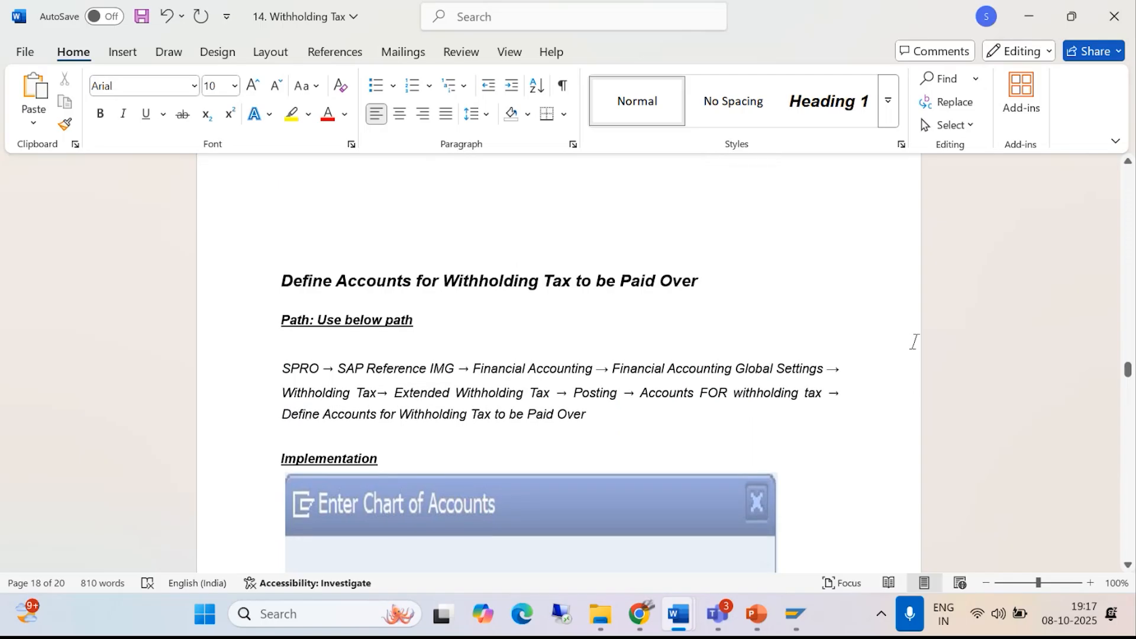
- Examine the notes' chart of accounts entry and the example settings for the TDS ON RENT ACT. G/L account
scroll(913, 347, down, 2)
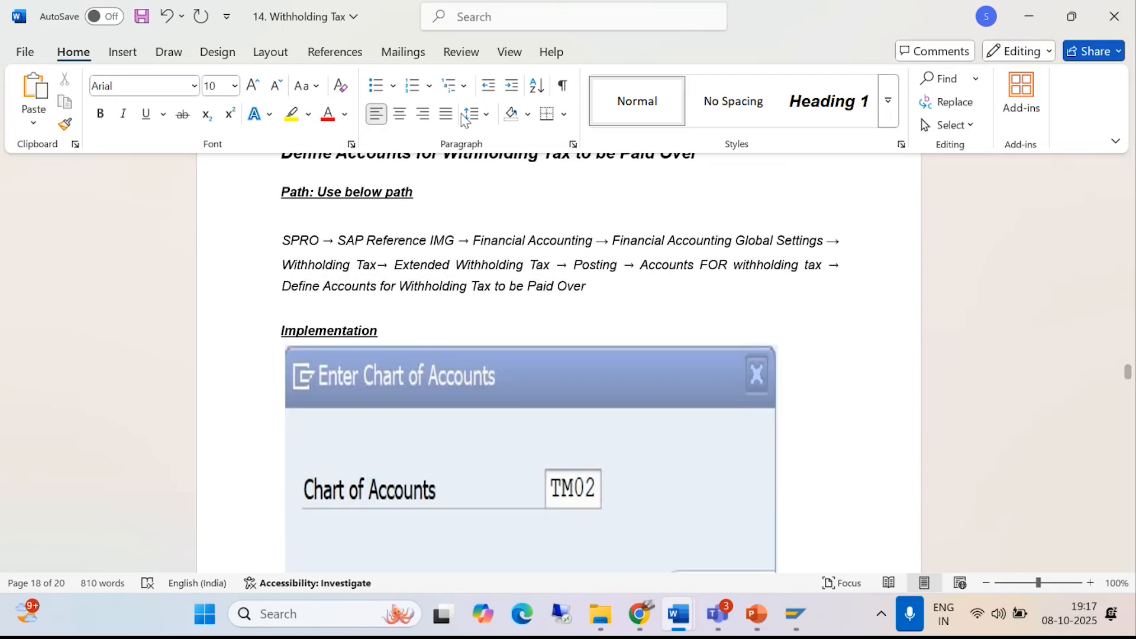
scroll(634, 322, up, 2)
scroll(634, 323, down, 10)
scroll(568, 326, up, 4)
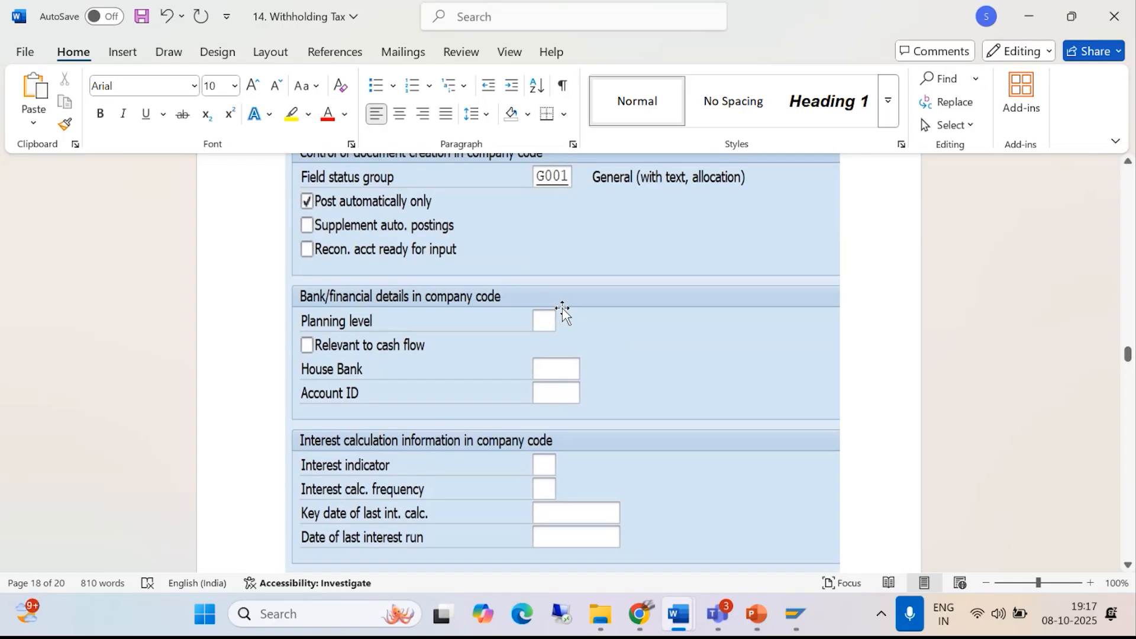
scroll(562, 311, up, 3)
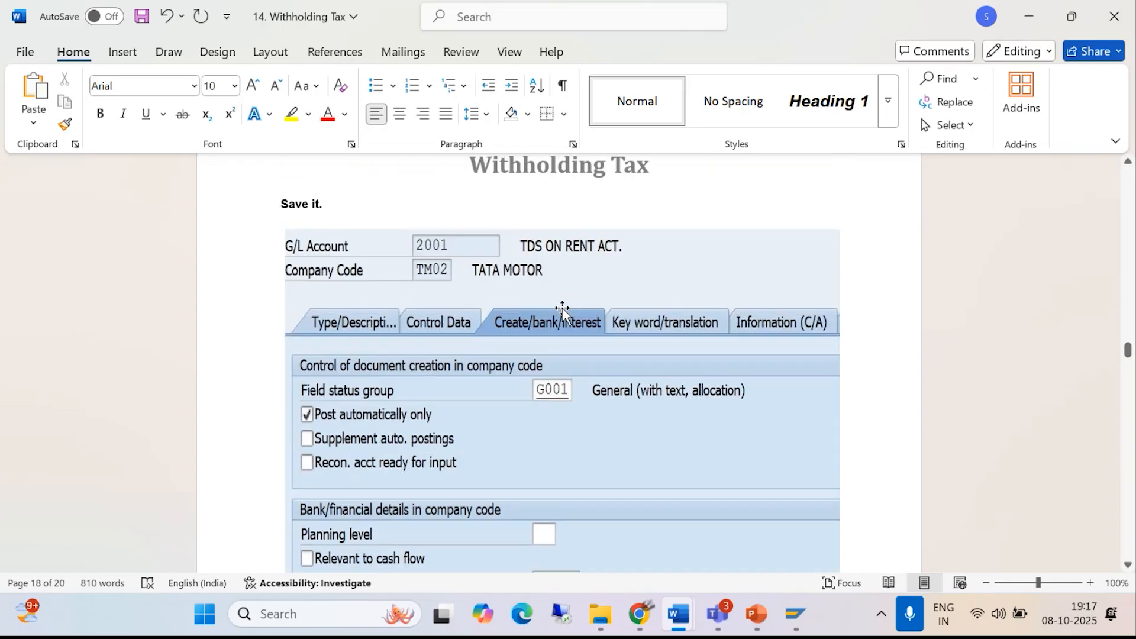
scroll(562, 311, down, 3)
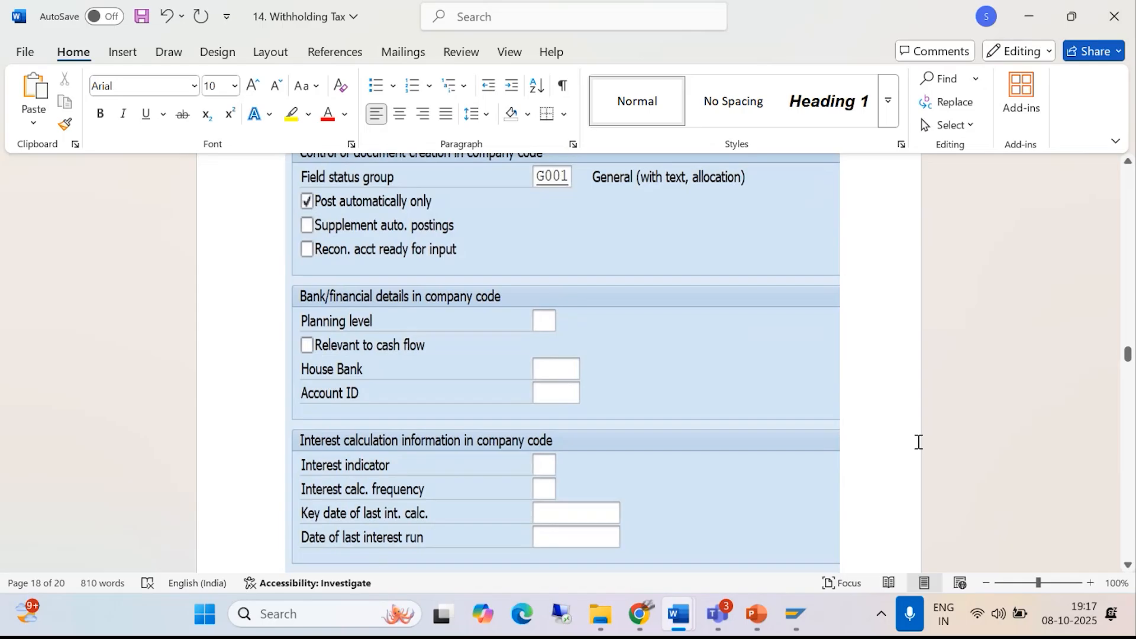
- Switch to the SAP session with the number range intervals and start transaction FS00 there
click(796, 615)
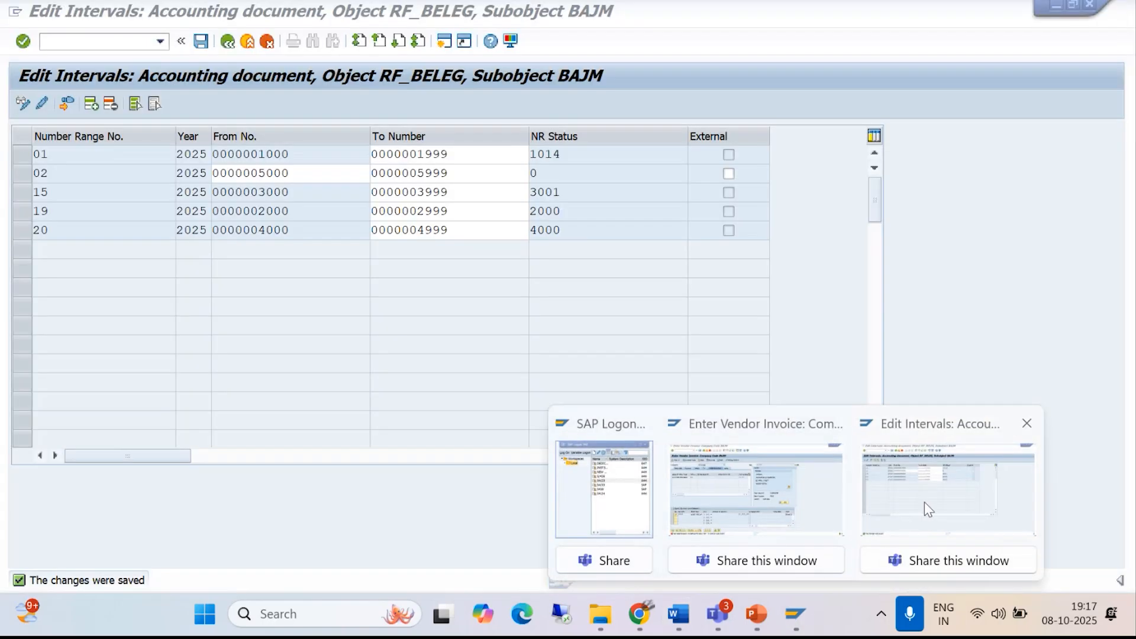
click(923, 503)
click(67, 40)
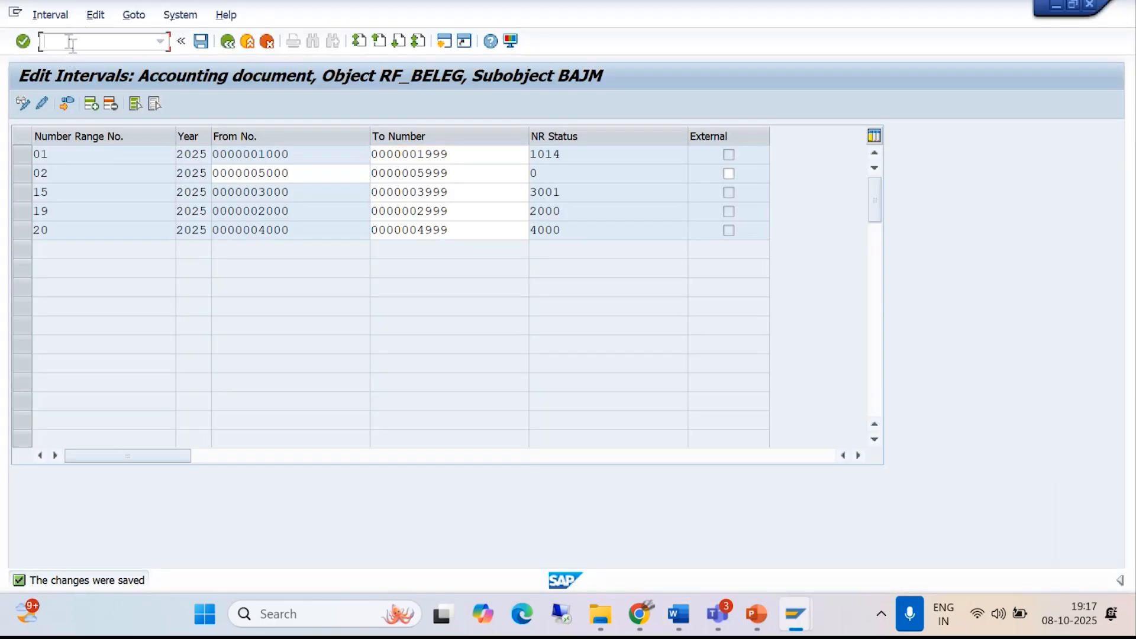
text(/NFS00)
key(Return)
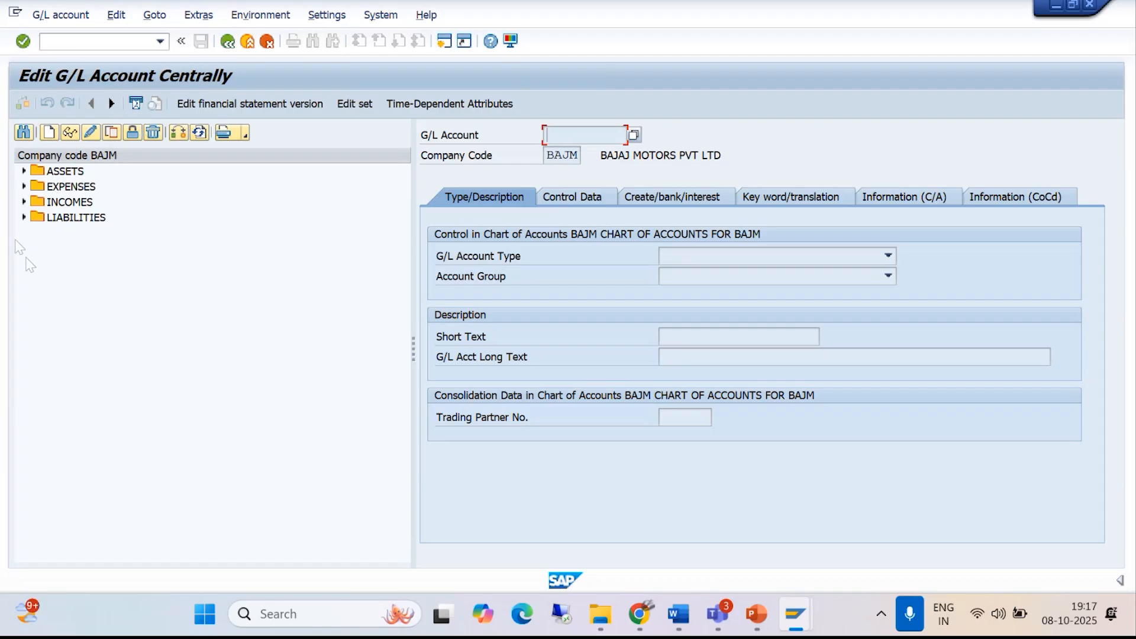
- Expand the LIABILITIES accounts and start creating G/L account 2002 in company code BAJM
click(23, 217)
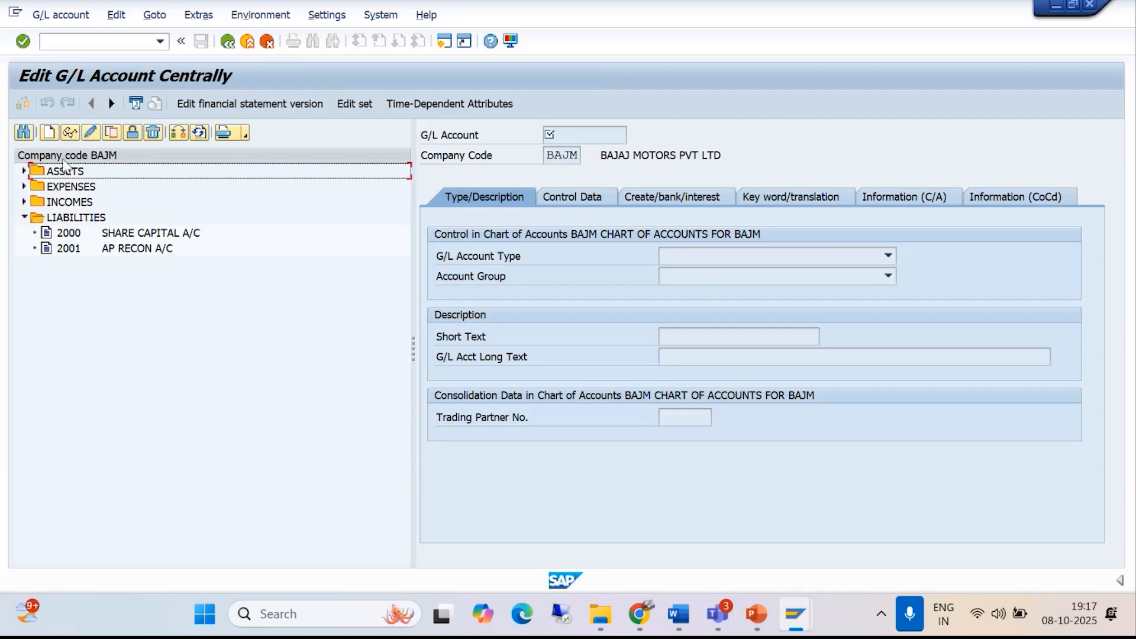
click(50, 132)
drag(200, 225, 213, 360)
text(2002)
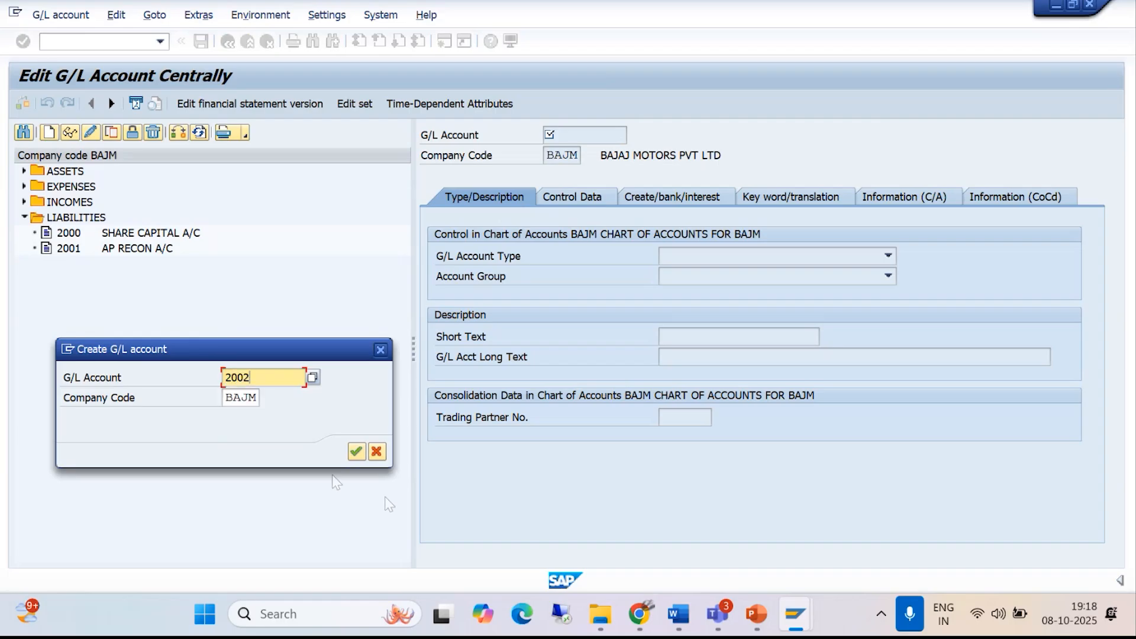
click(355, 451)
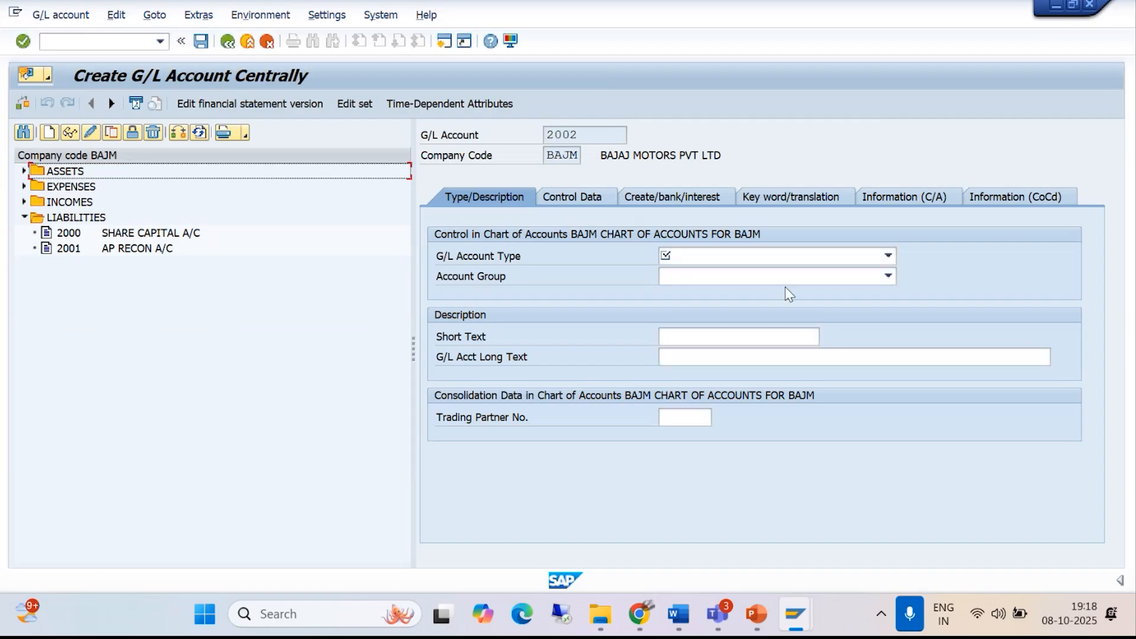
- Set account 2002's G/L account type to Balance Sheet Account and its account group to LIAB LIABILITIES
click(888, 255)
click(729, 347)
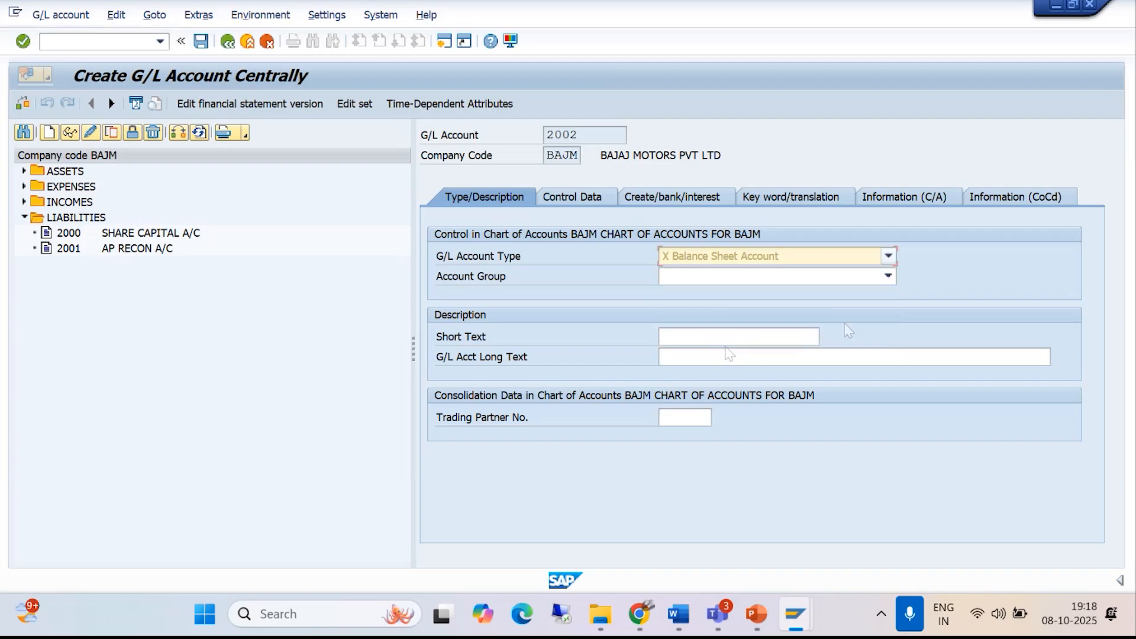
click(888, 276)
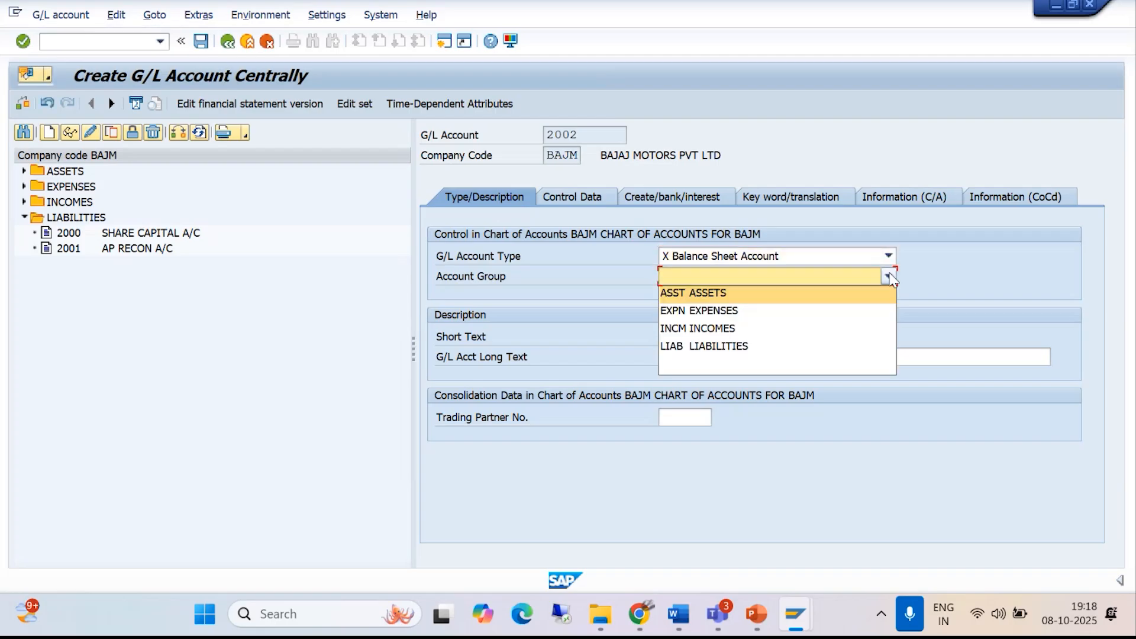
click(707, 346)
- Enter TDS ON PROF FEE as both the short text and the long text of G/L account 2002
click(679, 333)
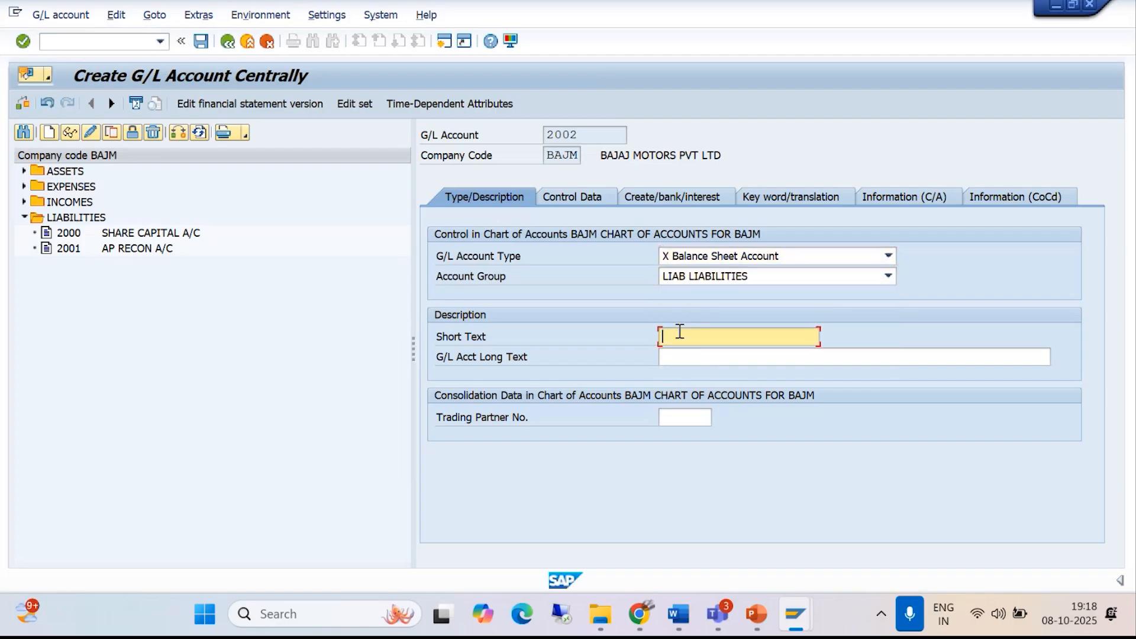
text(TD)
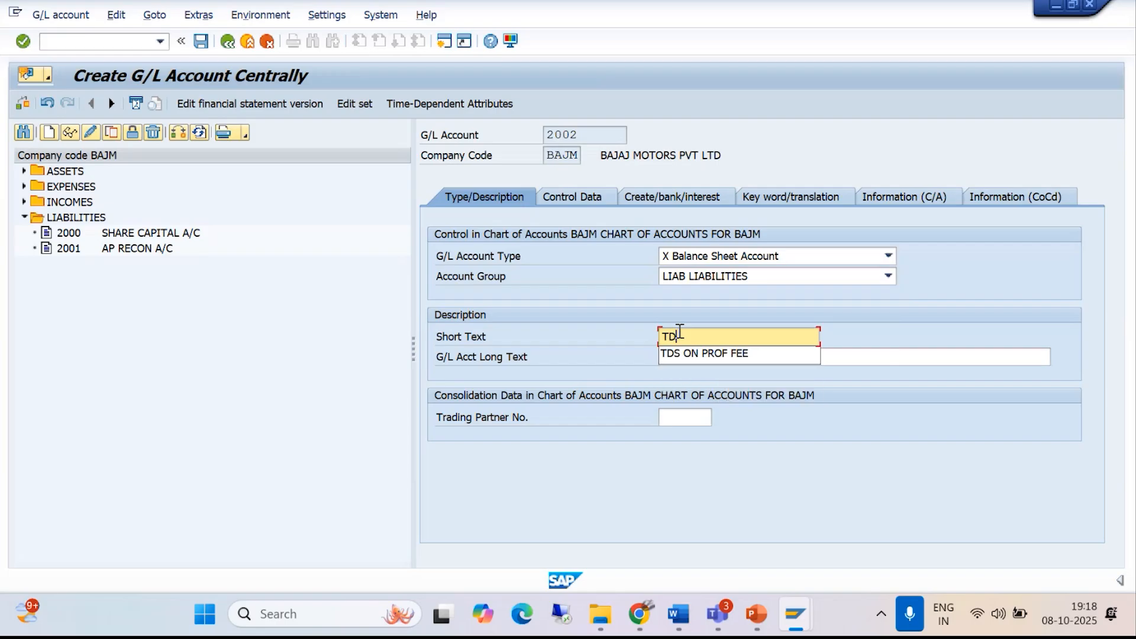
text(S-ON)
click(716, 353)
click(717, 355)
text(TDS ON)
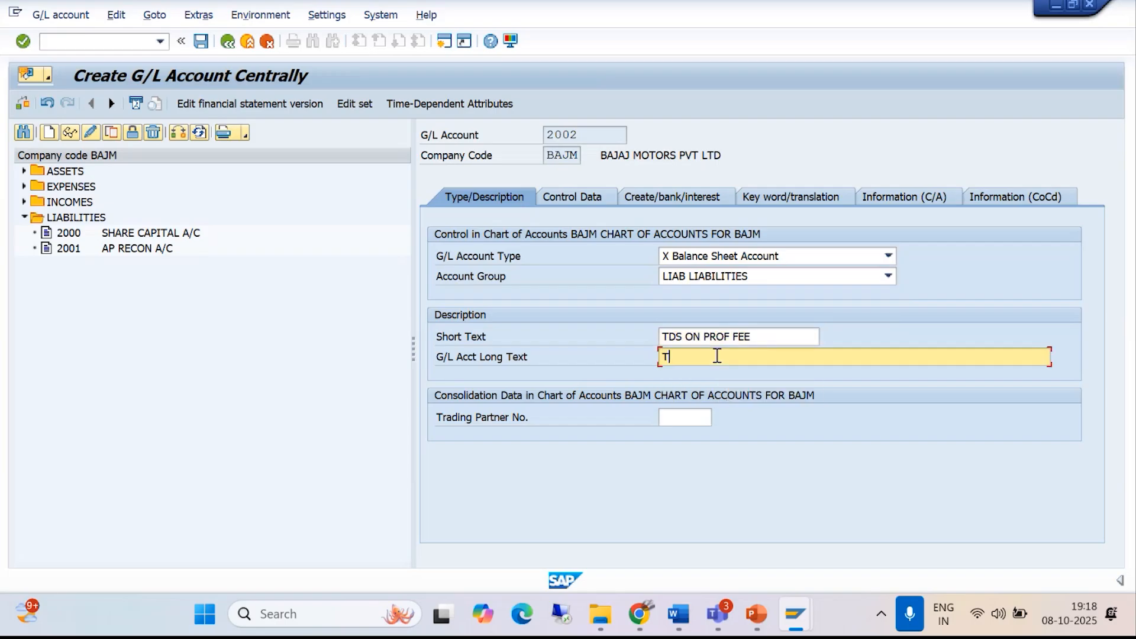
text( PRO)
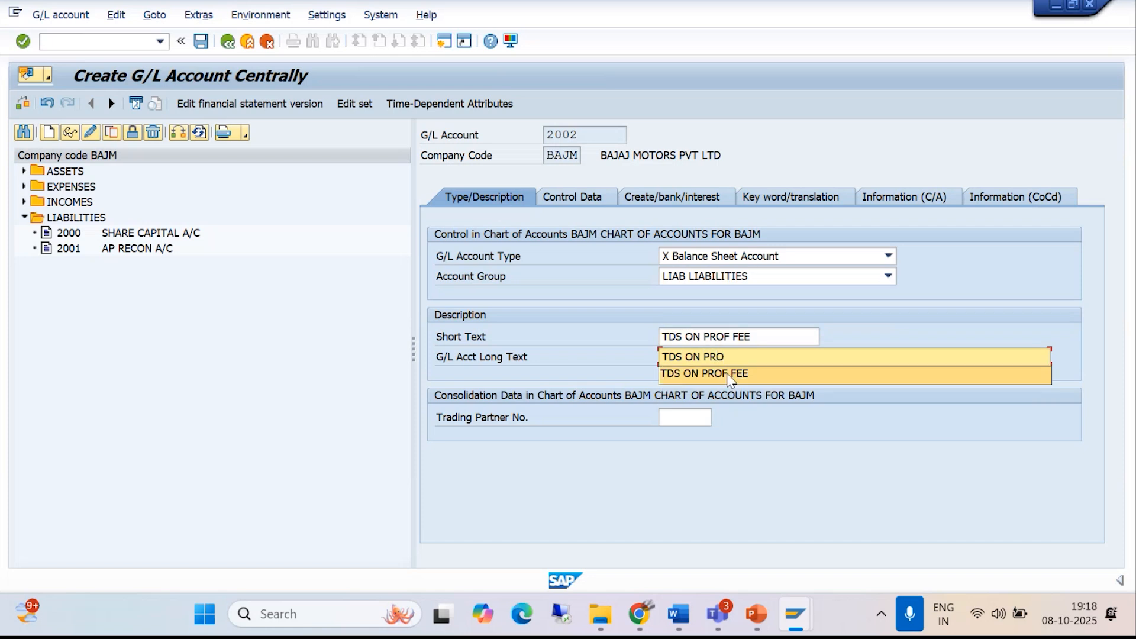
click(734, 373)
- Open account 2002's control data, compare it with the TDS ON RENT ACT. example in the Word withholding tax notes, and return to SAP
click(570, 191)
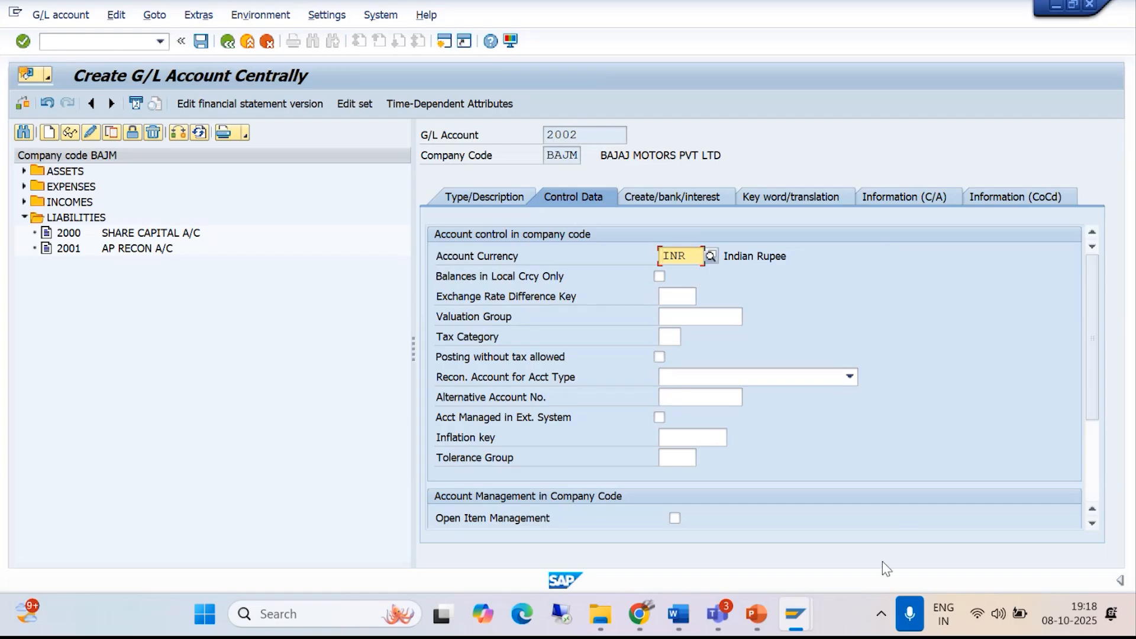
mouse_move(686, 615)
click(780, 494)
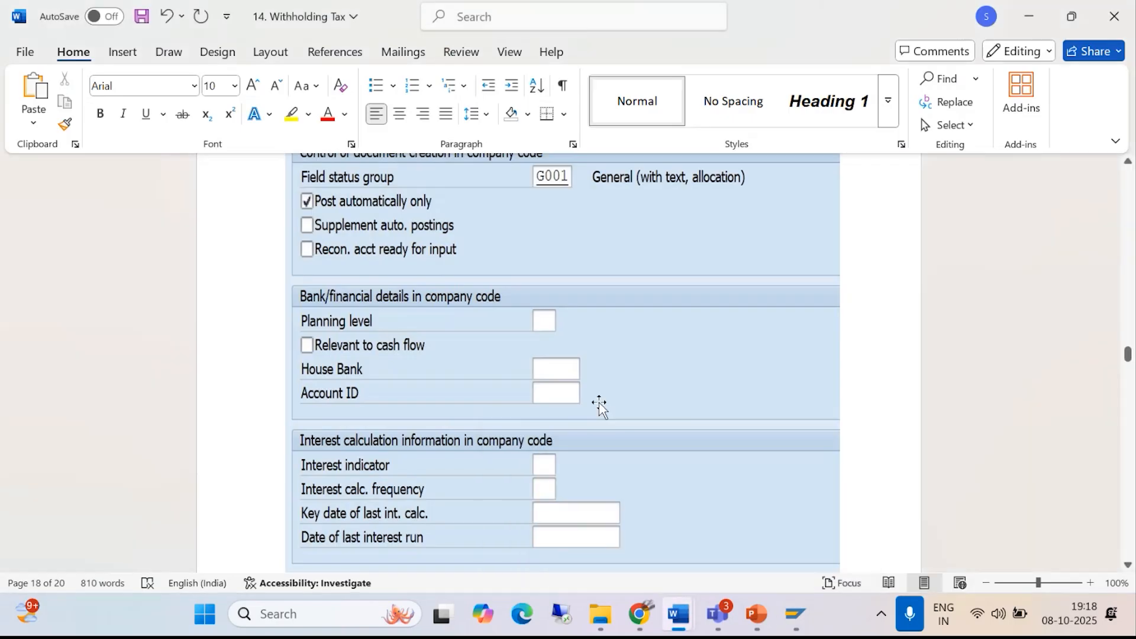
scroll(595, 409, up, 10)
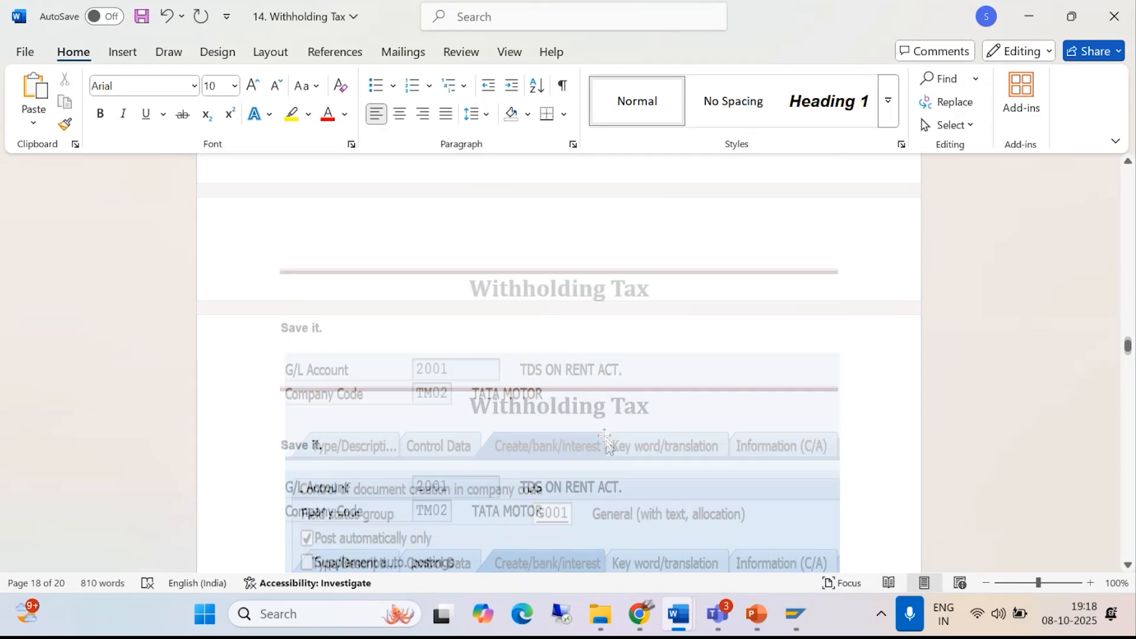
scroll(612, 459, up, 5)
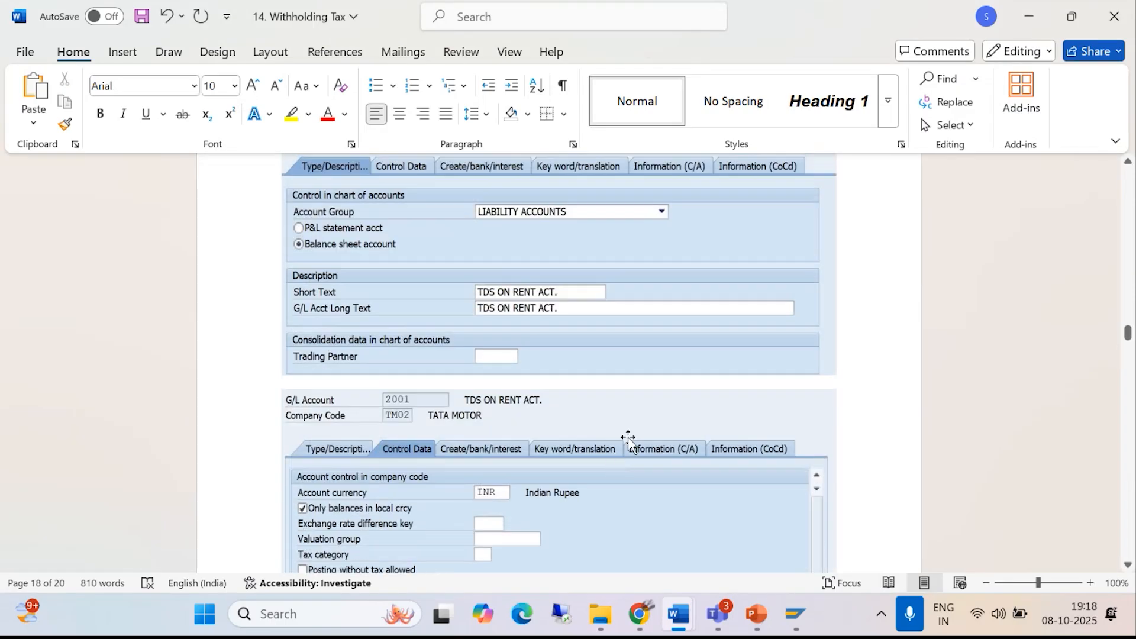
mouse_move(790, 612)
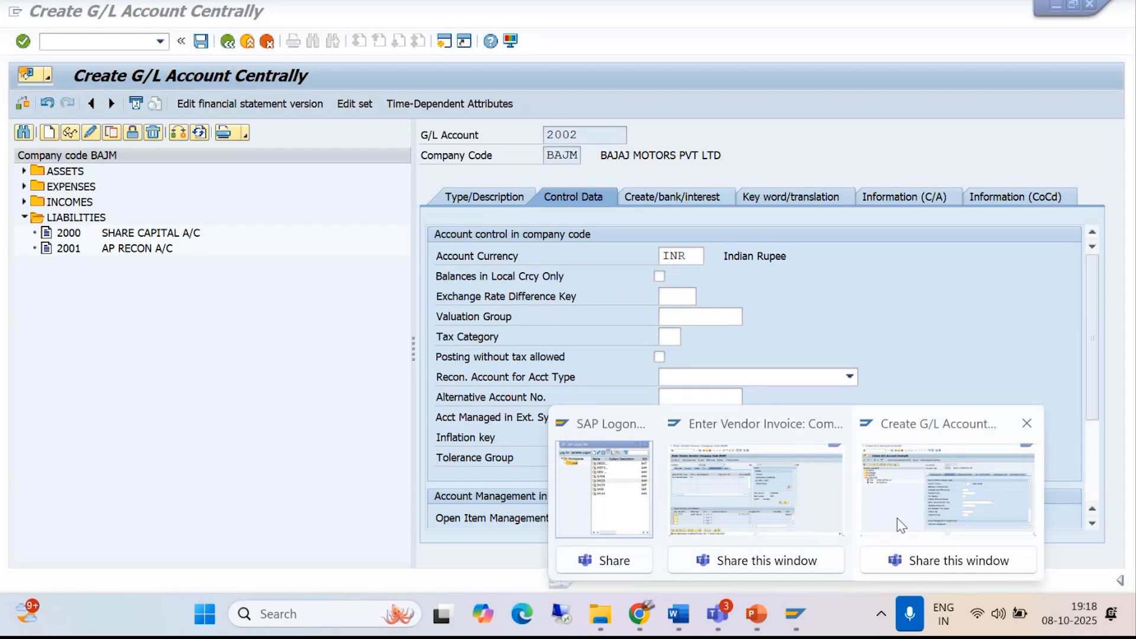
click(896, 524)
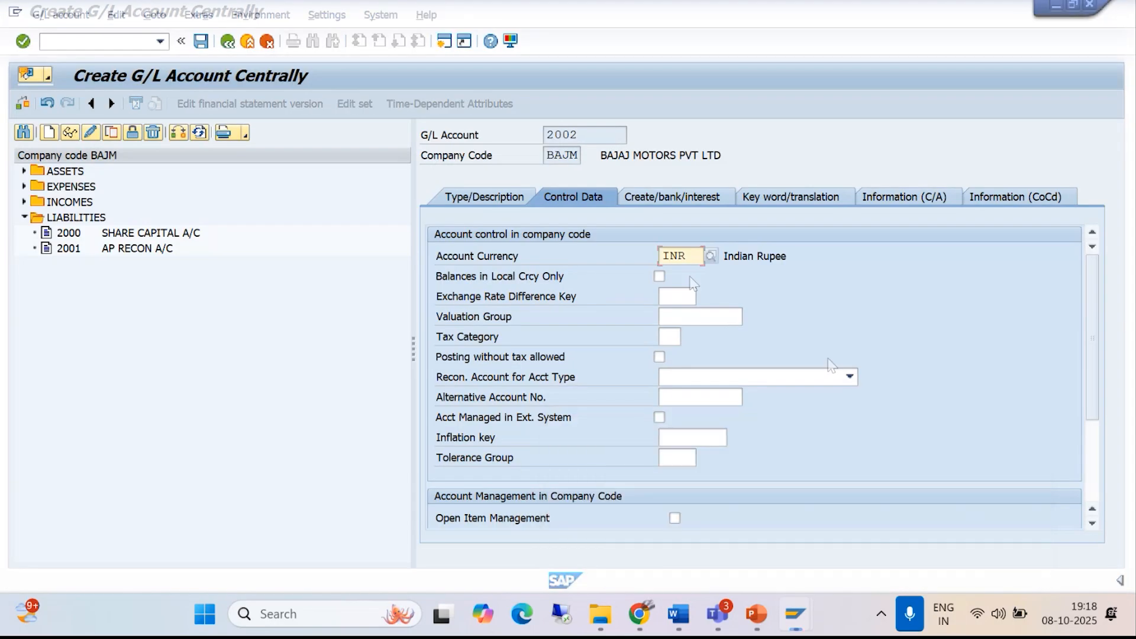
- Enable balances in local currency only and set the sort key to 001 for account 2002
click(659, 275)
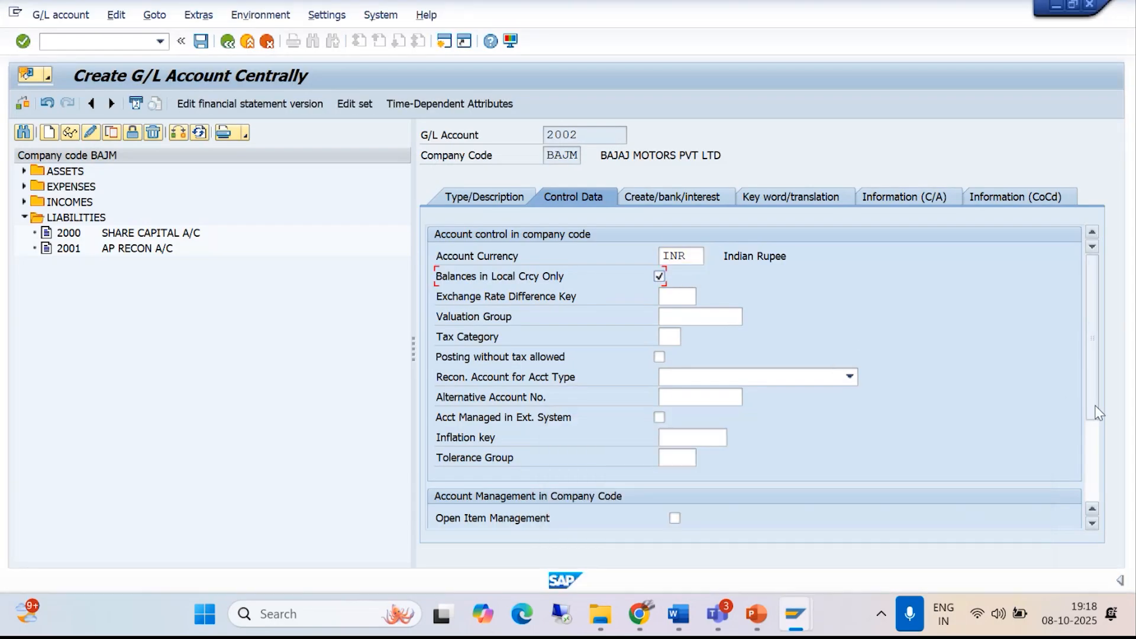
scroll(1095, 411, down, 3)
click(675, 458)
text(001)
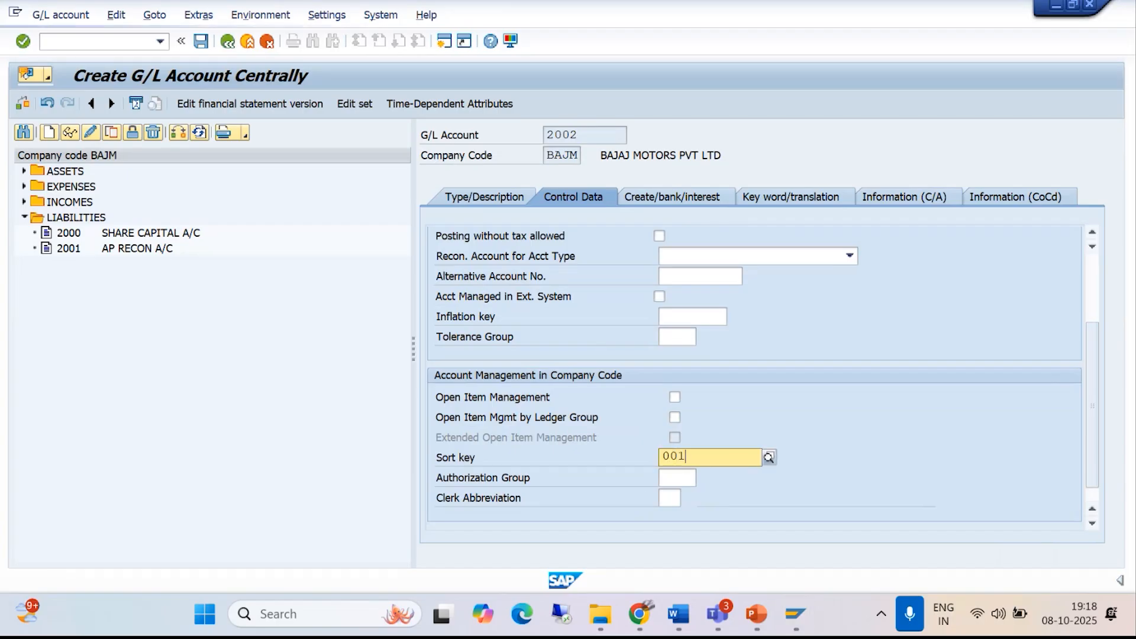
key(Return)
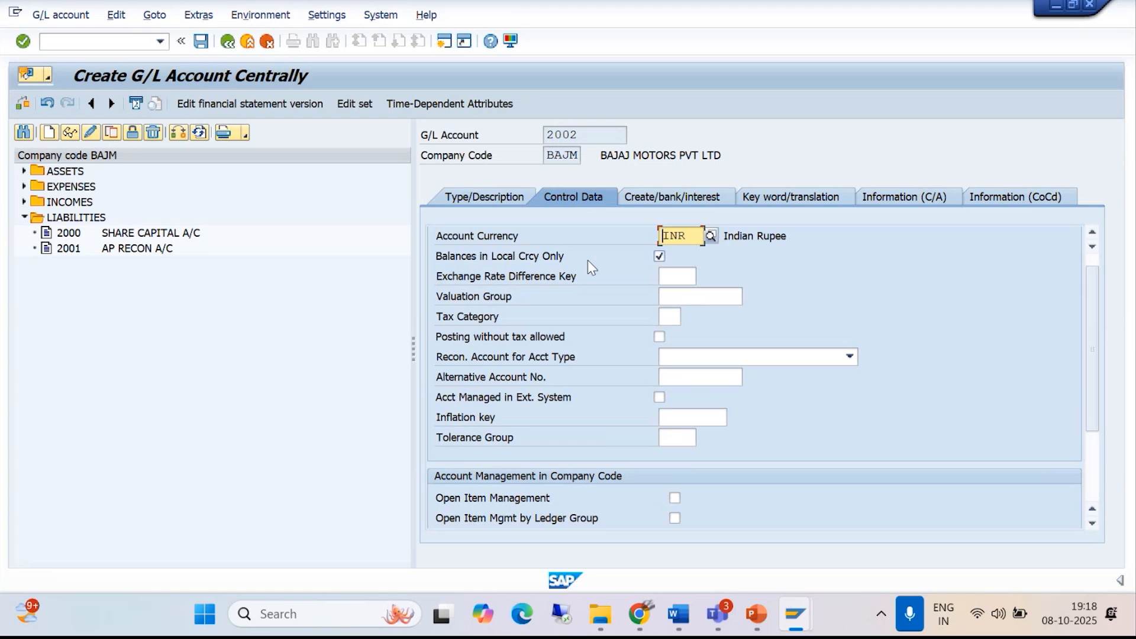
- Examine the control data and Create/bank/interest examples in the Word withholding tax notes, and return to the SAP account creation session
click(679, 612)
click(760, 520)
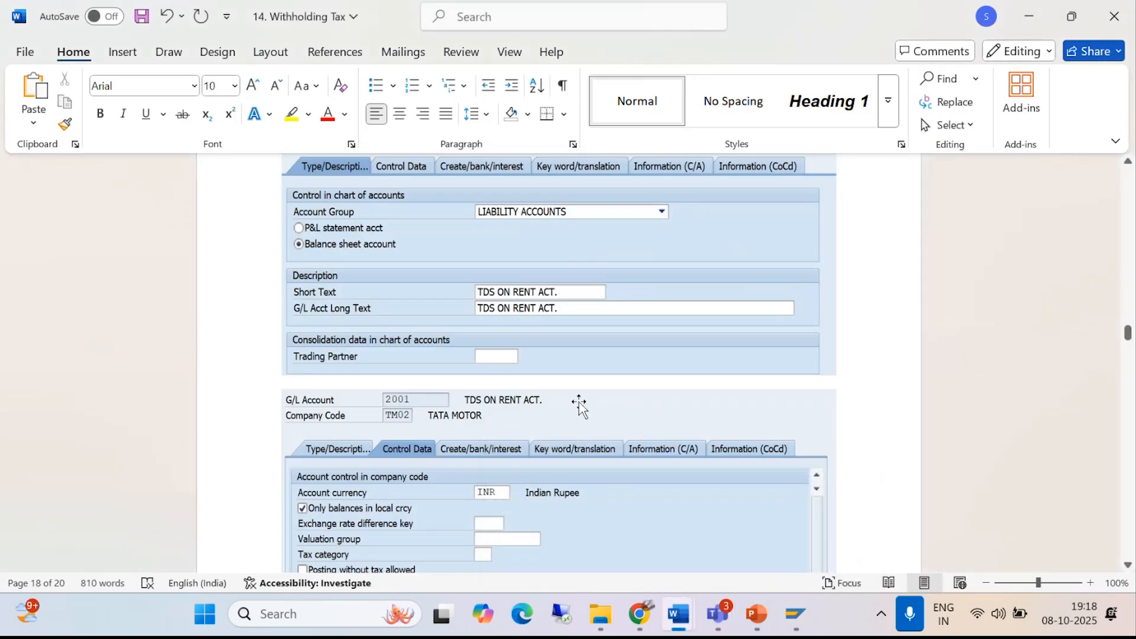
scroll(571, 403, down, 3)
scroll(571, 402, down, 3)
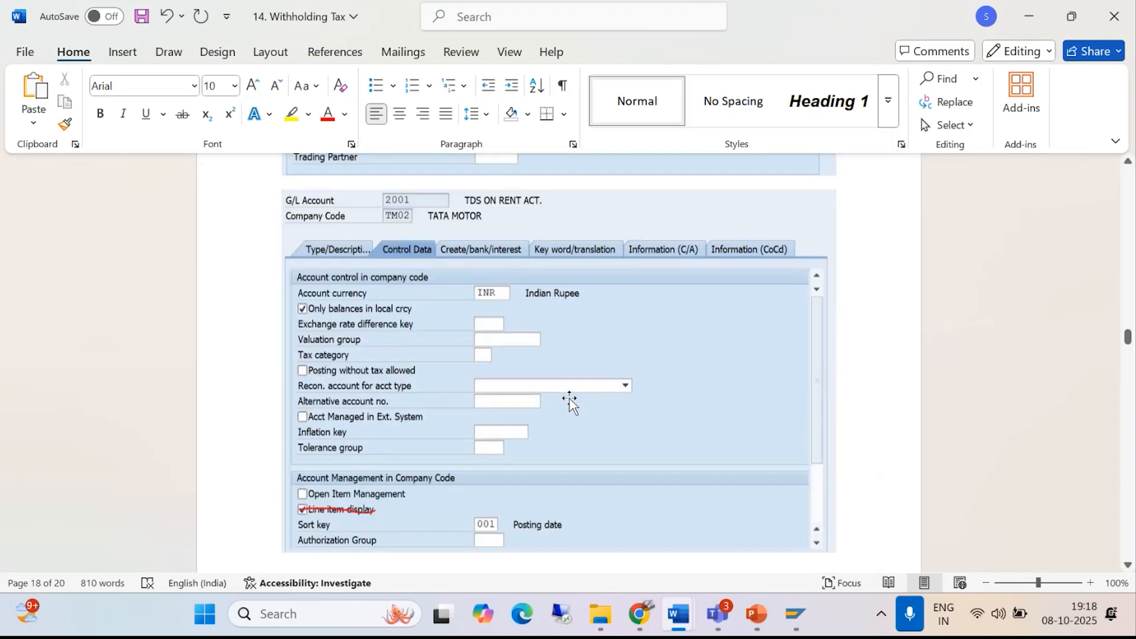
scroll(570, 402, up, 3)
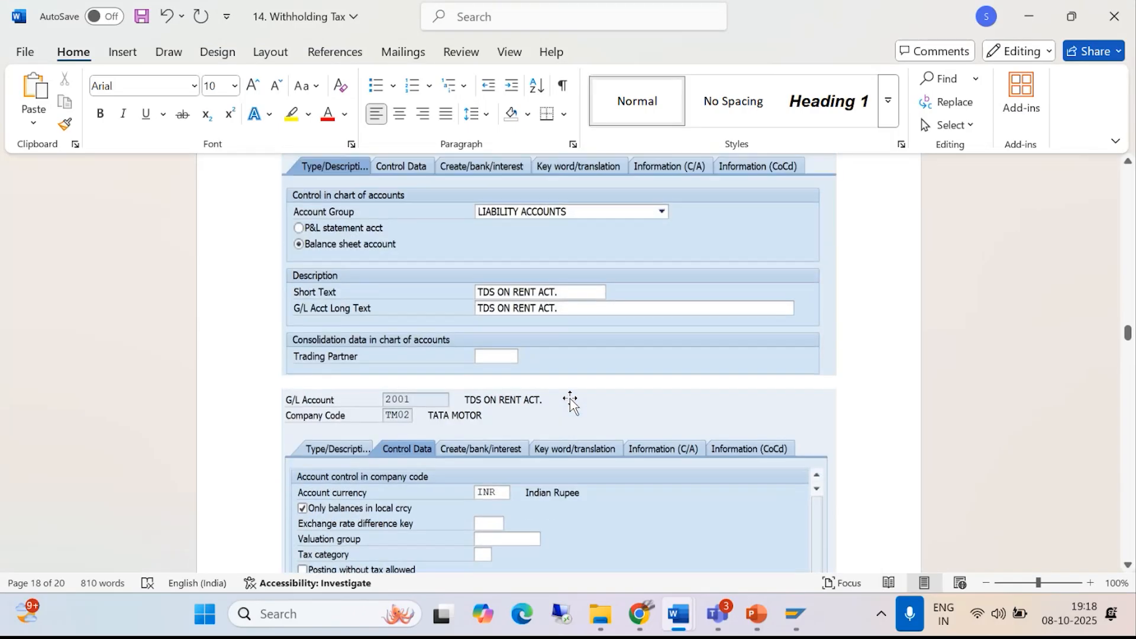
scroll(571, 400, down, 8)
scroll(576, 396, down, 4)
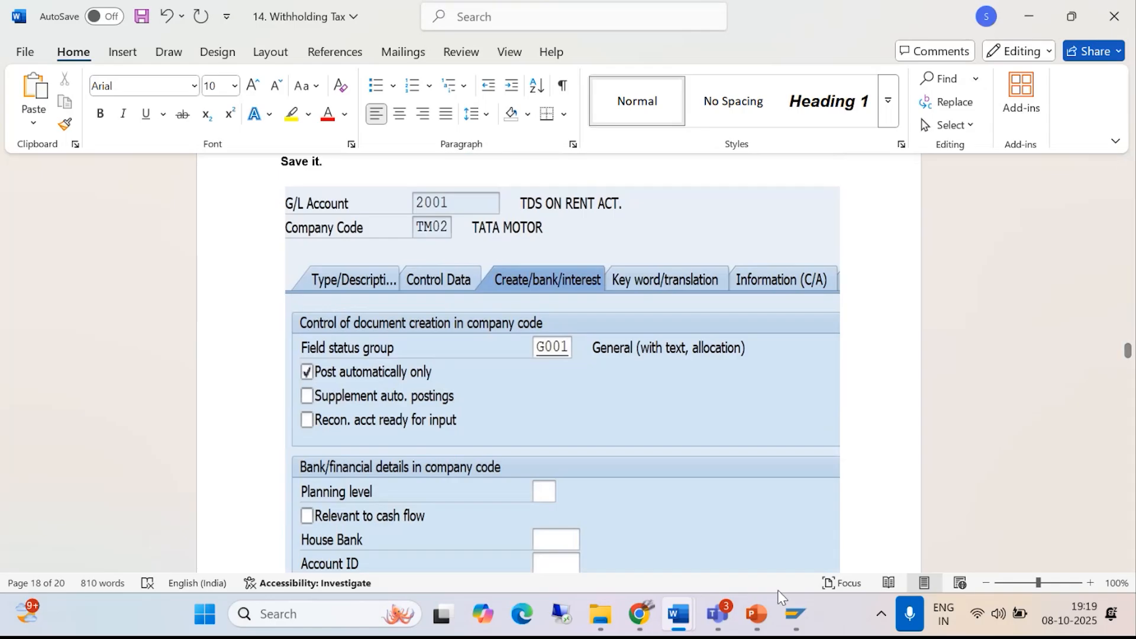
mouse_move(796, 615)
mouse_move(798, 520)
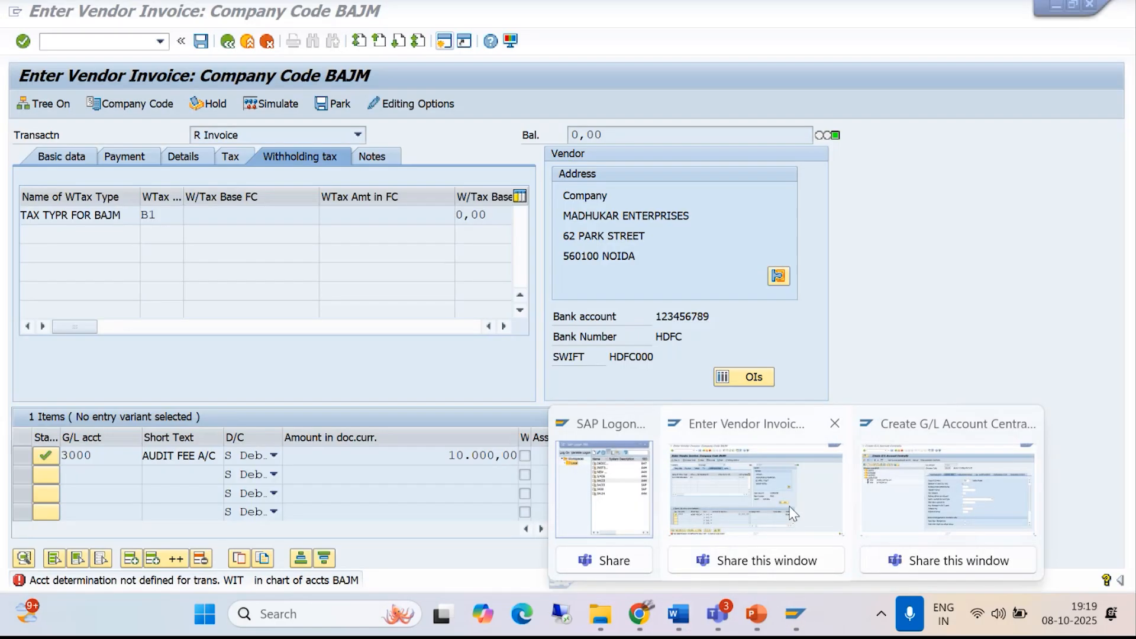
click(946, 491)
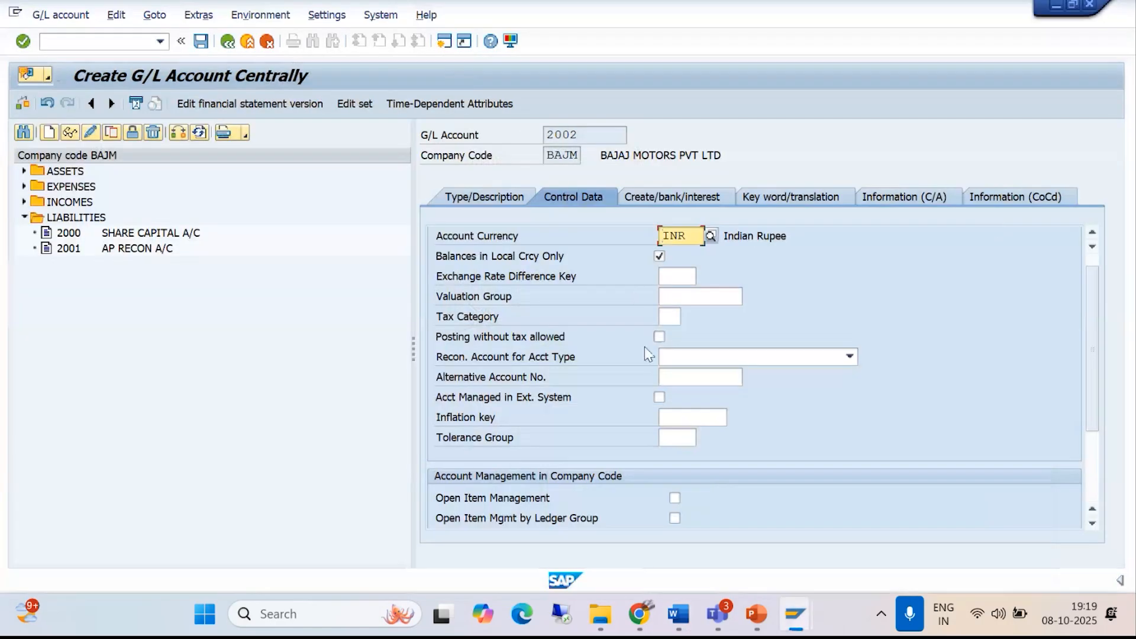
- Enable Post Automatically Only, set the field status group to G001, and save G/L account 2002
click(669, 197)
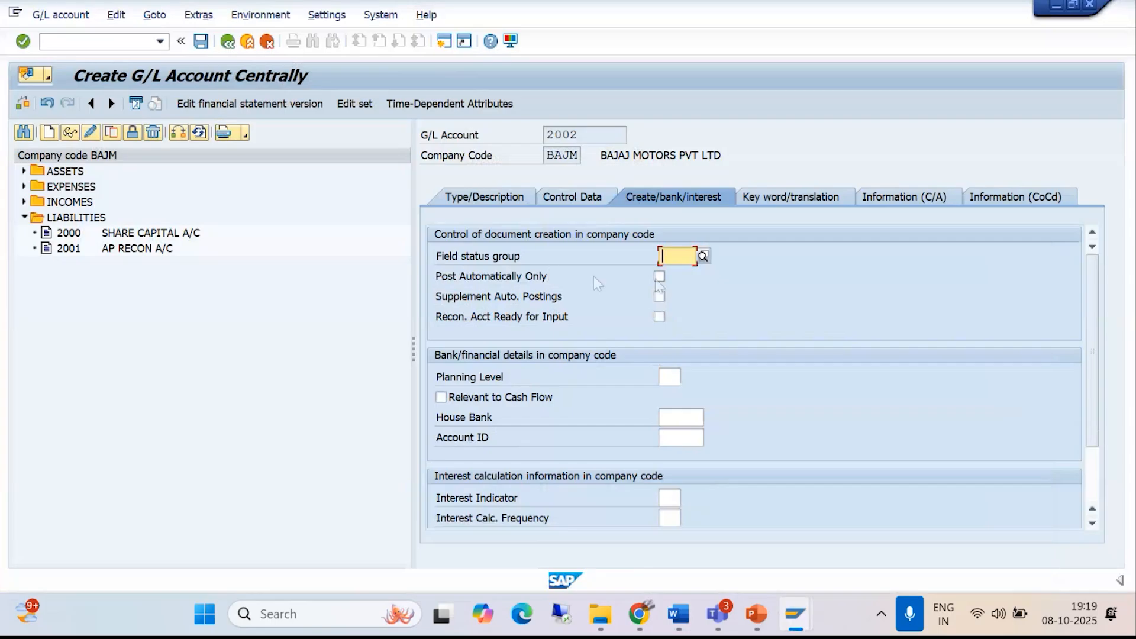
click(659, 276)
click(672, 254)
text(G00)
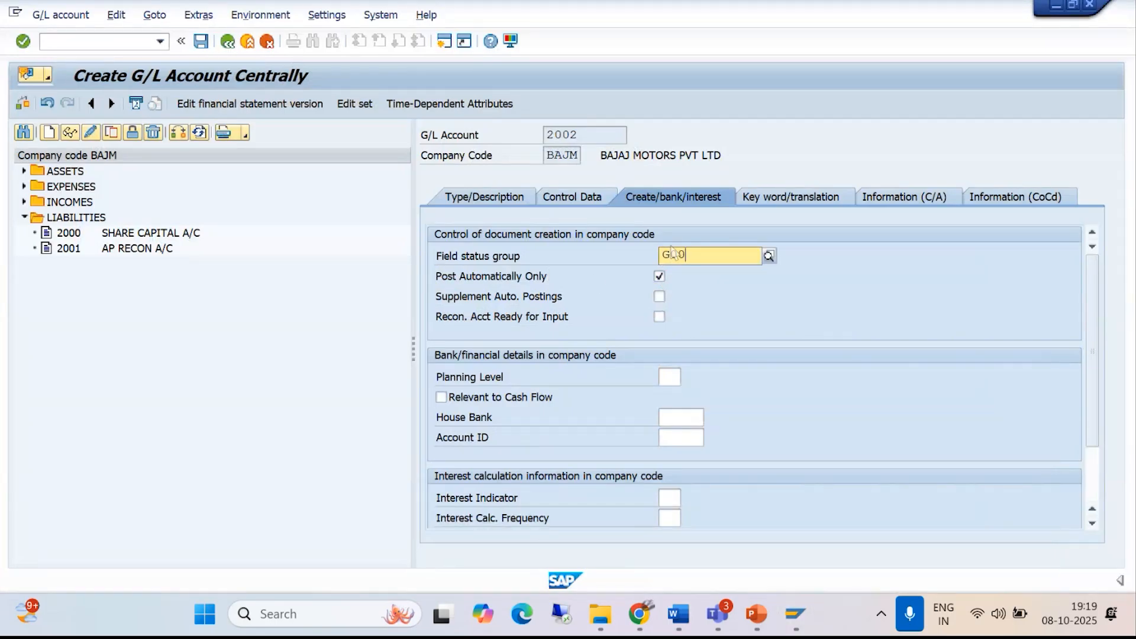
text(1)
key(Return)
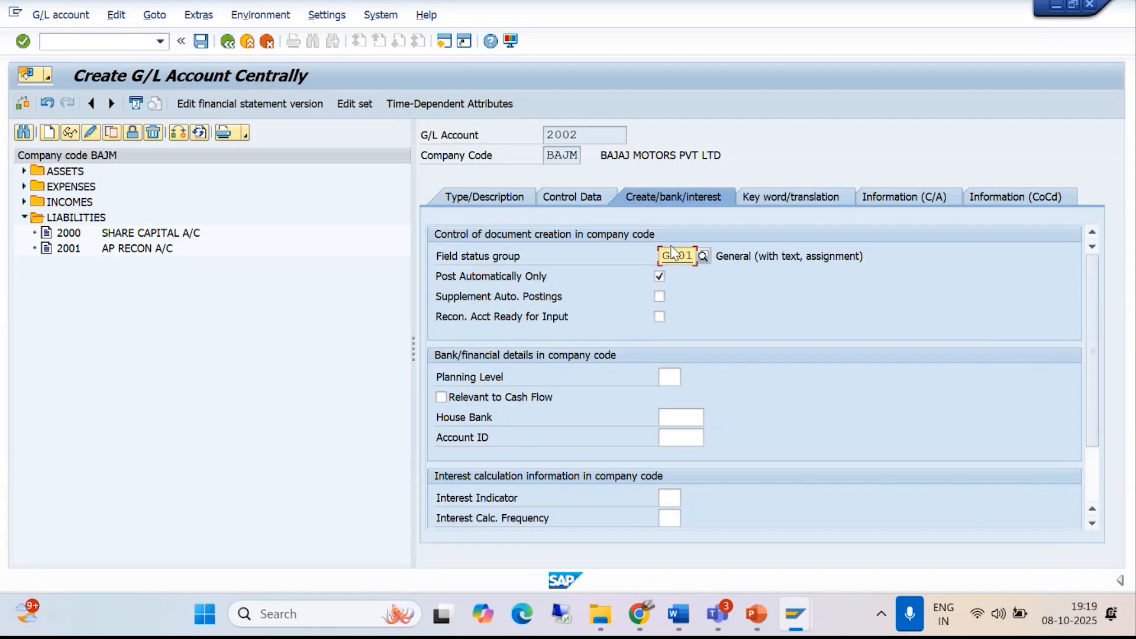
click(199, 42)
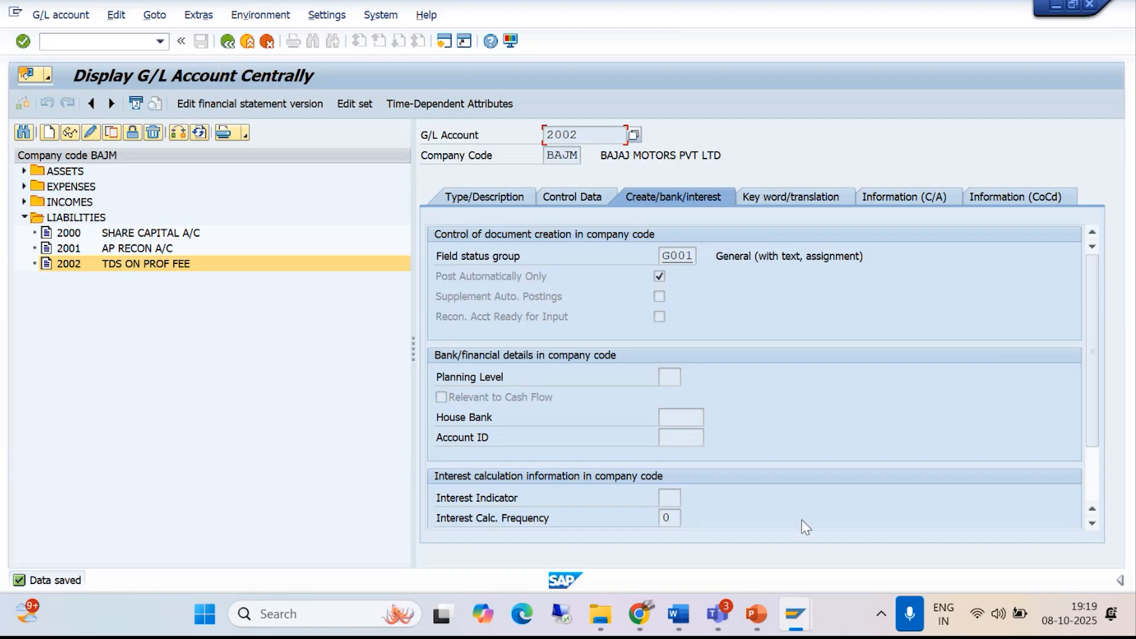
- Read the SPRO path and WIT account determination example in the Word withholding tax notes, and return to the SAP session displaying account 2002
mouse_move(678, 613)
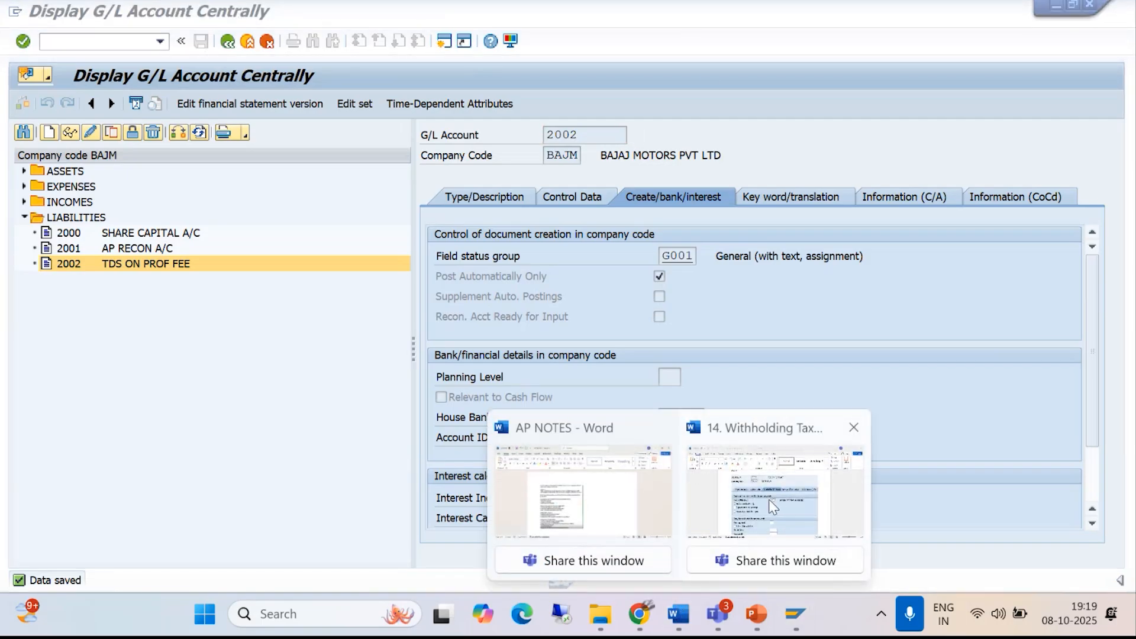
click(781, 486)
scroll(561, 362, up, 3)
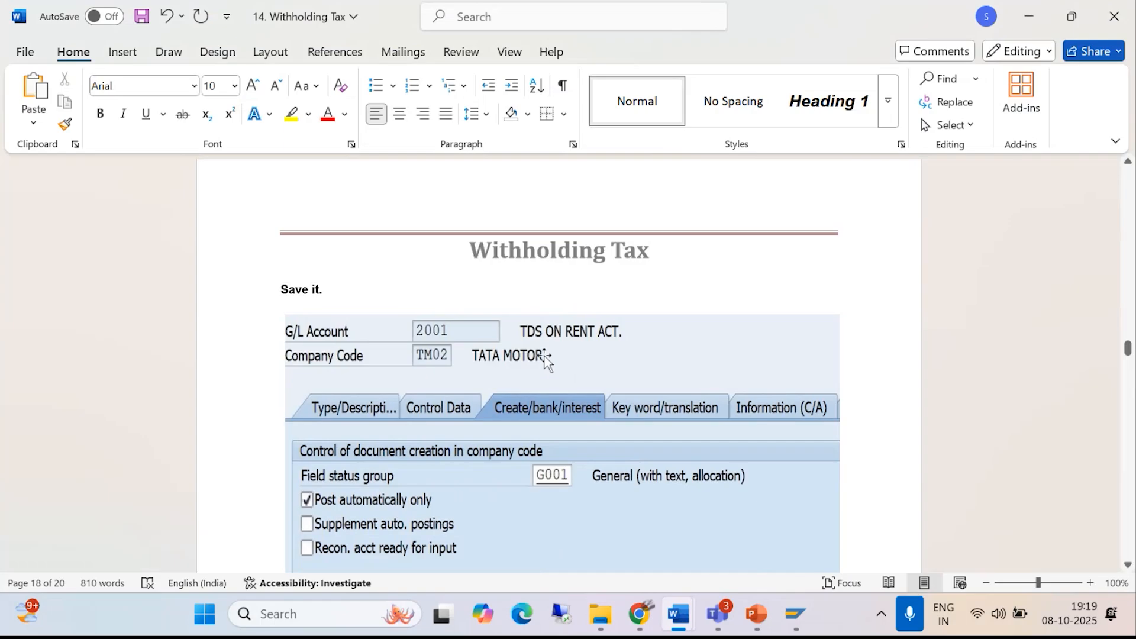
scroll(544, 361, down, 10)
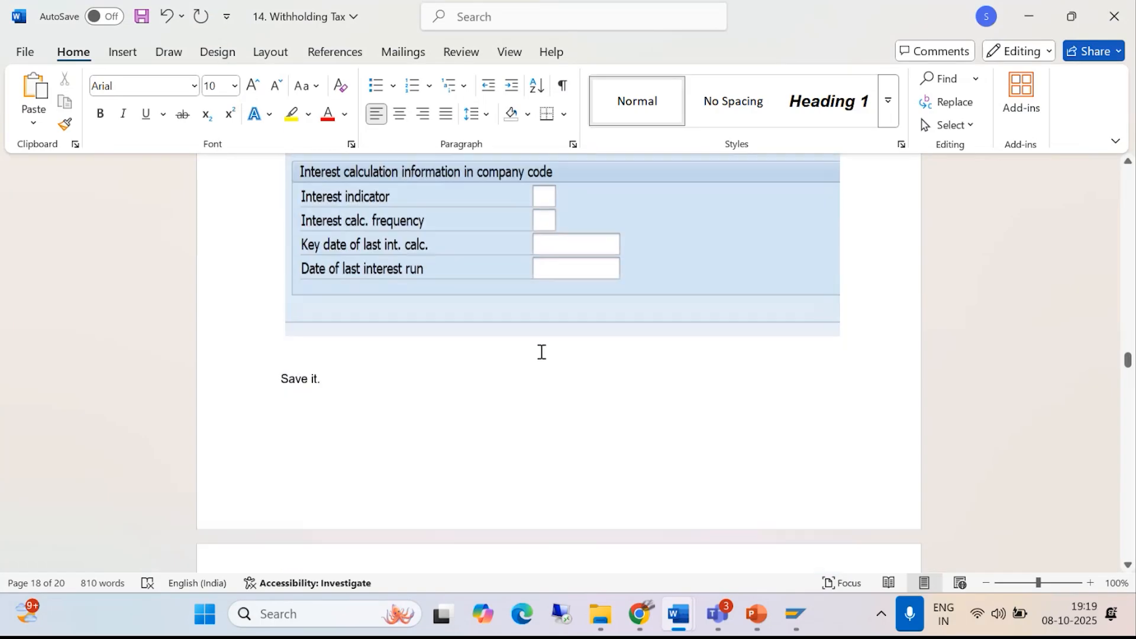
scroll(541, 352, down, 2)
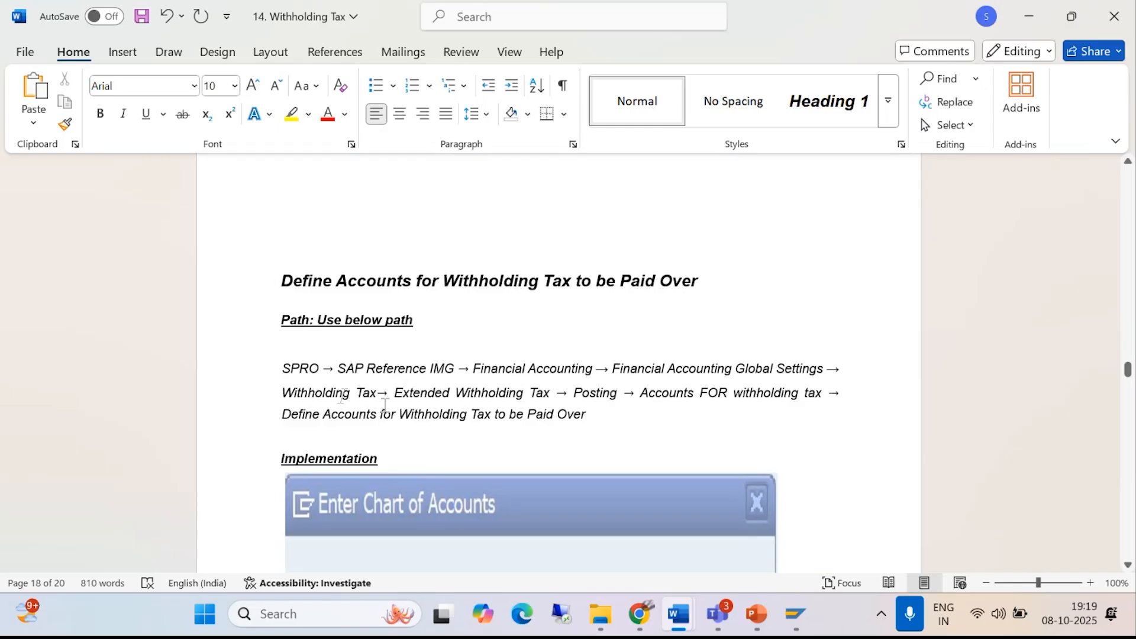
scroll(384, 406, down, 8)
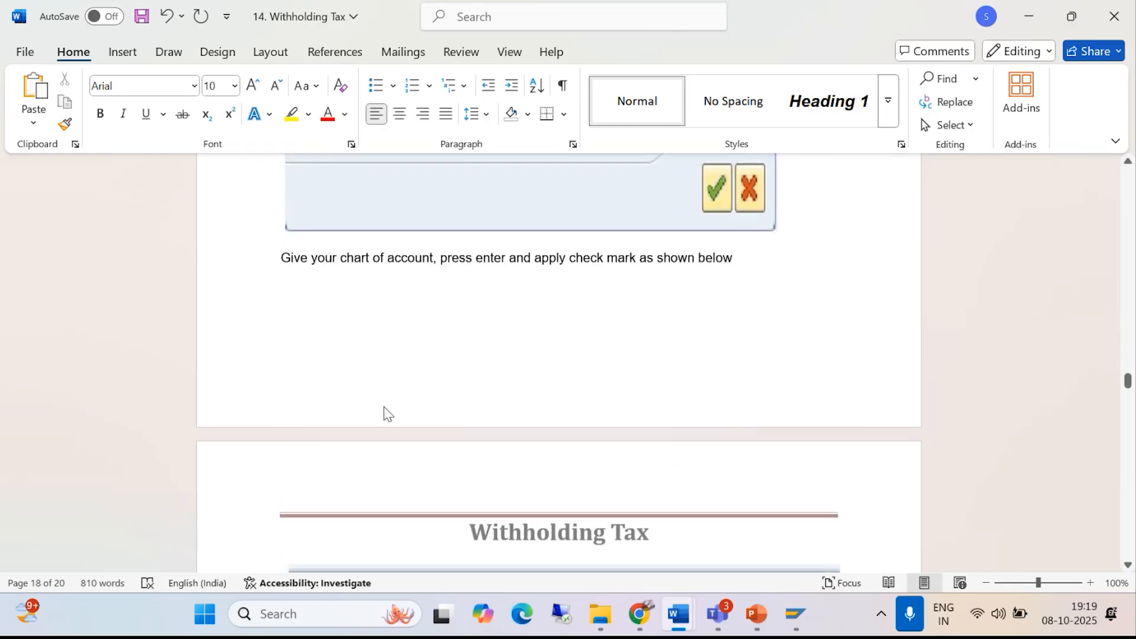
scroll(385, 412, down, 10)
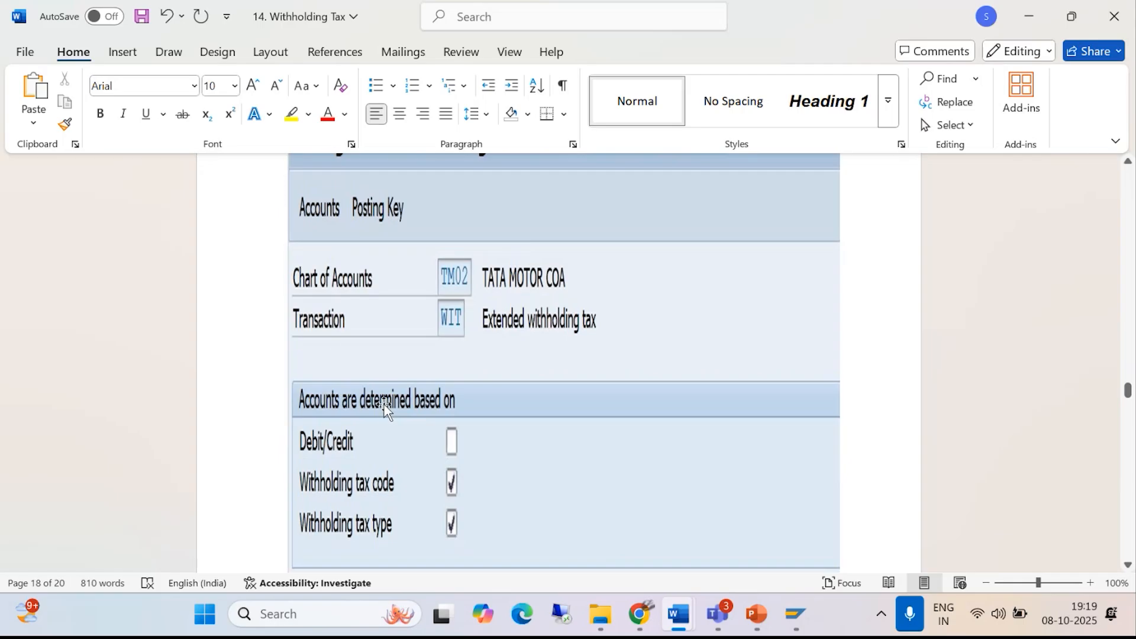
scroll(385, 408, up, 15)
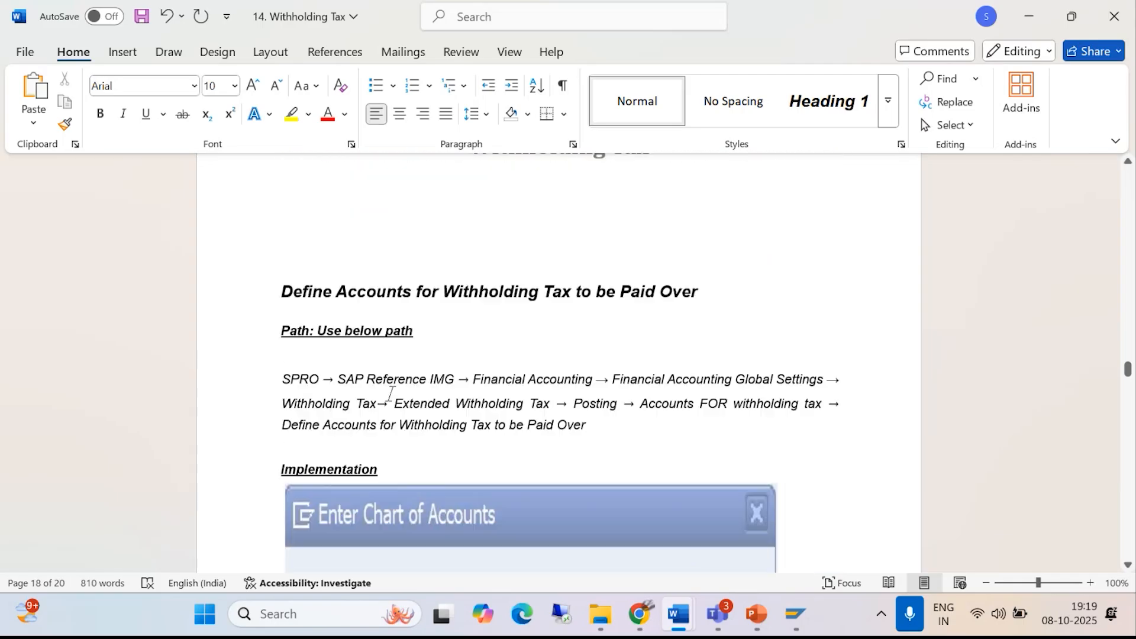
scroll(390, 394, down, 3)
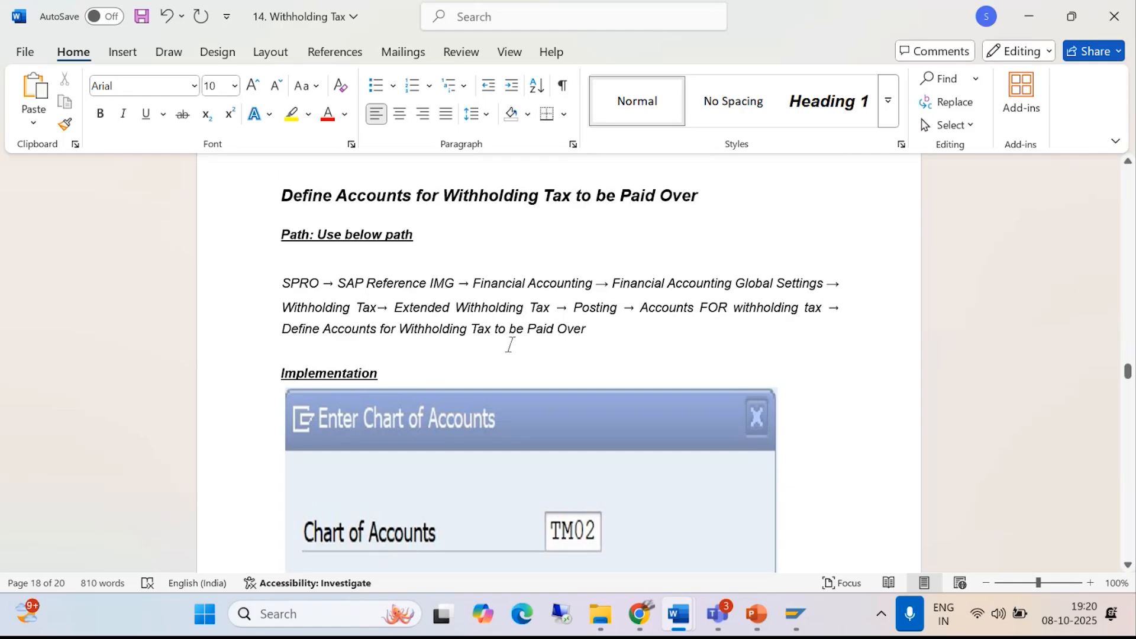
click(796, 615)
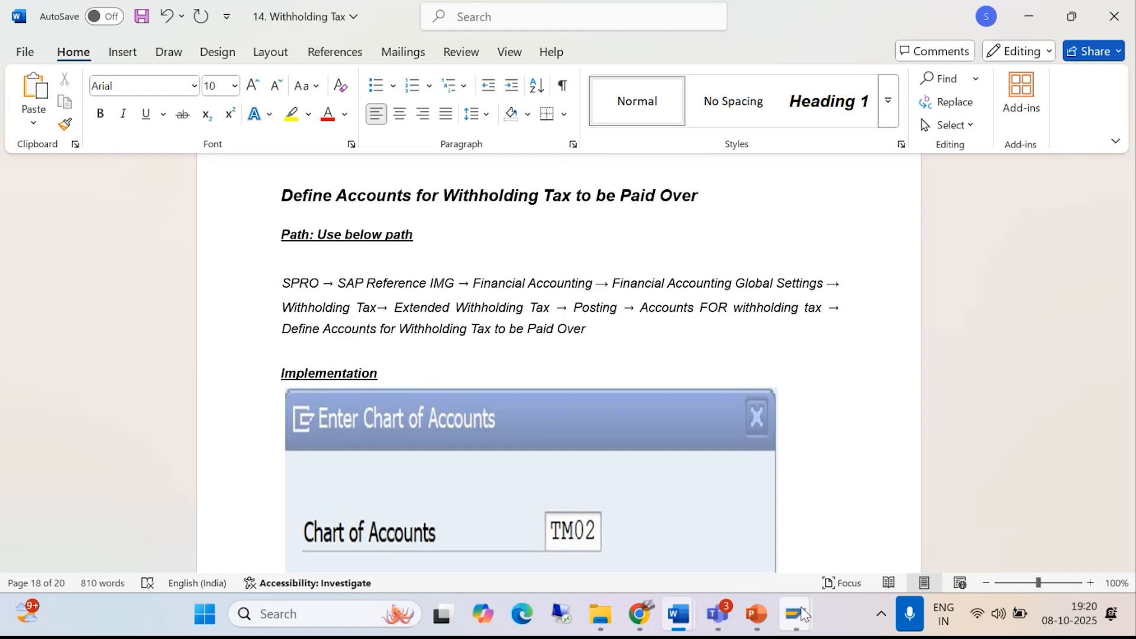
click(926, 510)
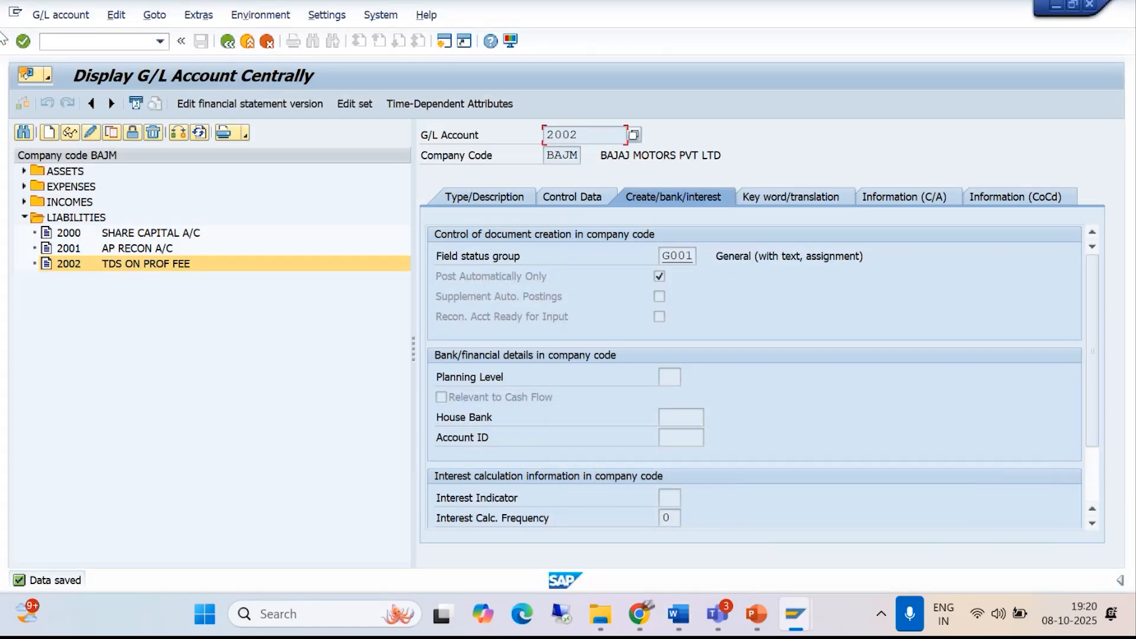
- Open the SPRO implementation guide and expand Financial Accounting Global Settings > Withholding Tax > Extended Withholding Tax > Posting
click(99, 43)
text(/)
text(NSPRO)
key(Return)
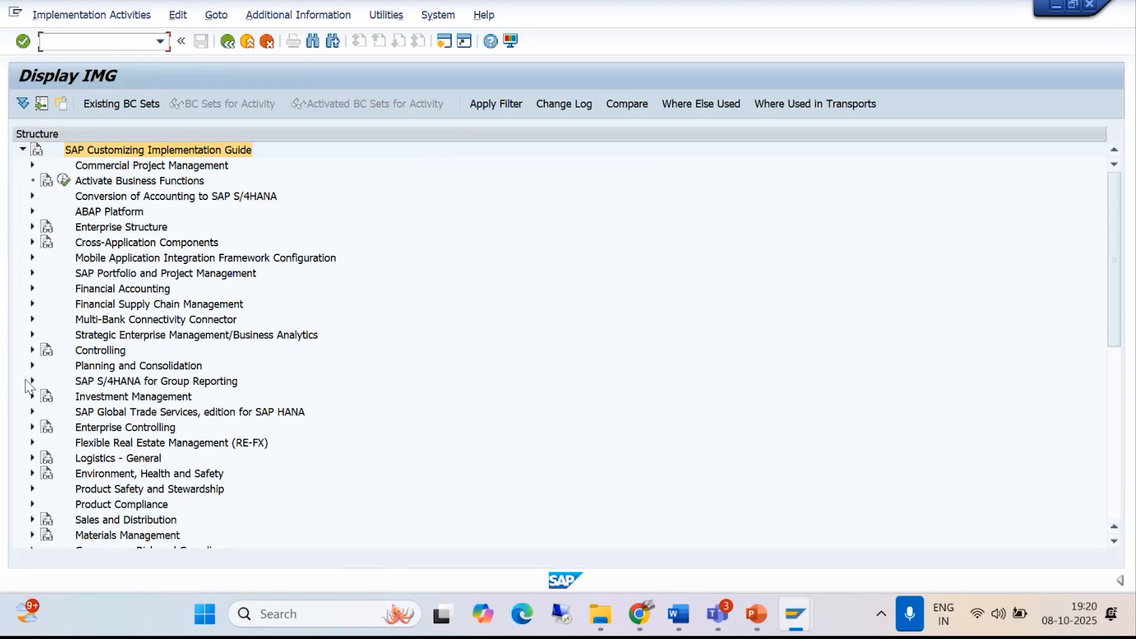
click(33, 288)
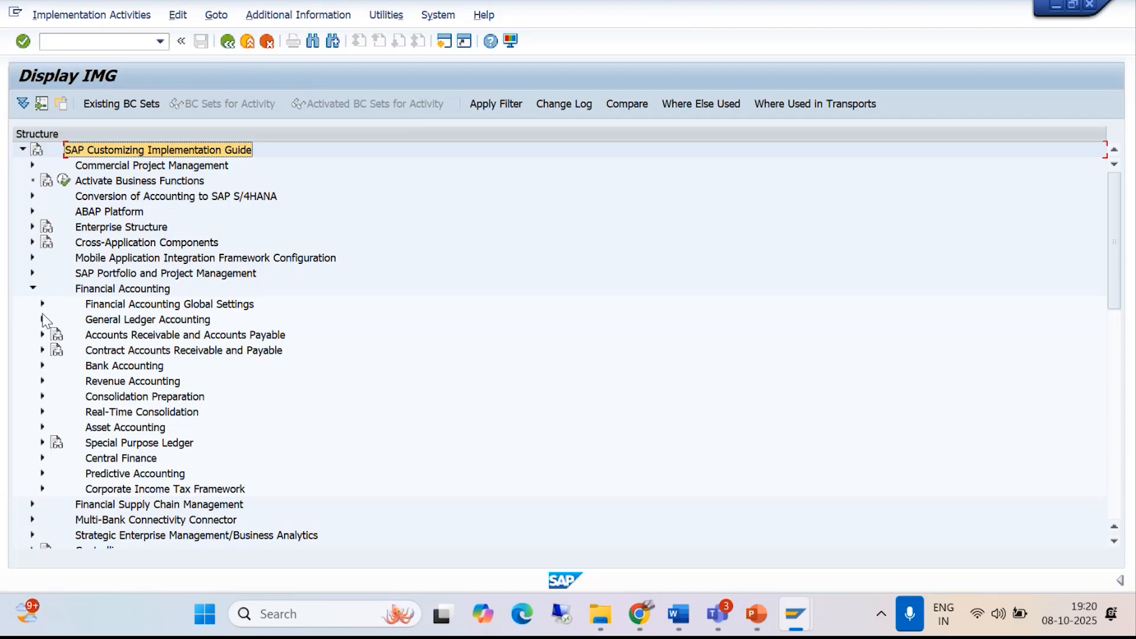
click(43, 304)
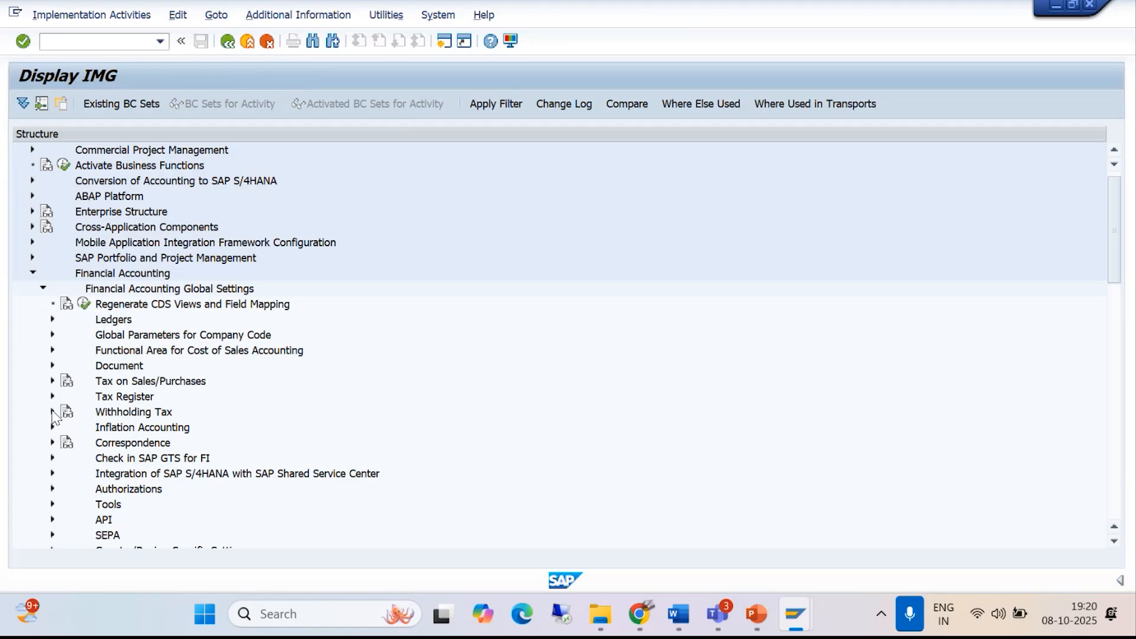
click(52, 412)
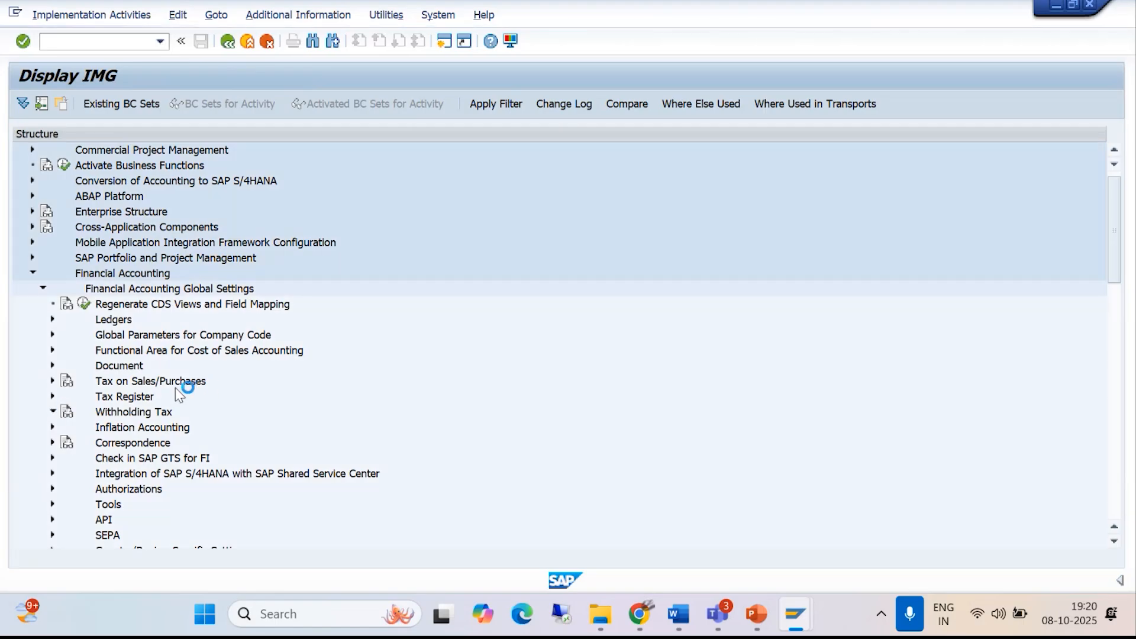
click(62, 444)
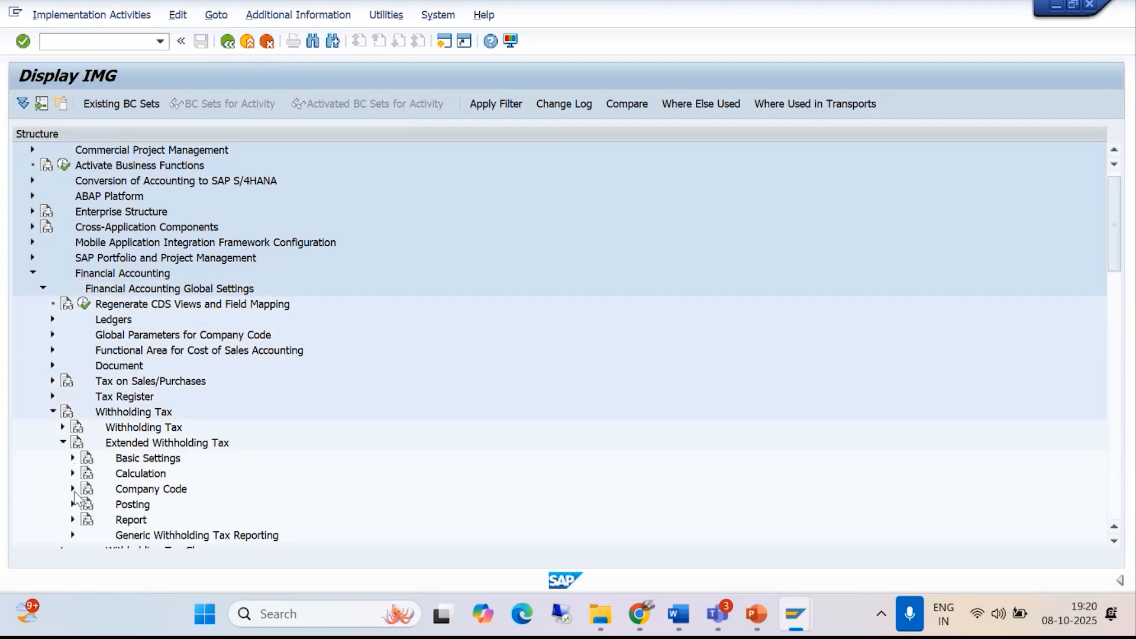
click(73, 504)
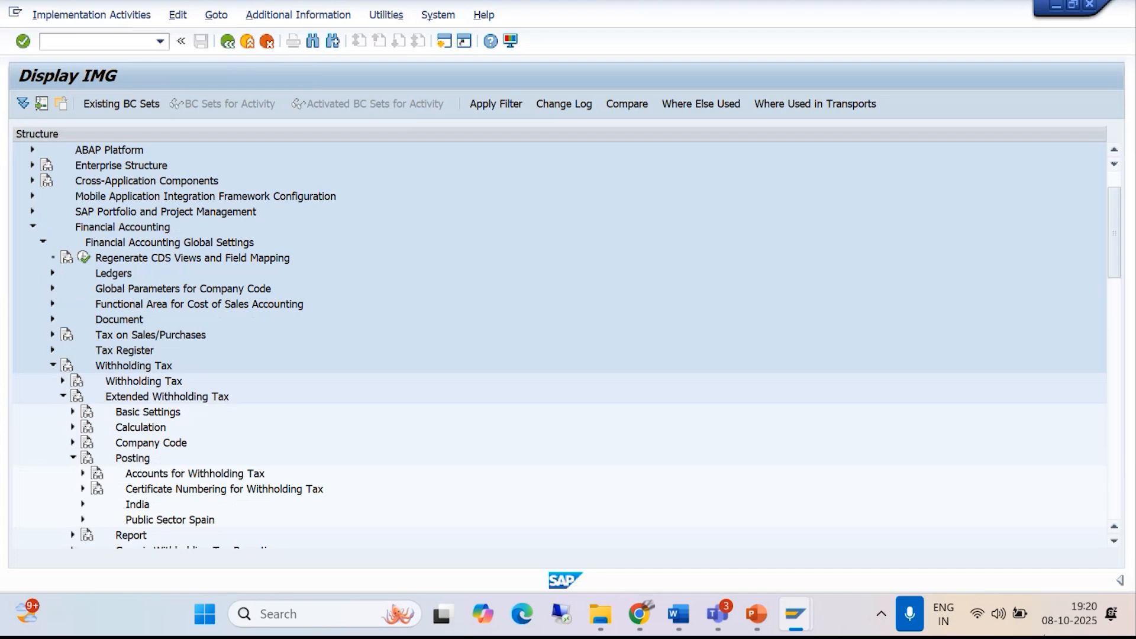
- Check the configuration path in the Word withholding tax notes, and return to the SAP implementation guide session
mouse_move(686, 614)
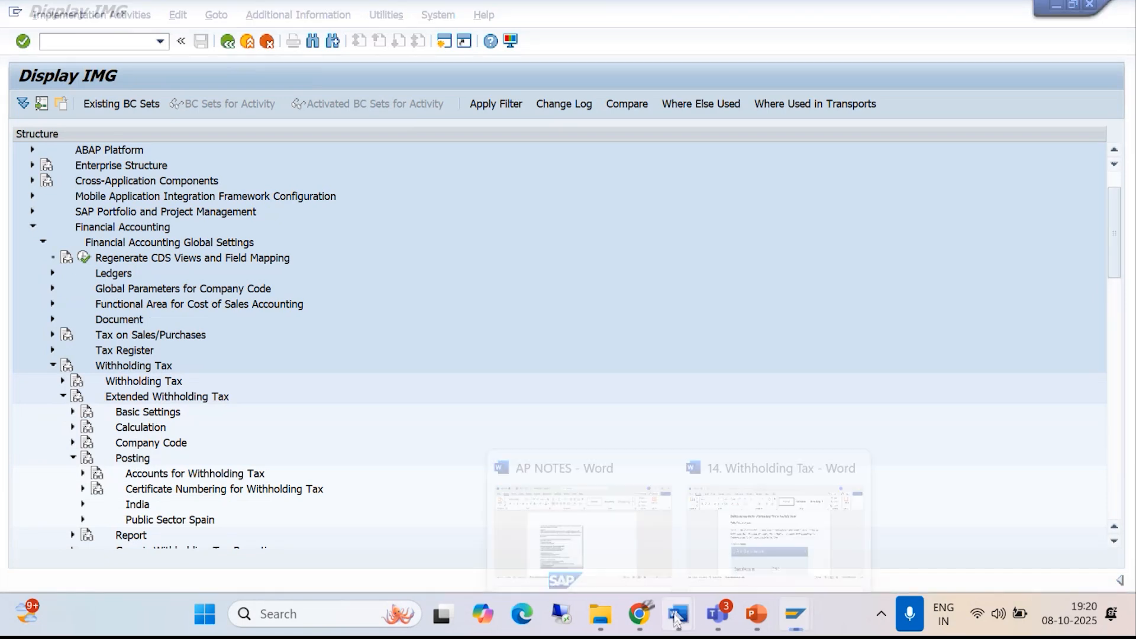
click(744, 520)
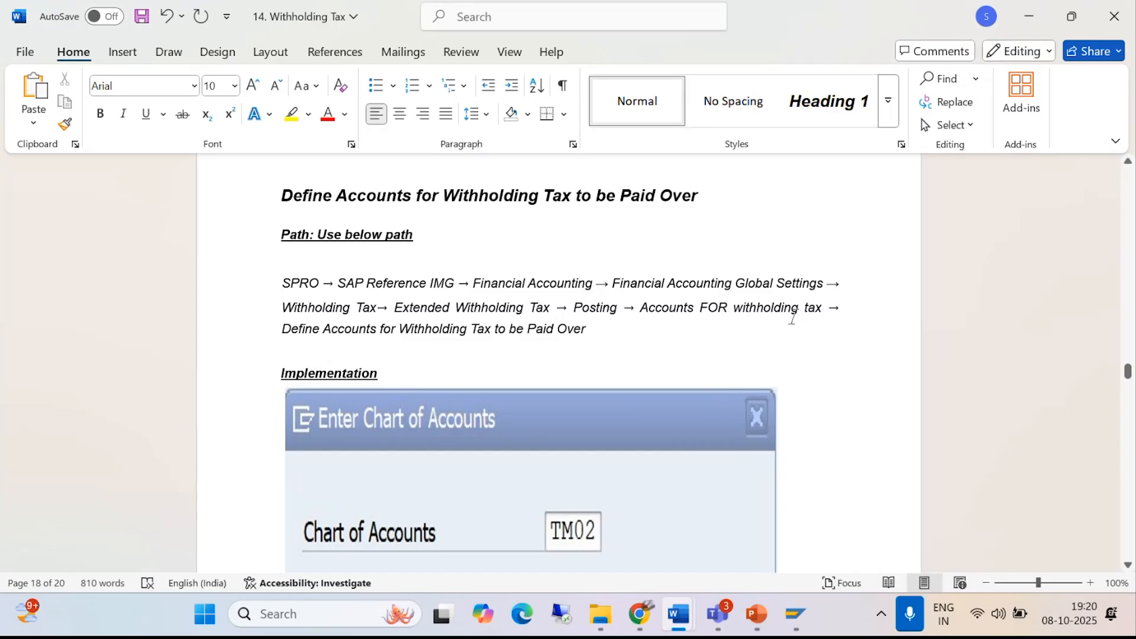
click(792, 610)
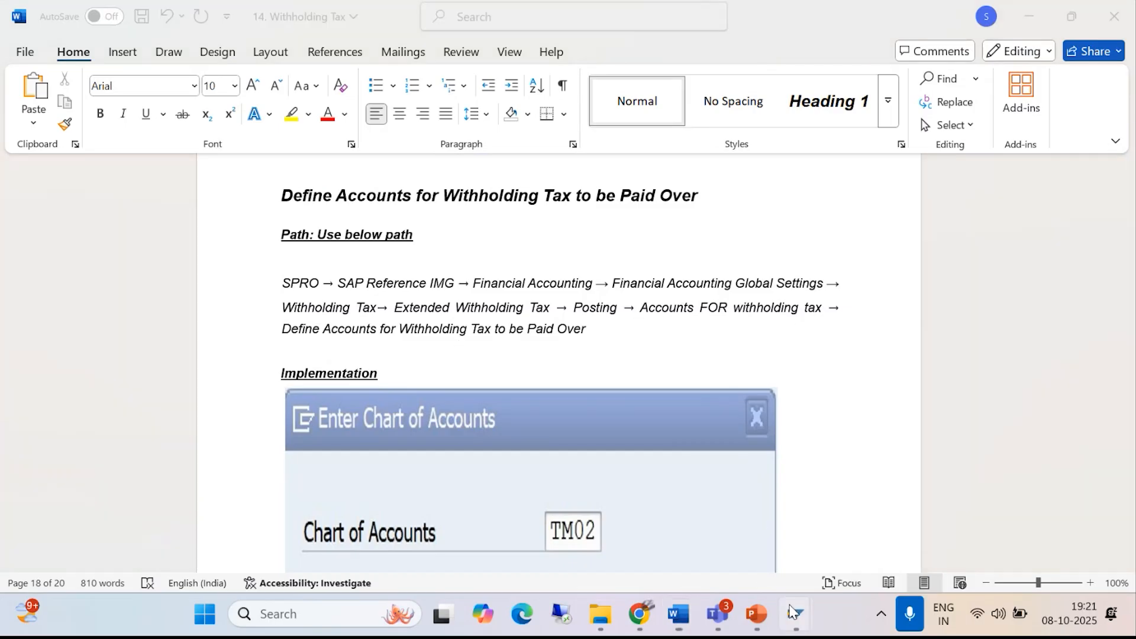
click(951, 482)
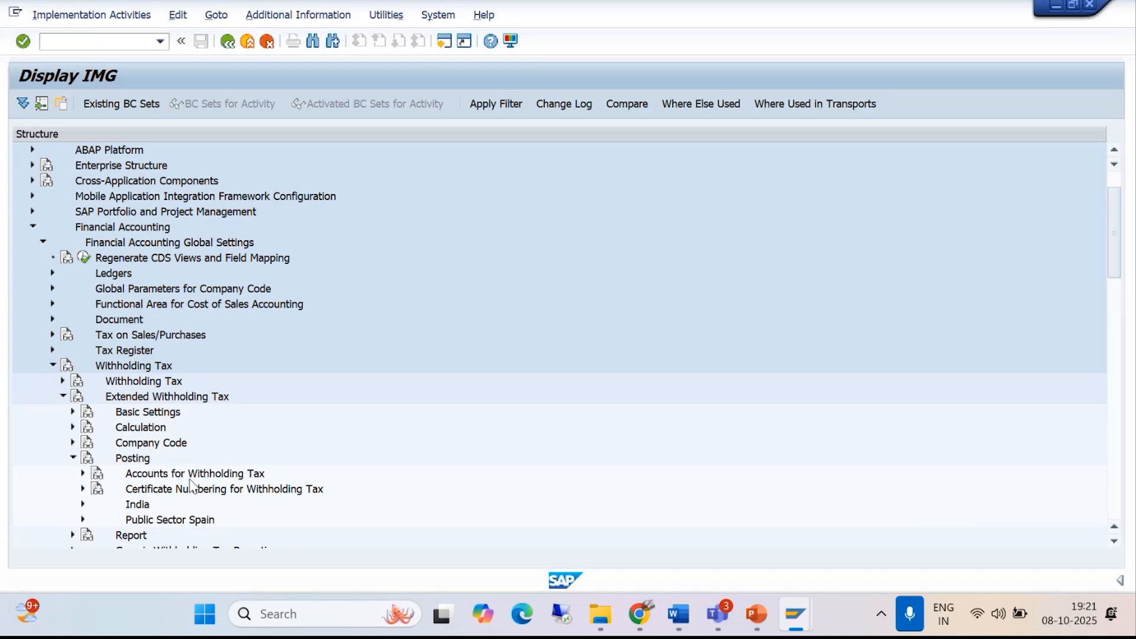
- Open Define Accounts for Withholding Tax to be Paid Over for chart of accounts BAJM
click(83, 473)
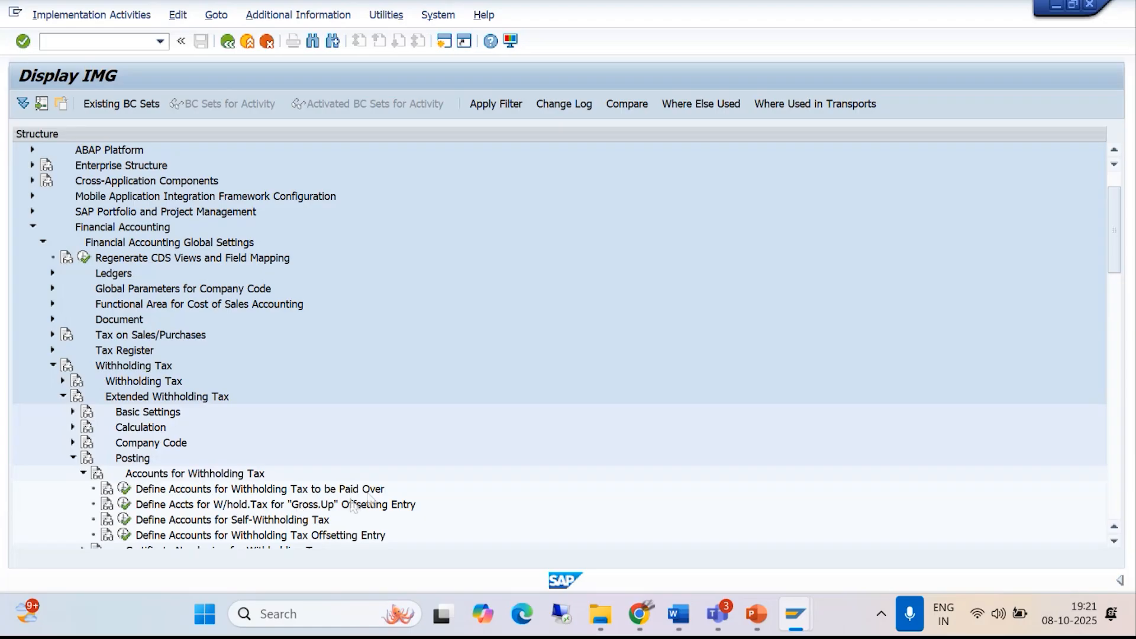
click(123, 489)
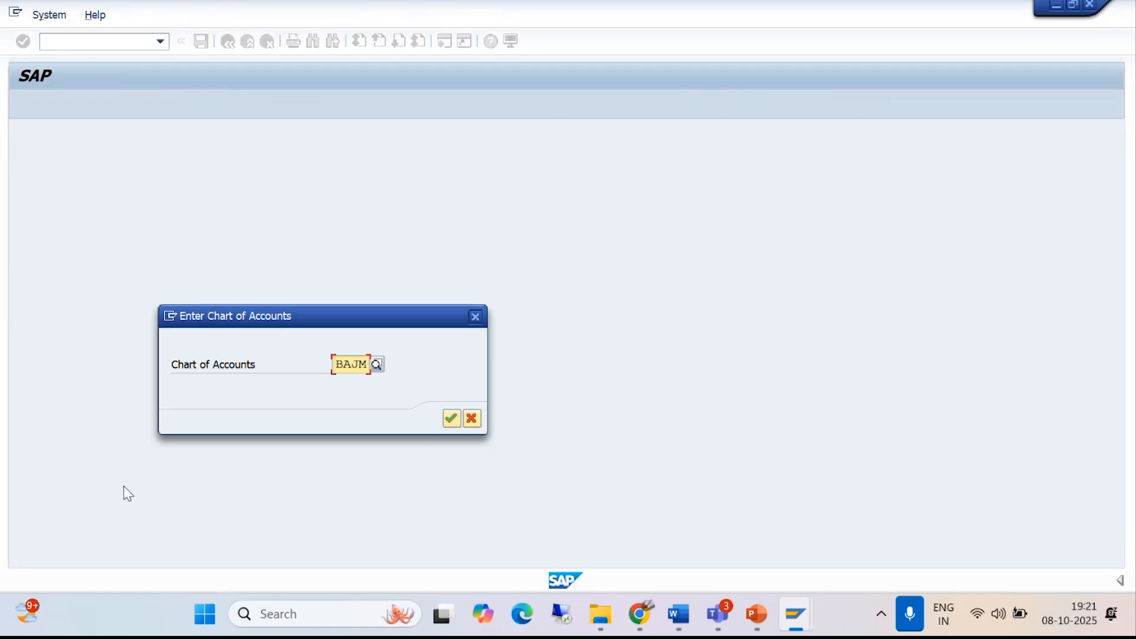
click(451, 418)
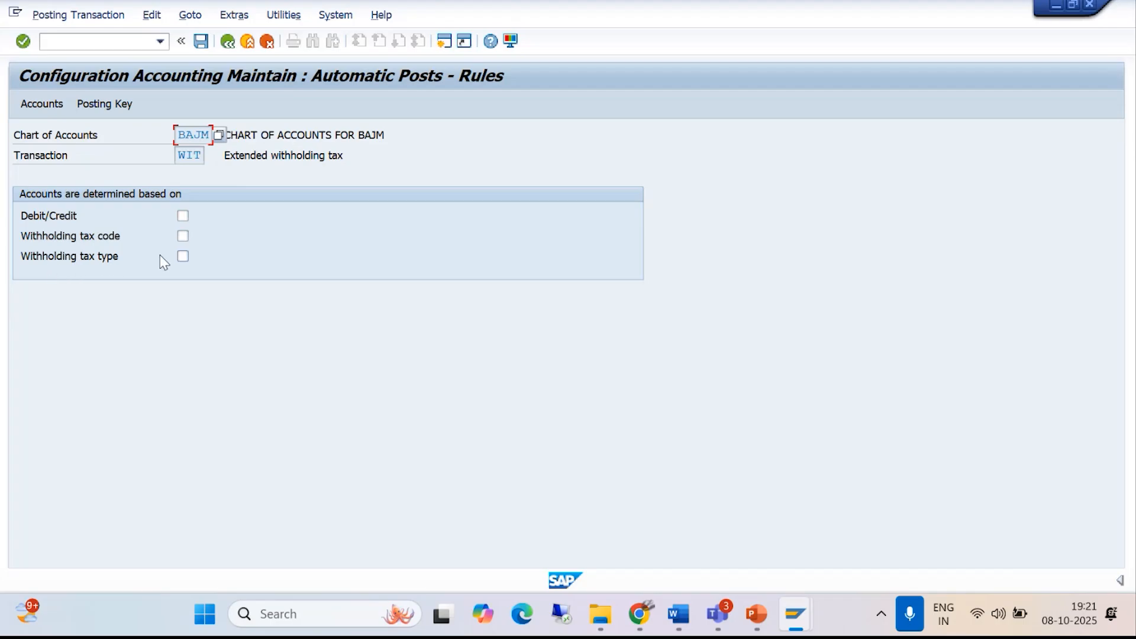
- Base the WIT account determination on withholding tax code and withholding tax type, and save the rules
click(181, 257)
click(181, 236)
key(ctrl+s)
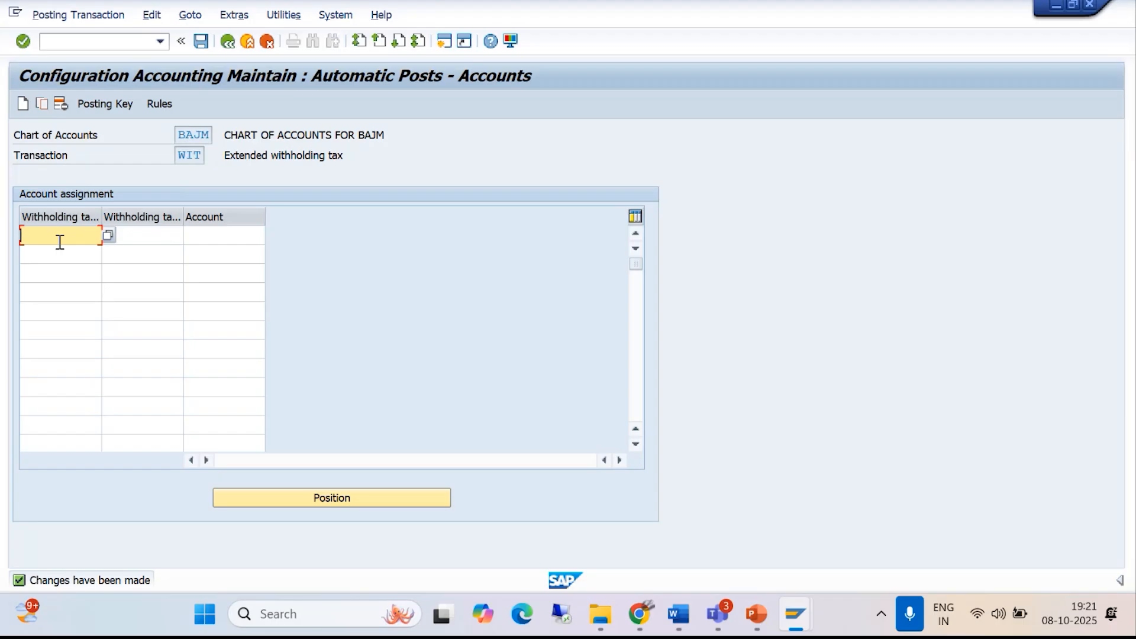
- Enter BA as the withholding tax type in the first account assignment row and check the list of possible types
text(BA)
click(107, 235)
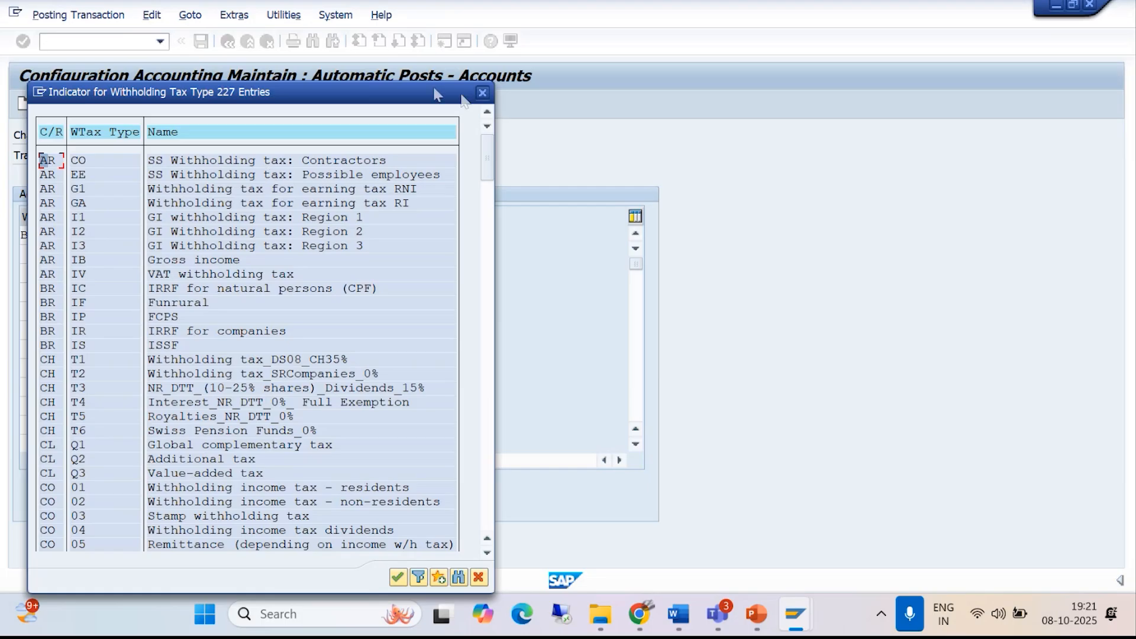
click(482, 93)
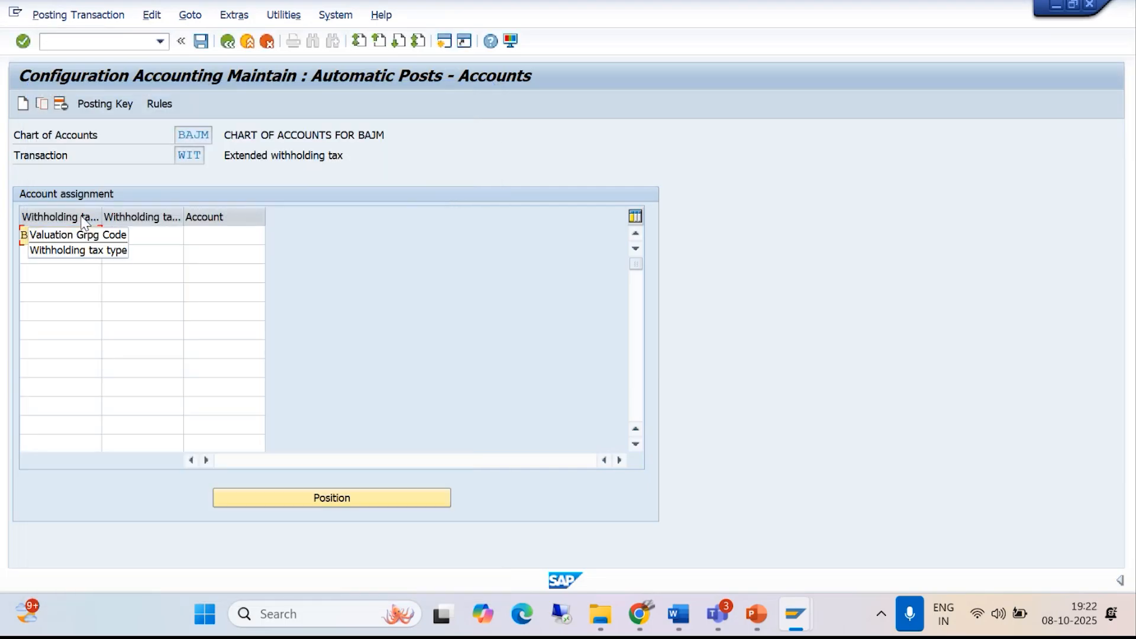
- Try B1 as the withholding tax type in the first row, checking the list of tax types before restoring BA
click(65, 234)
key(BackSpace)
text(1)
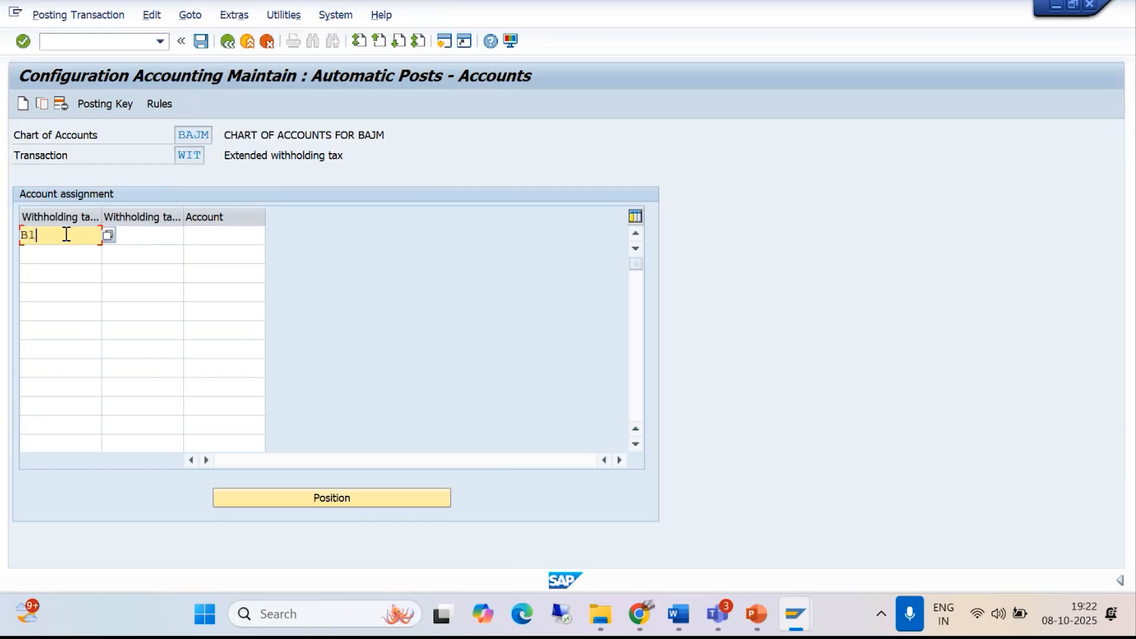
click(107, 235)
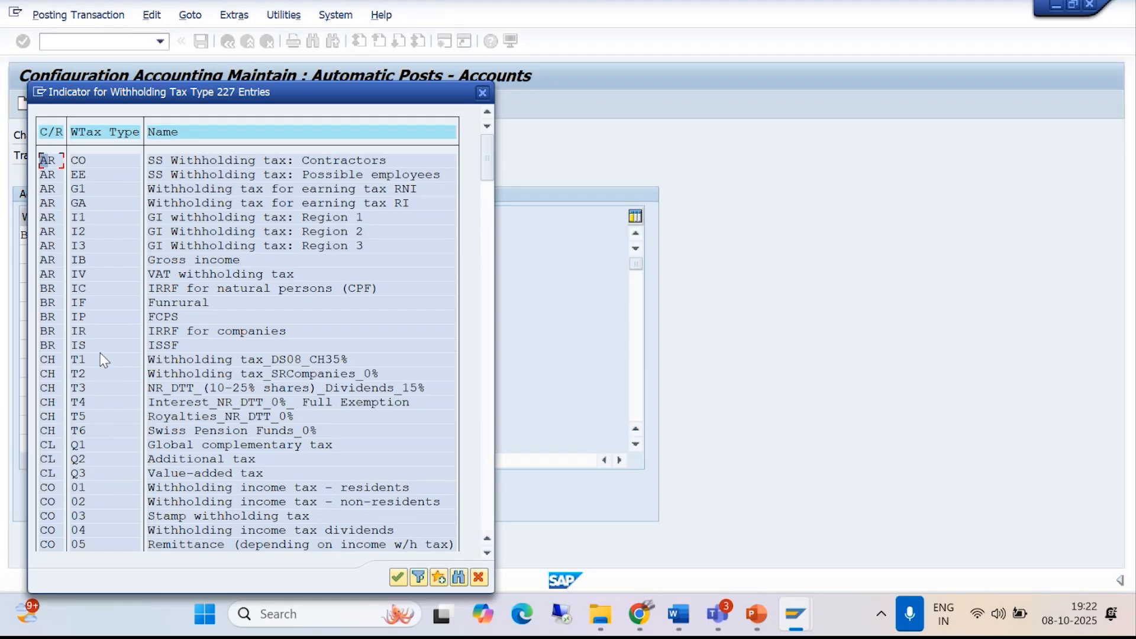
scroll(100, 355, down, 3)
scroll(97, 395, down, 4)
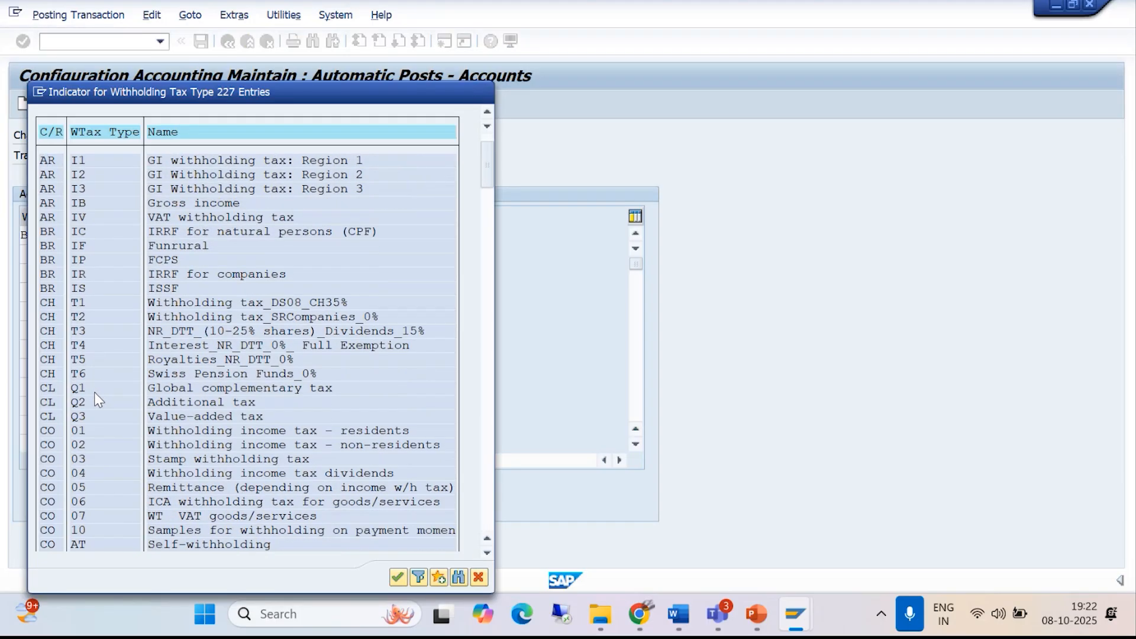
scroll(95, 400, down, 5)
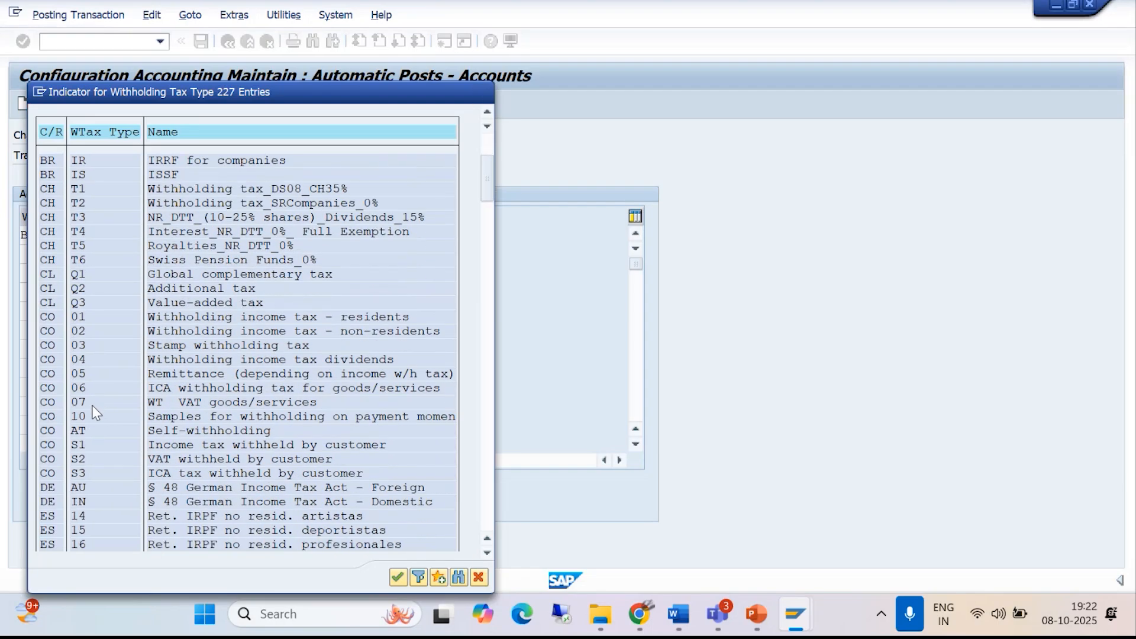
scroll(92, 406, down, 3)
scroll(89, 425, down, 1)
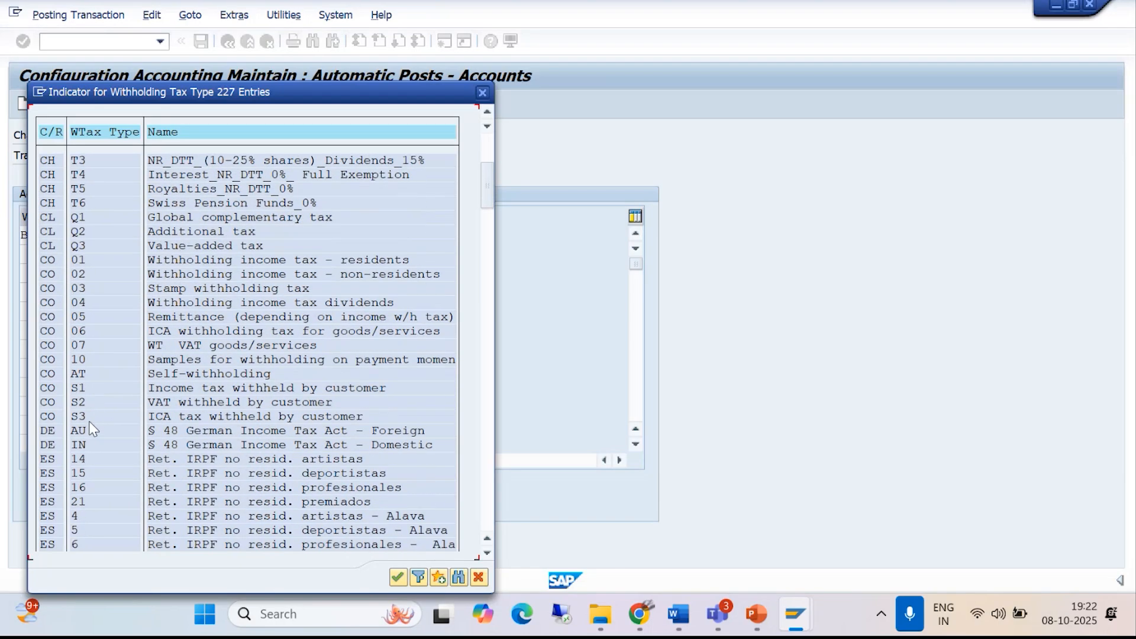
scroll(88, 426, down, 4)
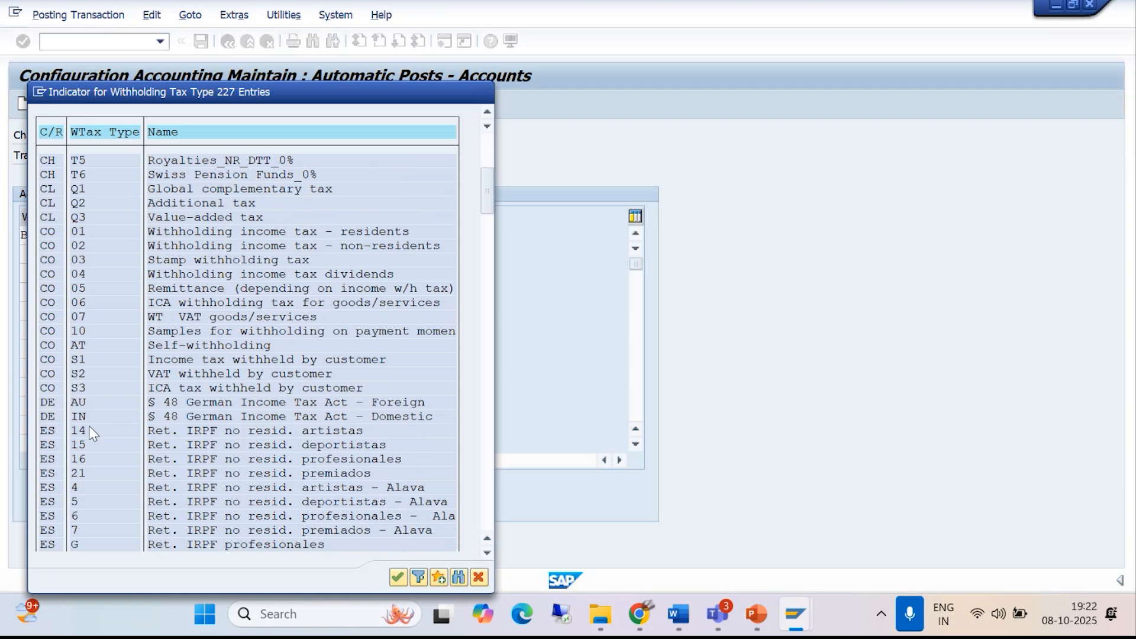
scroll(88, 431, down, 6)
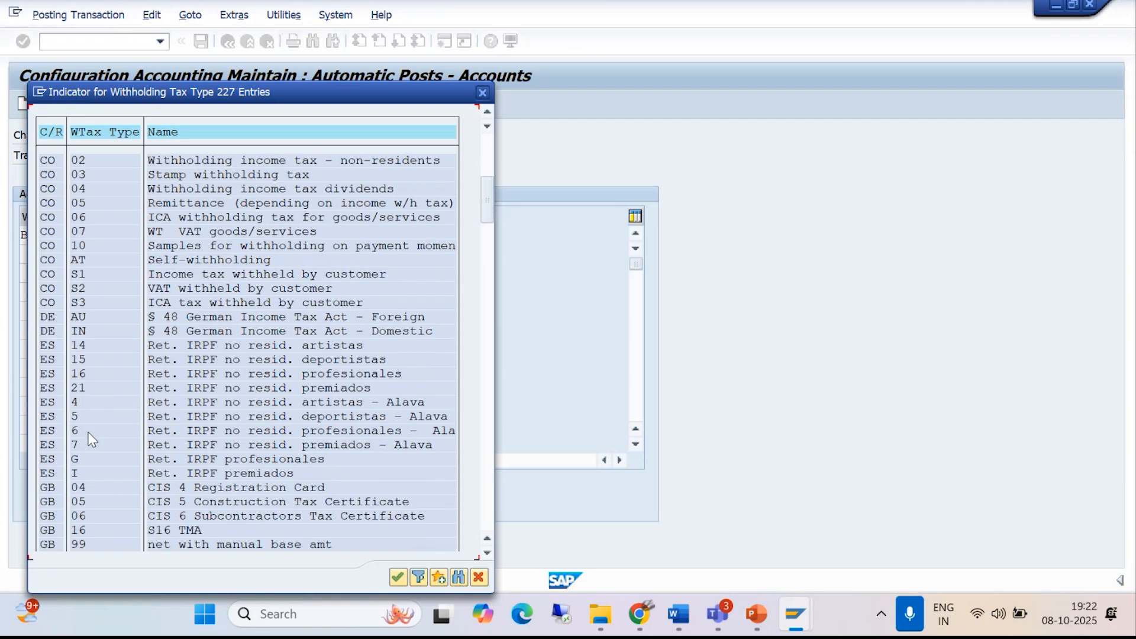
scroll(86, 432, down, 2)
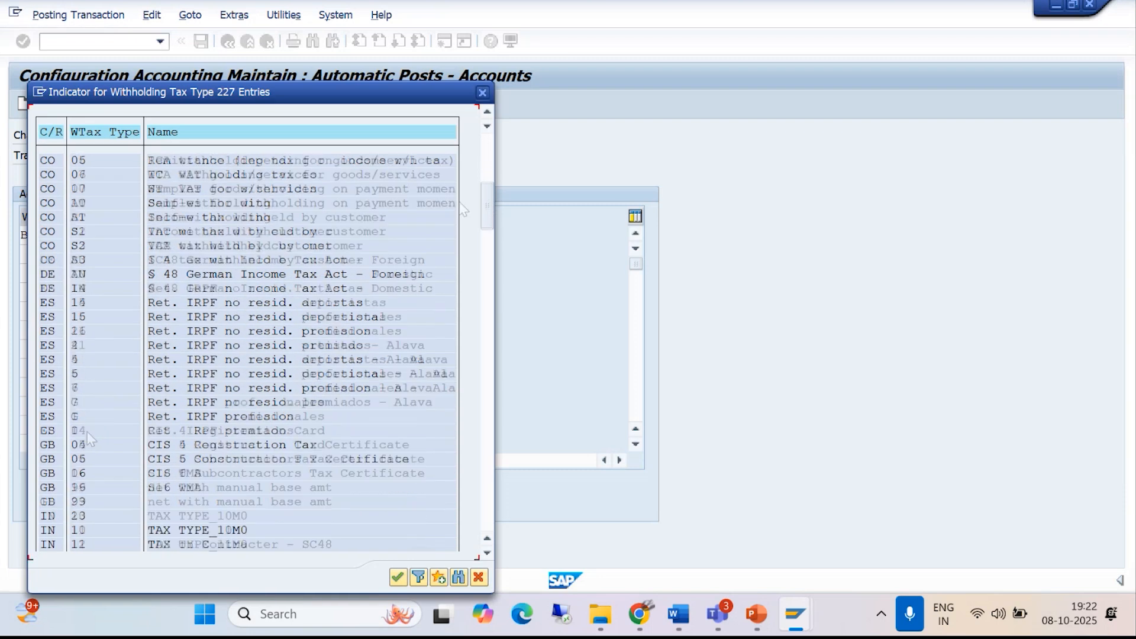
click(483, 97)
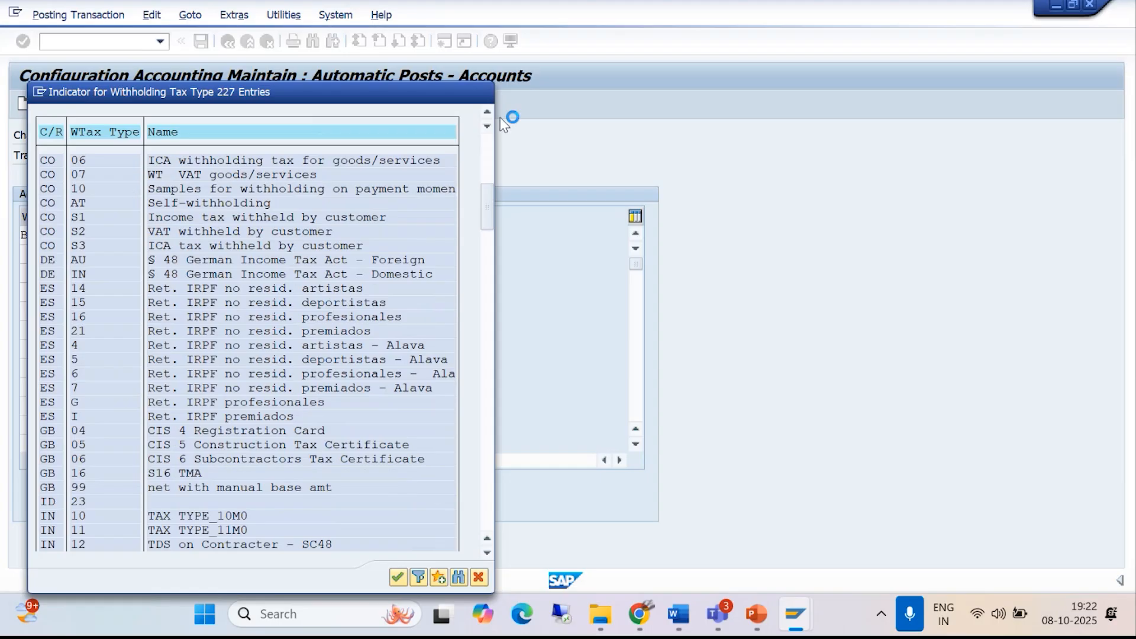
key(BackSpace)
text(A)
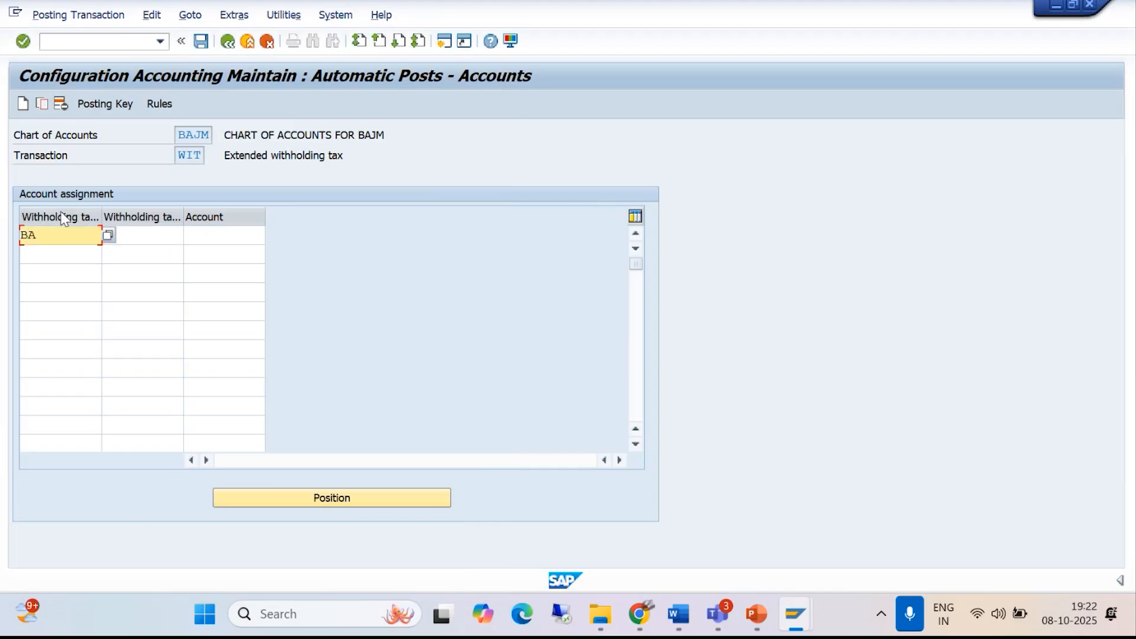
- Examine the account assignment example in the Word withholding tax notes, and return to the SAP account assignment session
click(678, 613)
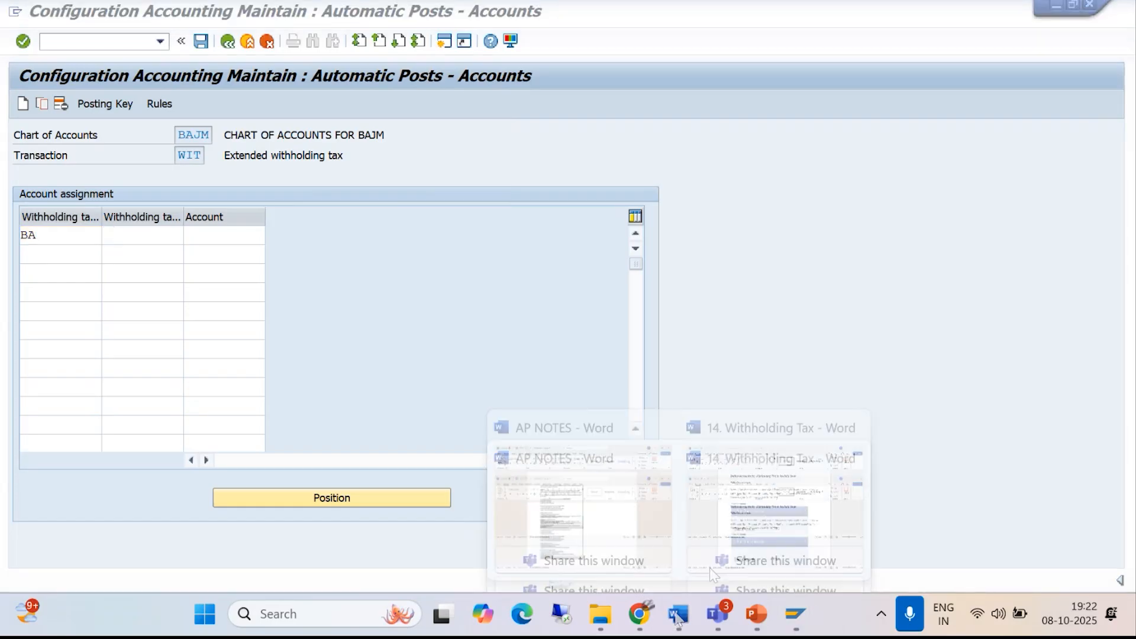
click(759, 509)
scroll(565, 438, down, 10)
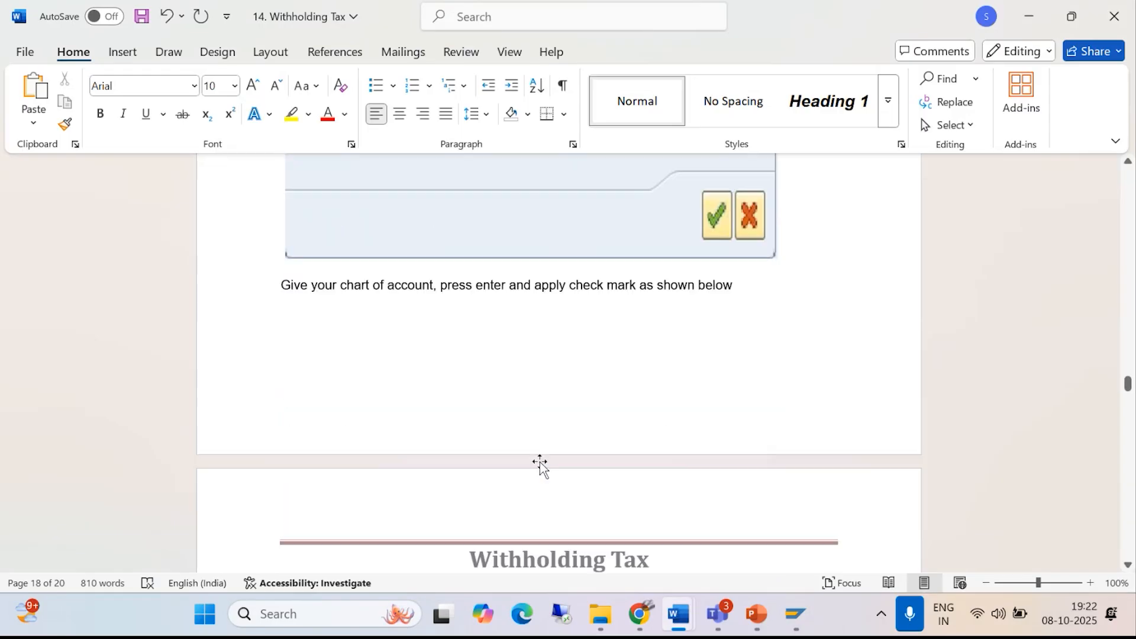
scroll(537, 471, down, 13)
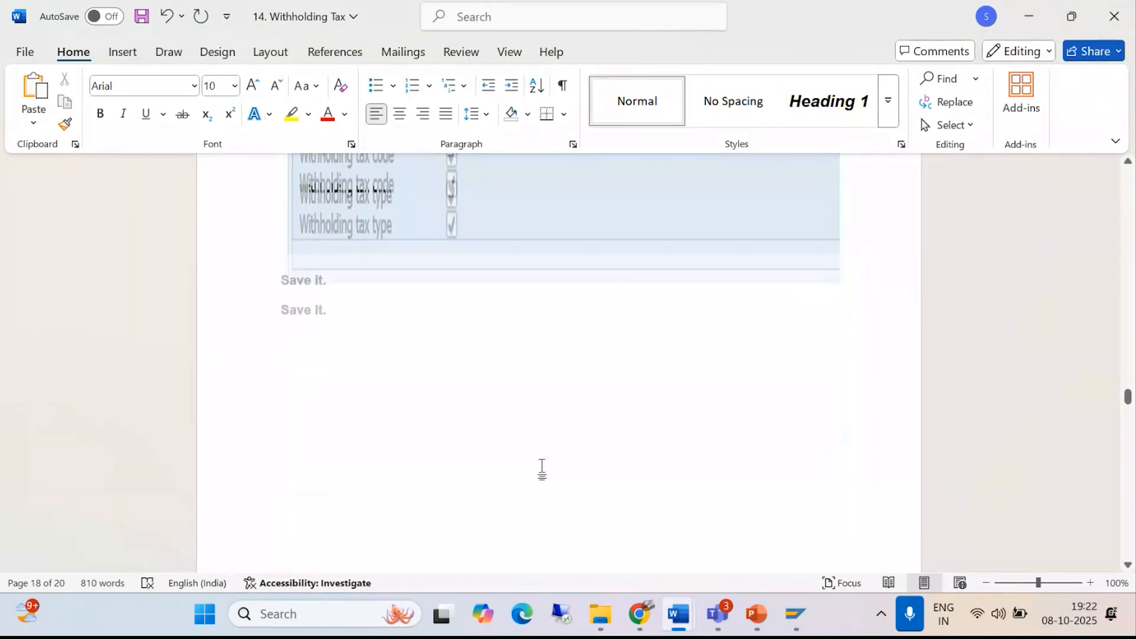
scroll(546, 469, down, 10)
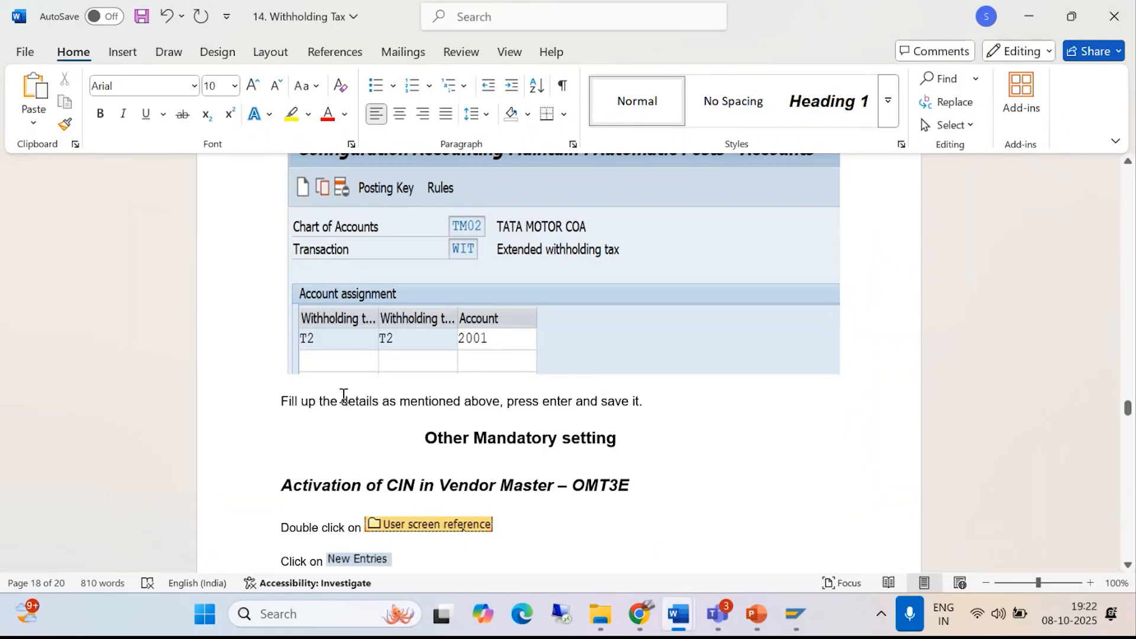
click(799, 599)
click(913, 523)
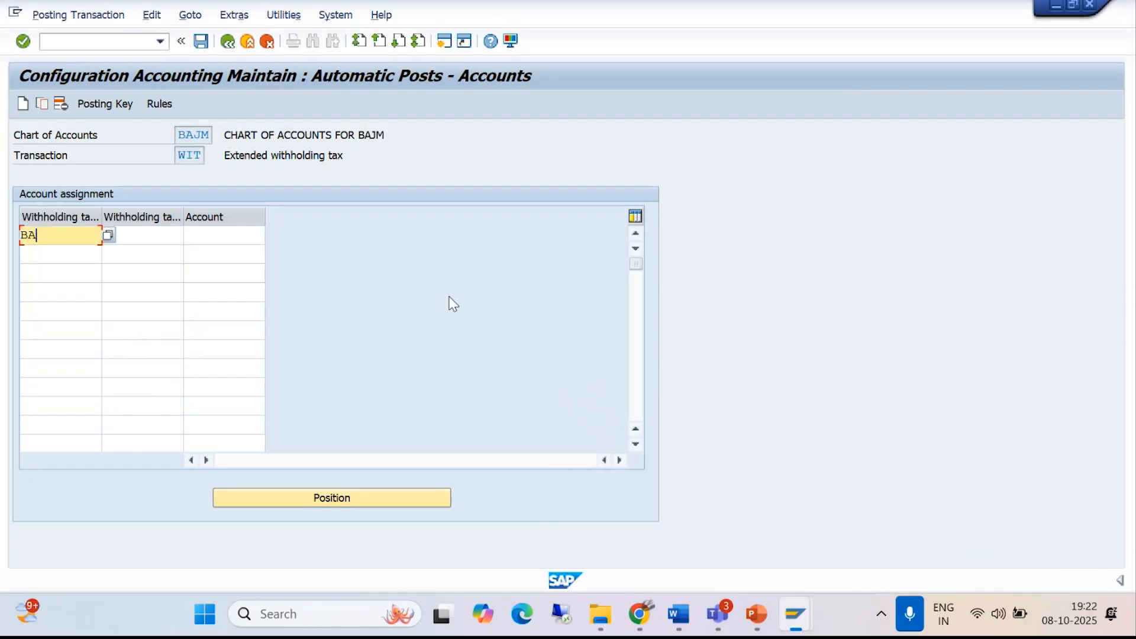
- Complete the BA row with withholding tax code B1 and G/L account 2002 (TDS ON PROF FEE), and save the assignment to the customizing request
click(144, 238)
text(B1)
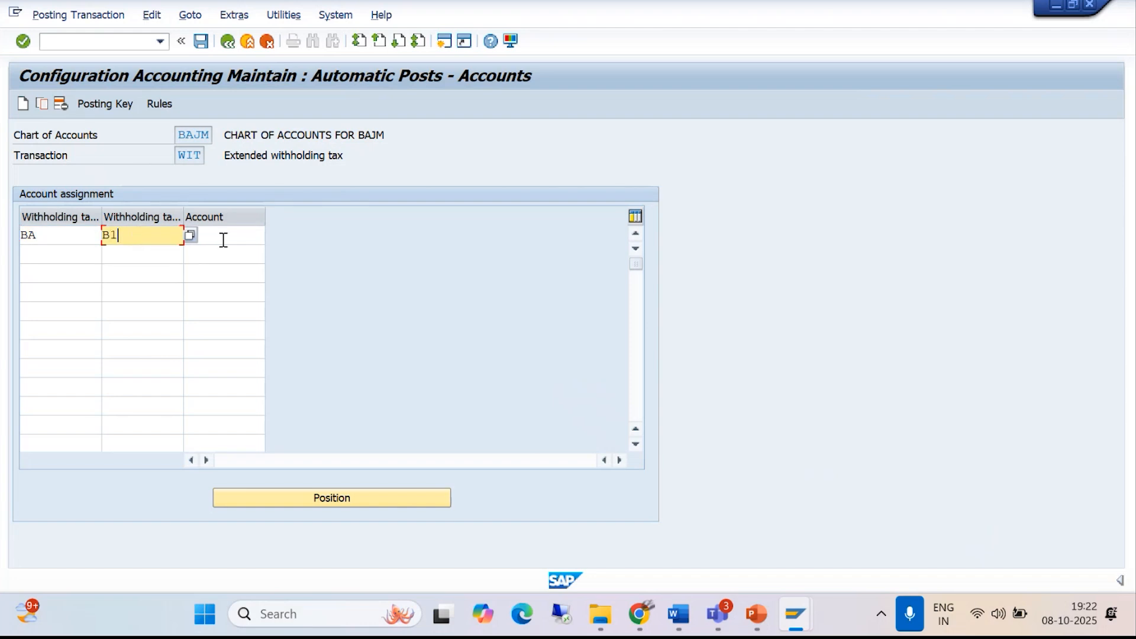
click(224, 237)
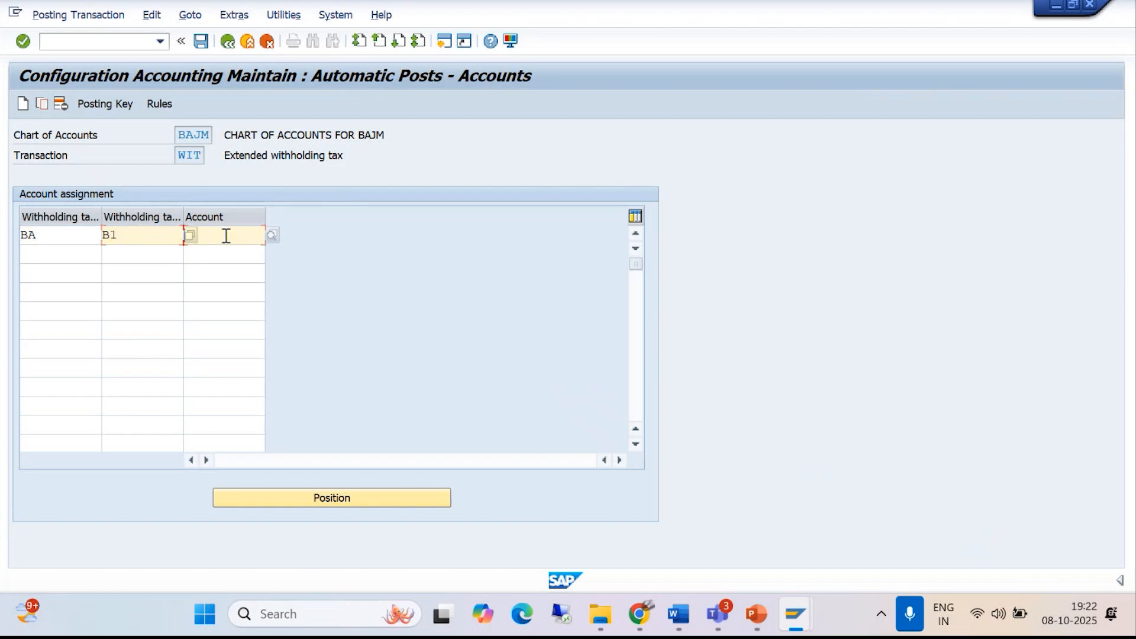
click(272, 235)
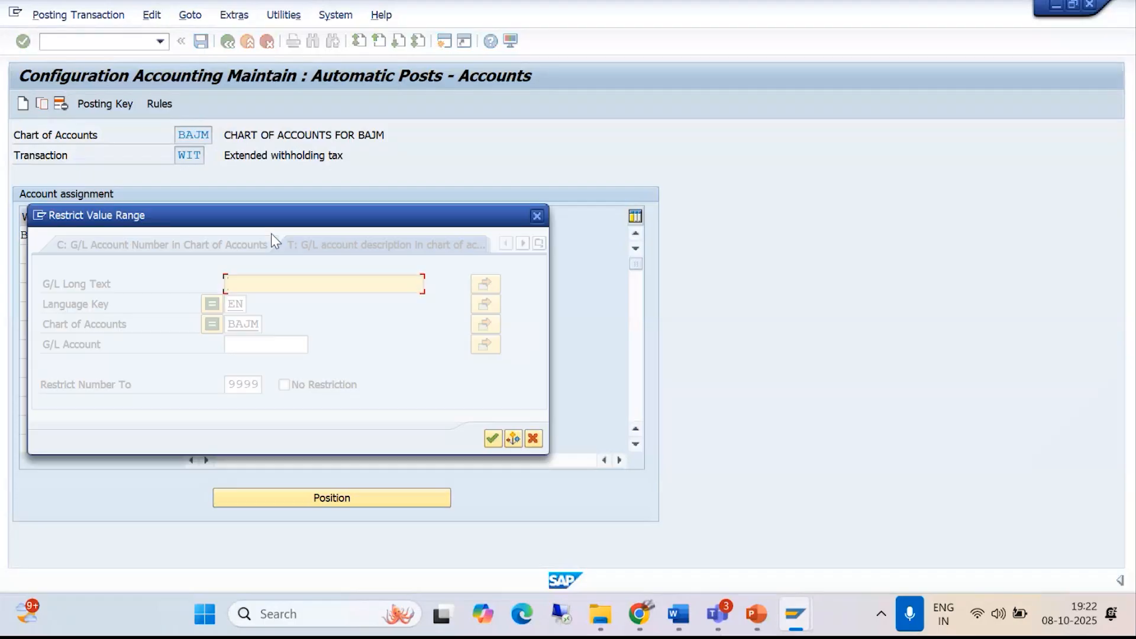
click(491, 437)
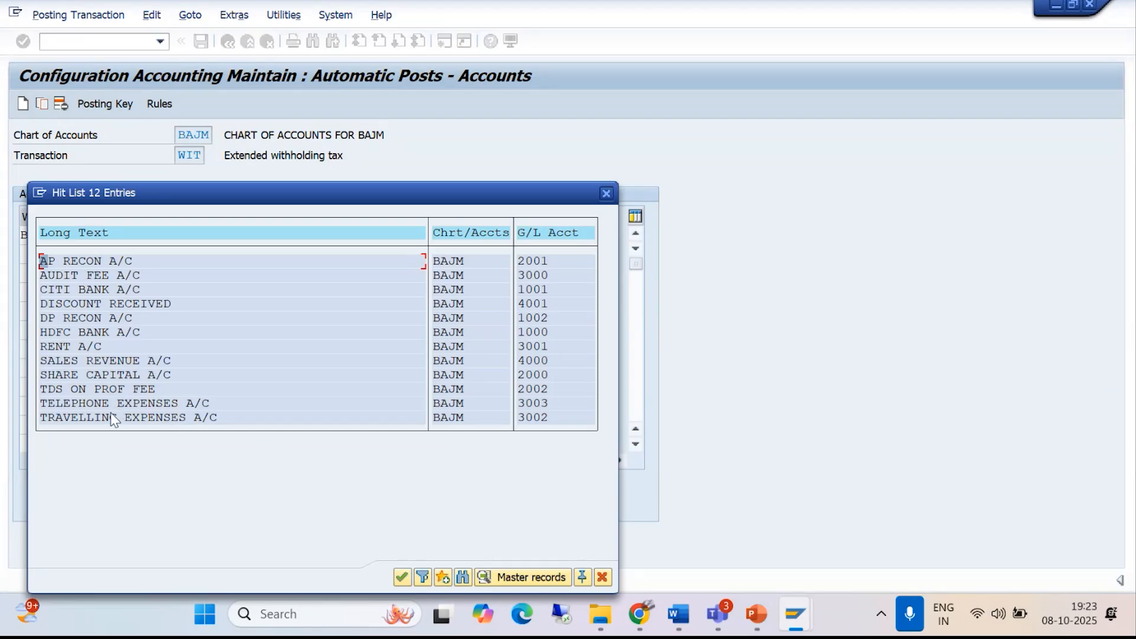
click(115, 385)
click(402, 577)
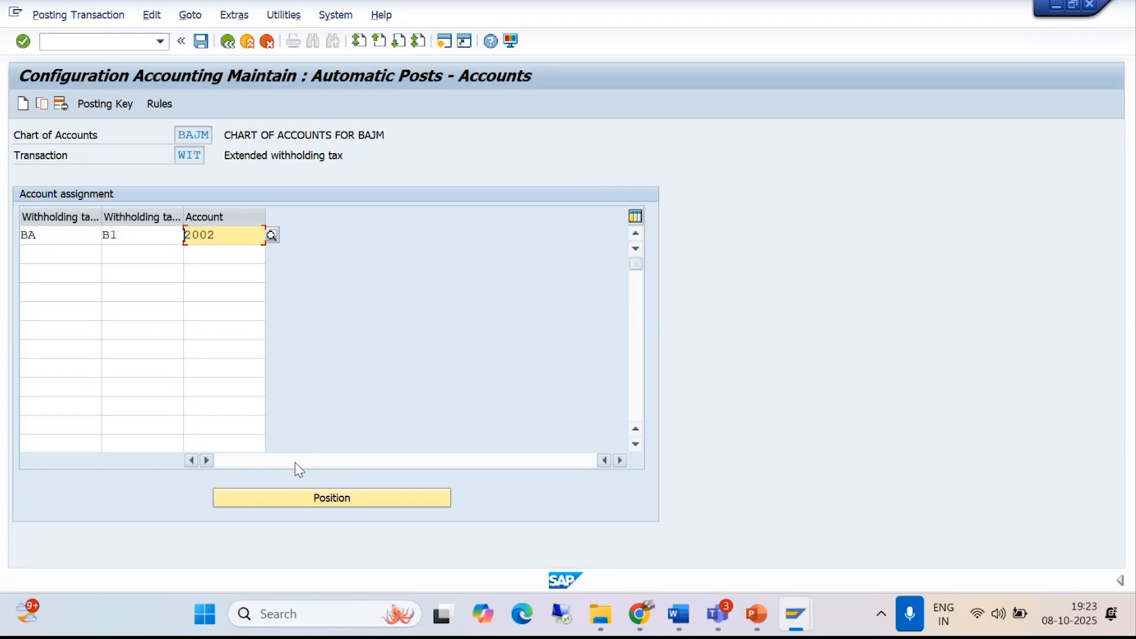
click(201, 41)
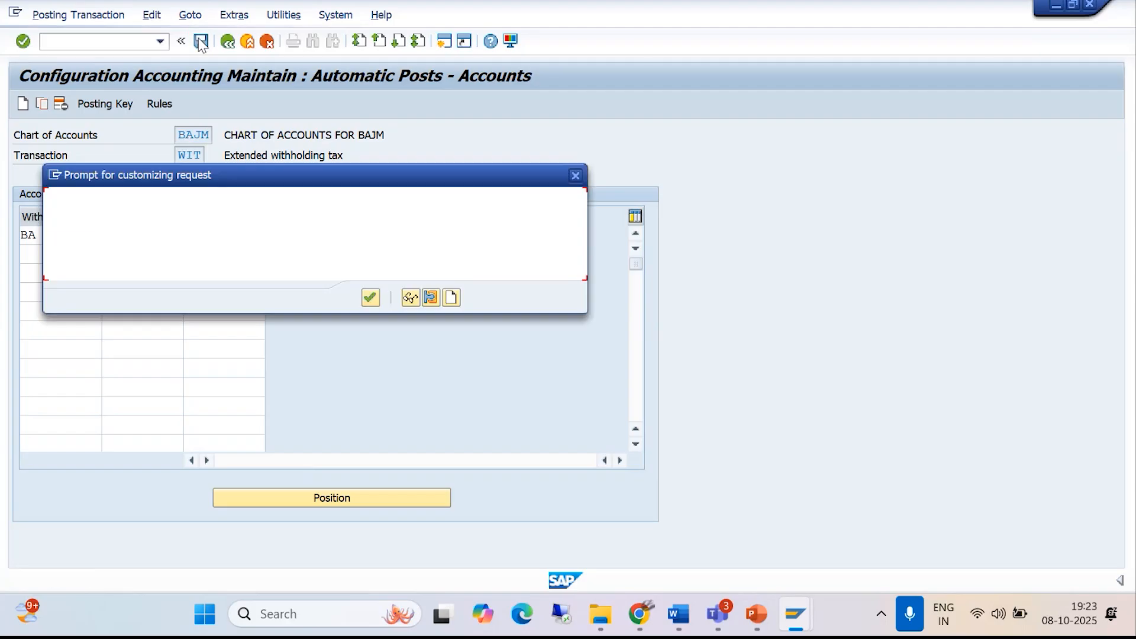
click(369, 298)
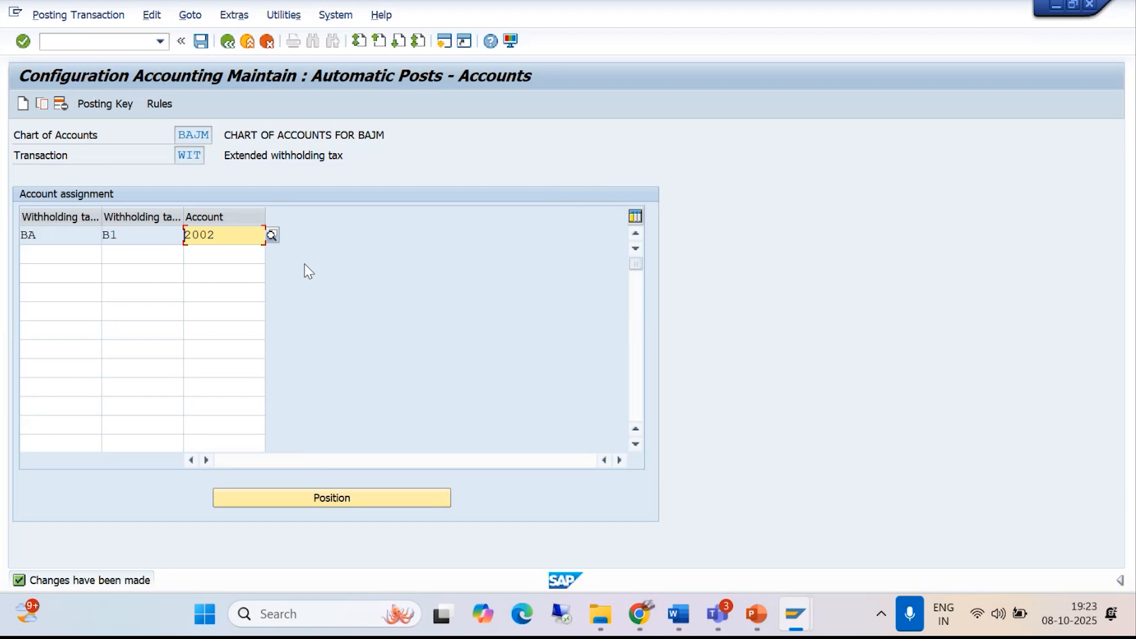
- Switch to the Teams meeting window, mute the microphone and unmute it again
mouse_move(716, 613)
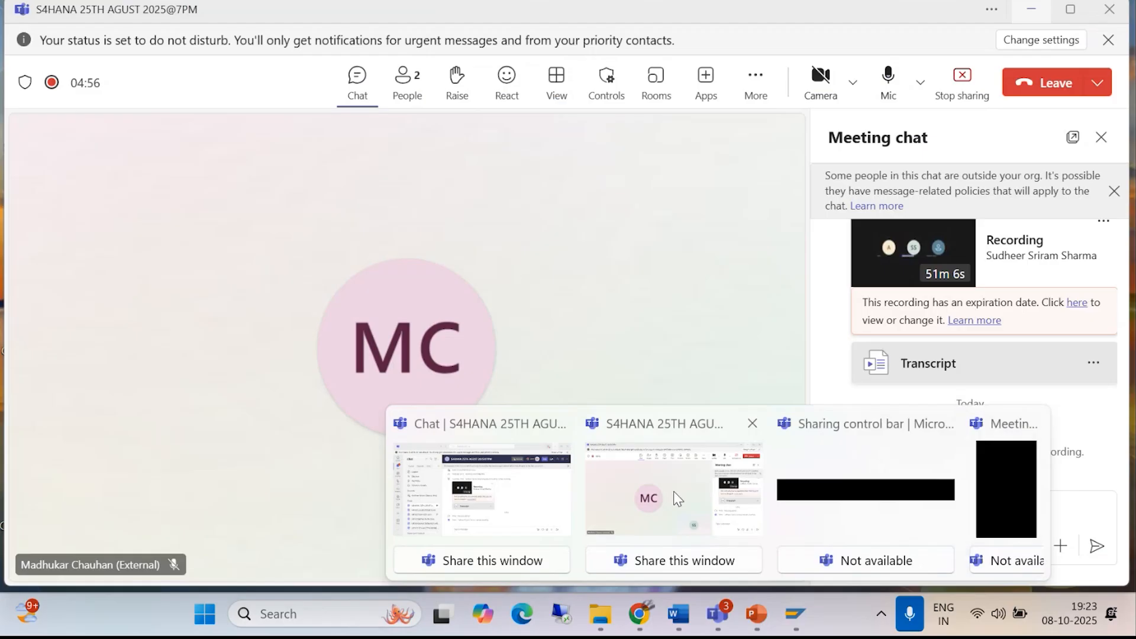
click(673, 491)
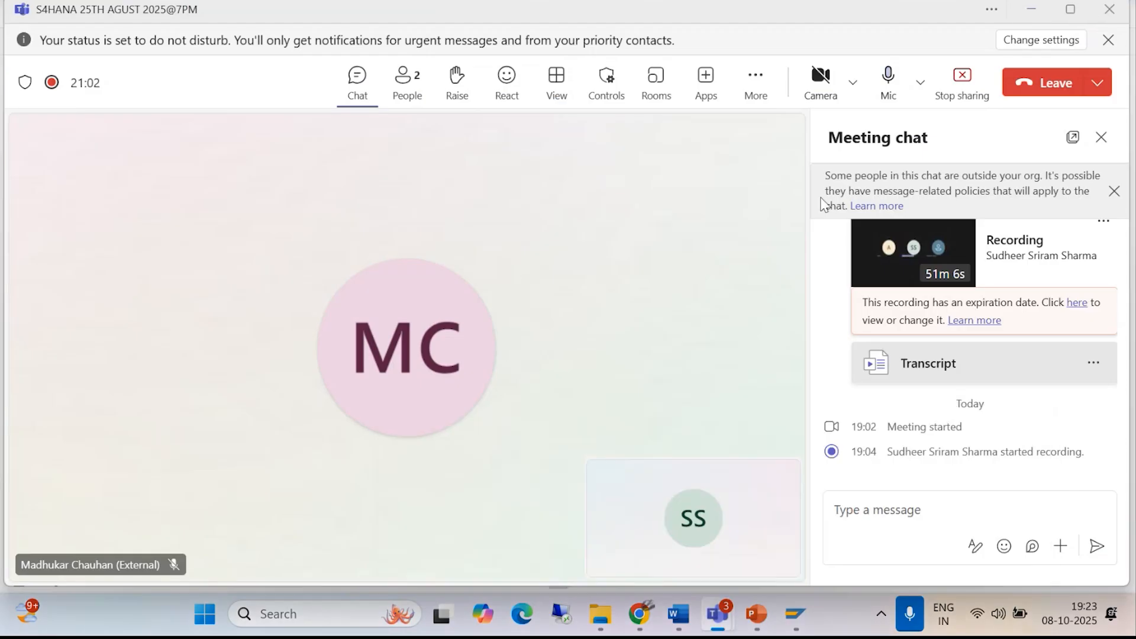
click(887, 79)
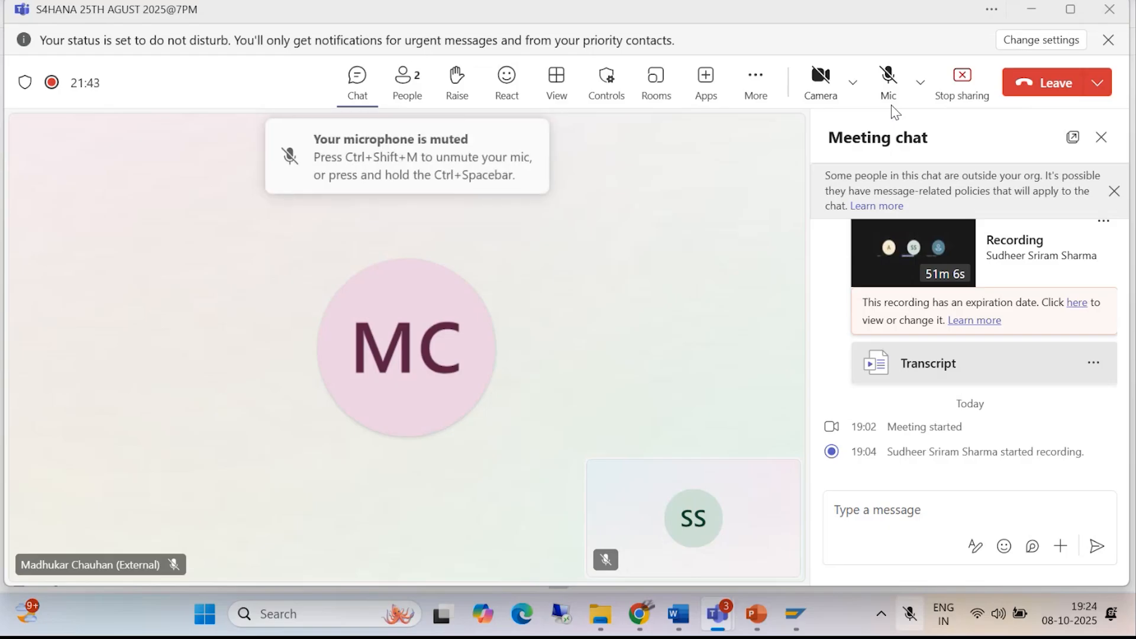
click(890, 94)
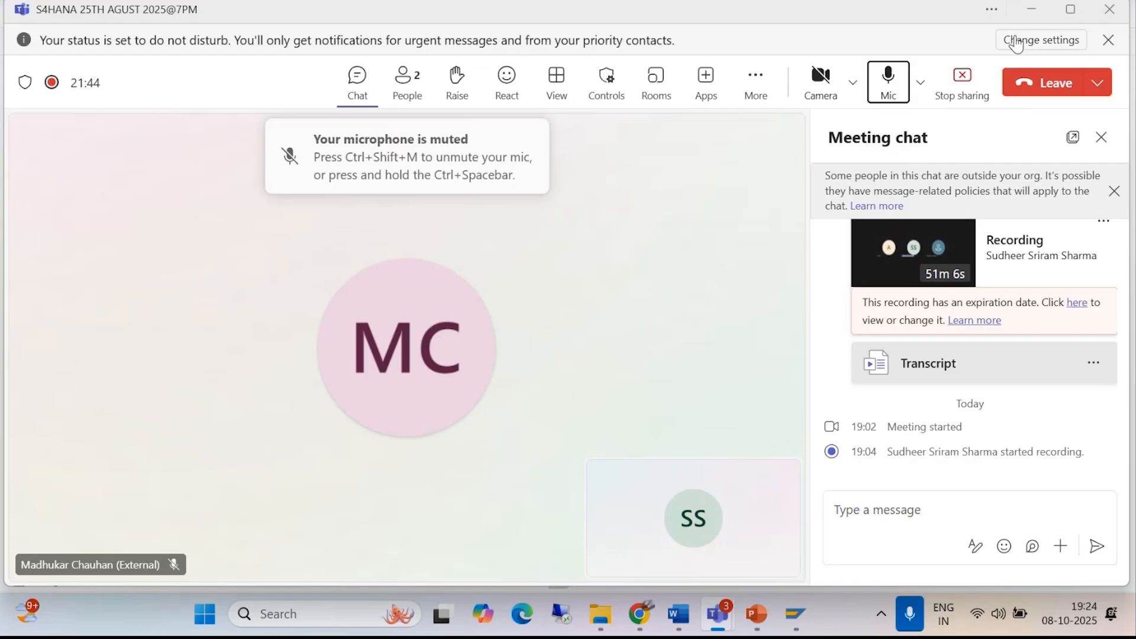
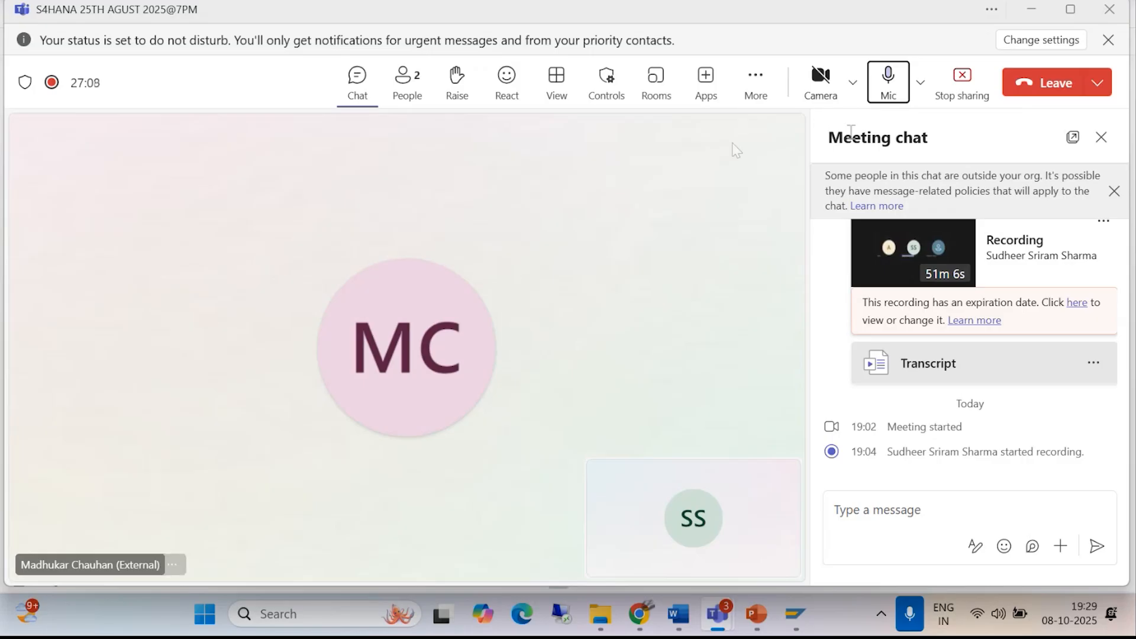
- Save the withholding tax account assignment, return to the IMG, and switch to the open vendor invoice session
click(1032, 9)
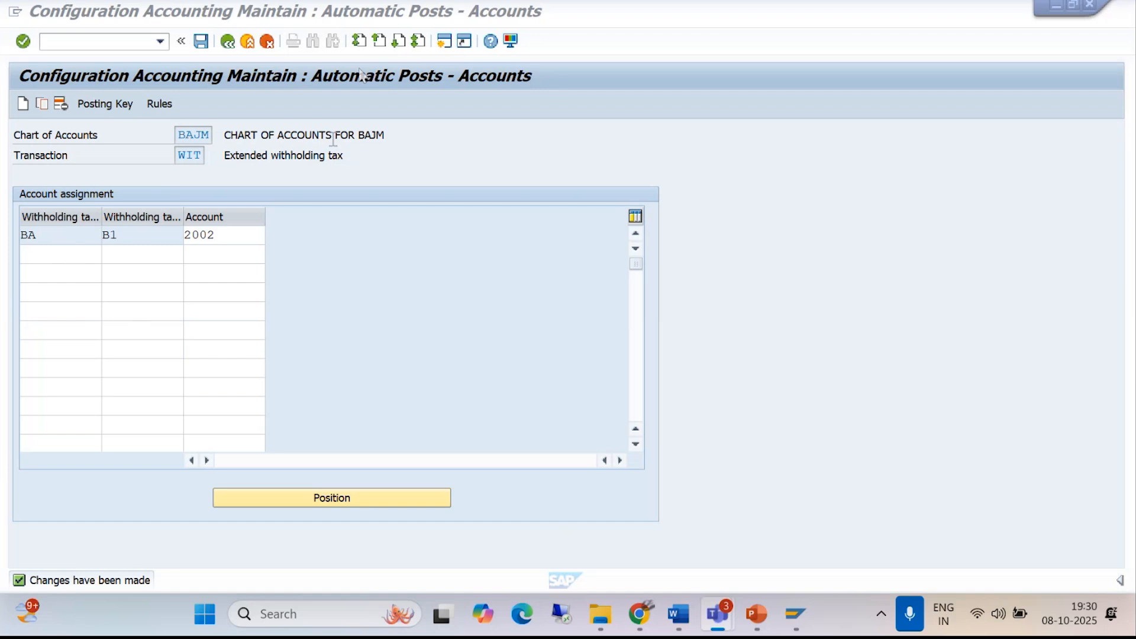
click(201, 41)
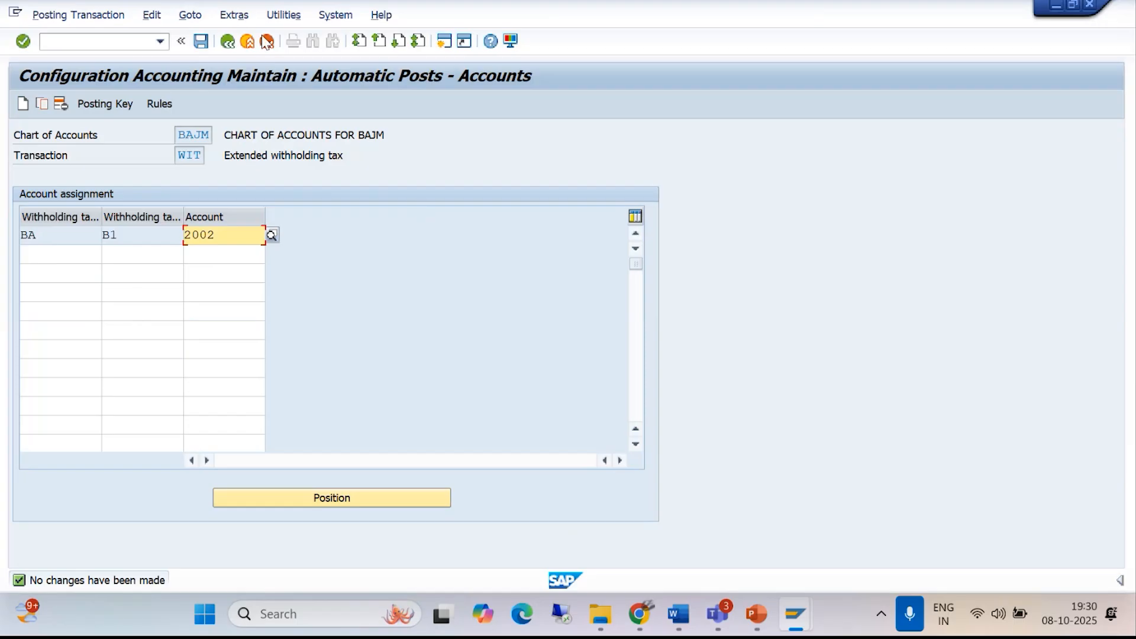
click(228, 41)
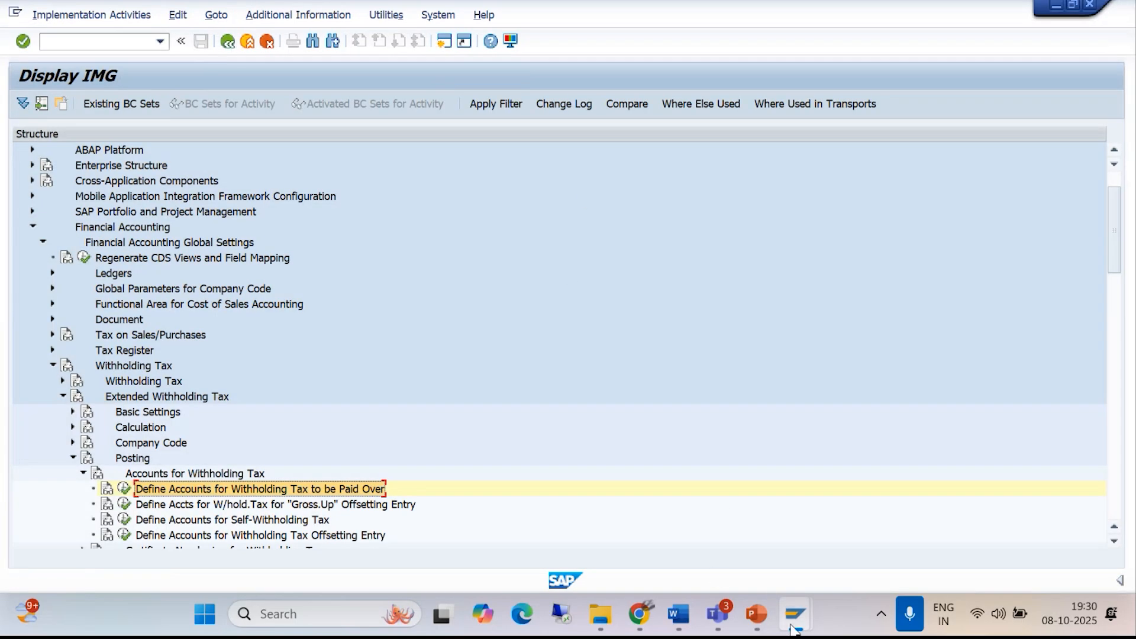
mouse_move(794, 627)
click(777, 520)
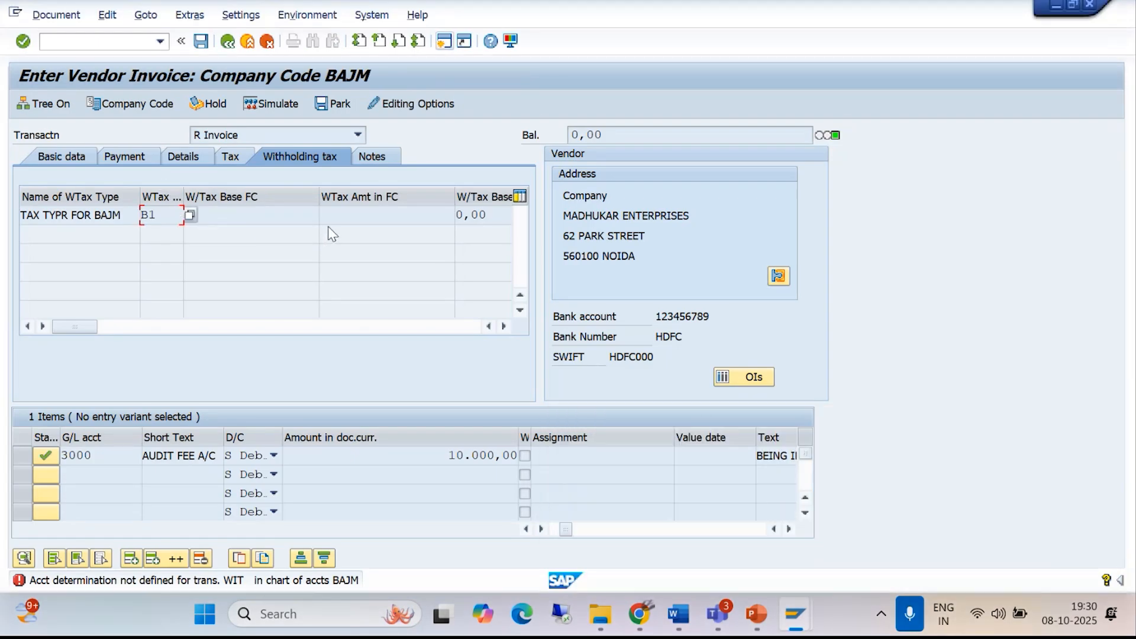
- Simulate the vendor invoice, acknowledge the section code information, and inspect the AUDIT FEE A/C line item
key(Return)
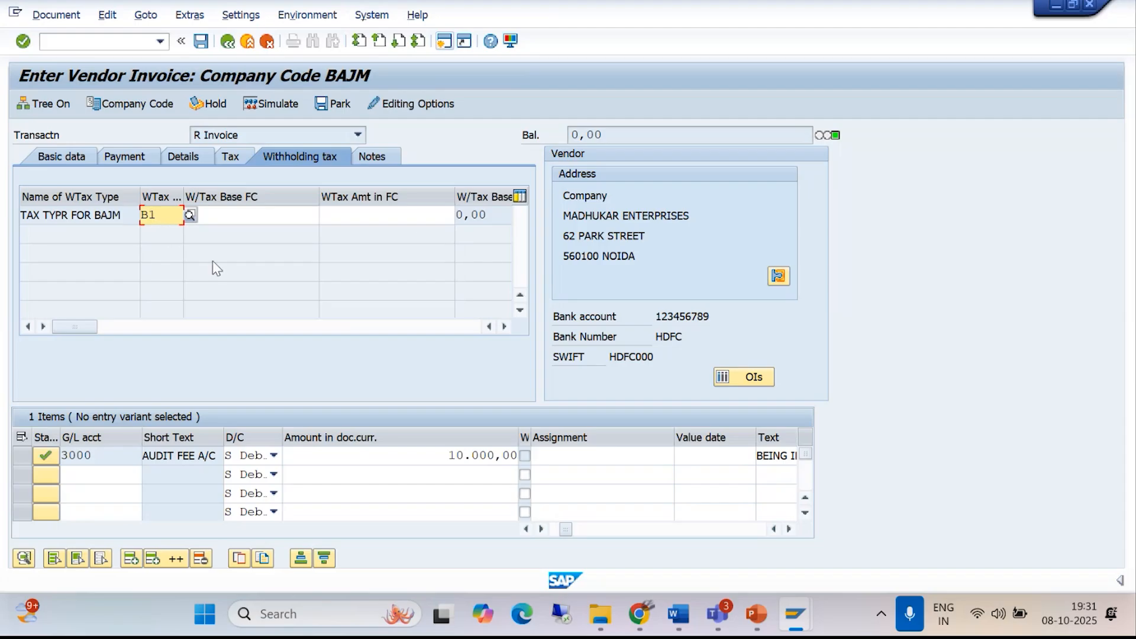
click(57, 20)
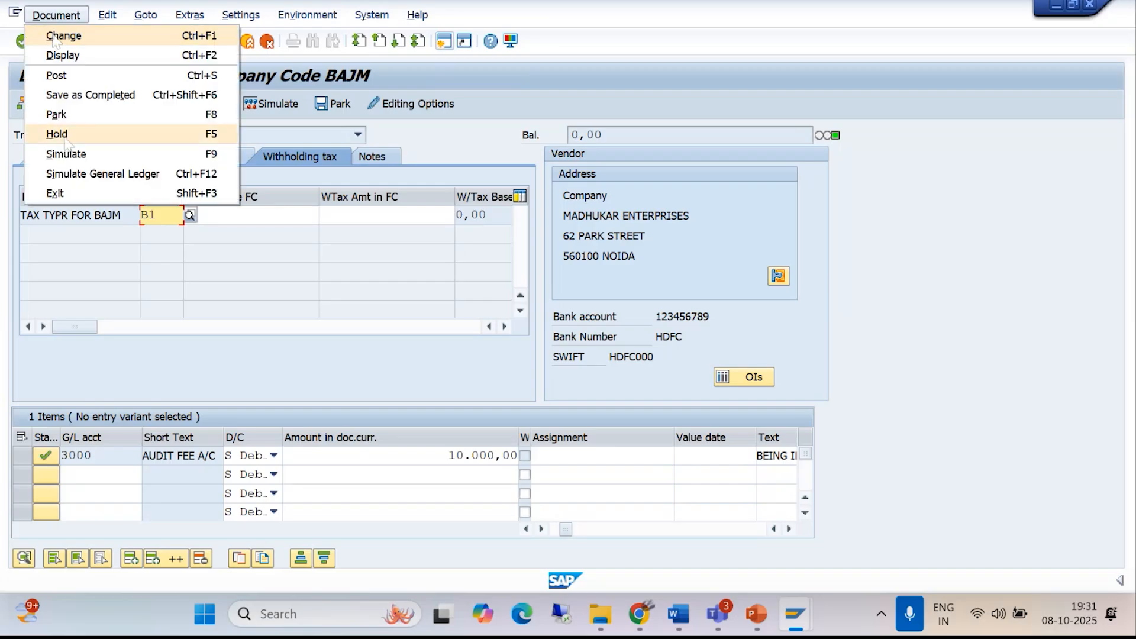
click(65, 154)
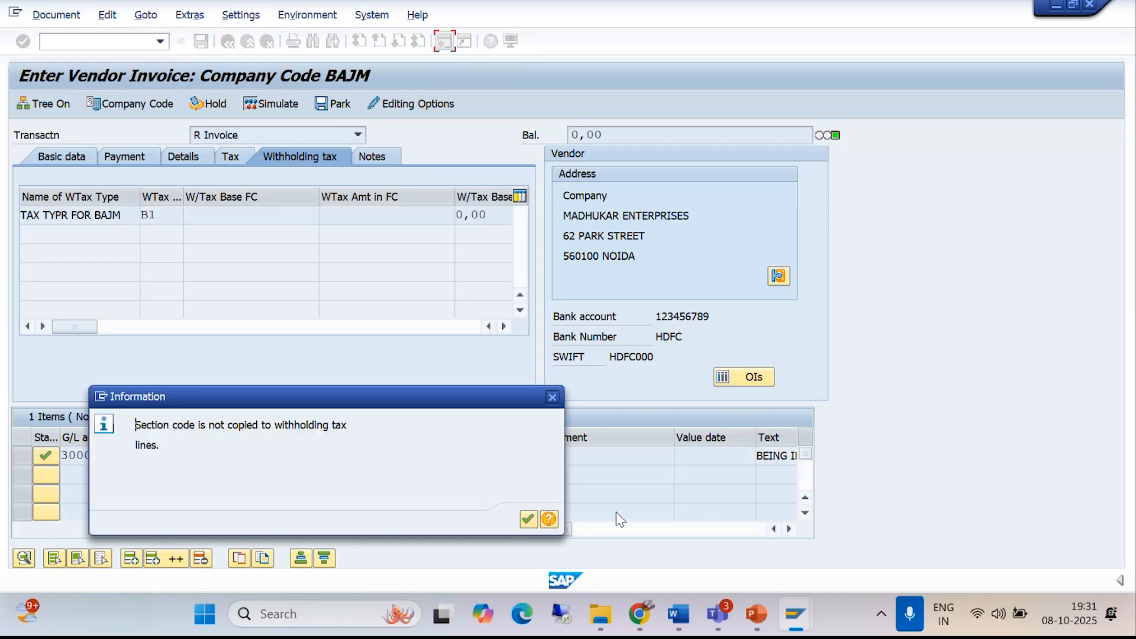
click(528, 521)
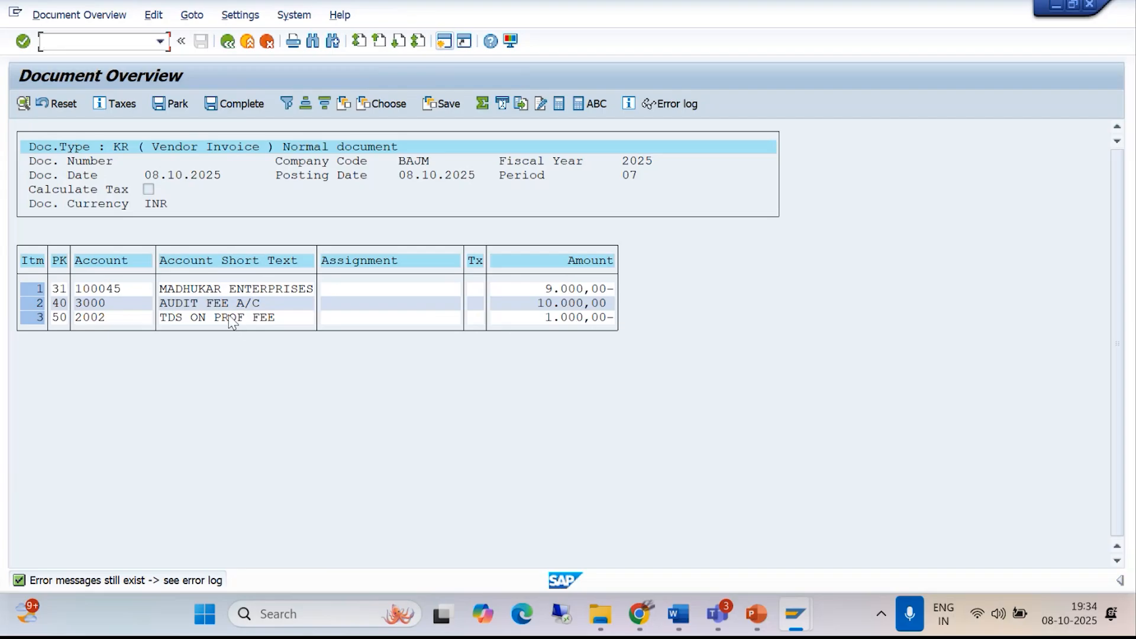
double_click(215, 299)
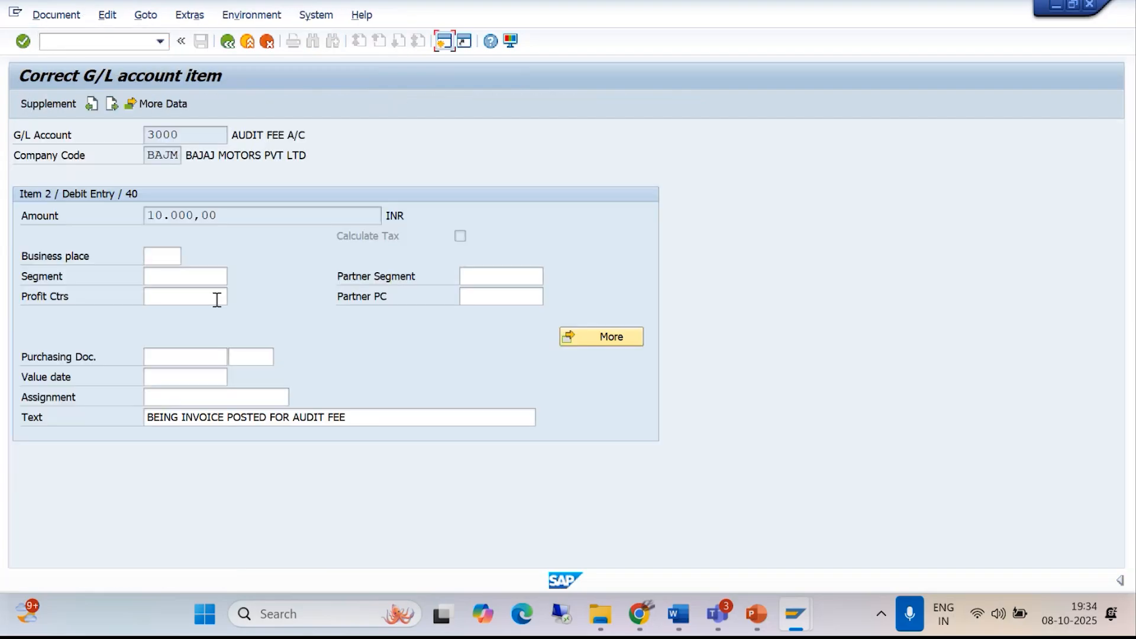
click(228, 41)
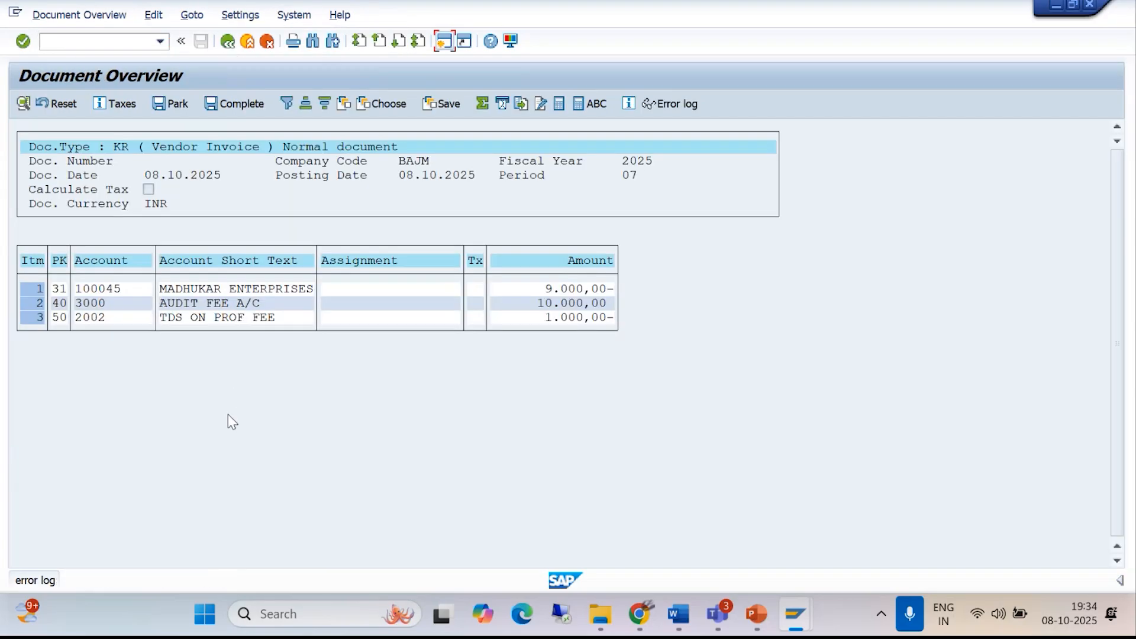
- Enter "TDS ON PROFFESSIONAL FEE@10%" as the text of the TDS ON PROF FEE line item and return to the document overview
double_click(211, 318)
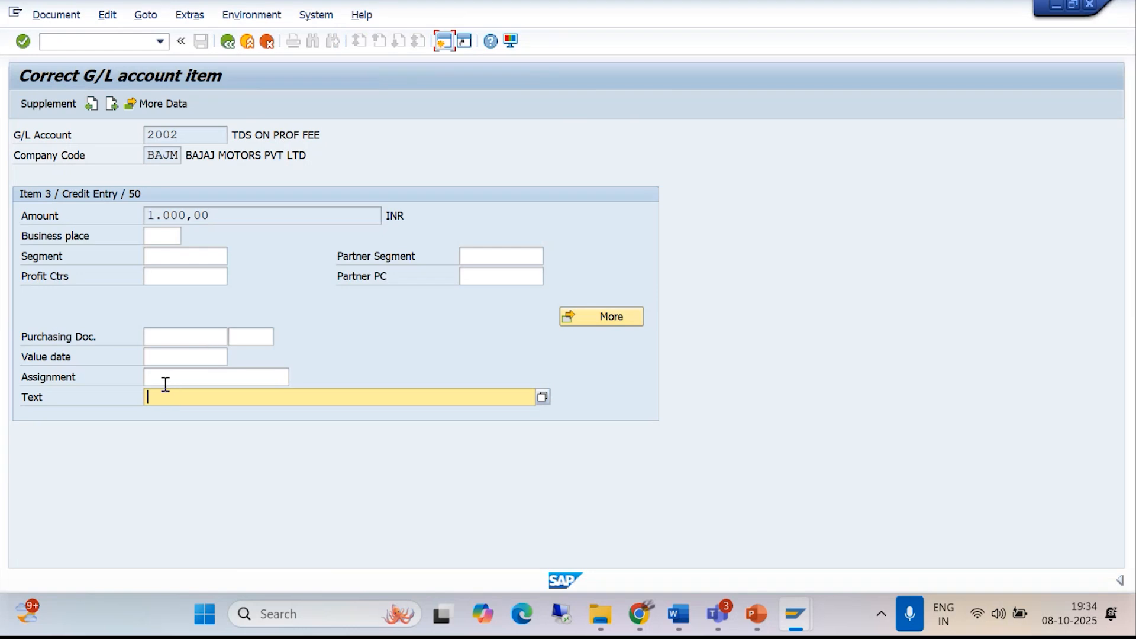
text(TDS ON PROFFESSIONAL FEE@)
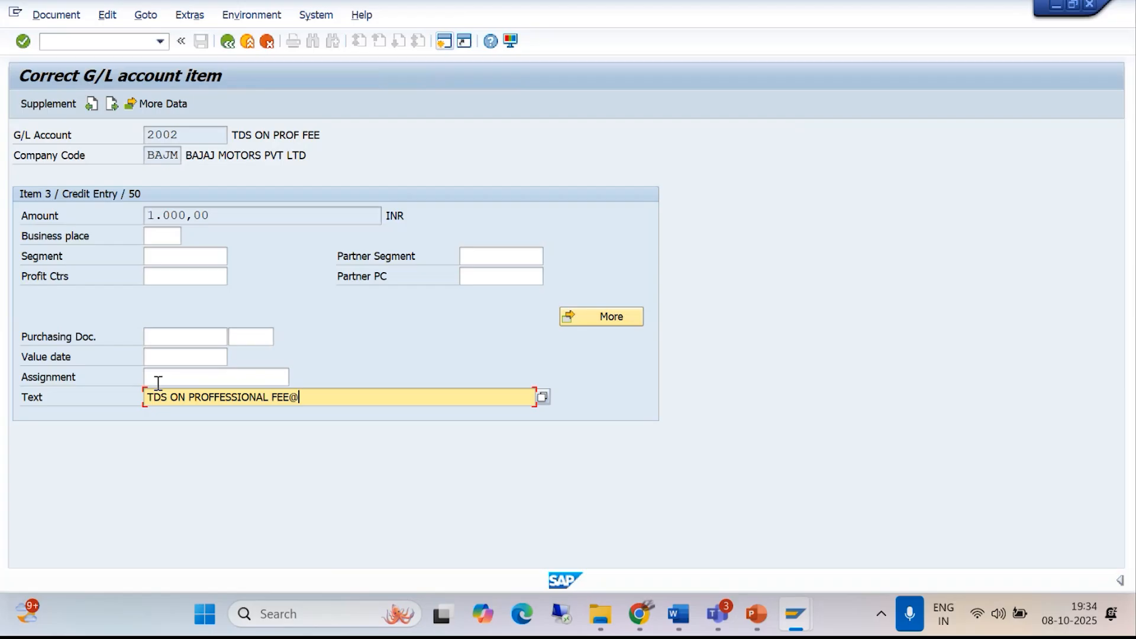
text(10%)
key(Return)
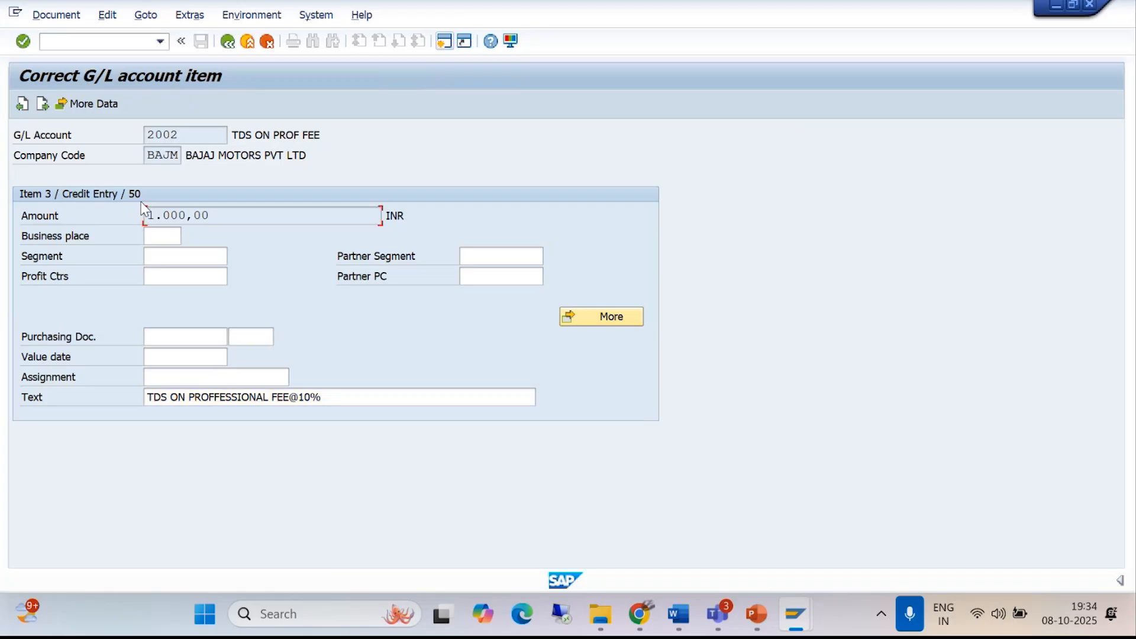
click(224, 49)
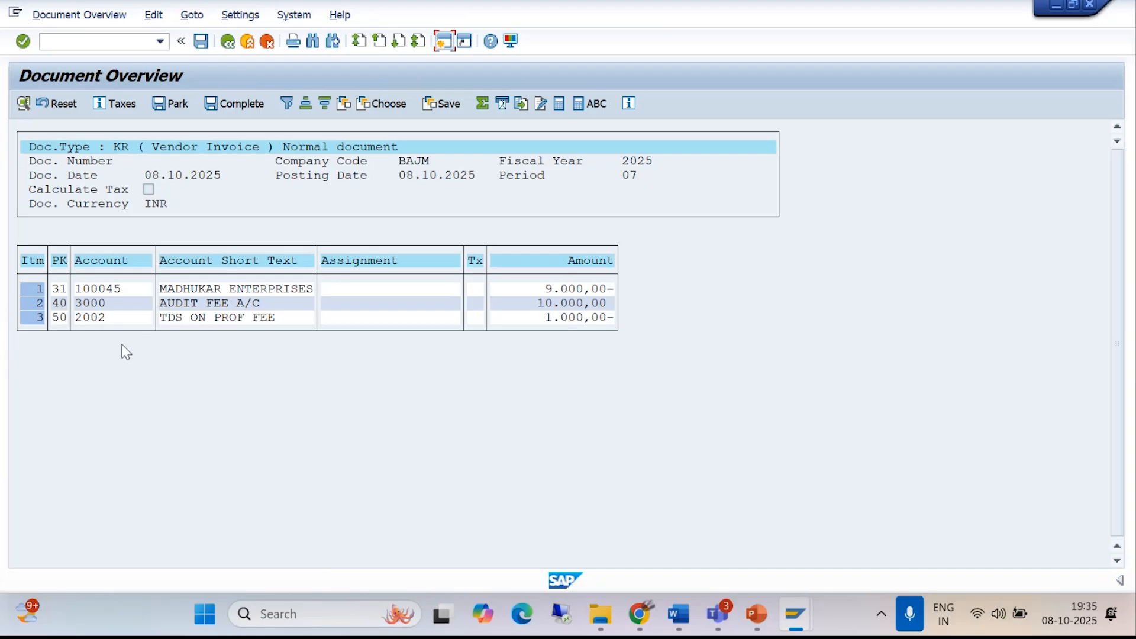
- Post the vendor invoice and display the posted document
click(199, 47)
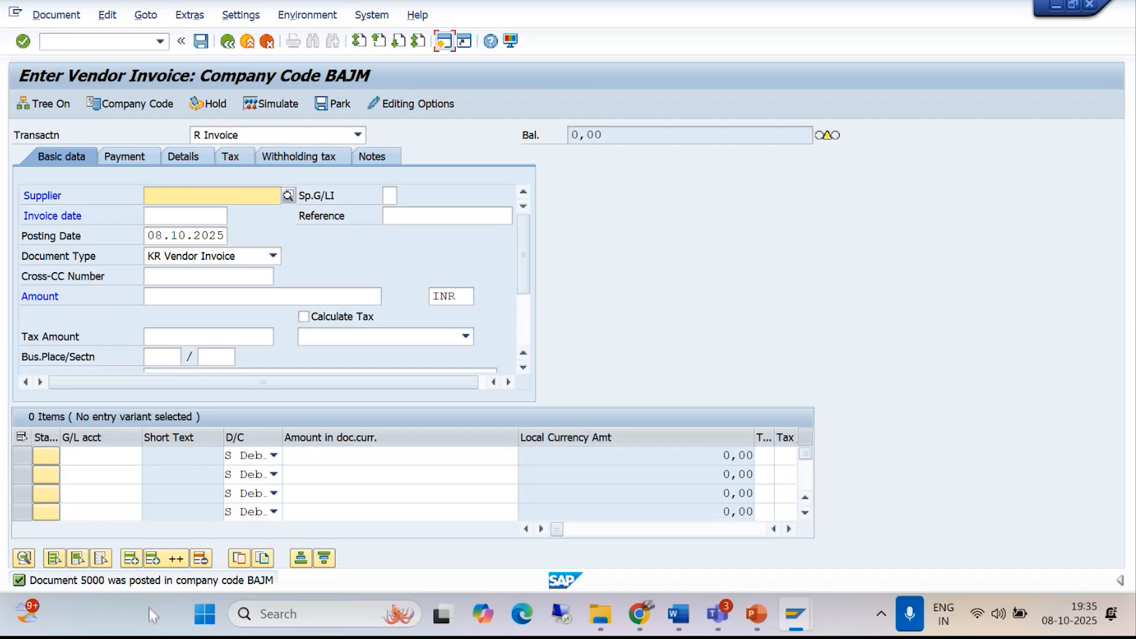
click(68, 20)
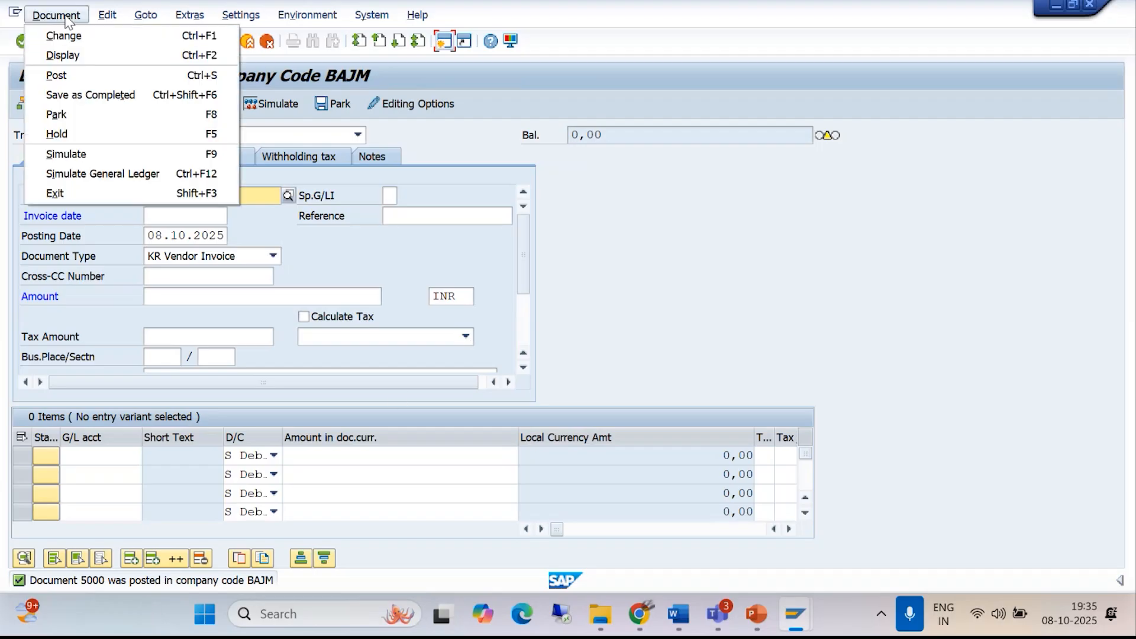
click(67, 55)
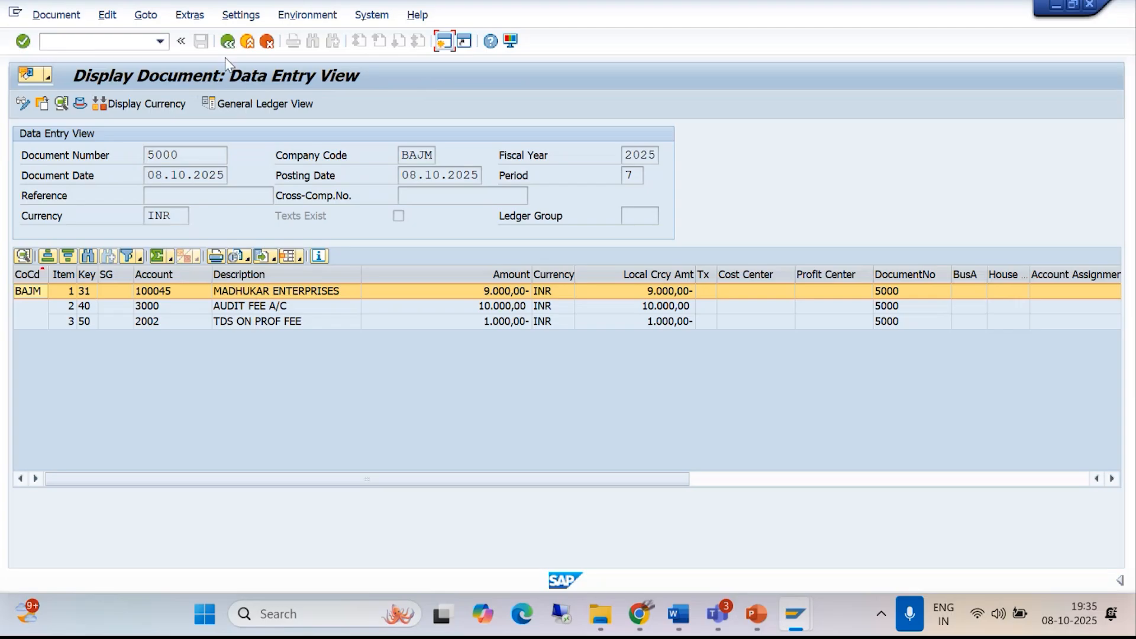
- Display the open vendor line items of MADHUKAR ENTERPRISES in company code BAJM using the Vendor Line Item Display transaction
click(133, 43)
text(/NFBL1N)
key(Return)
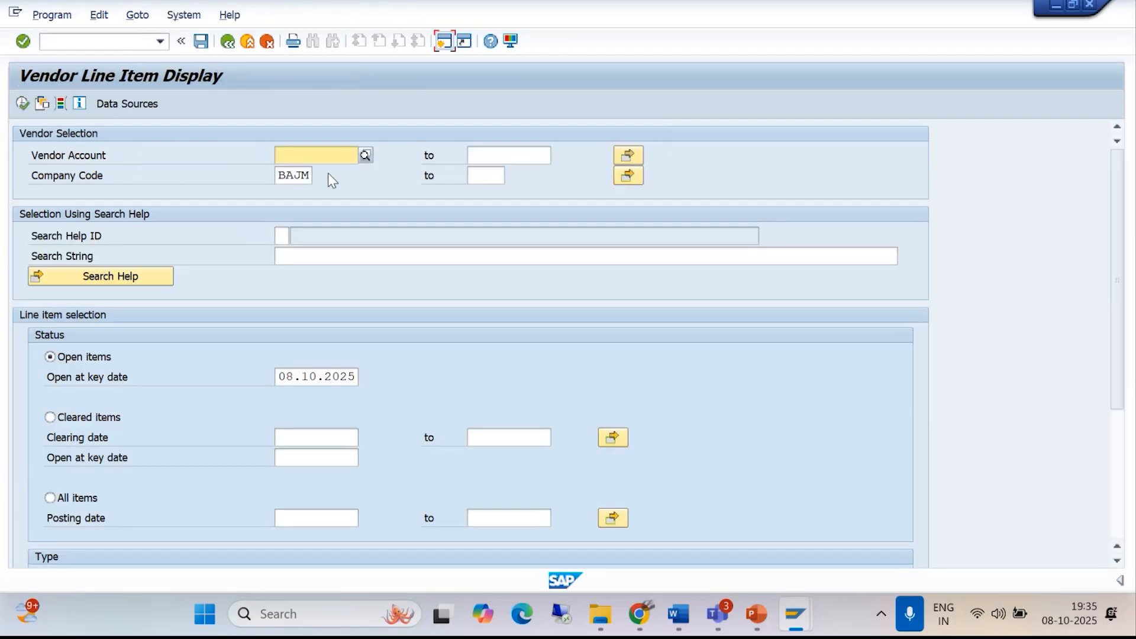
click(363, 151)
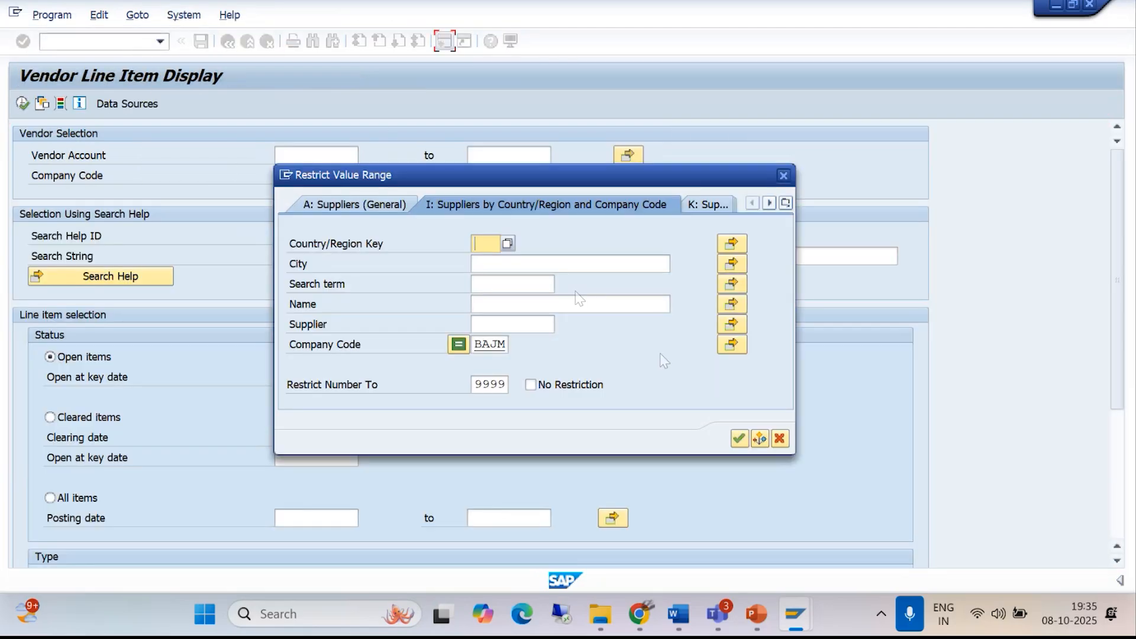
click(739, 438)
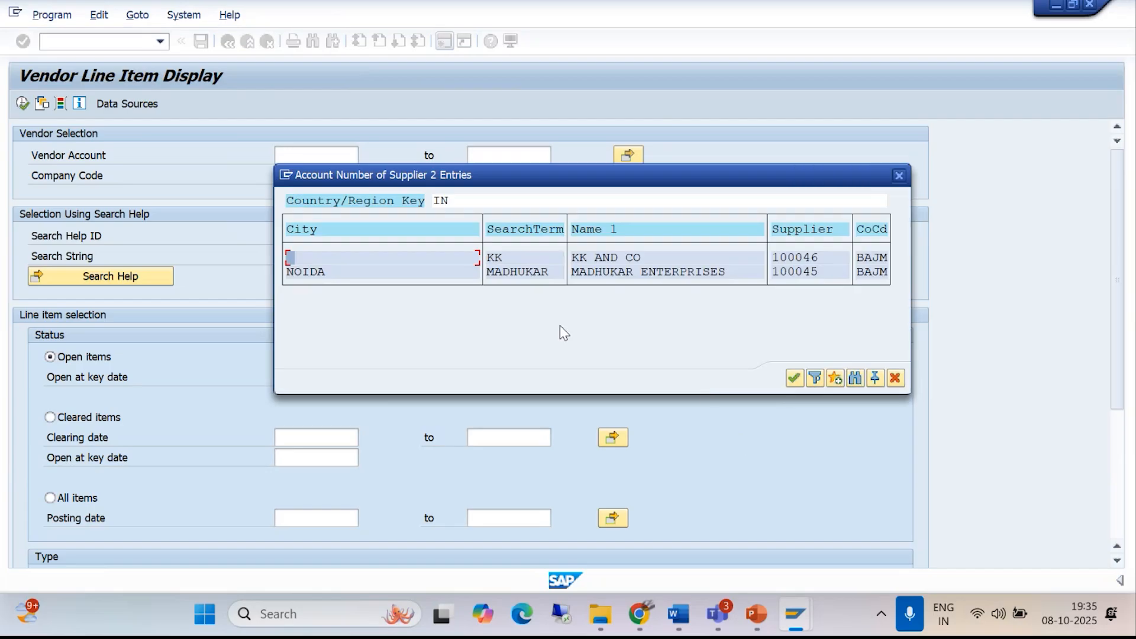
click(794, 377)
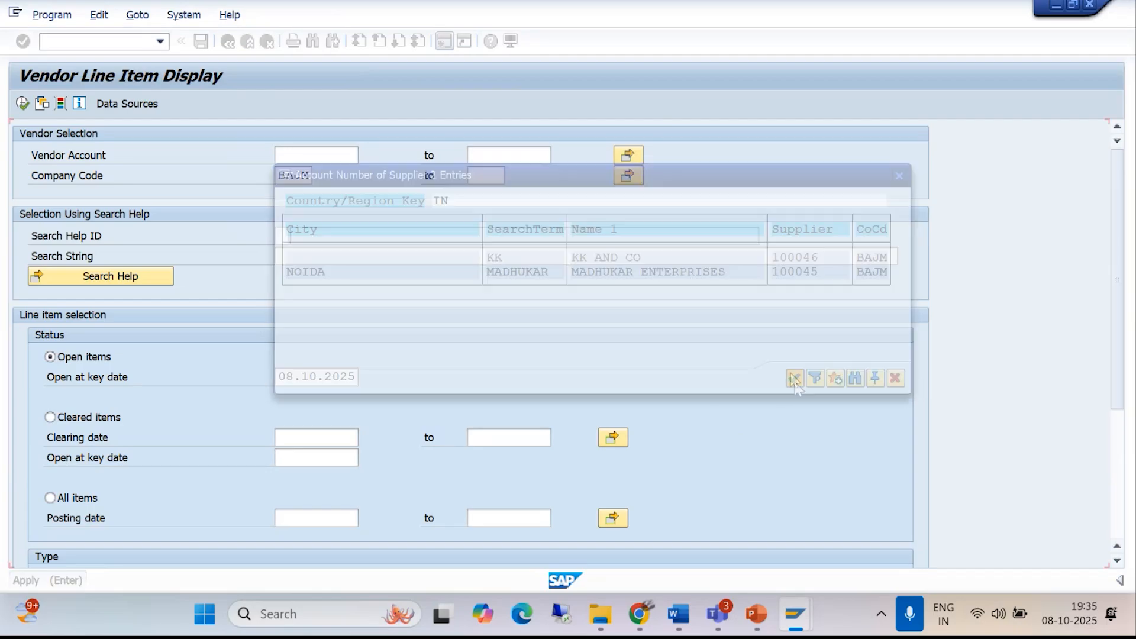
click(22, 104)
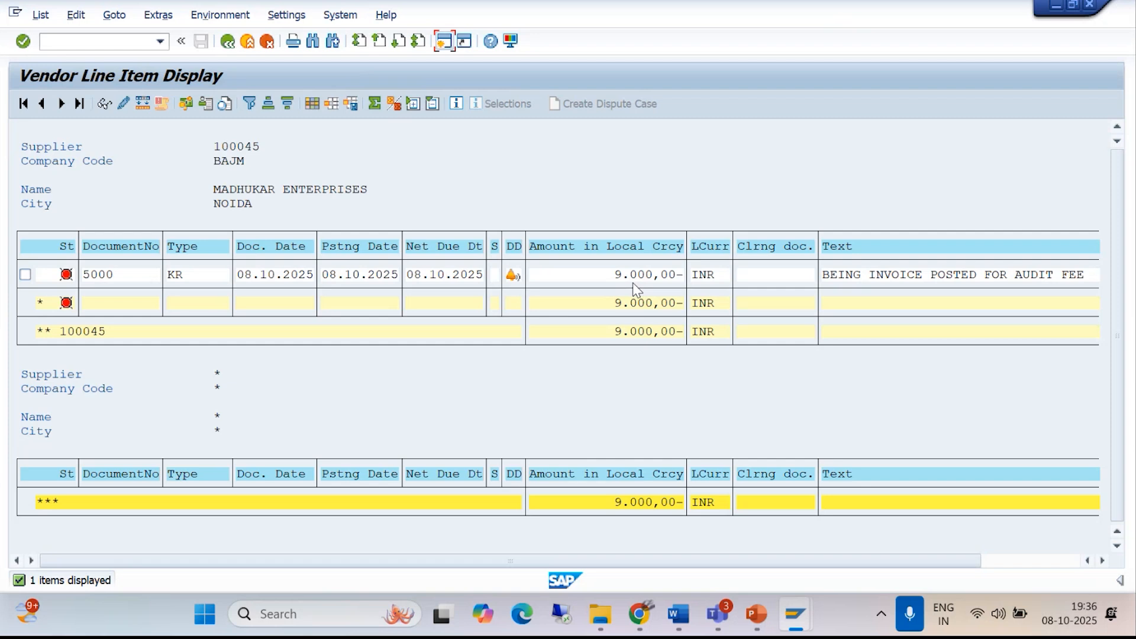
- Start an outgoing payment with transaction F-53 and set its document date to 08.10.2025
click(80, 43)
text(/NF-53)
key(Return)
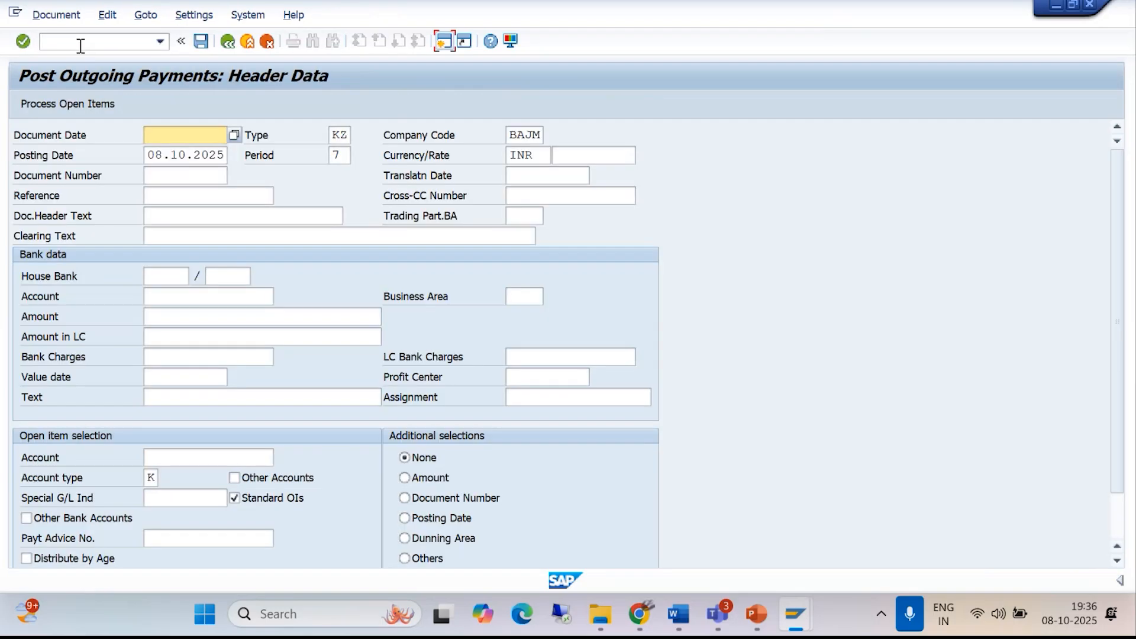
text(08.10.202)
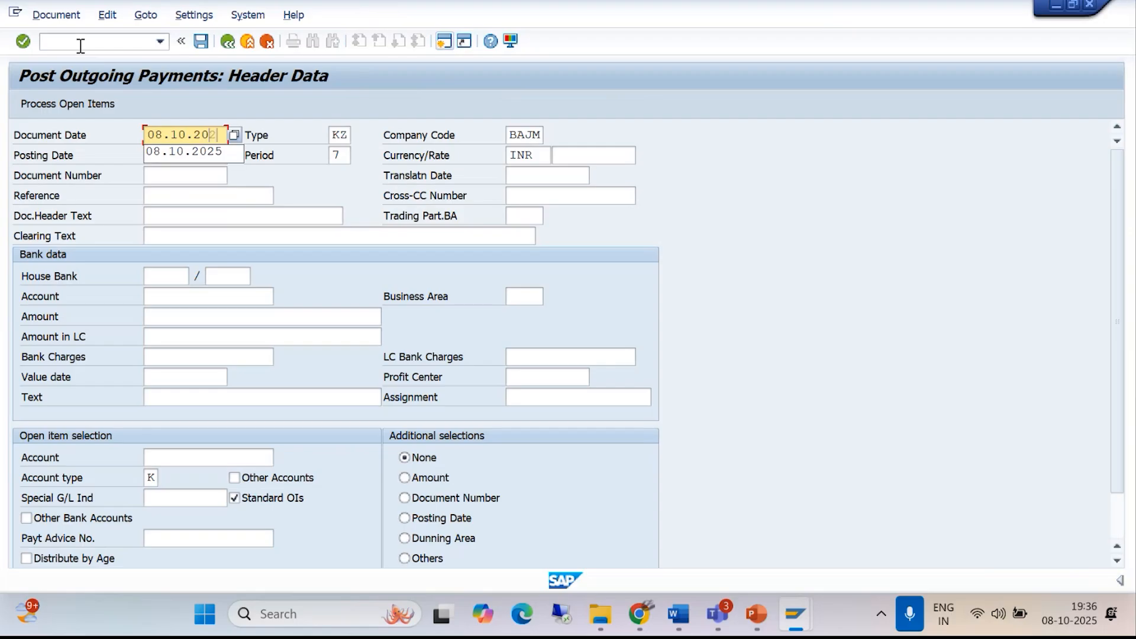
text(5)
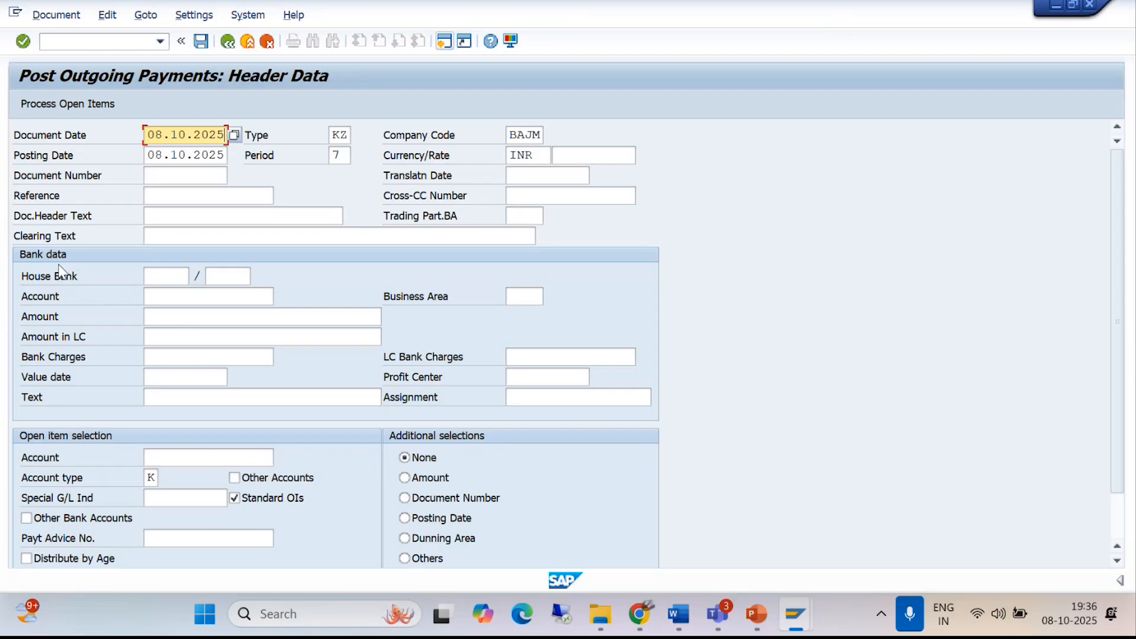
- Fill in the bank data with account 1000, amount 9000 and the text "BEING AMOUNT PAID TOWARDS THE INVOICE"
click(159, 296)
text(1)
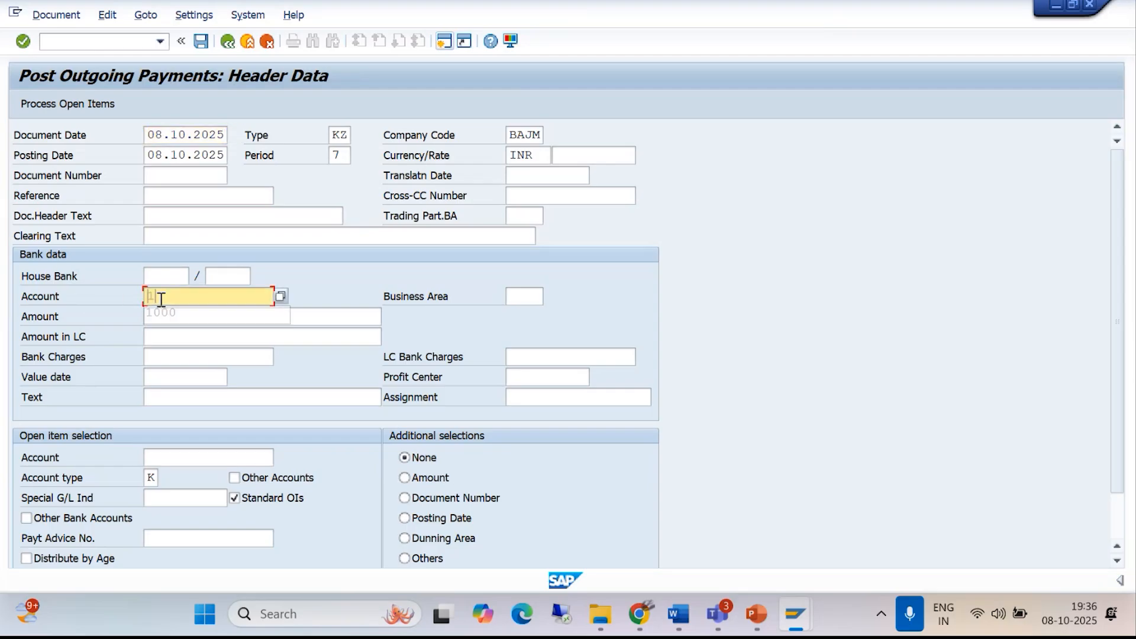
text(000)
click(162, 323)
text(9000)
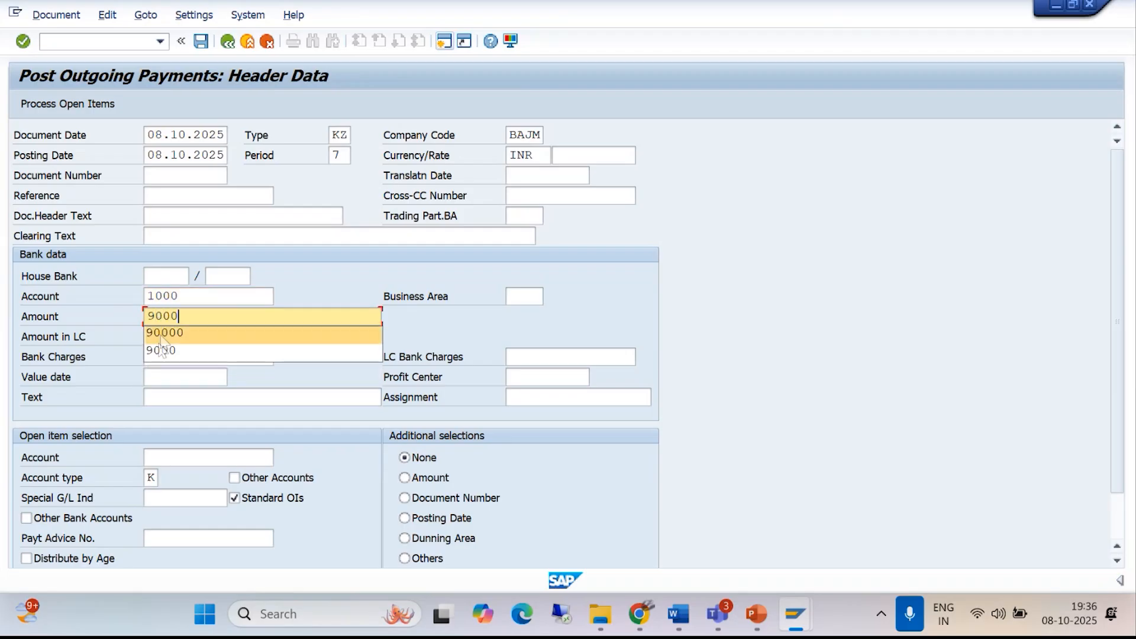
click(161, 351)
click(167, 394)
click(168, 394)
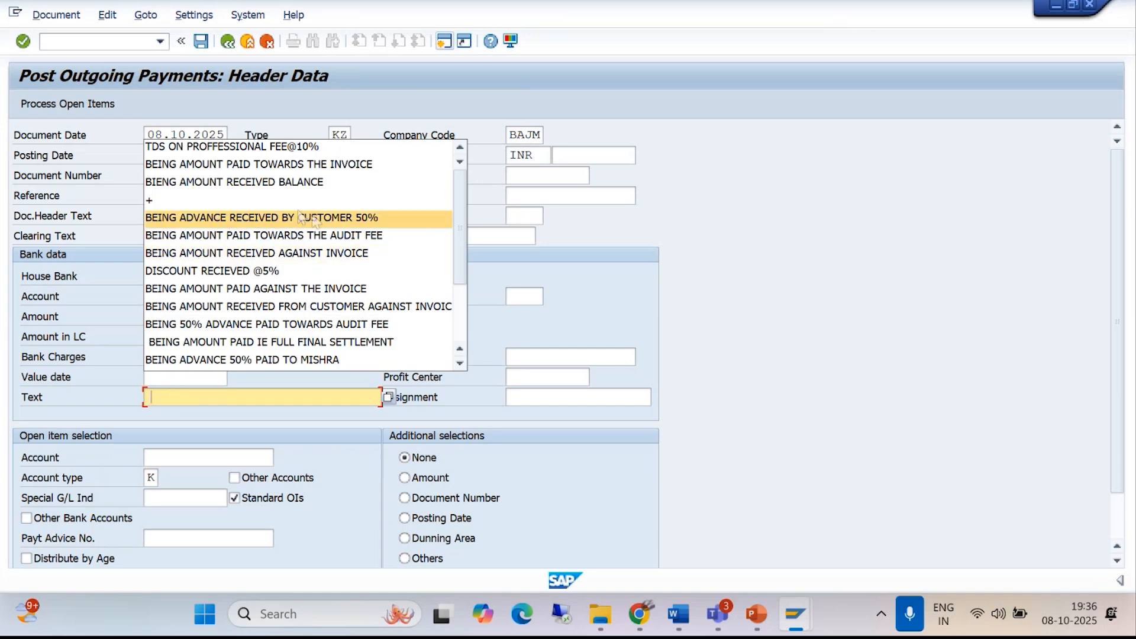
click(289, 166)
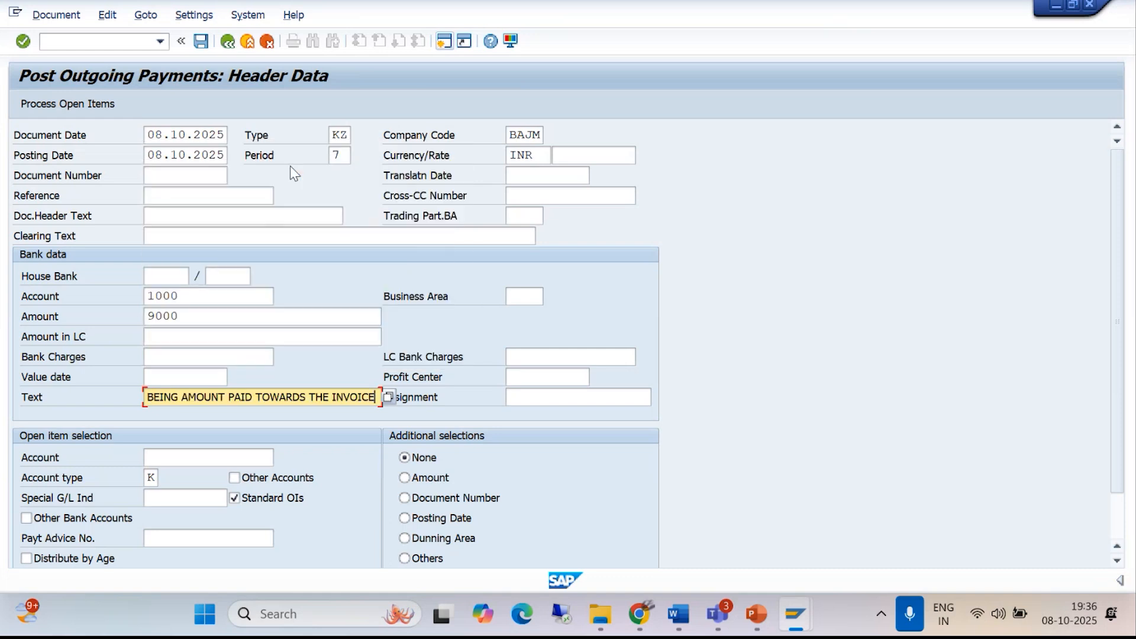
- Select MADHUKAR ENTERPRISES as the vendor account for open item selection, and process its open items
click(172, 461)
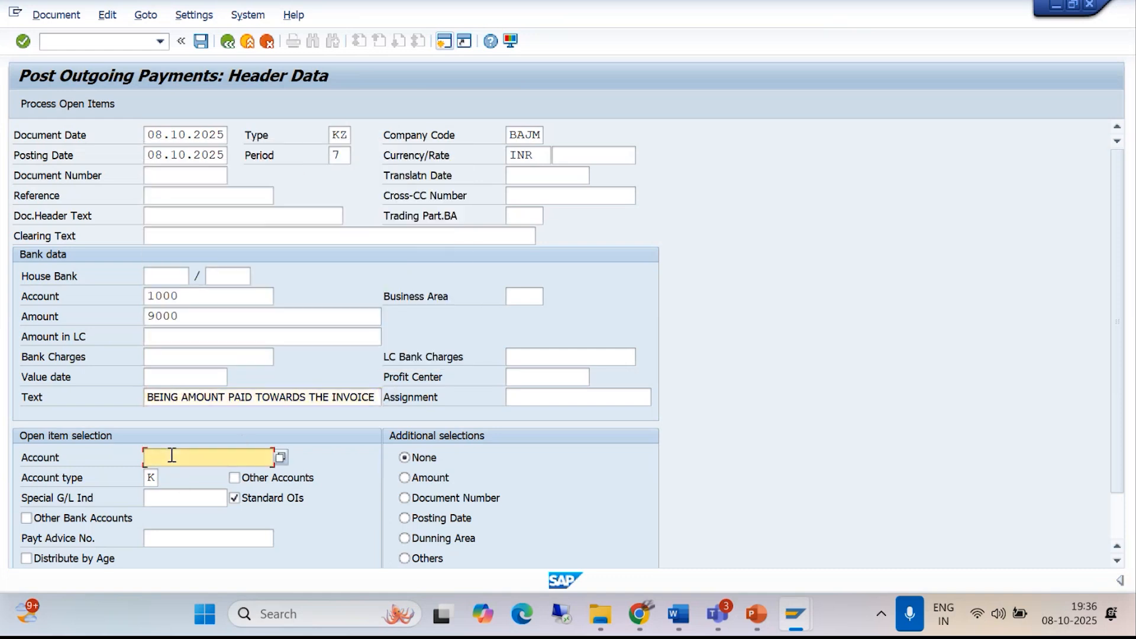
click(281, 457)
click(615, 578)
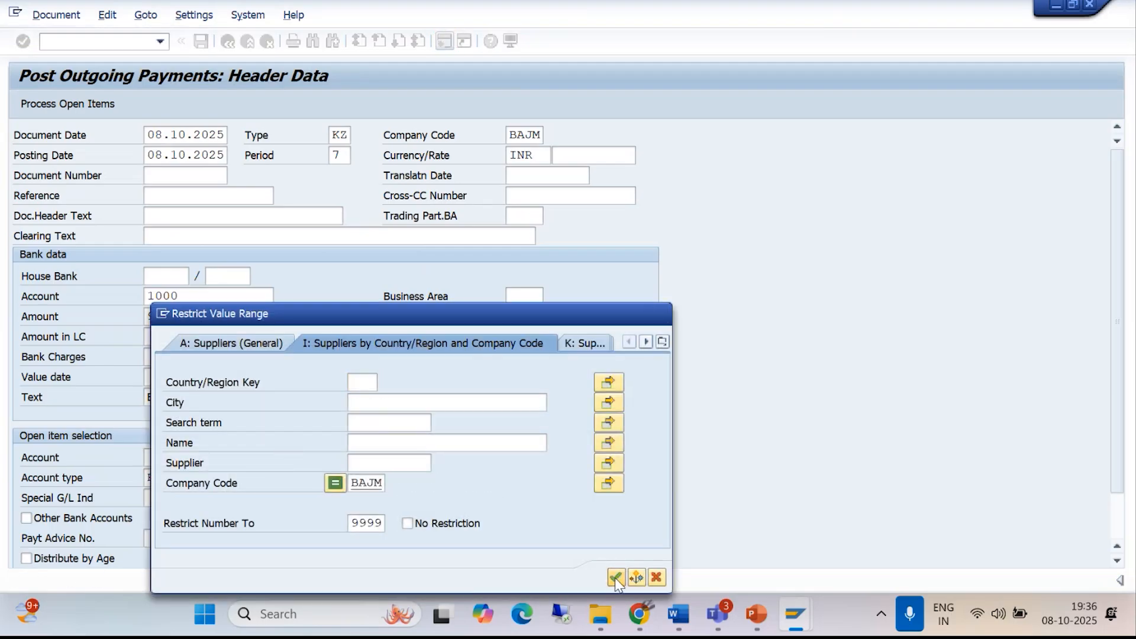
click(482, 472)
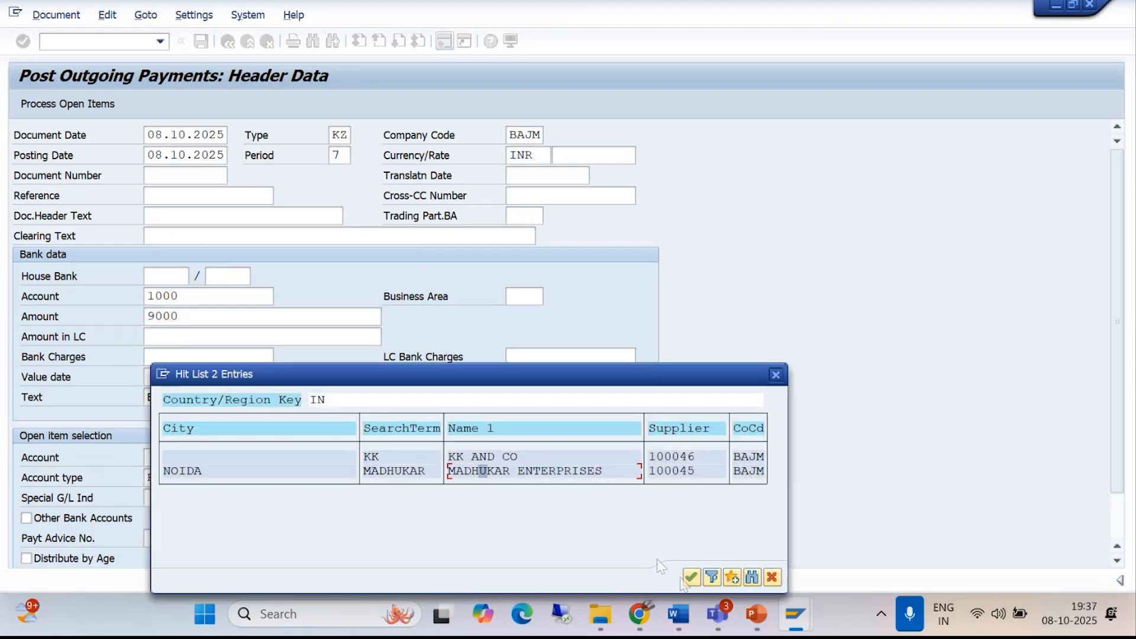
click(691, 577)
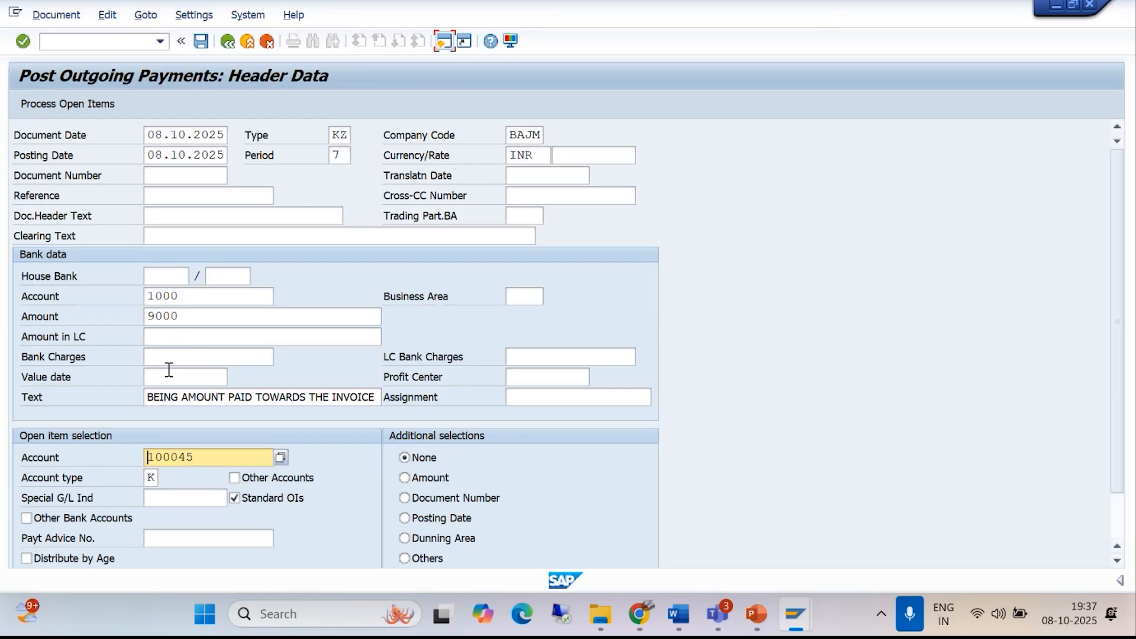
click(37, 106)
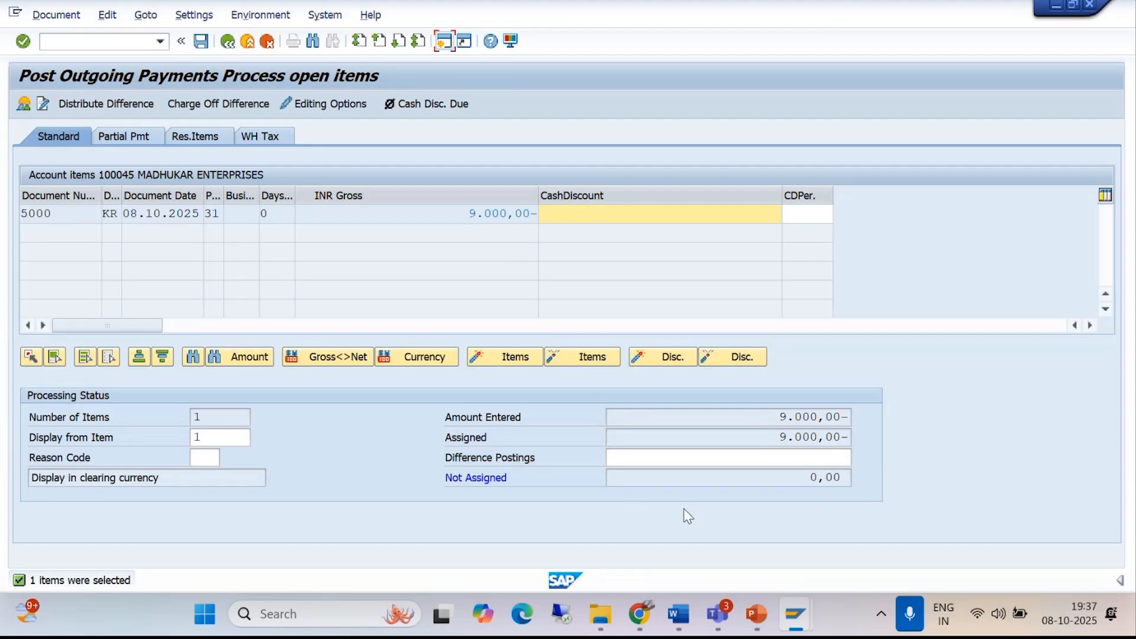
- Simulate the outgoing payment to MADHUKAR ENTERPRISES and post the document
click(43, 16)
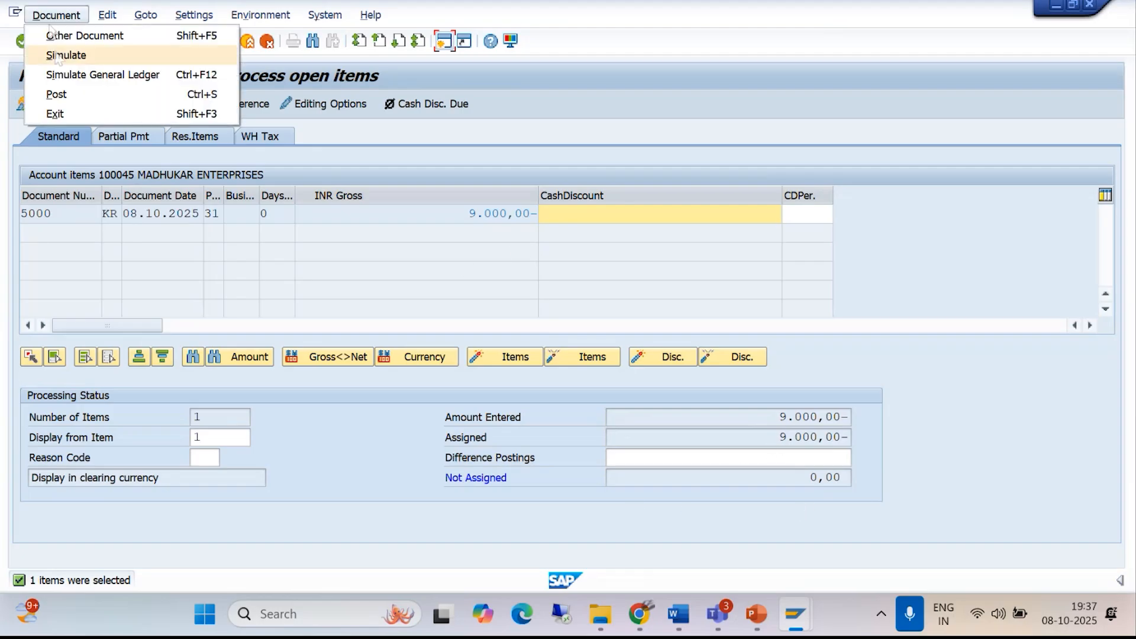
click(57, 56)
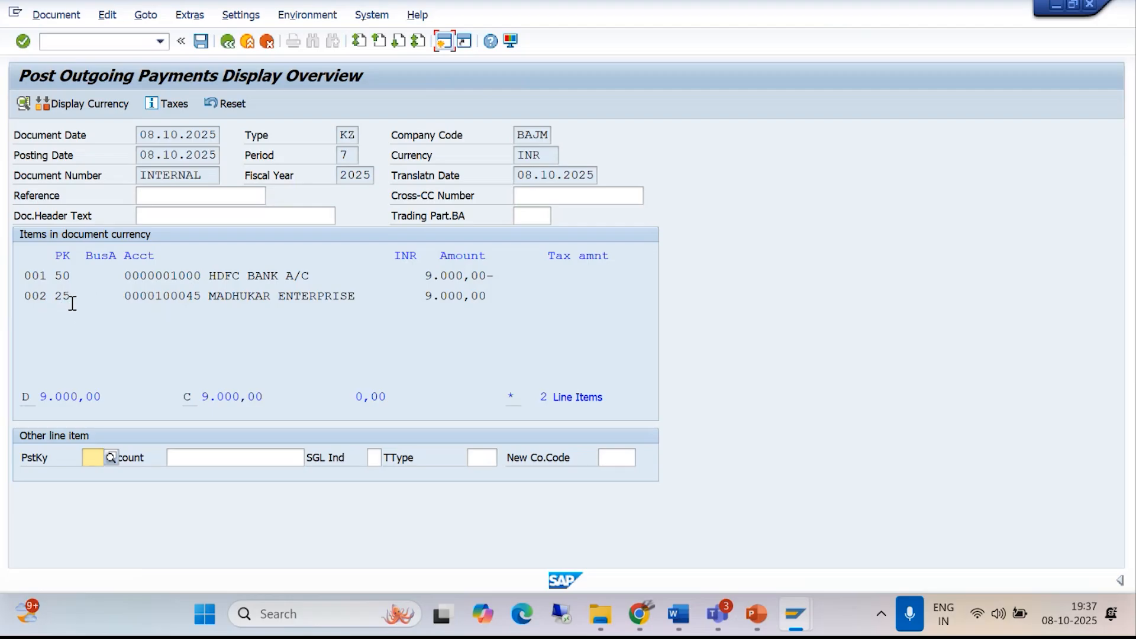
click(200, 43)
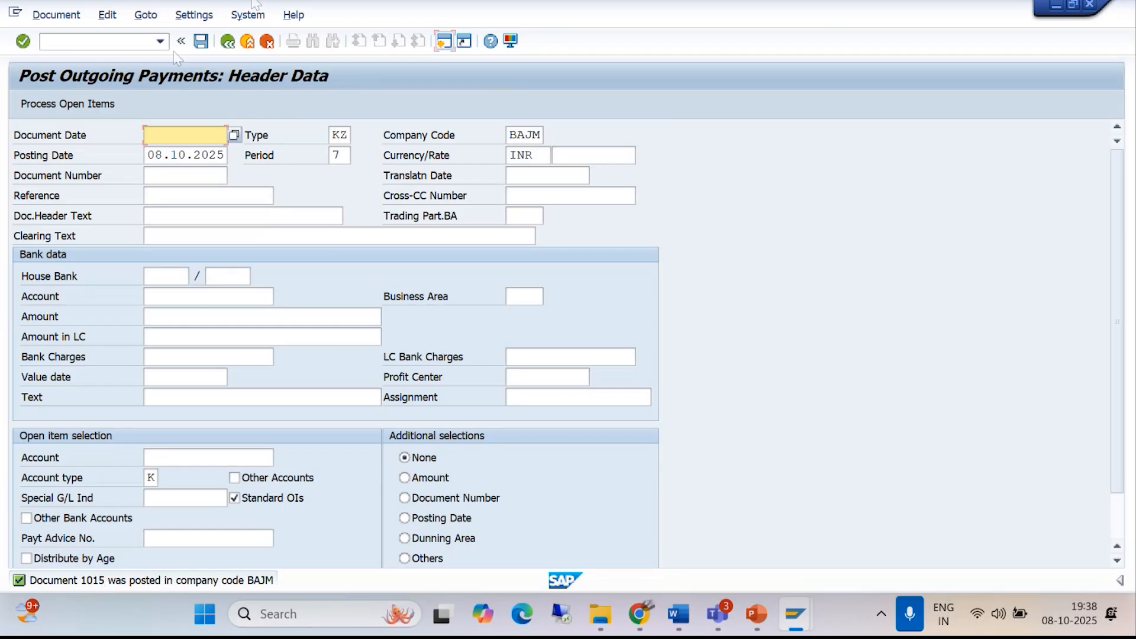
- Display the cleared line items of MADHUKAR ENTERPRISES in company code BAJM with transaction FBL1N, and leave the report
click(161, 40)
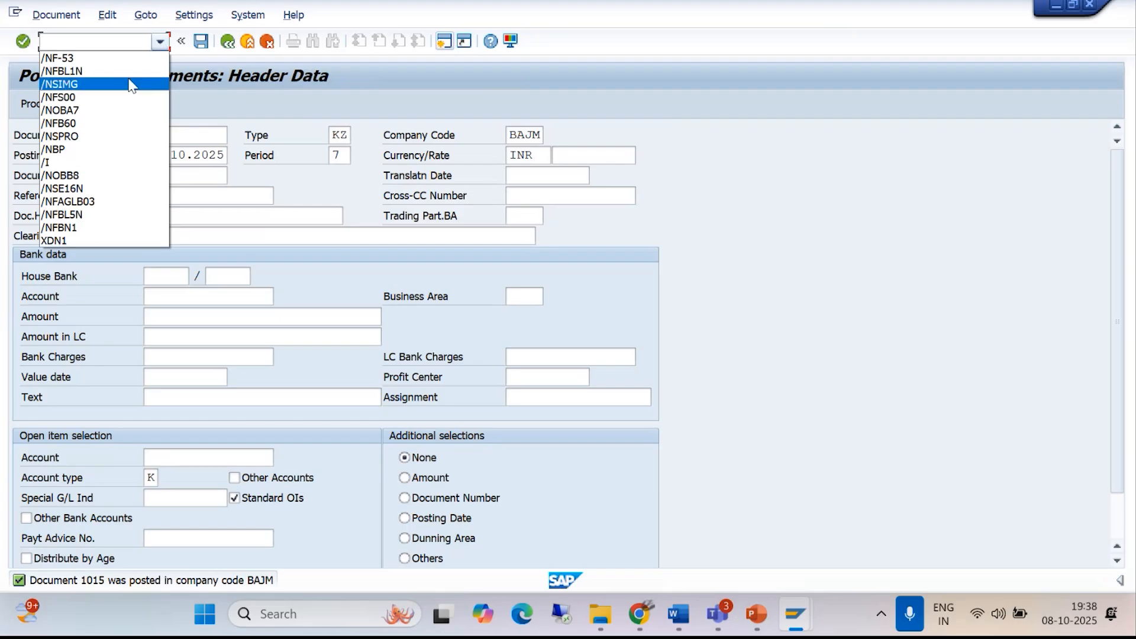
click(135, 84)
click(161, 41)
click(115, 70)
click(112, 46)
key(Return)
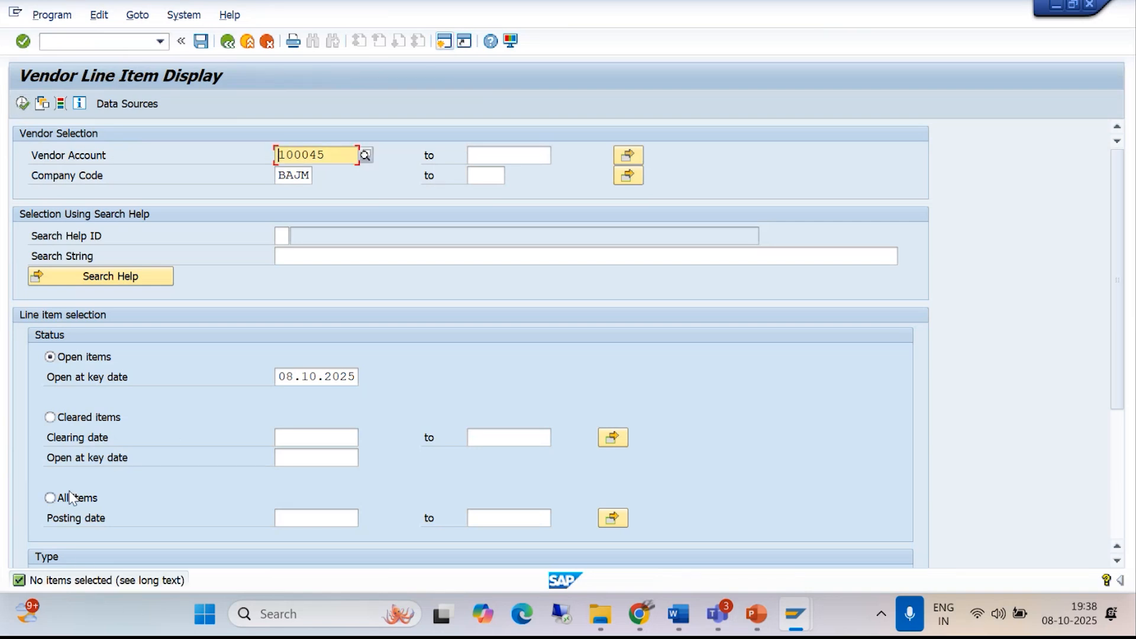
click(49, 418)
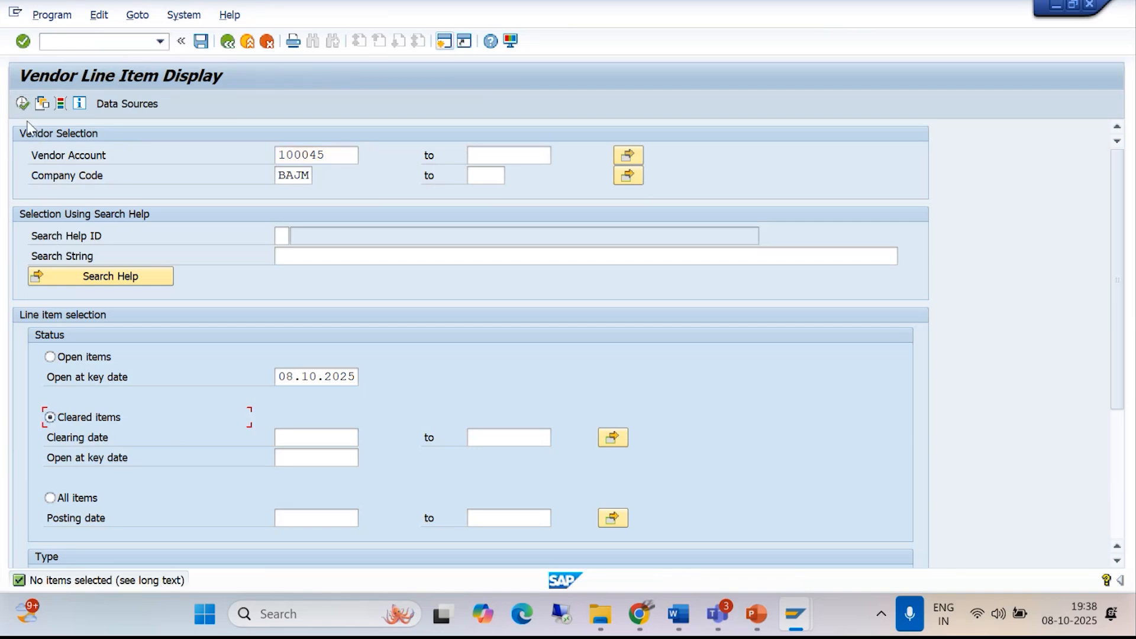
click(23, 104)
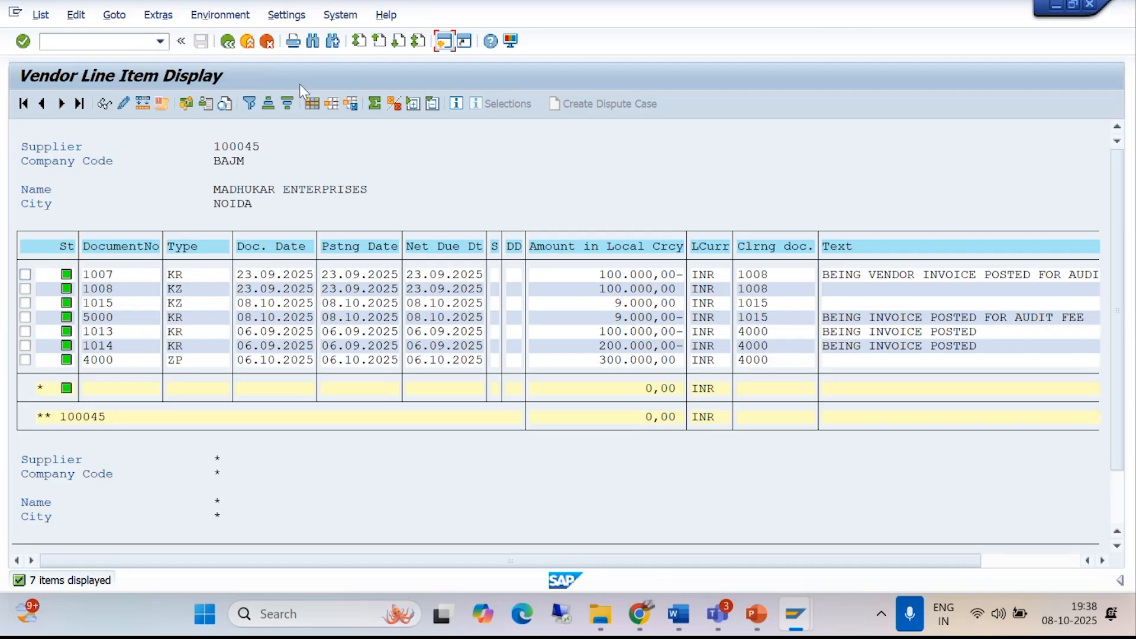
click(229, 43)
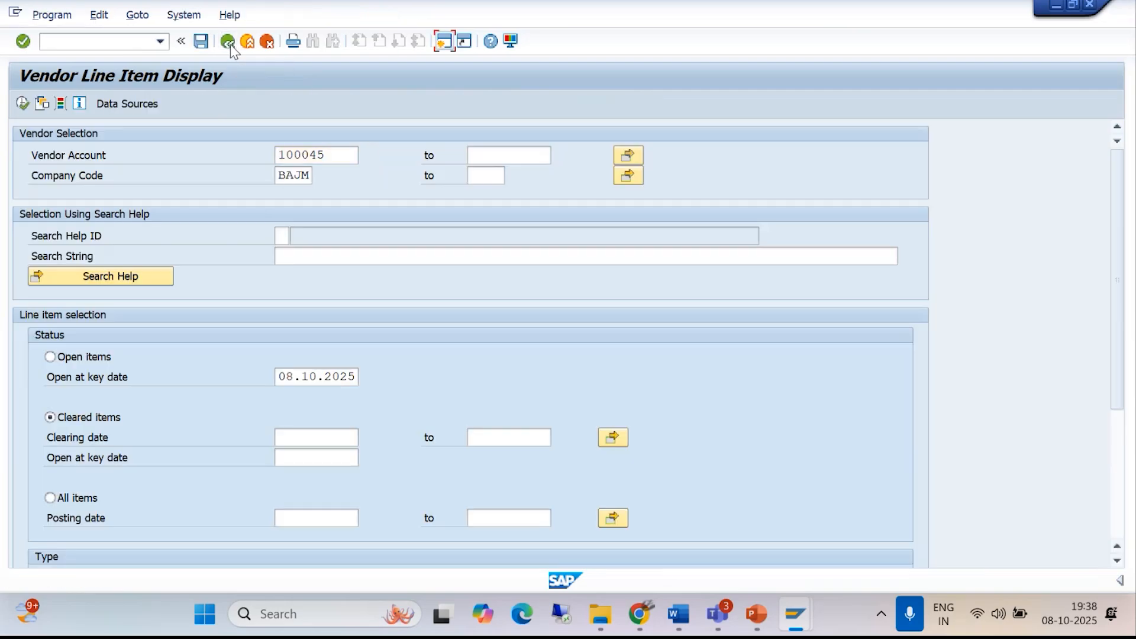
click(230, 43)
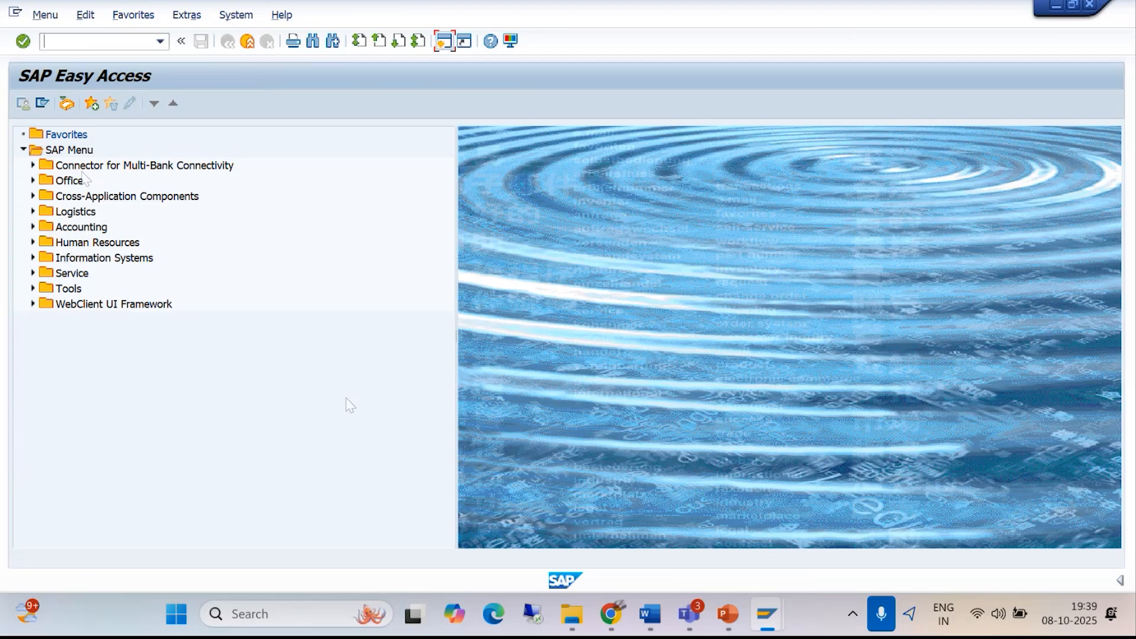
- Close the SAP Easy Access and Display IMG sessions with the command /I, and switch to the Withholding Tax document in Word
click(81, 41)
text(/I)
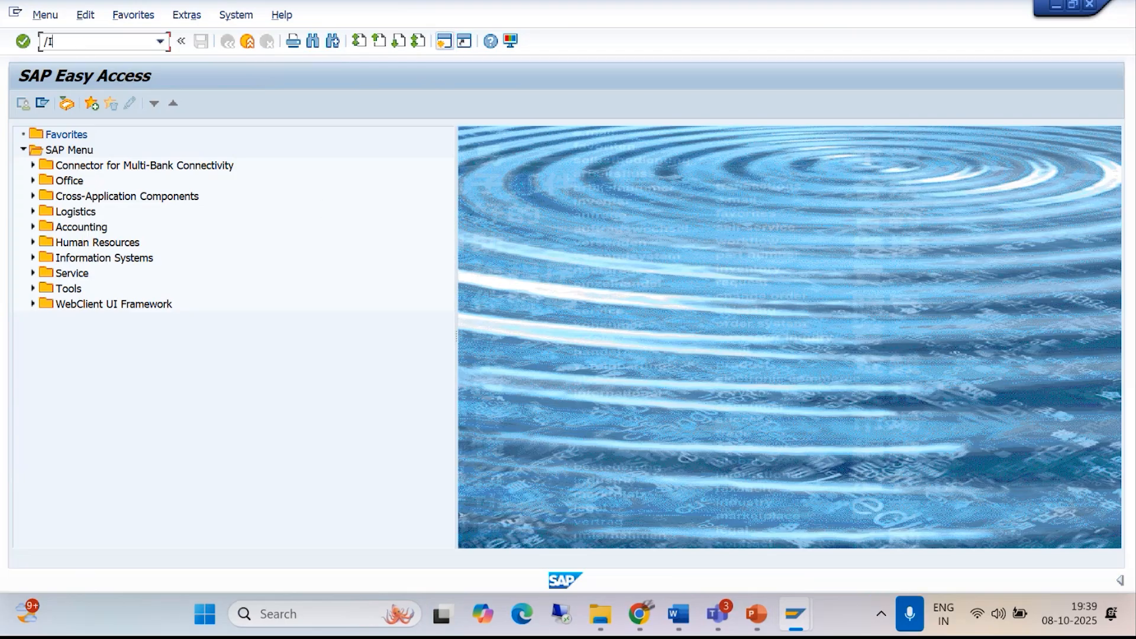
key(Return)
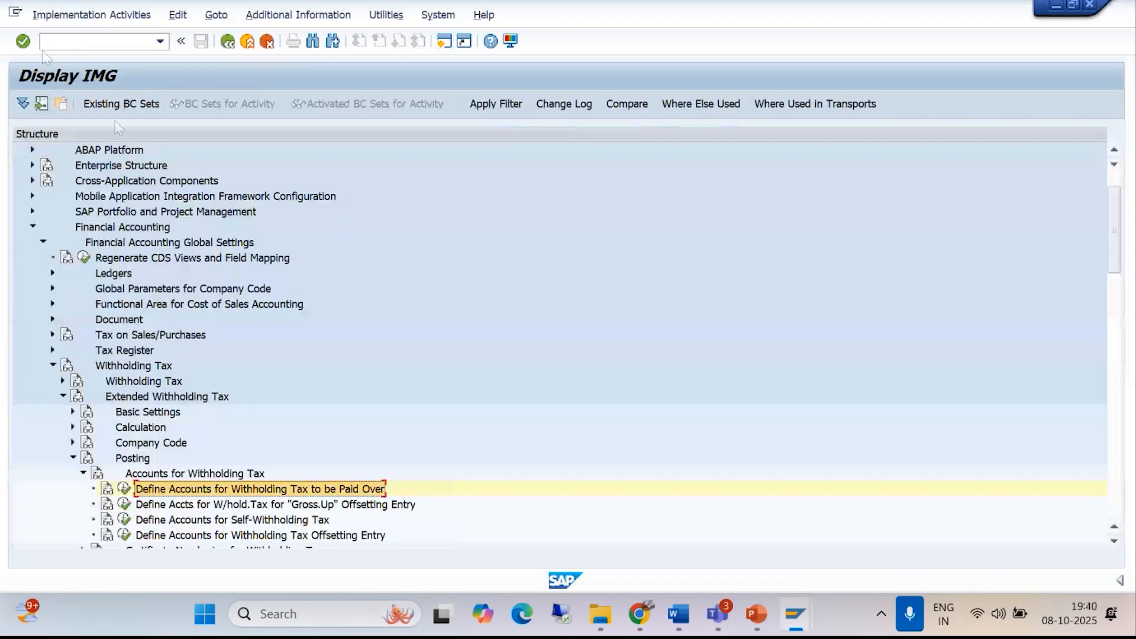
text(/i)
key(Return)
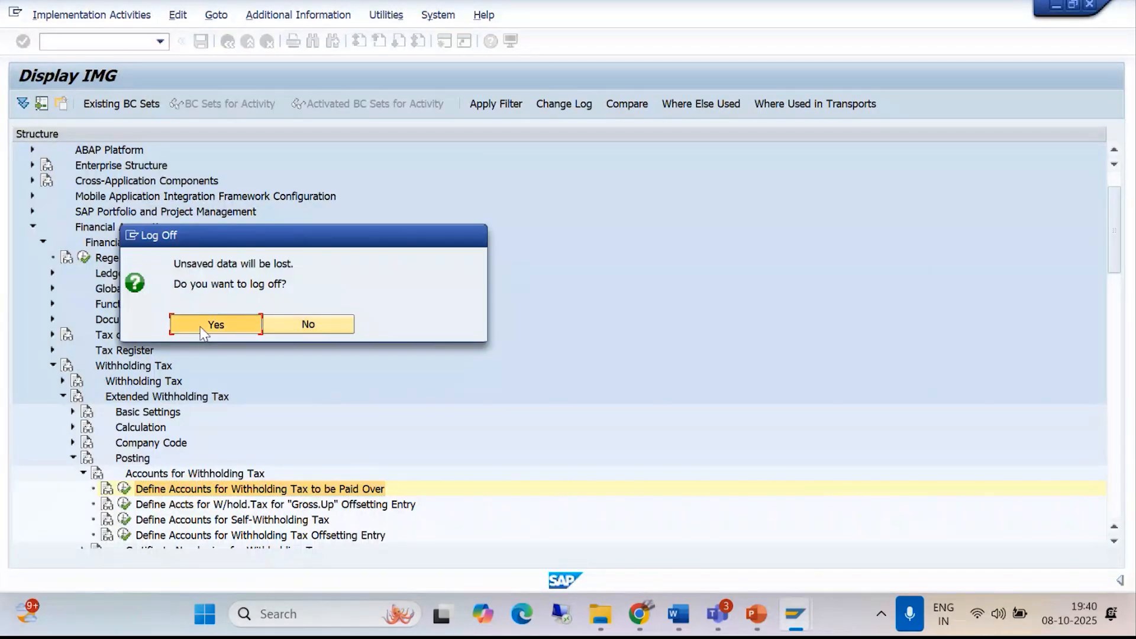
click(678, 614)
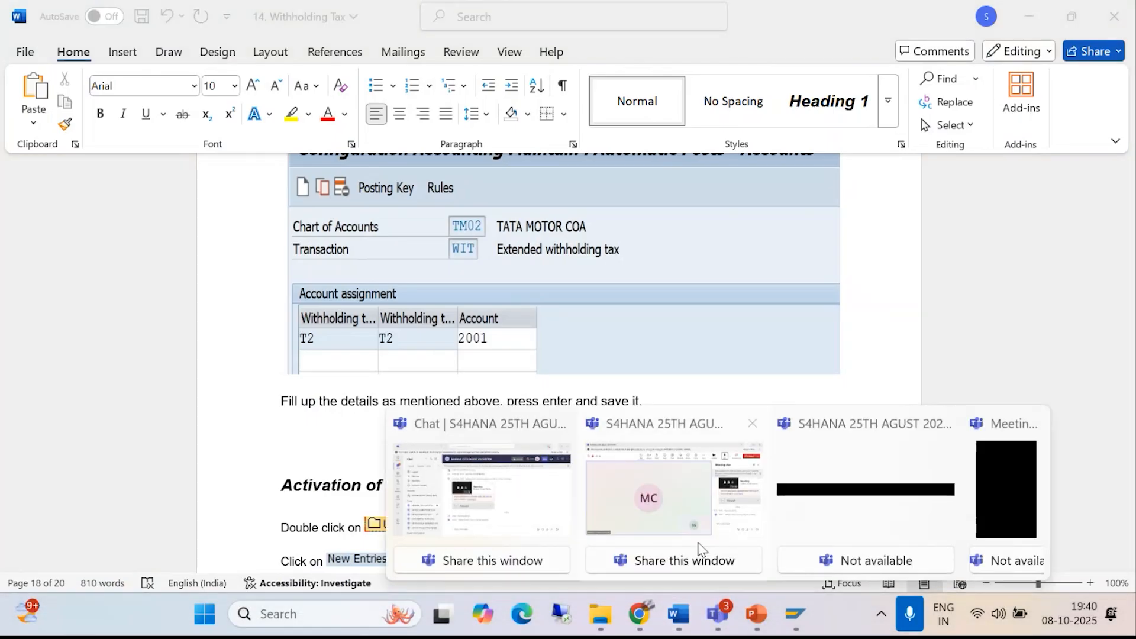